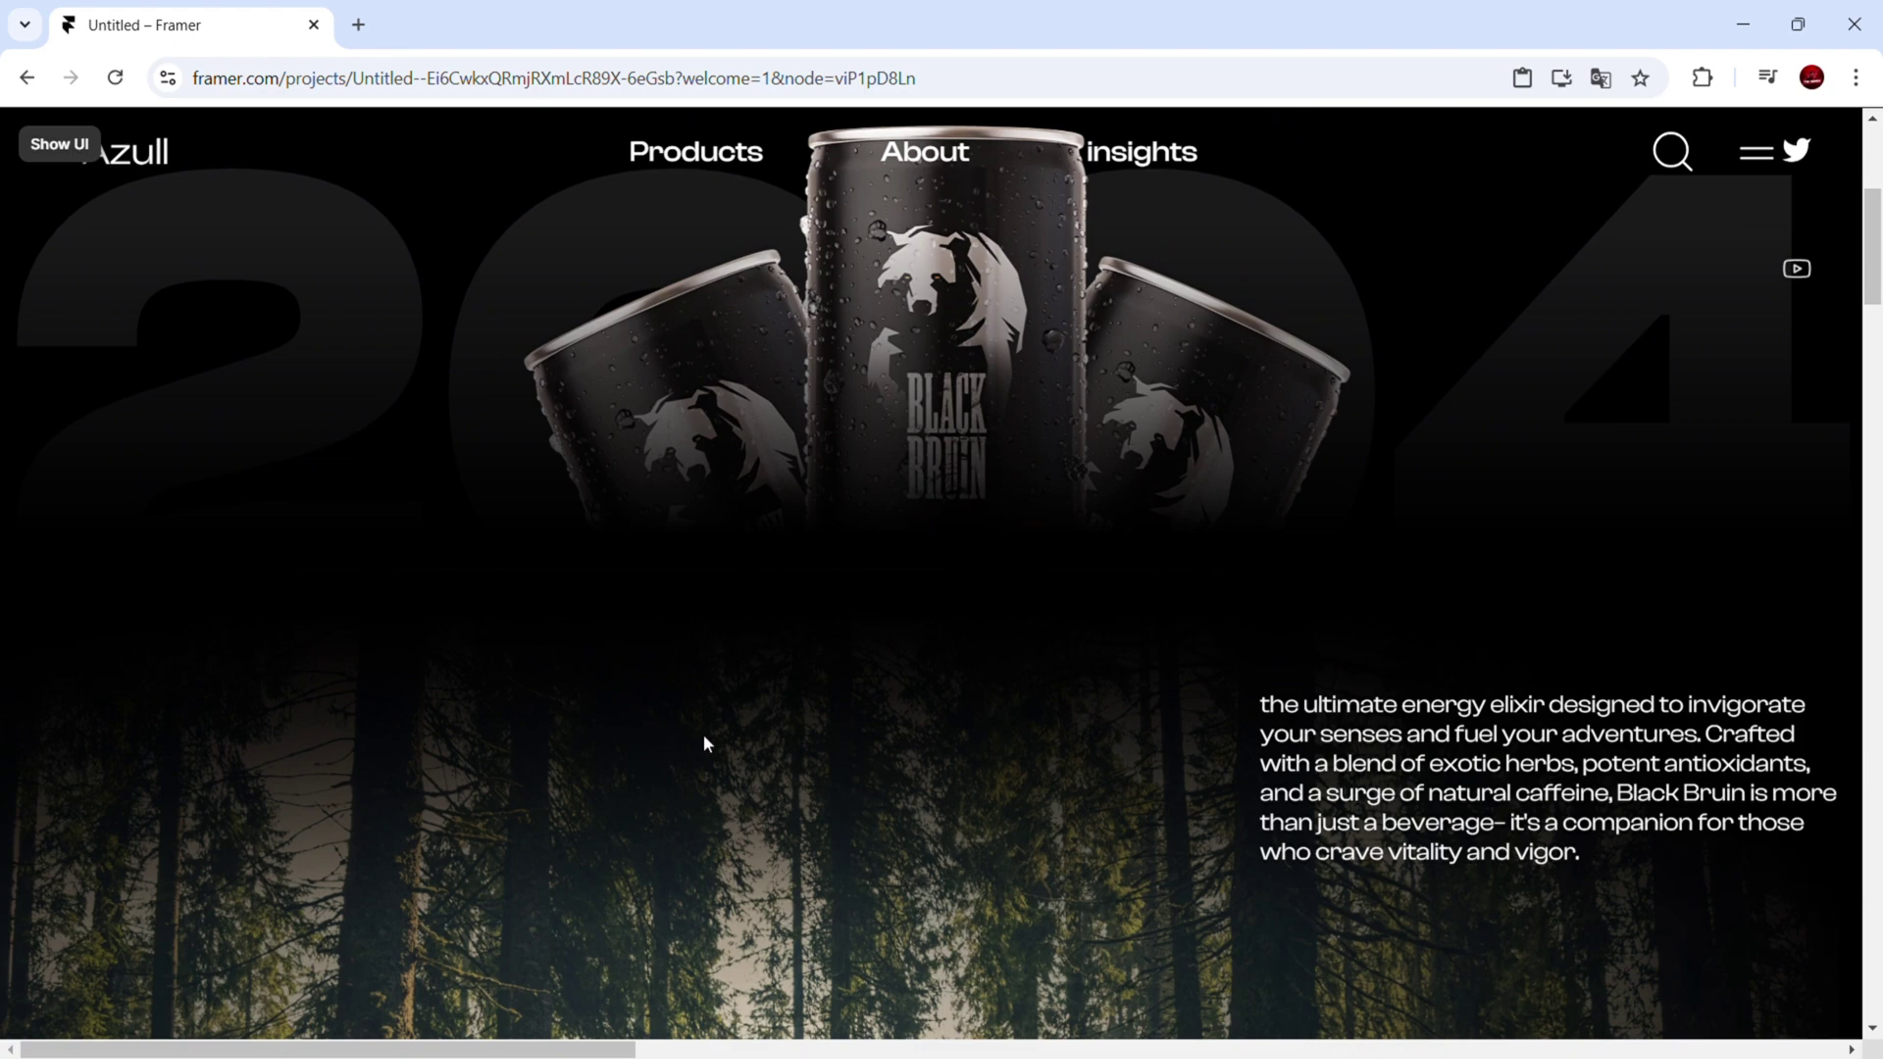
Review the finished Black Bruin site preview through its horizontally scrolling sections to the closing Shop now section
scroll(703, 736, down, 5)
scroll(703, 736, down, 6)
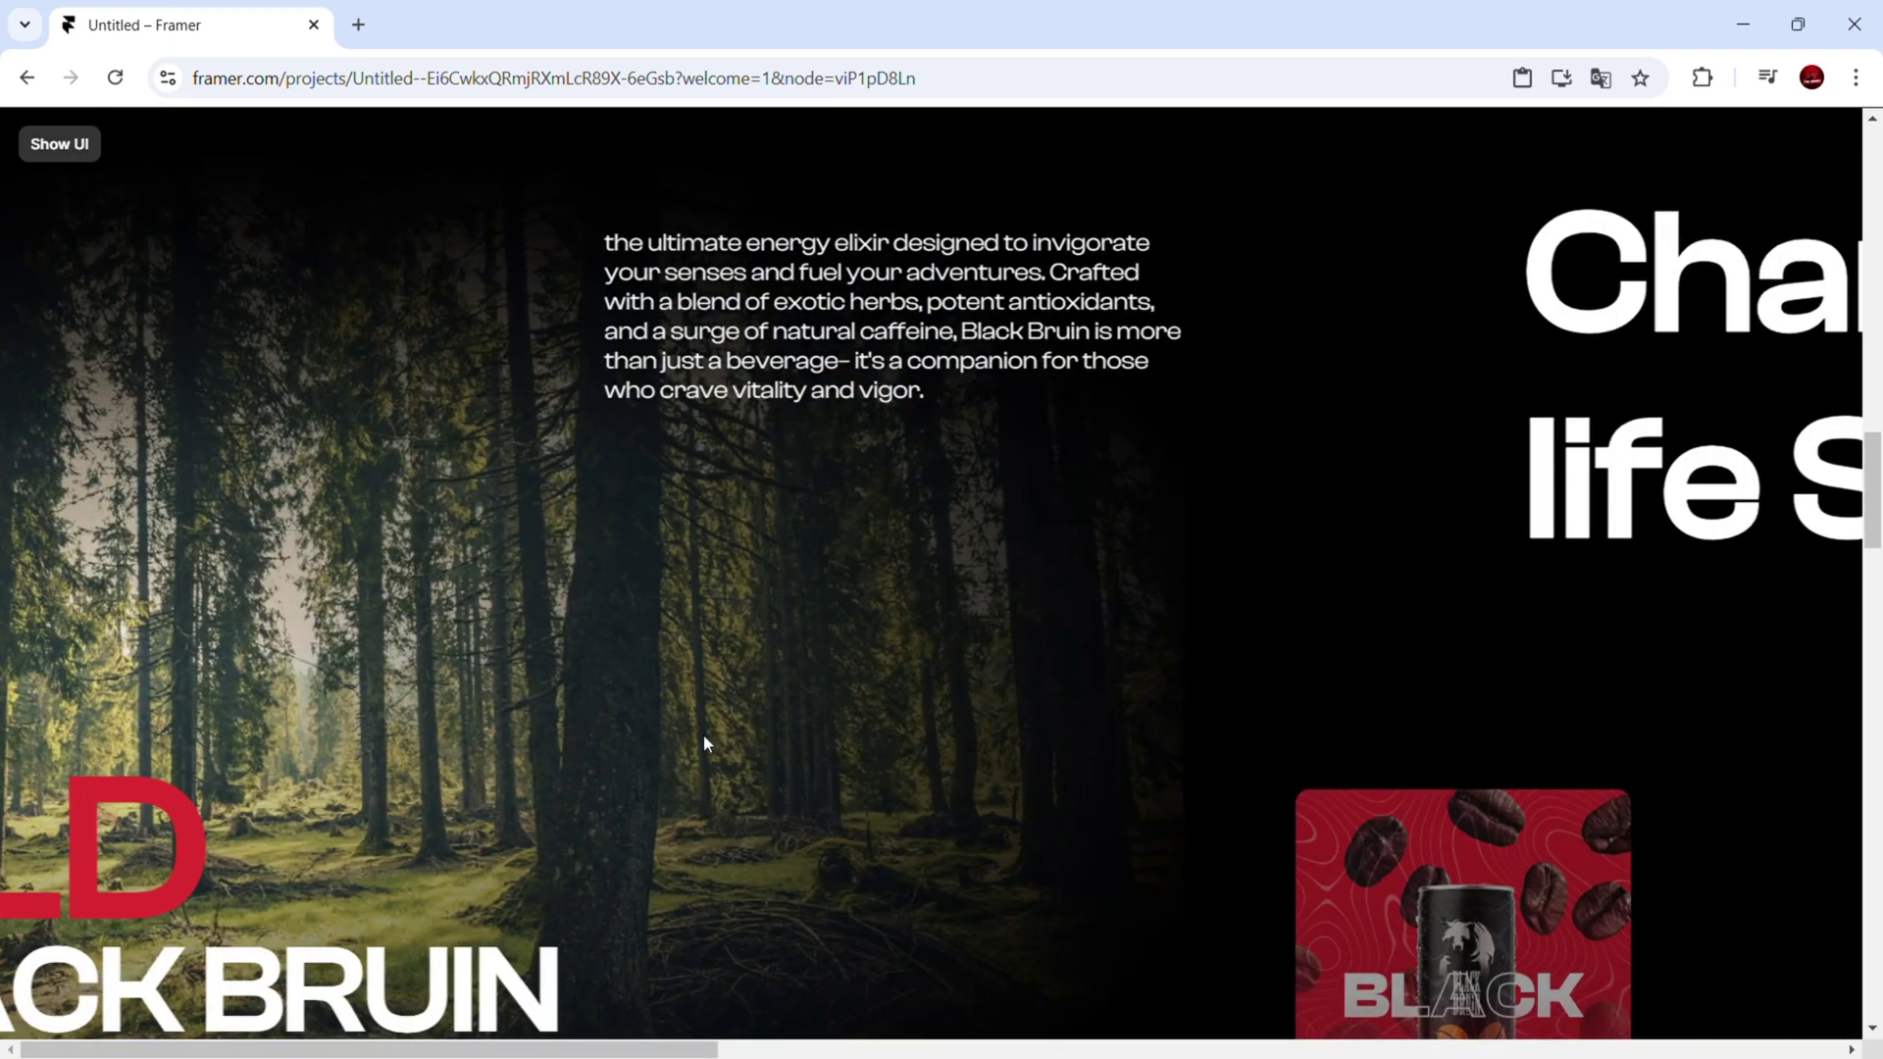
scroll(705, 734, down, 6)
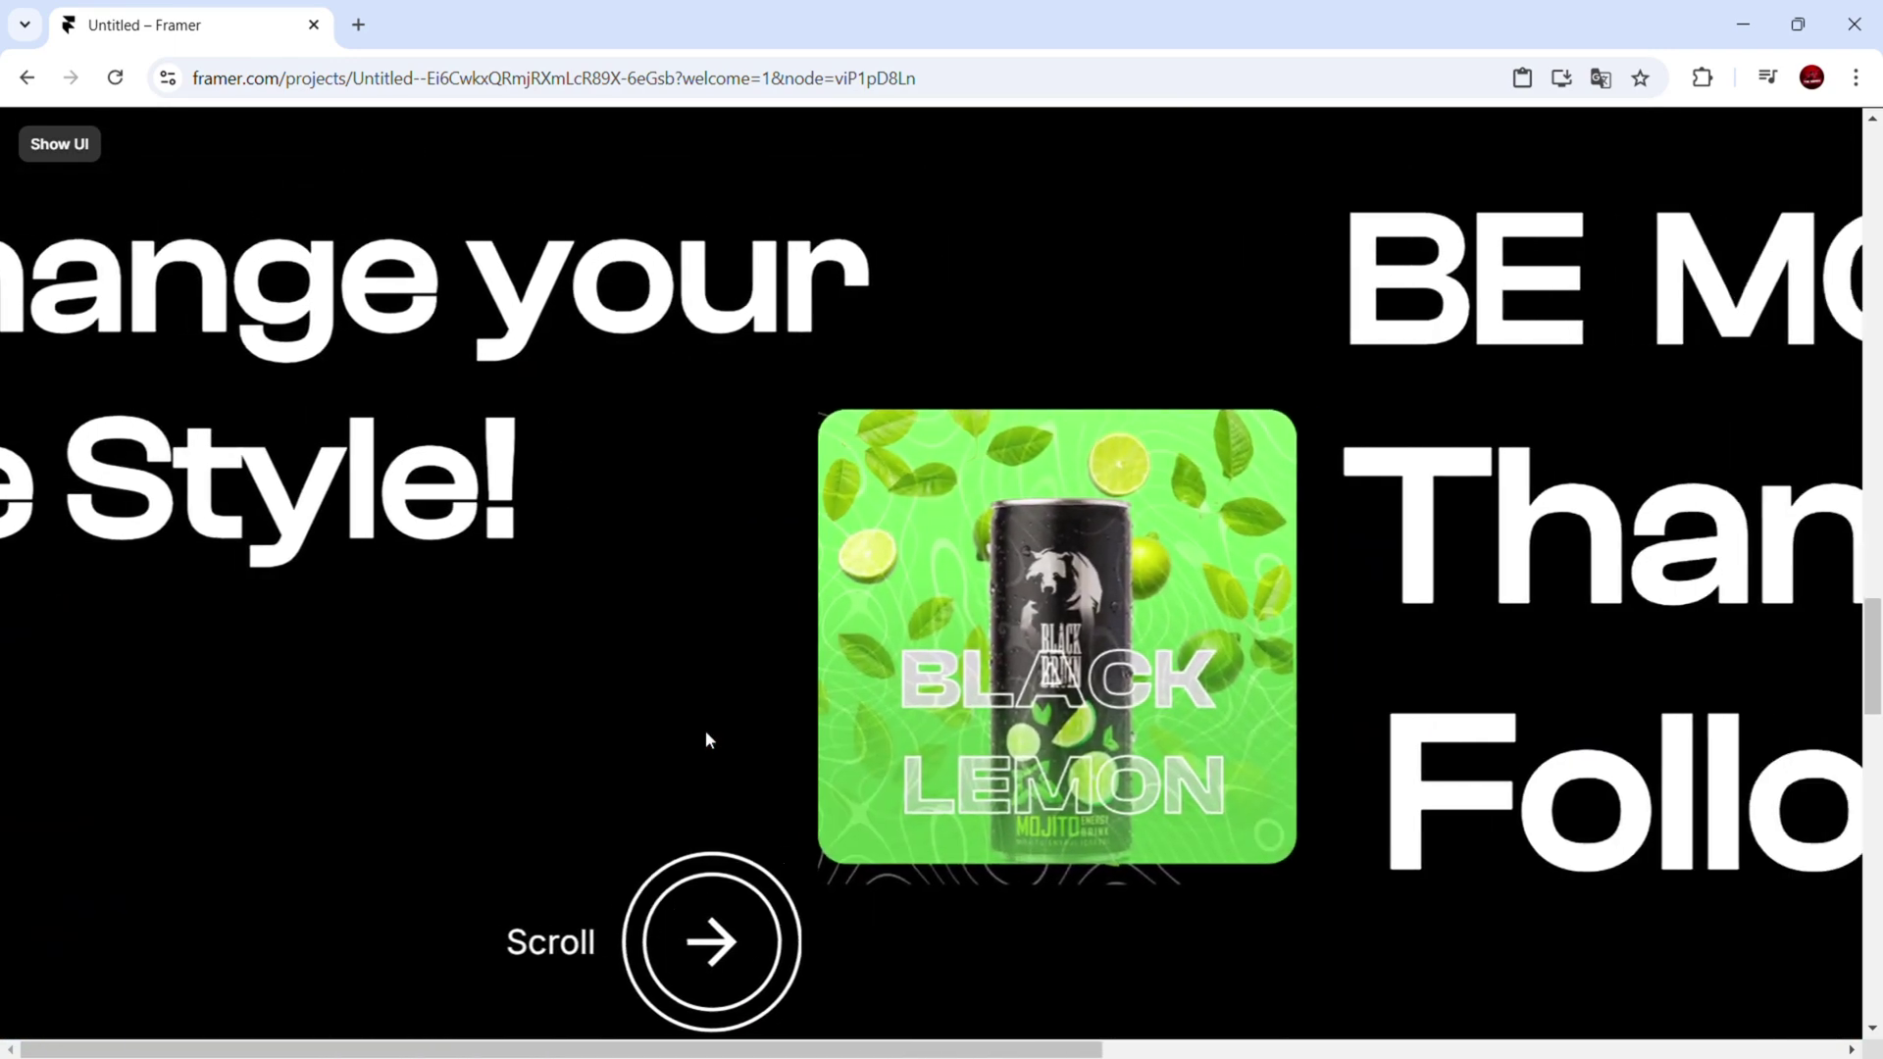
scroll(704, 732, down, 6)
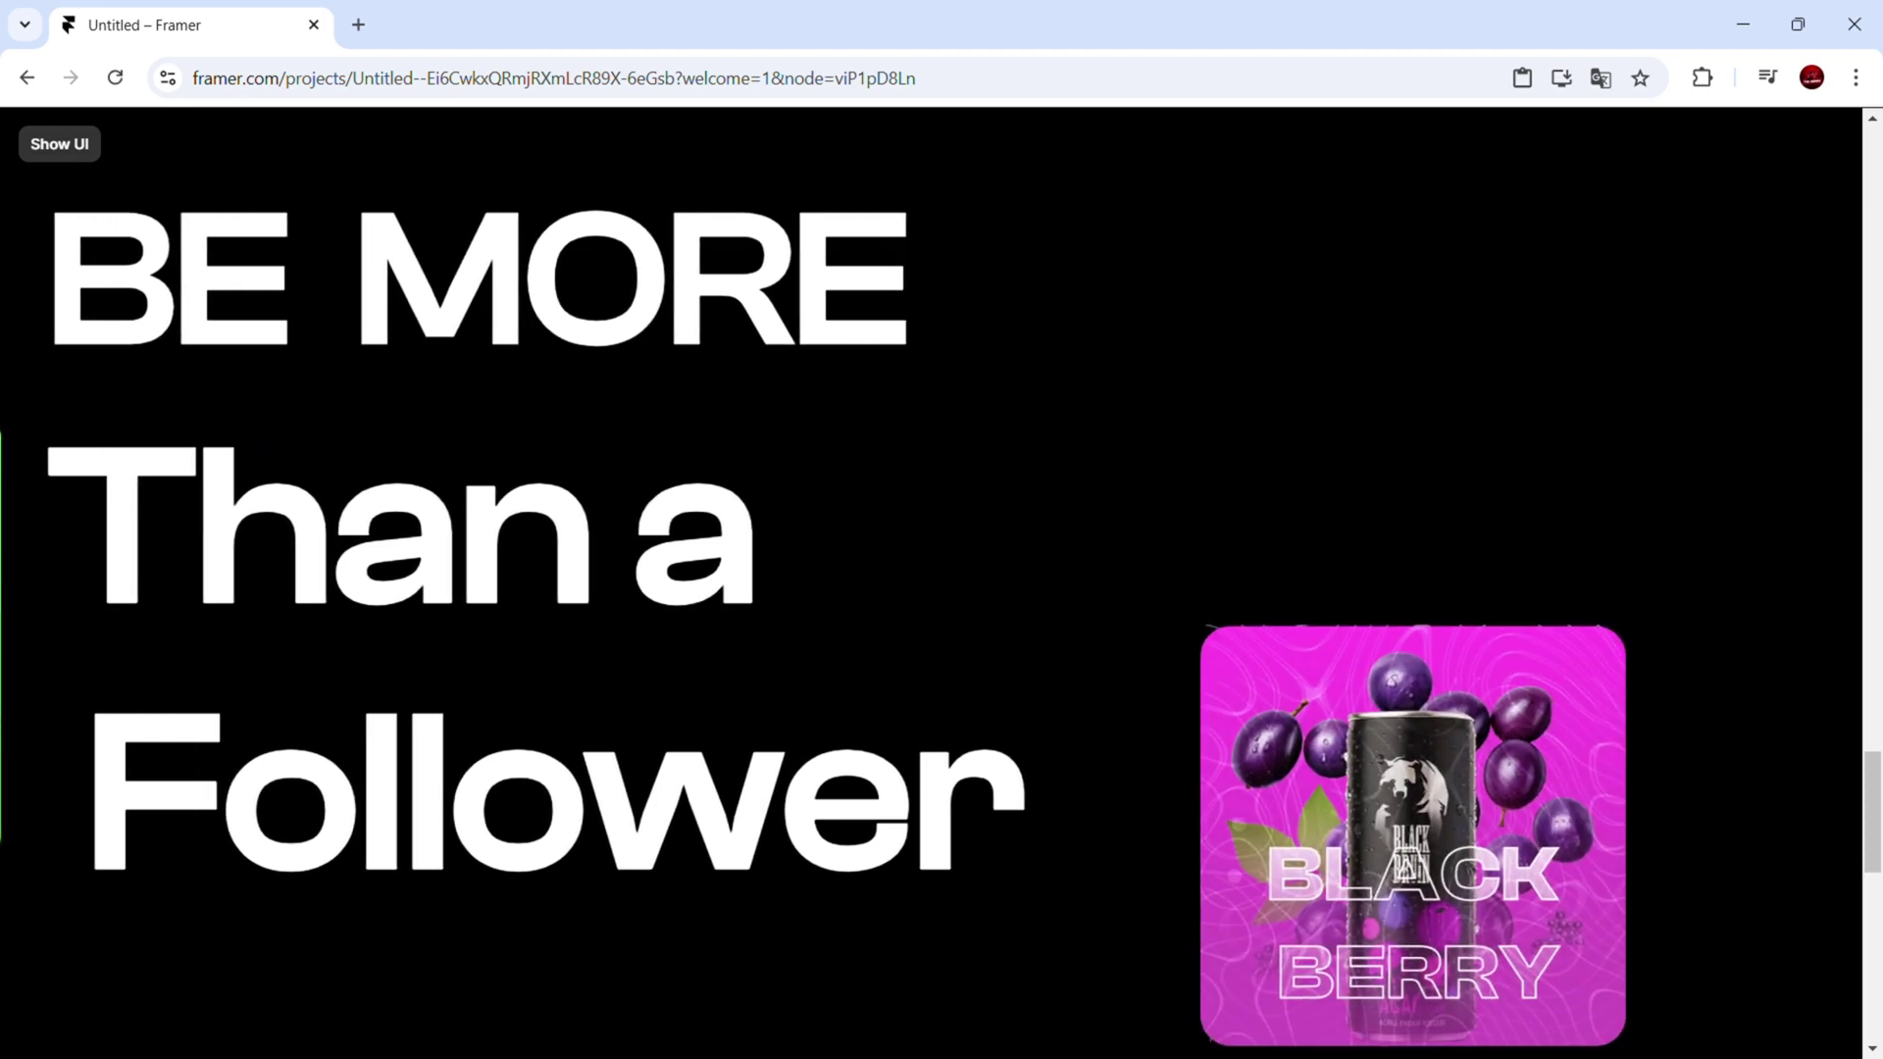
scroll(931, 583, down, 5)
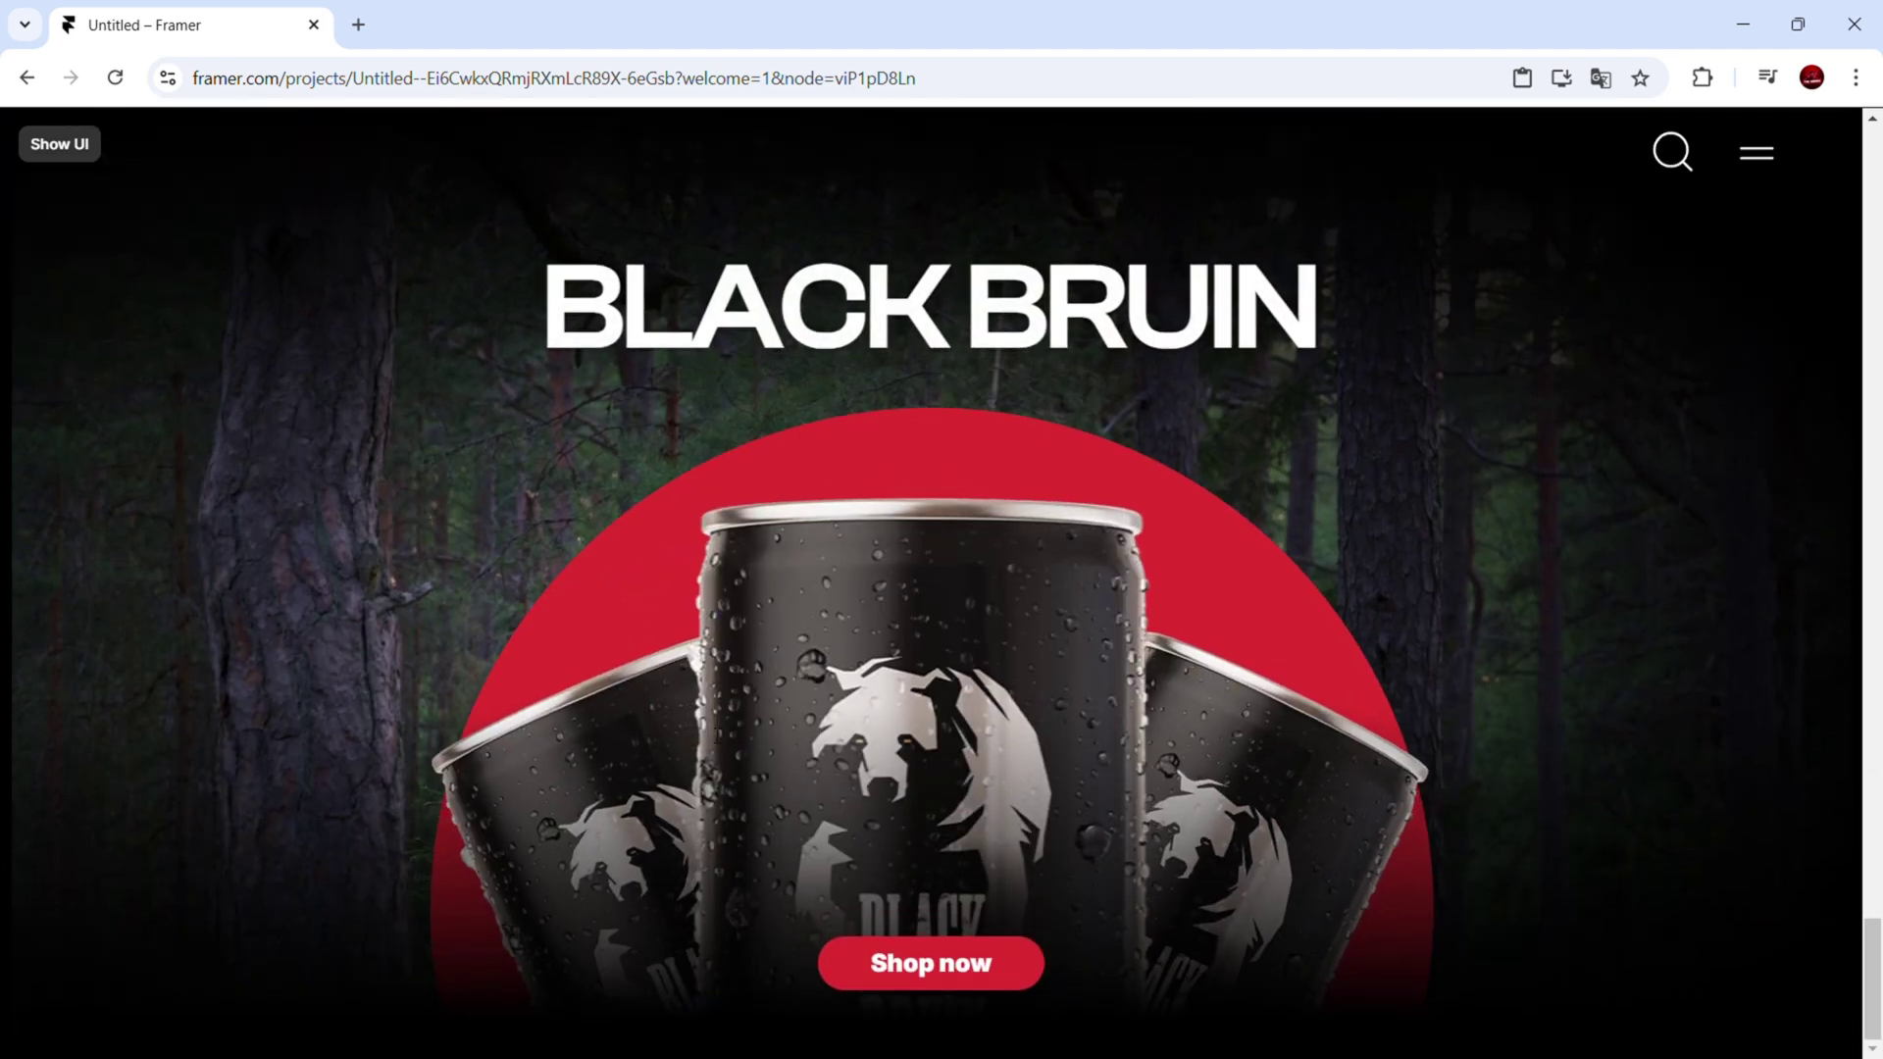
scroll(708, 726, up, 2)
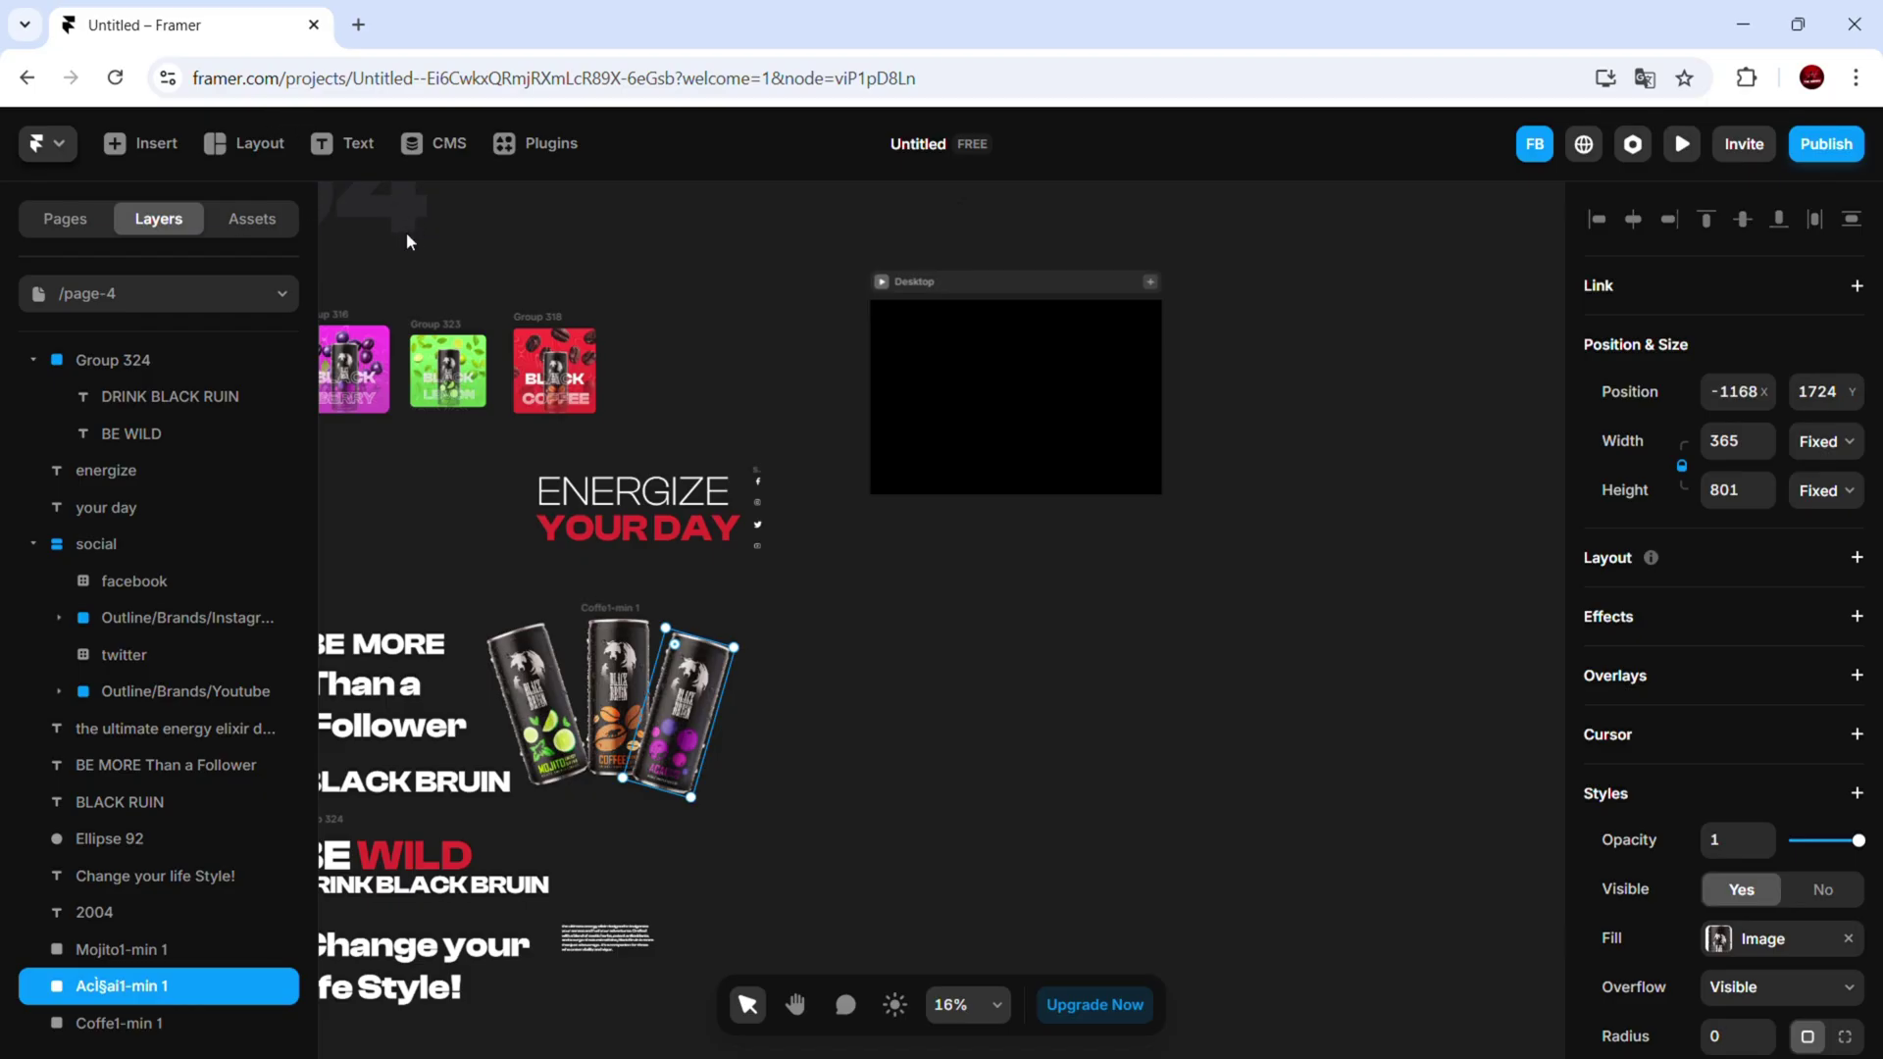
Look over the imported Black Bruin texts and images beside the empty Desktop page
scroll(797, 640, down, 5)
drag(627, 638, 1093, 906)
scroll(1093, 906, down, 1)
scroll(1093, 906, down, 2)
drag(490, 275, 1162, 920)
click(1176, 912)
drag(1249, 833, 820, 719)
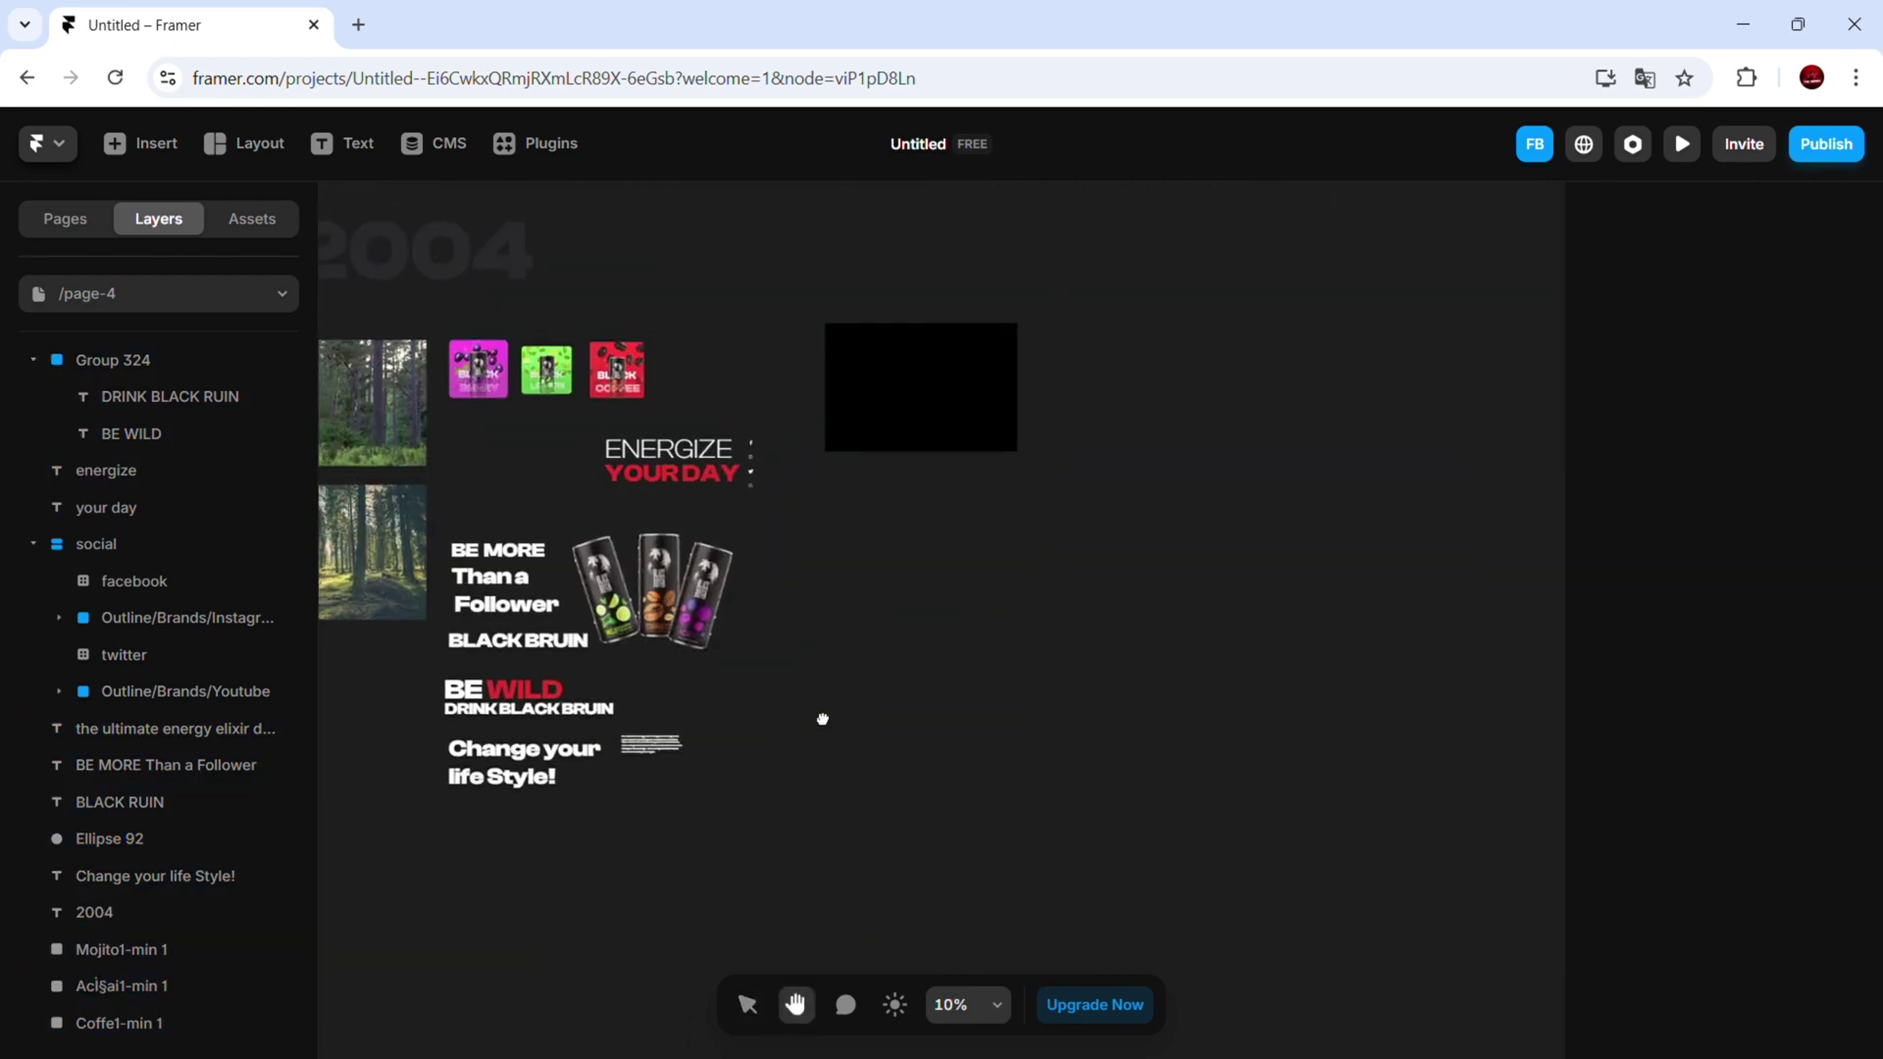
drag(872, 382, 861, 502)
scroll(862, 502, up, 1)
scroll(1090, 510, up, 3)
scroll(1198, 578, down, 4)
Draw the first page frame inside Desktop, with its width set to Fill and its height to 100vh
drag(799, 381, 886, 458)
click(1824, 507)
click(1819, 573)
click(1825, 556)
click(1819, 667)
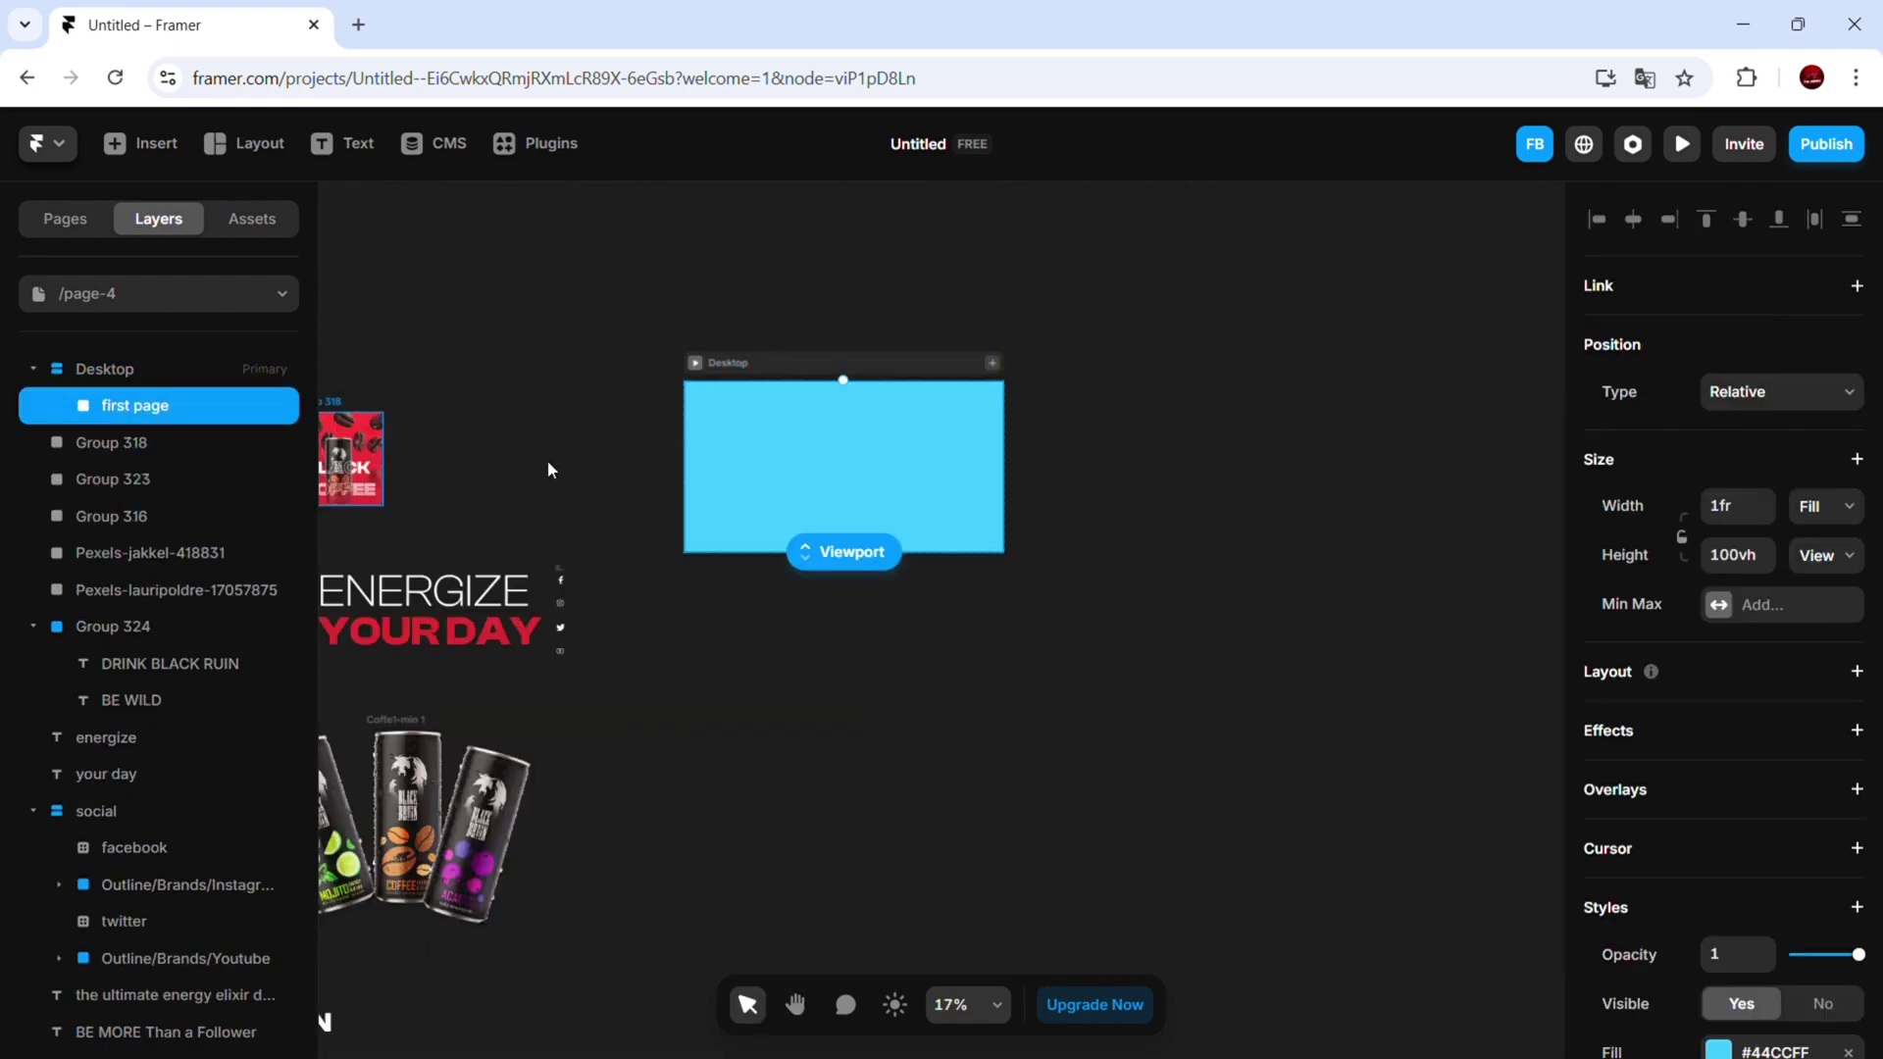
Remove the blue fill from the first page frame
scroll(1818, 886, down, 5)
click(1175, 444)
ctrl+scroll(967, 474, up, 4)
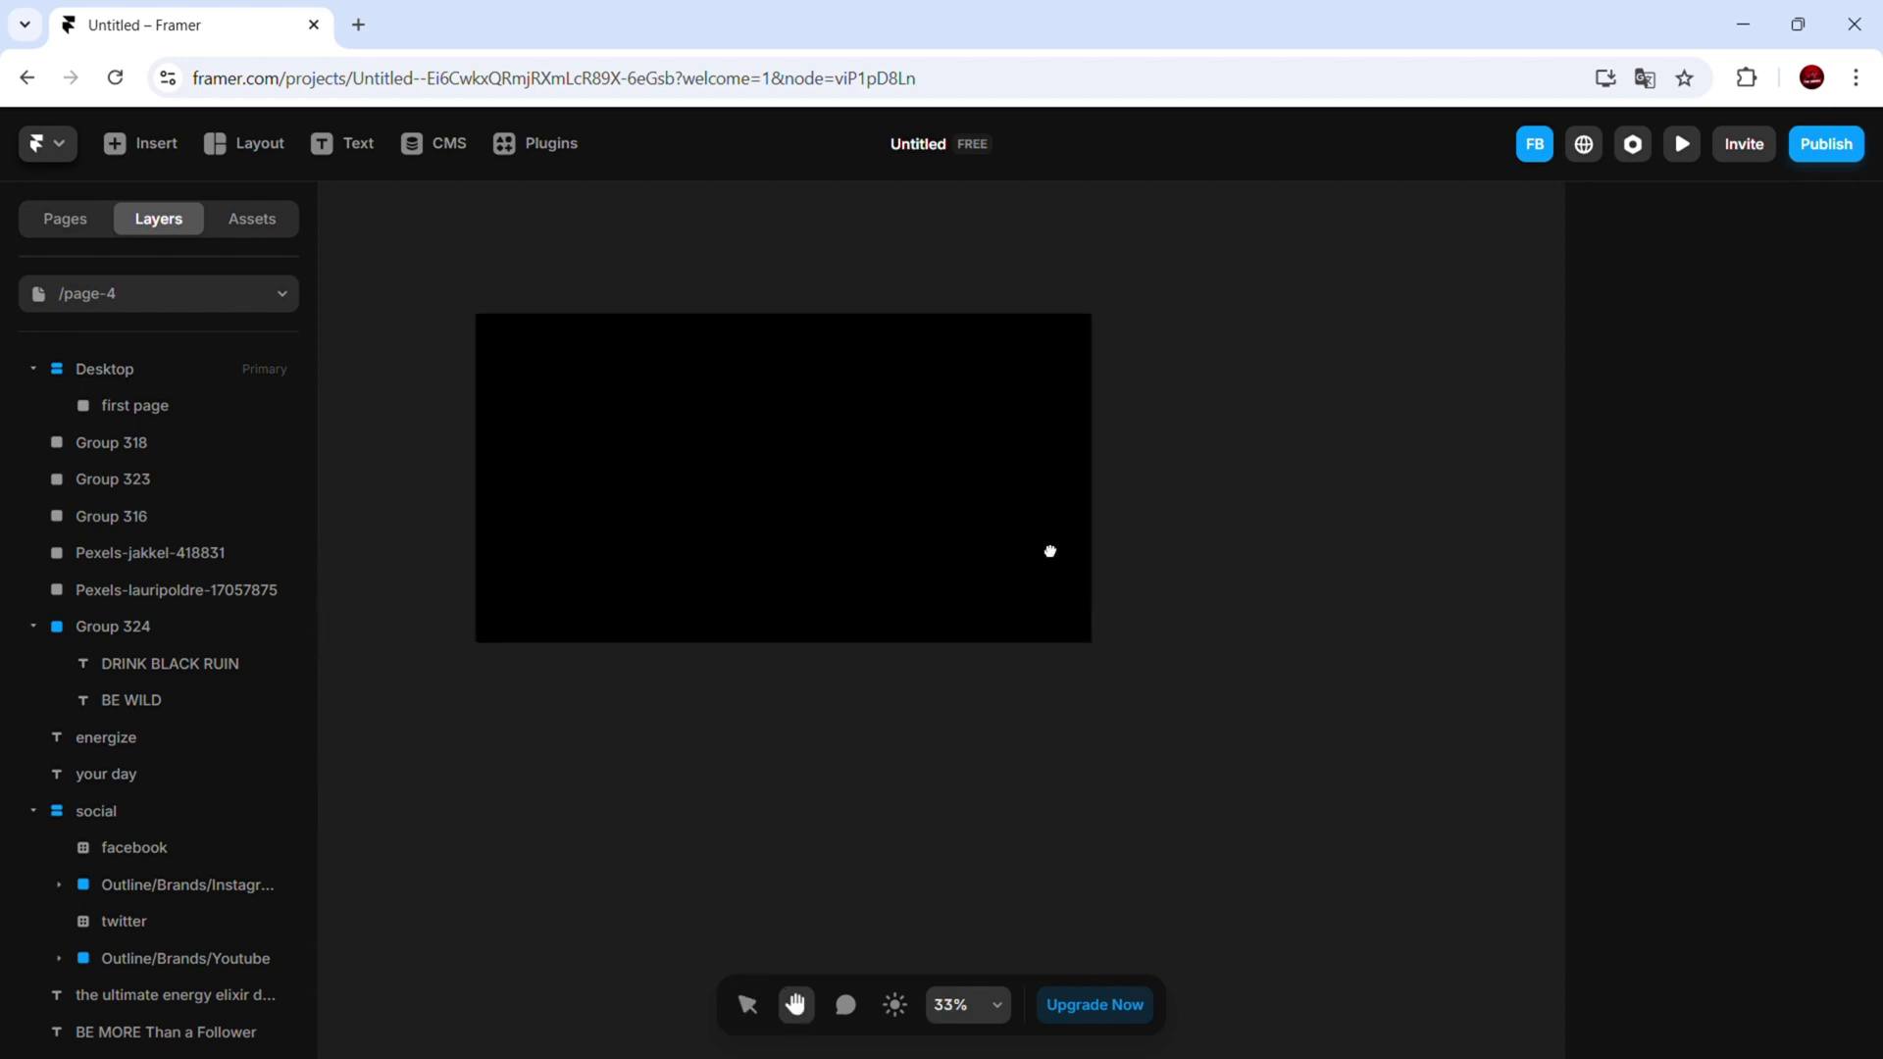
Add a centered horizontal stack layout to the first page frame and draw a child frame inside it
click(1052, 534)
scroll(1677, 731, up, 5)
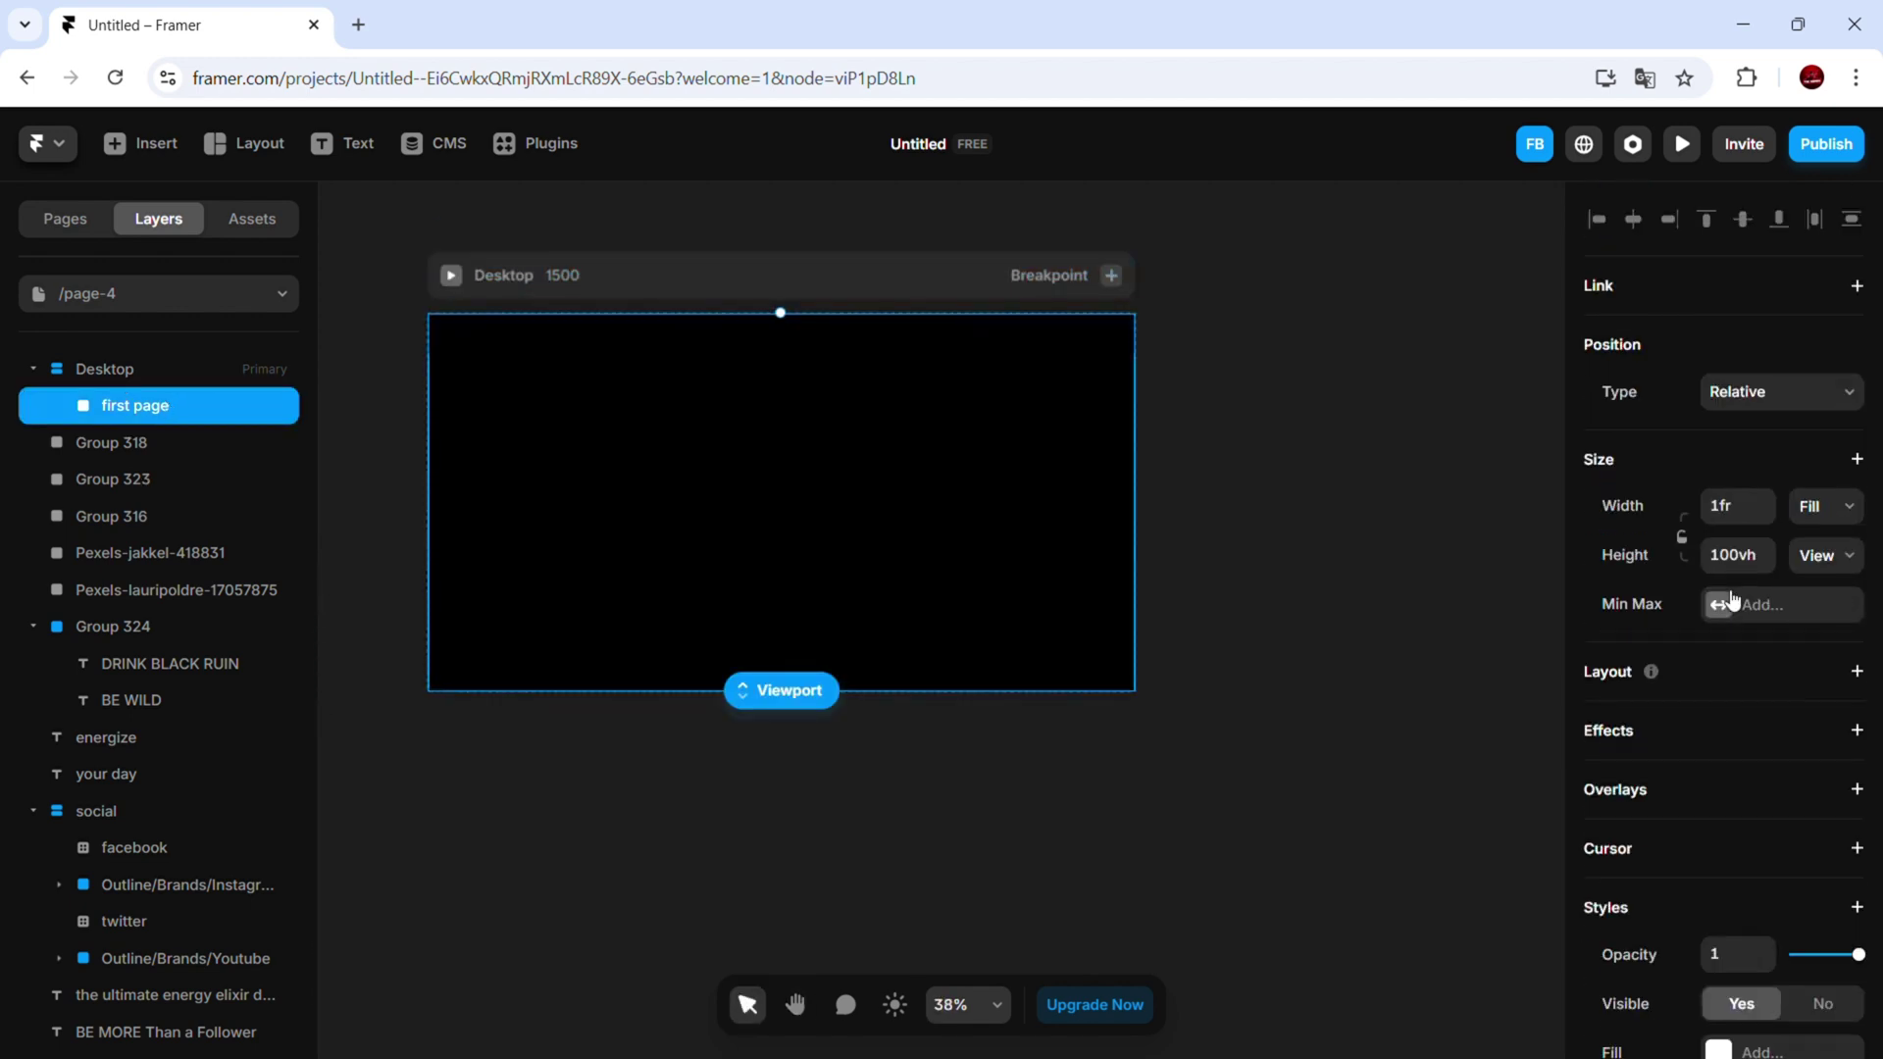
click(1804, 669)
scroll(1803, 664, down, 1)
key(f)
drag(657, 521, 834, 559)
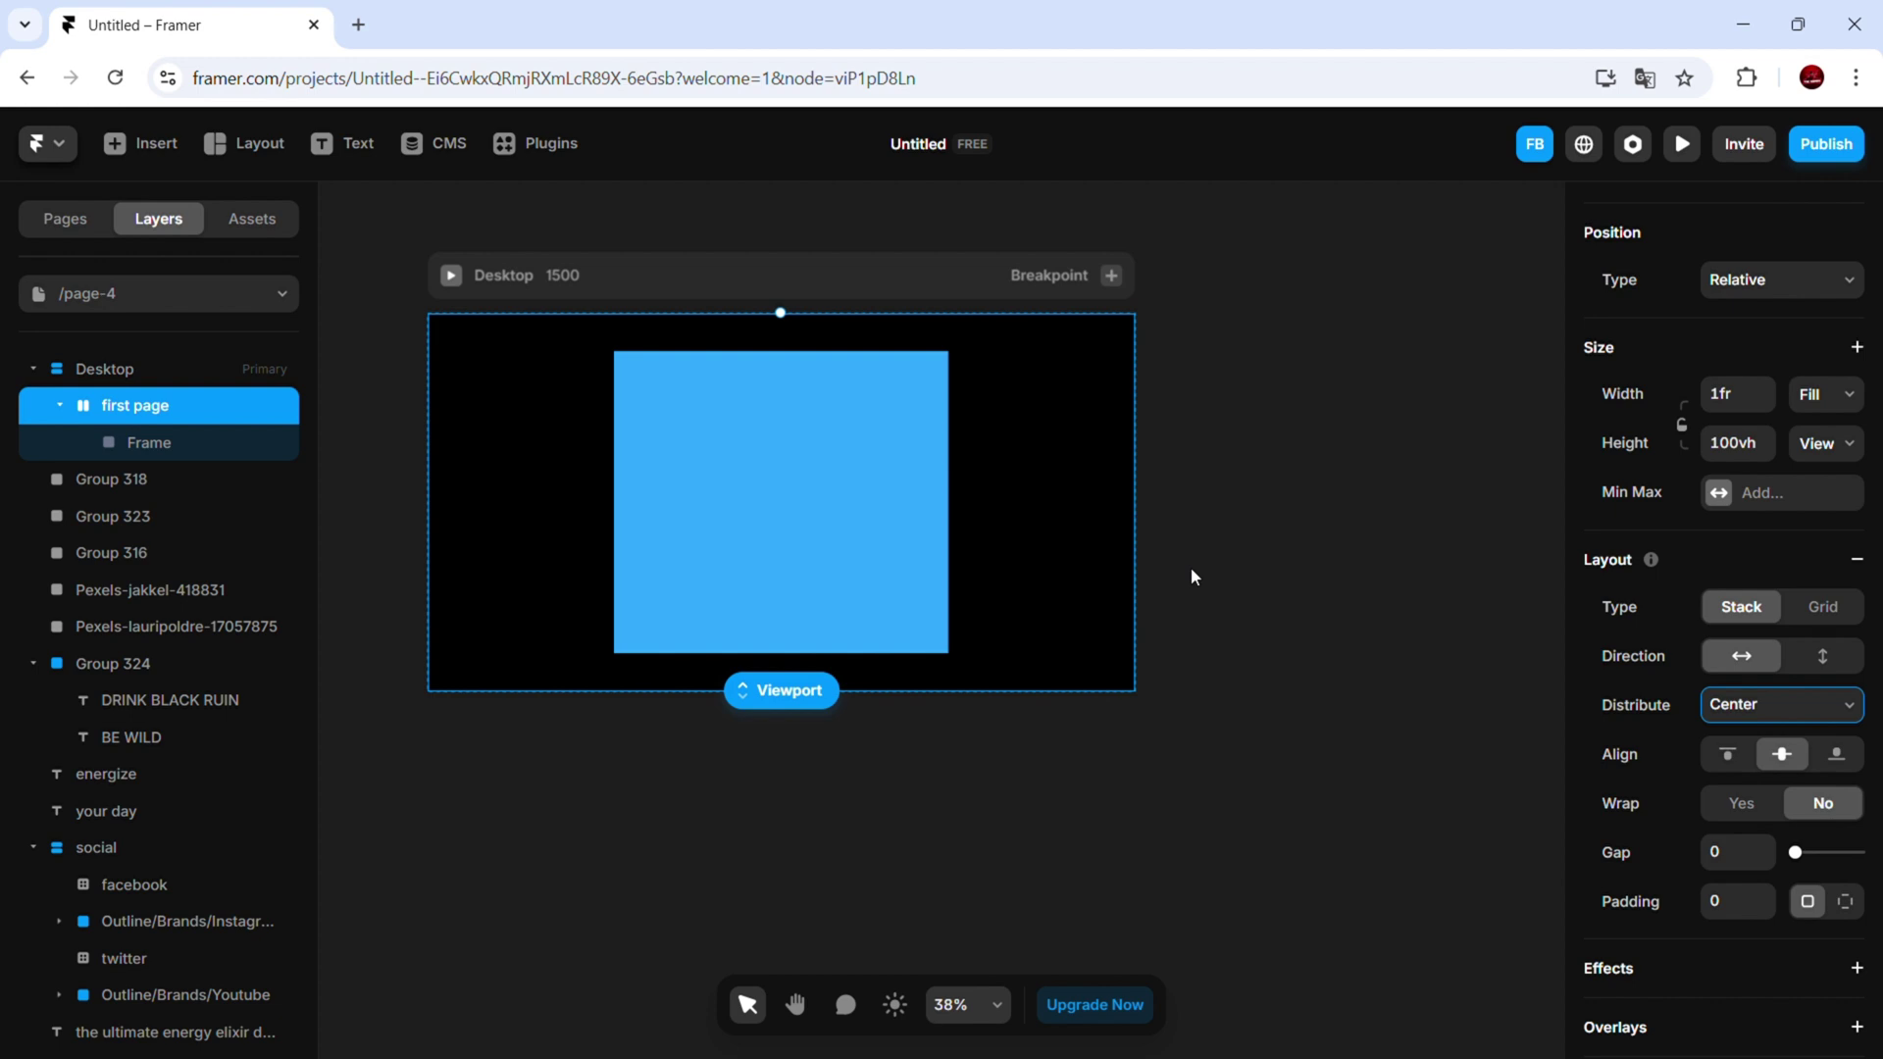
Size the child frame to 823 wide with Fill height and rename it center frame
drag(994, 491, 1018, 492)
ctrl+scroll(1208, 434, down, 1)
double_click(161, 443)
text(center f)
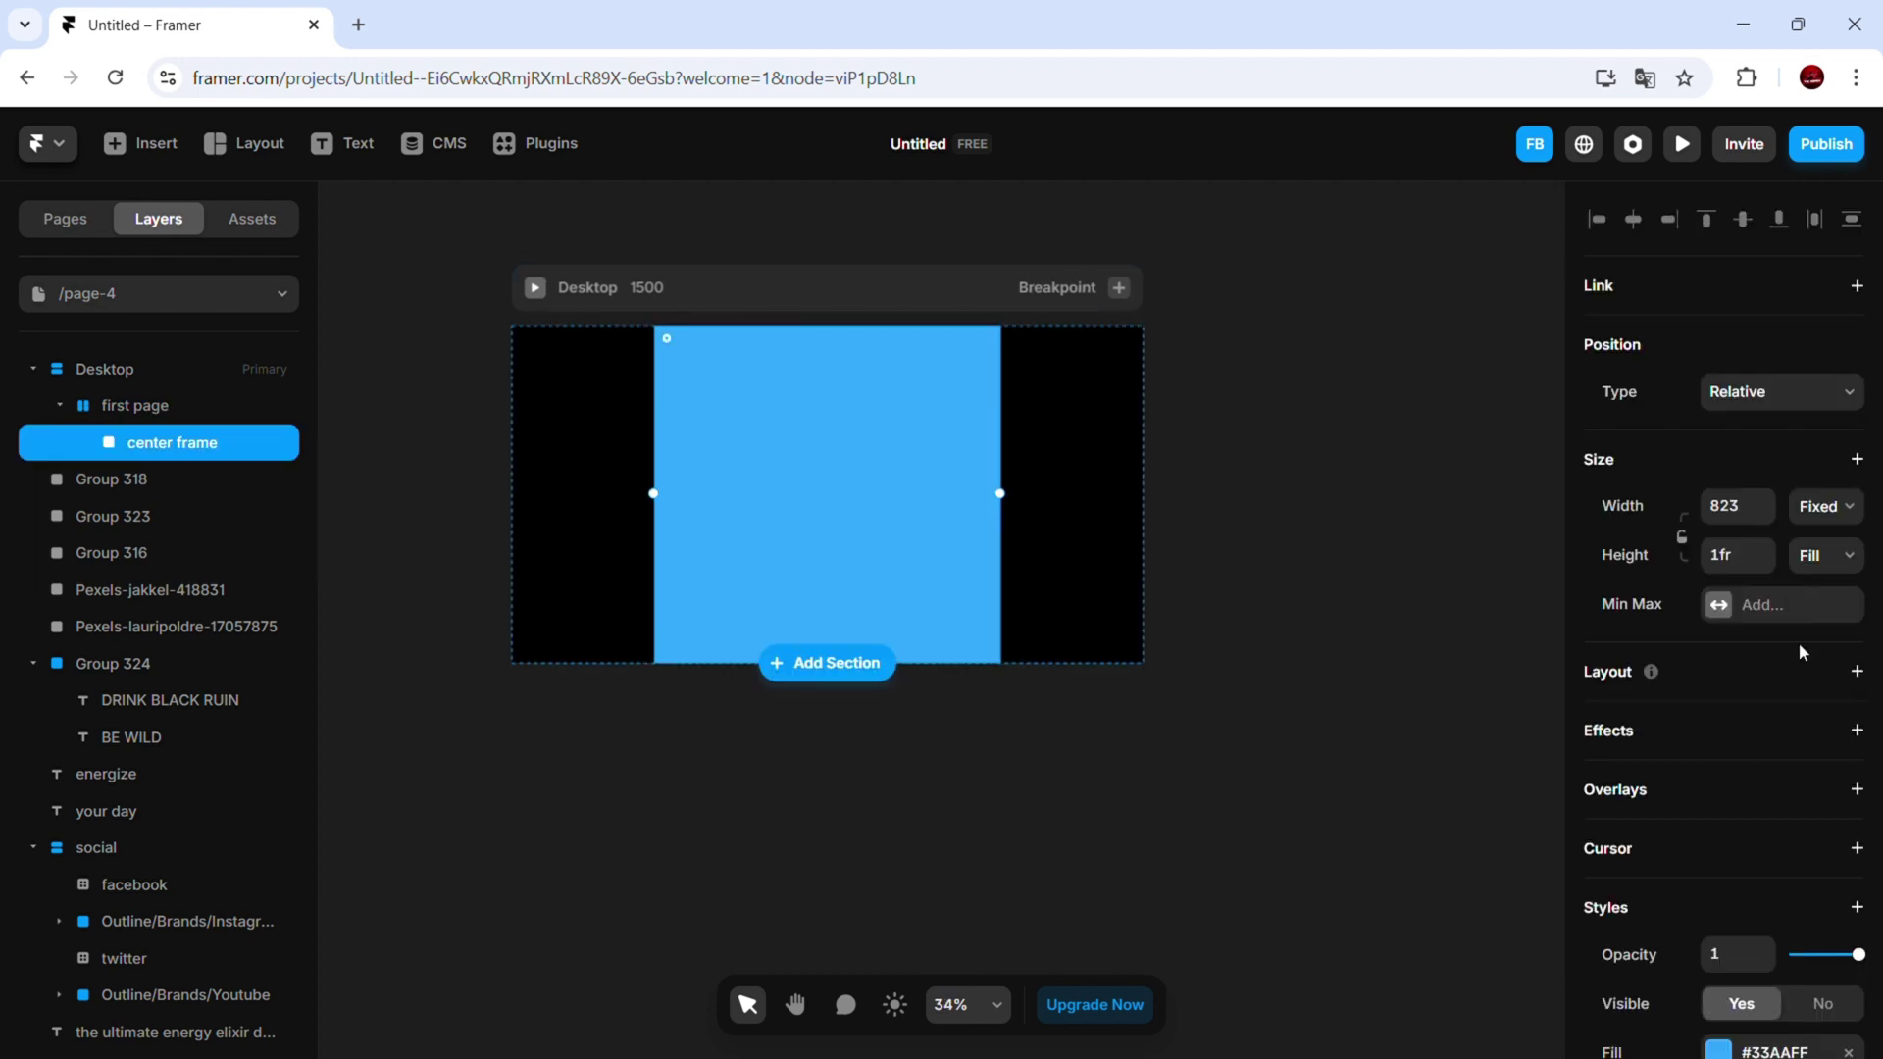
Clear the center frame's fill and give it a layout holding two frames stacked vertically
click(1849, 1052)
click(1807, 672)
key(f)
drag(722, 404, 932, 567)
drag(935, 495, 1073, 497)
key(ctrl+d)
mouse_move(896, 576)
mouse_down()
mouse_move(897, 503)
mouse_move(896, 749)
mouse_up()
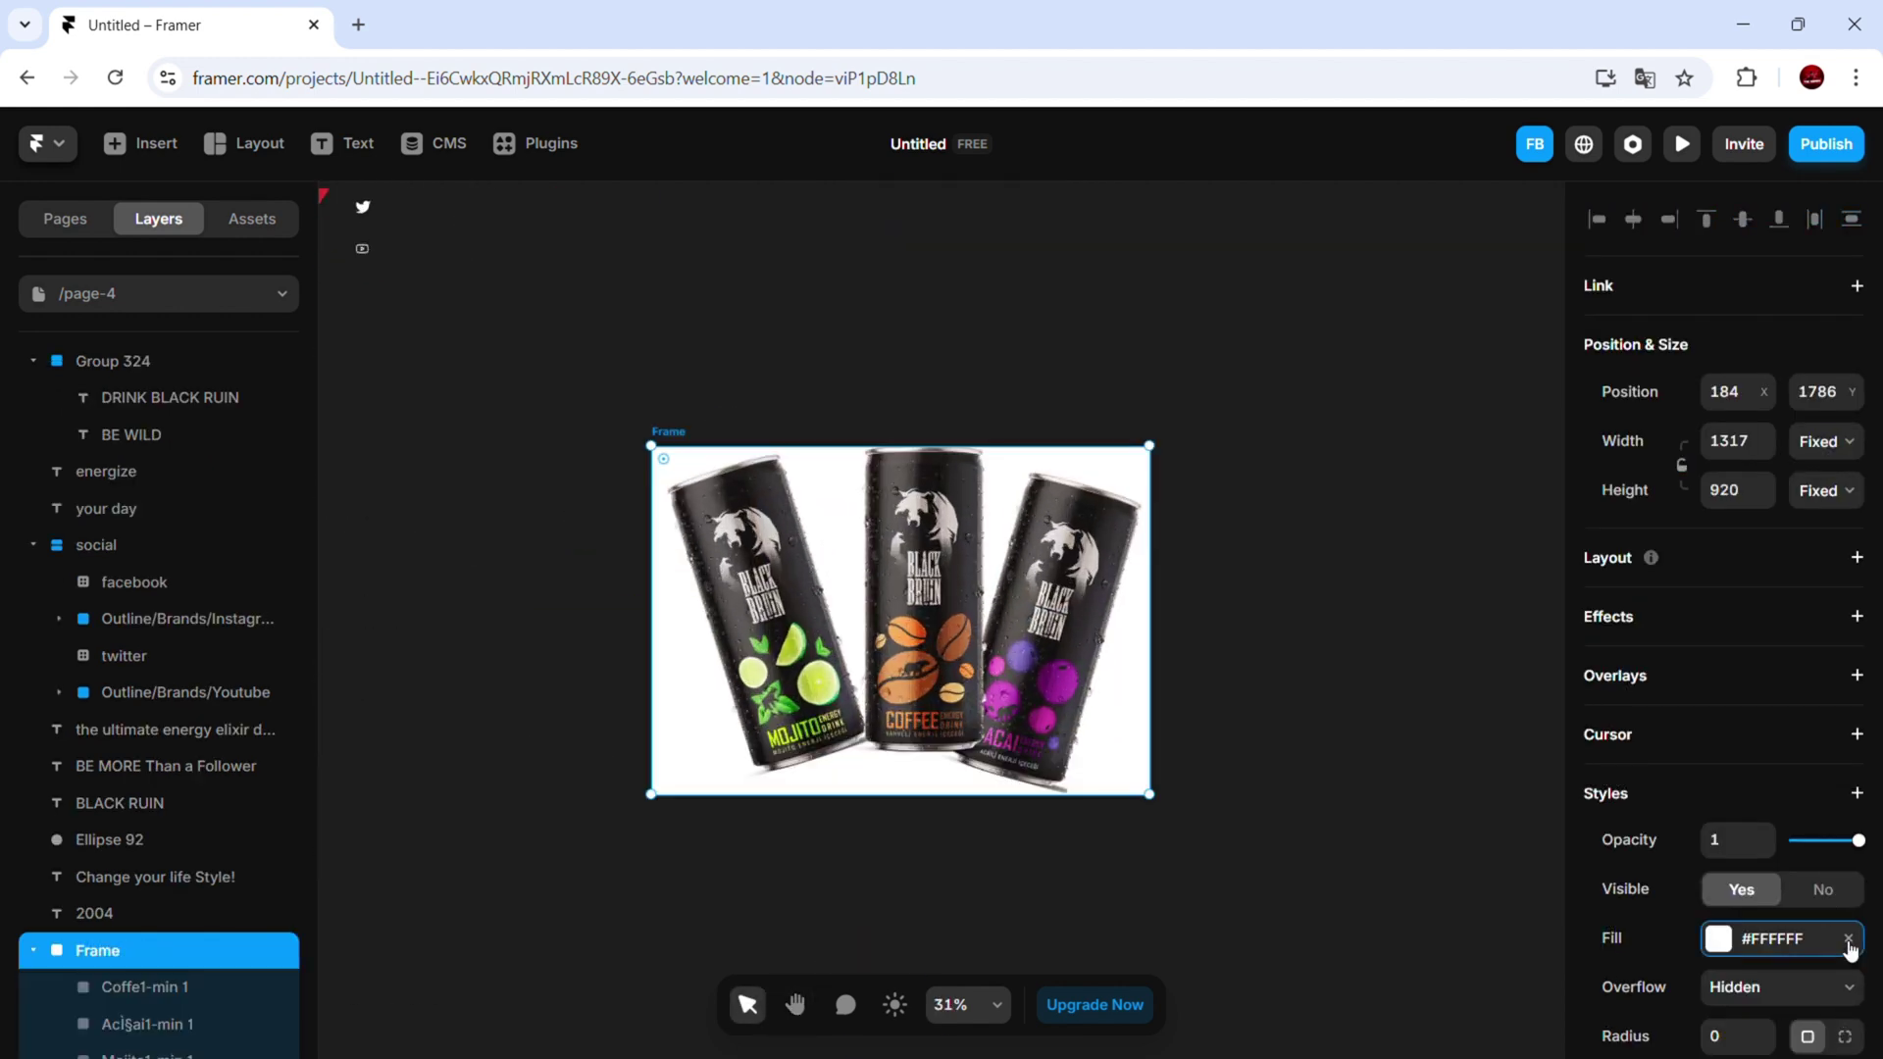
Remove the white fill behind the three cans and arrange them as an overlapping fan around the coffee can
click(1849, 940)
drag(924, 598, 903, 648)
drag(1064, 608, 981, 701)
drag(903, 637, 904, 656)
drag(760, 589, 822, 679)
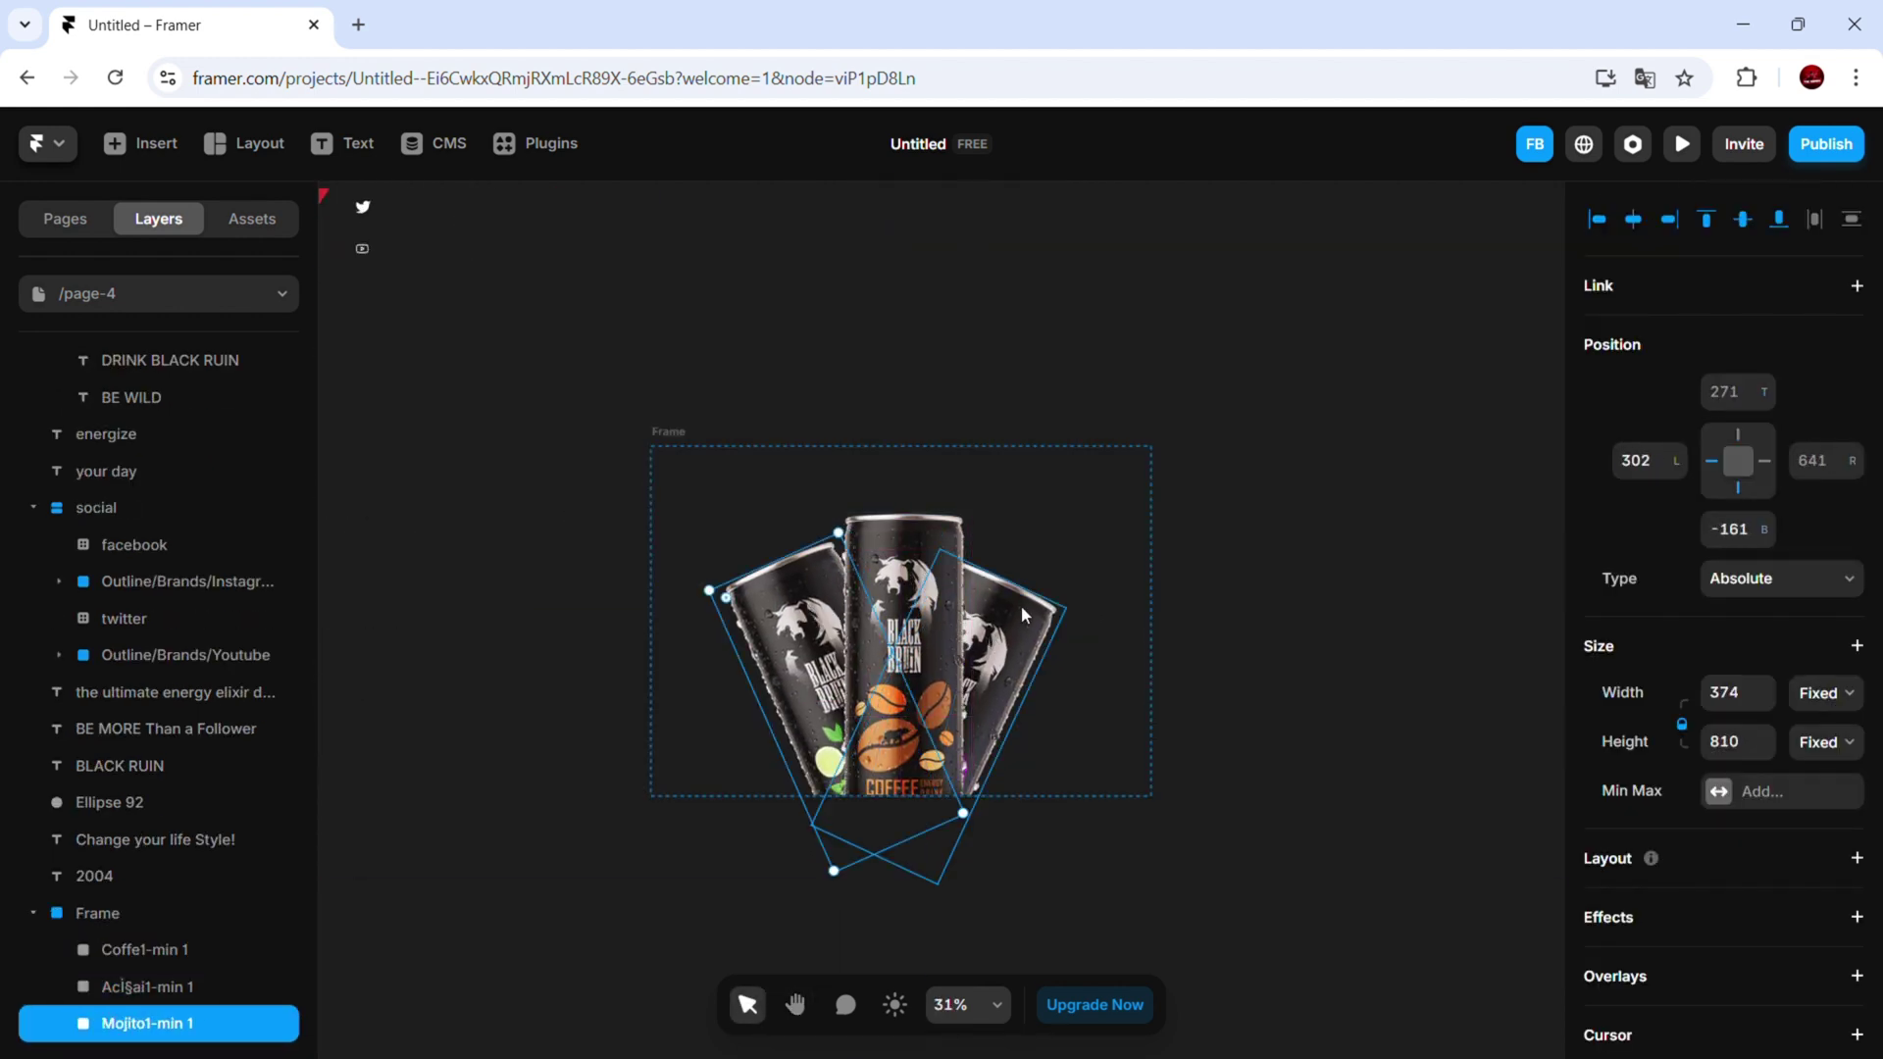
drag(1021, 615, 1041, 597)
Trim the can frame to about 988 by 788 and rename it images
click(687, 589)
drag(651, 620, 710, 632)
drag(1151, 617, 1085, 618)
drag(901, 446, 850, 224)
scroll(1062, 558, down, 4)
double_click(97, 913)
text(images)
Try to place the images frame inside the lower child frame of center frame
click(687, 628)
scroll(863, 471, up, 2)
drag(204, 442, 204, 554)
scroll(942, 393, up, 2)
drag(1008, 314, 1009, 469)
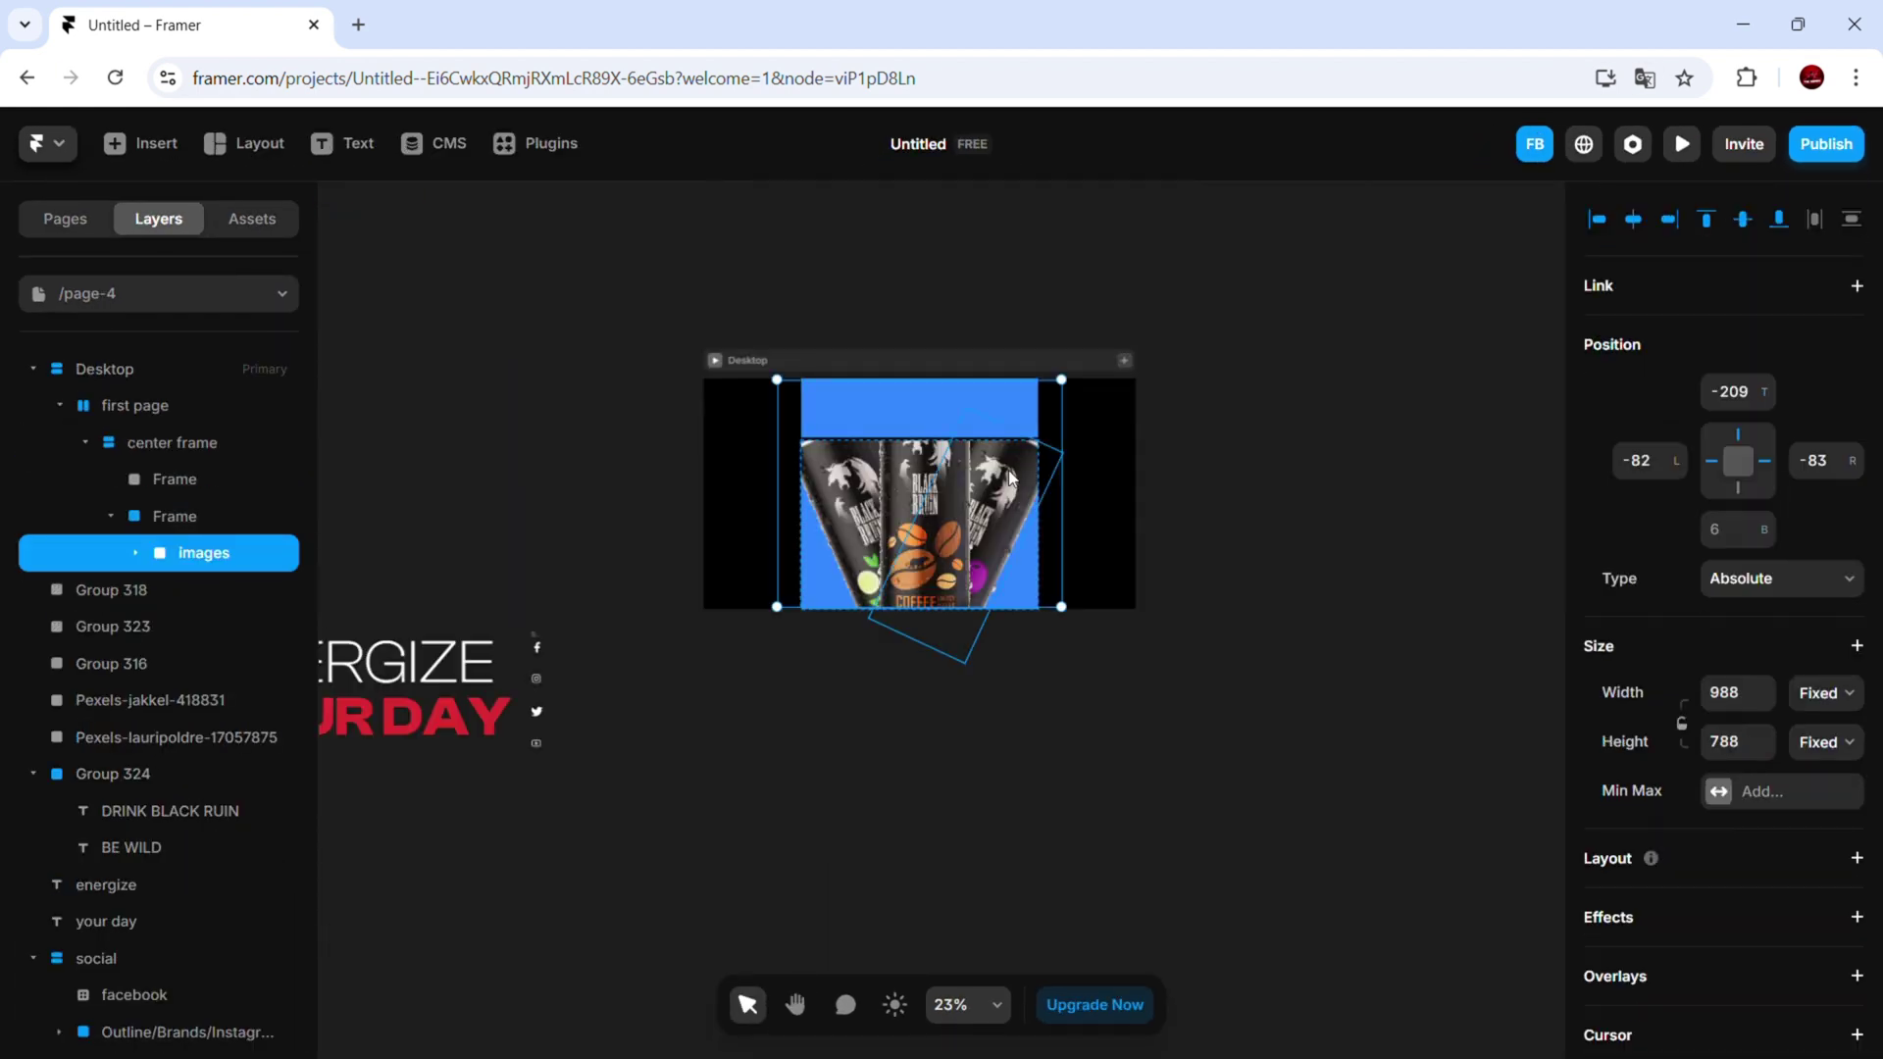
scroll(1000, 451, up, 3)
drag(889, 396, 889, 492)
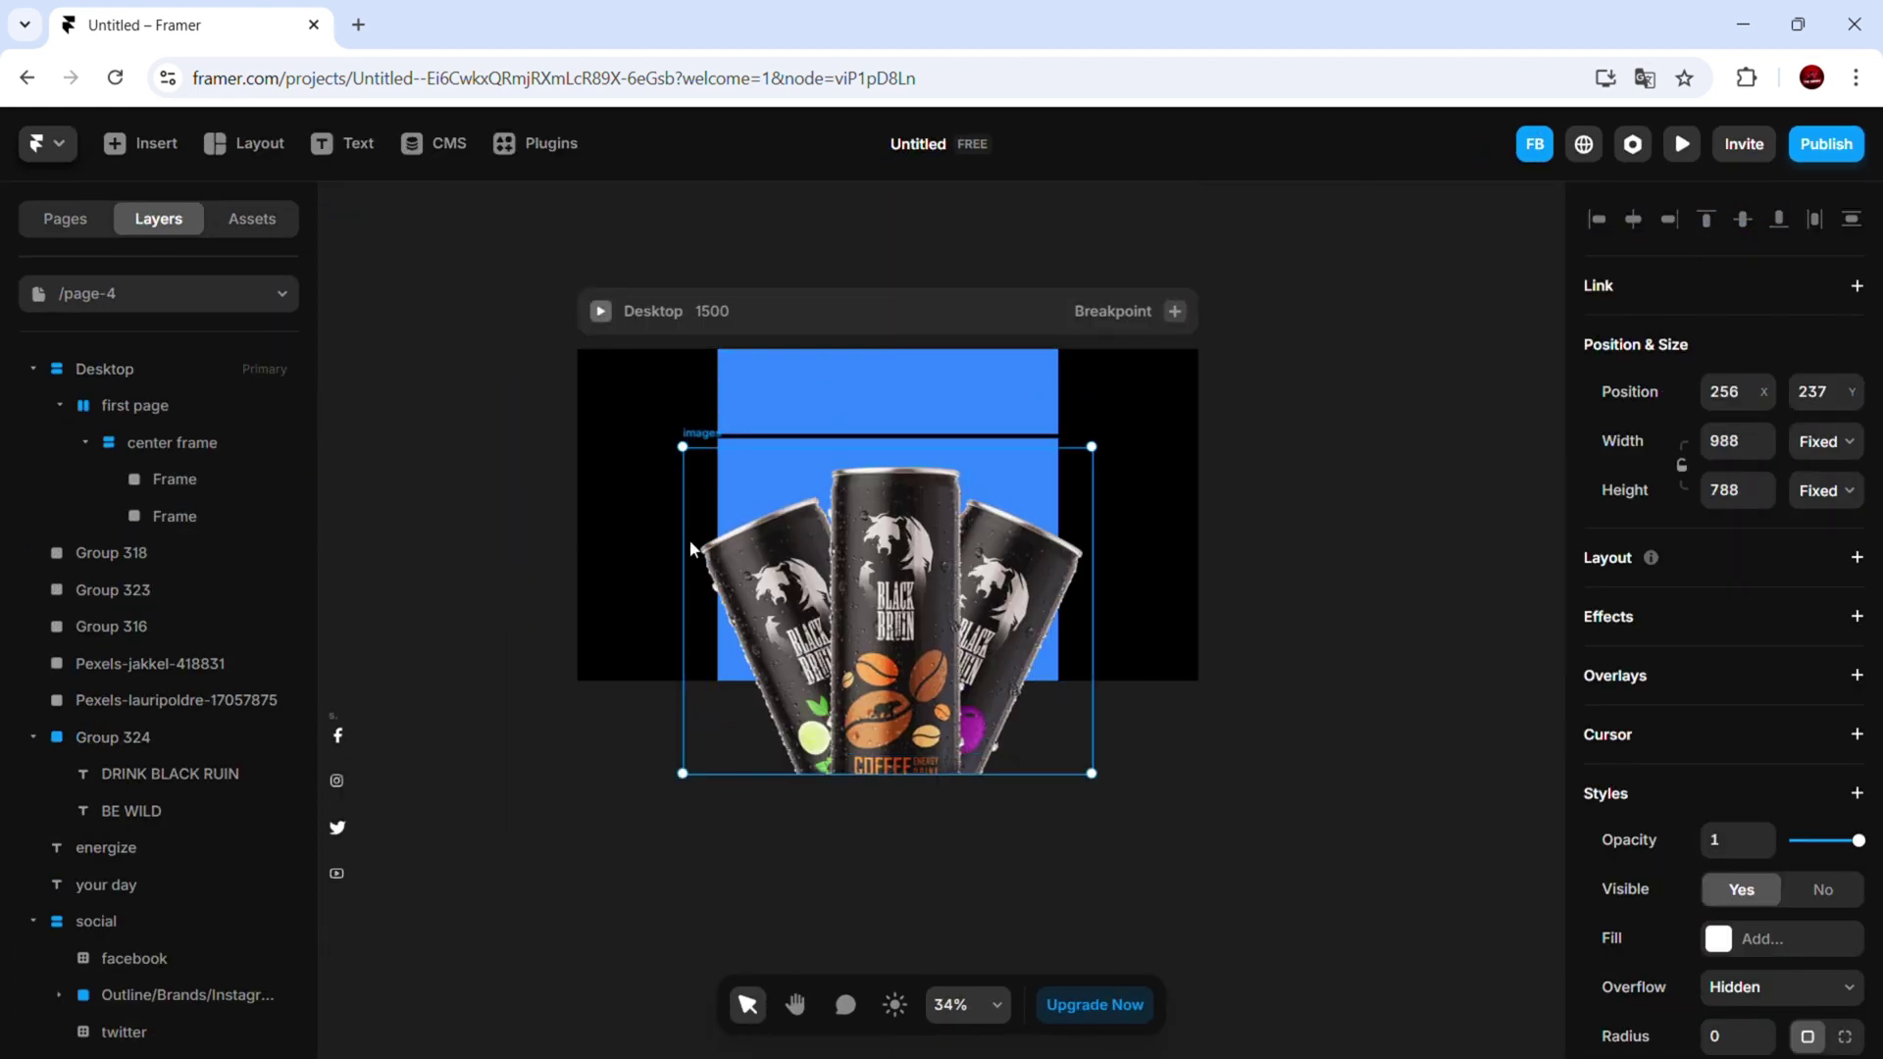
Scale down the three cans together and reposition them within the images frame
double_click(896, 628)
shift+click(775, 608)
shift+click(1015, 608)
drag(1093, 467, 1036, 521)
drag(893, 647, 893, 606)
Nest the images frame in the lower child frame of center frame and shrink it to about 721 by 563
drag(108, 1021, 155, 555)
scroll(133, 1022, up, 2)
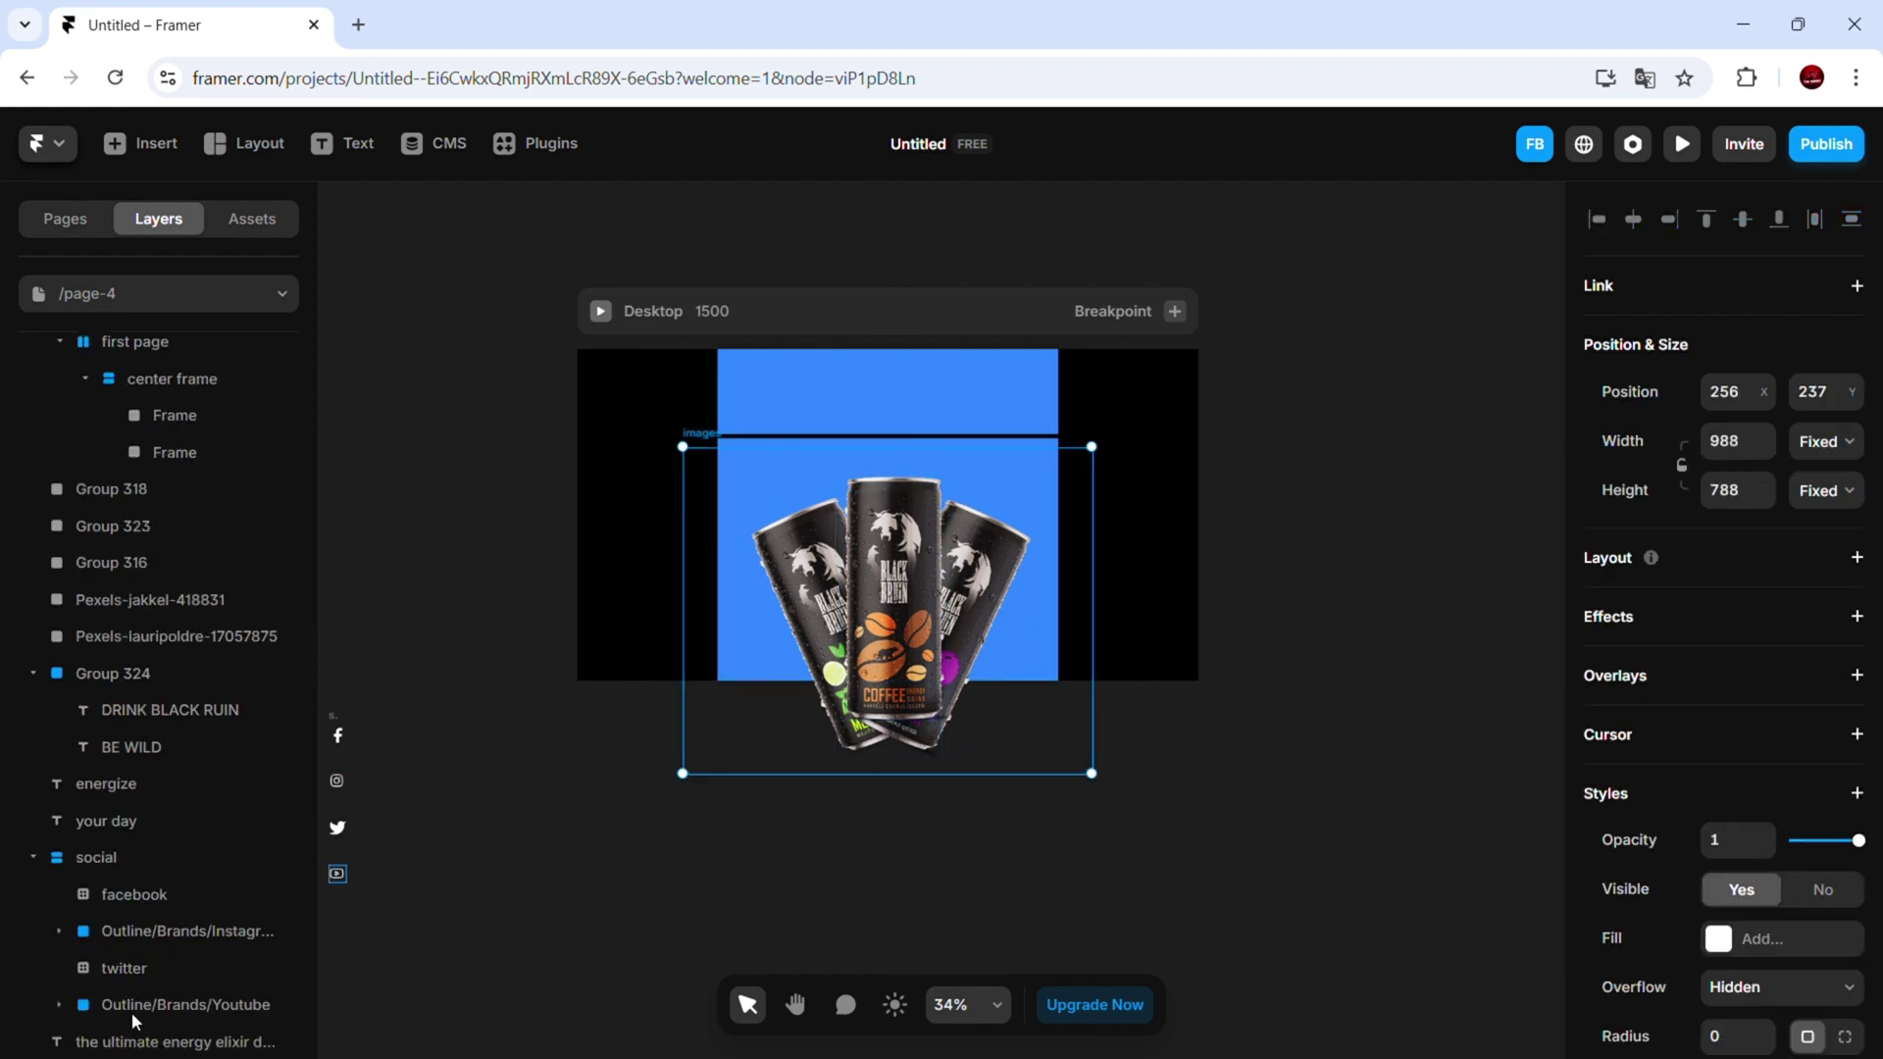
drag(132, 1012, 171, 509)
drag(1092, 627, 1053, 645)
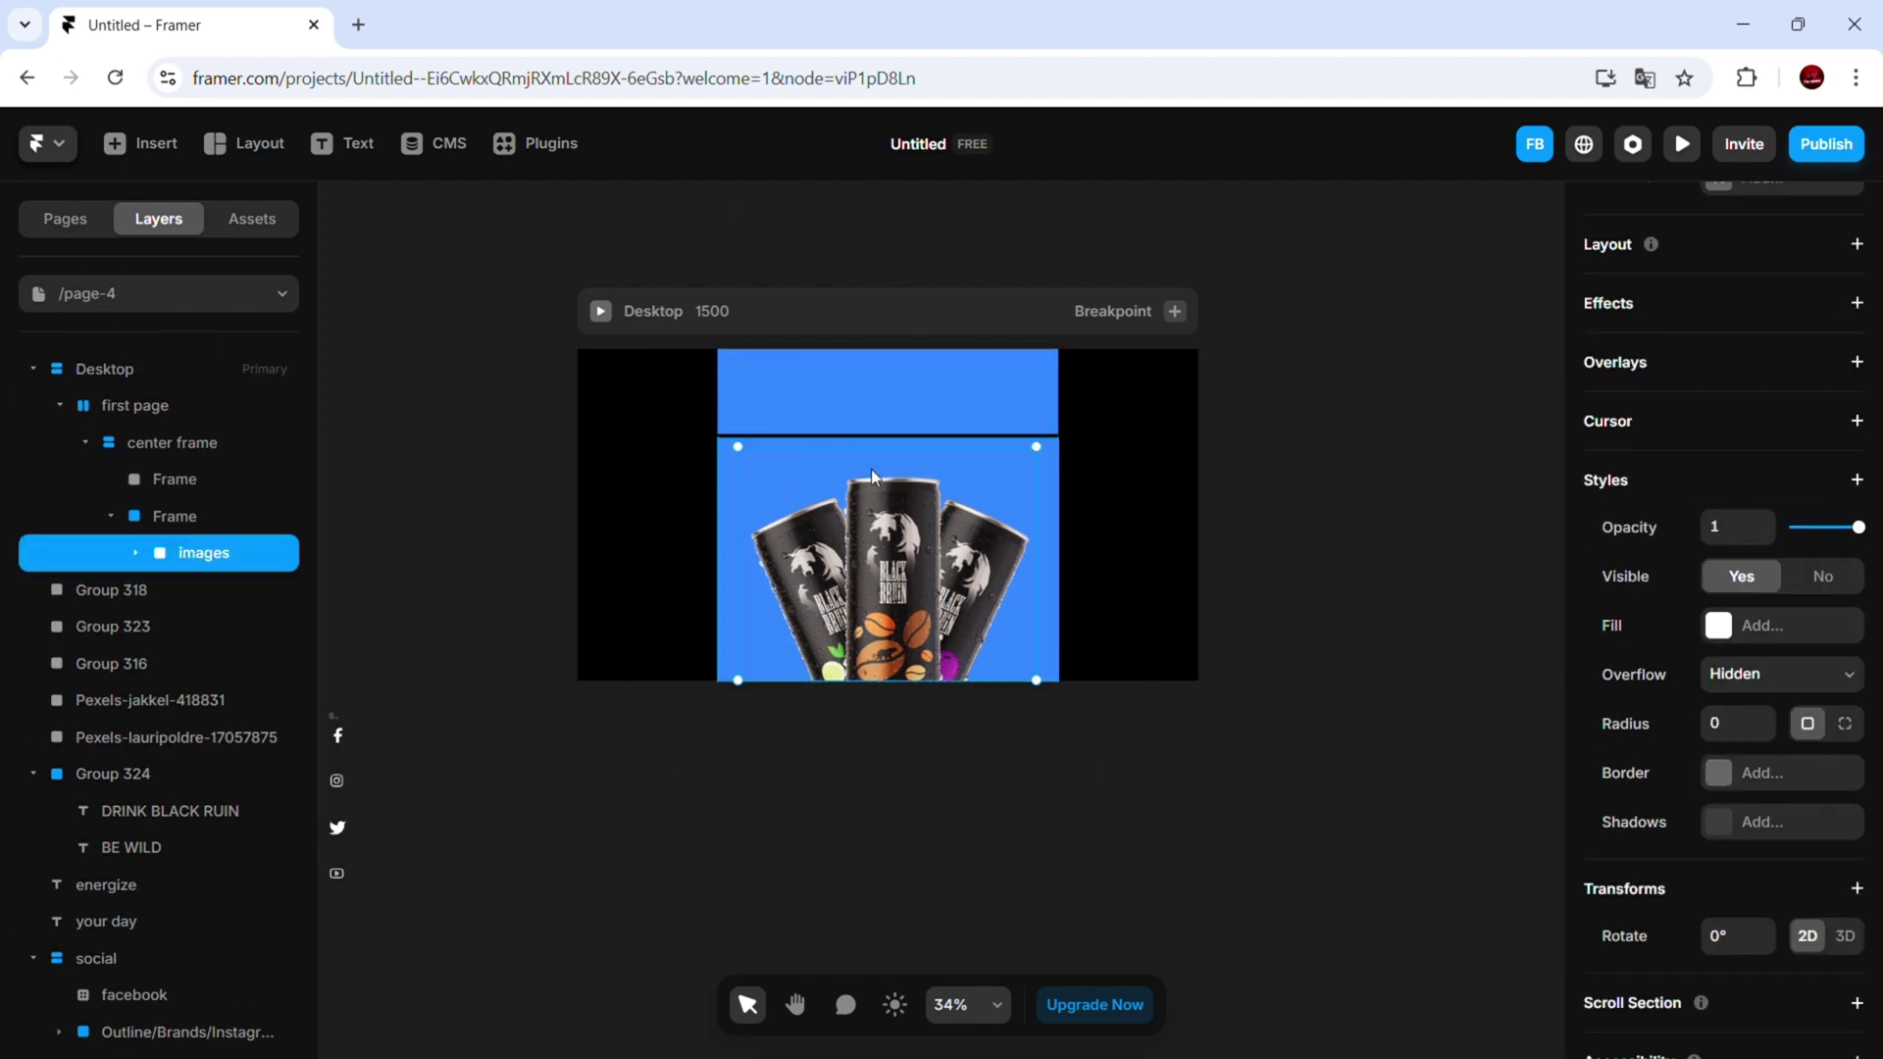
Remove the blue fill from the lower child frame behind the cans
click(871, 469)
click(1848, 1049)
click(1324, 598)
scroll(1187, 526, up, 2)
click(947, 432)
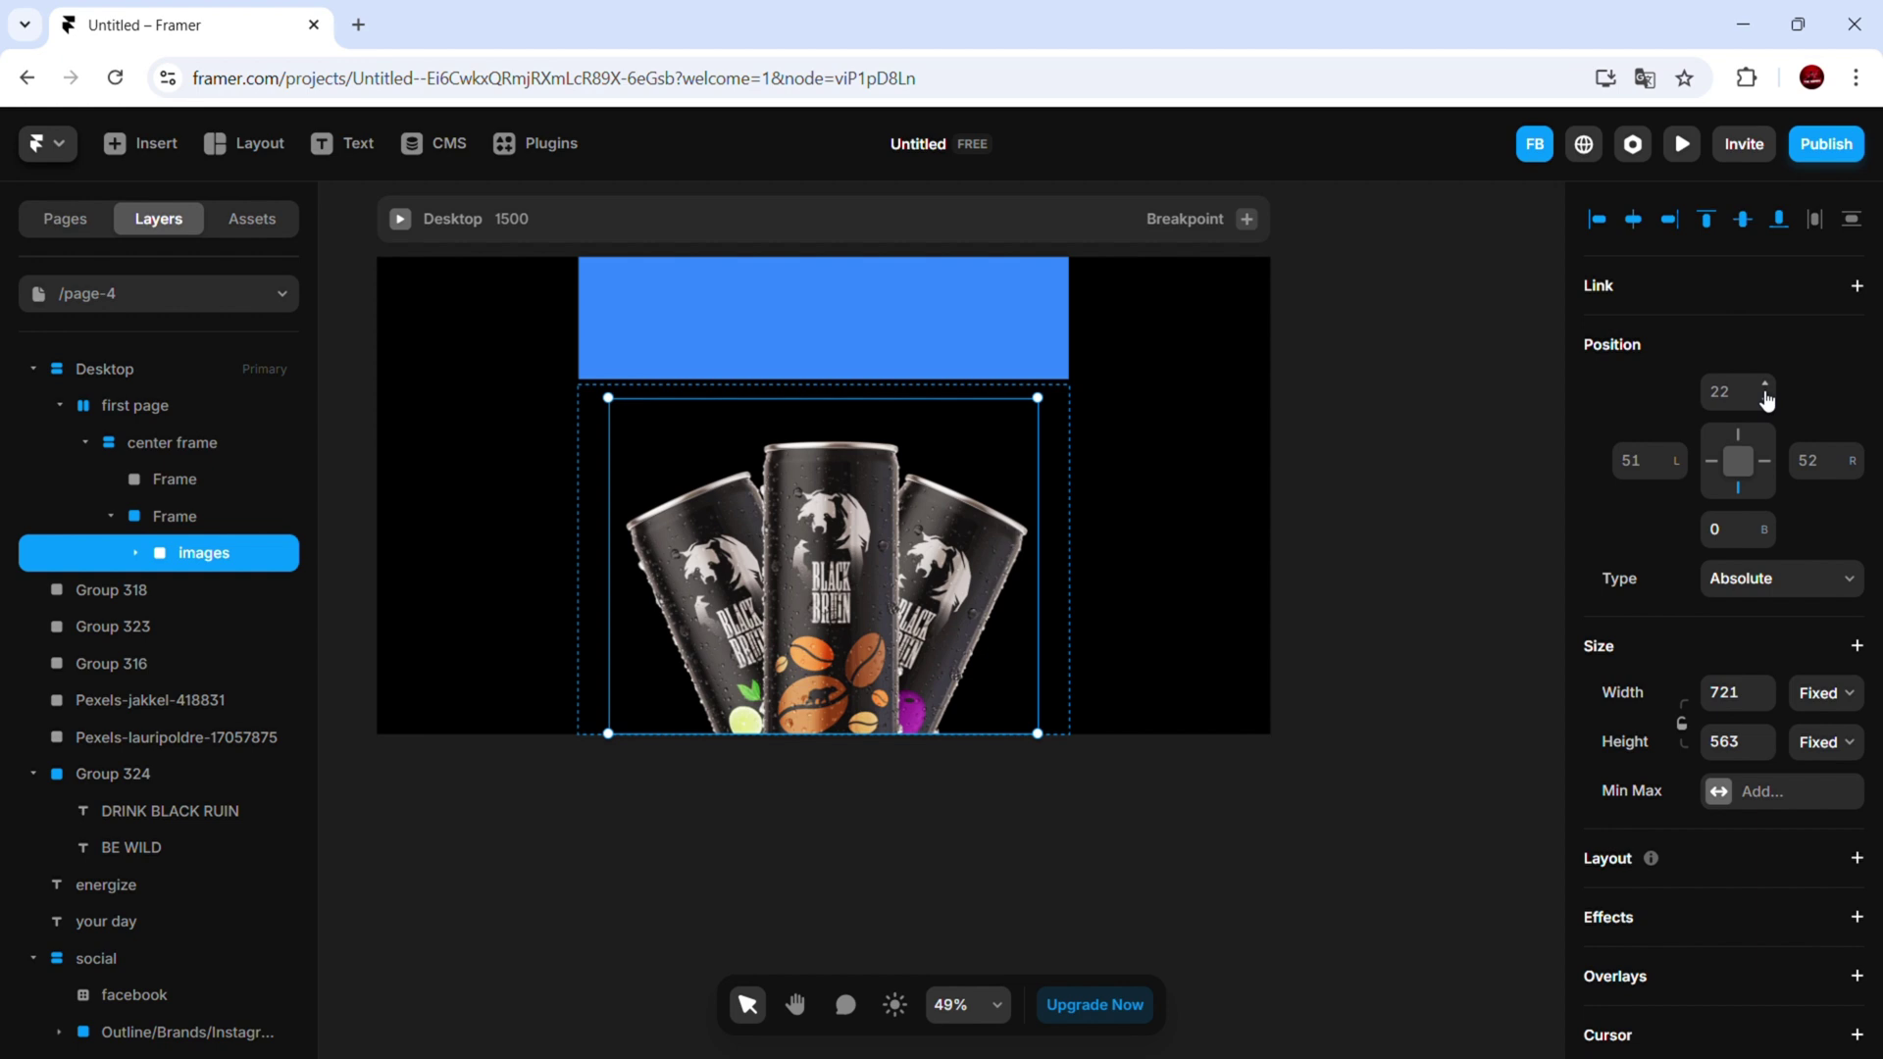
Lower the images frame and extend its top edge, raising the middle coffee can above the side cans
drag(1767, 528, 1766, 652)
drag(824, 474, 824, 353)
double_click(831, 608)
drag(1767, 528, 1734, 475)
scroll(898, 525, down, 2)
click(900, 528)
Wrap the ENERGIZE and YOUR DAY texts in one frame and move it over to the Desktop page
scroll(981, 510, down, 4)
click(490, 802)
shift+click(501, 748)
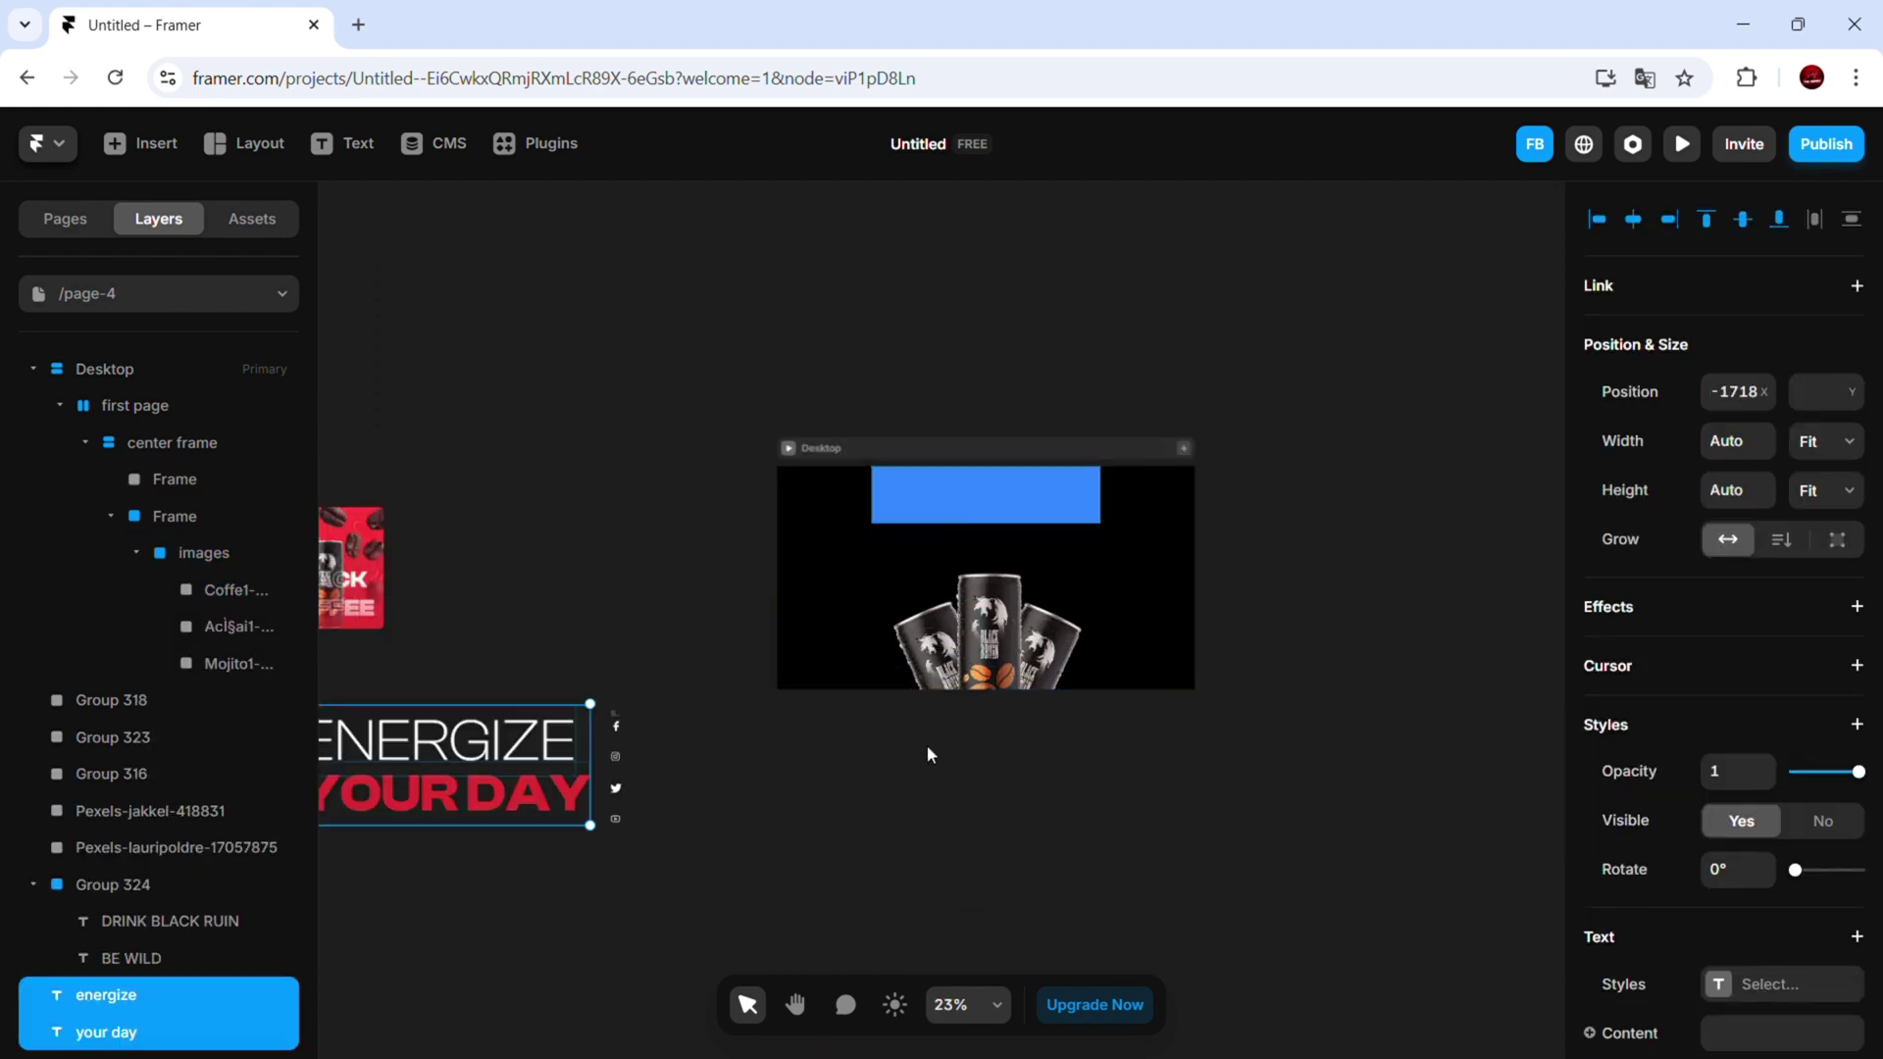
click(673, 831)
shift+click(647, 773)
key(ctrl+Return)
drag(655, 824, 1165, 621)
Scale down the ENERGIZE and YOUR DAY texts and reposition them together as a heading
scroll(1177, 549, up, 4)
click(137, 990)
drag(1397, 761, 1238, 697)
shift+click(143, 1022)
drag(1085, 616, 976, 575)
click(824, 589)
Position the heading frame over the page's upper area and trim it to about 757 by 256
scroll(181, 719, down, 4)
drag(106, 981, 147, 498)
drag(961, 686, 1027, 592)
drag(1080, 759, 1080, 734)
Rename the two child frames of center frame as top and bottom
double_click(176, 482)
text(top)
double_click(181, 516)
text(bottom)
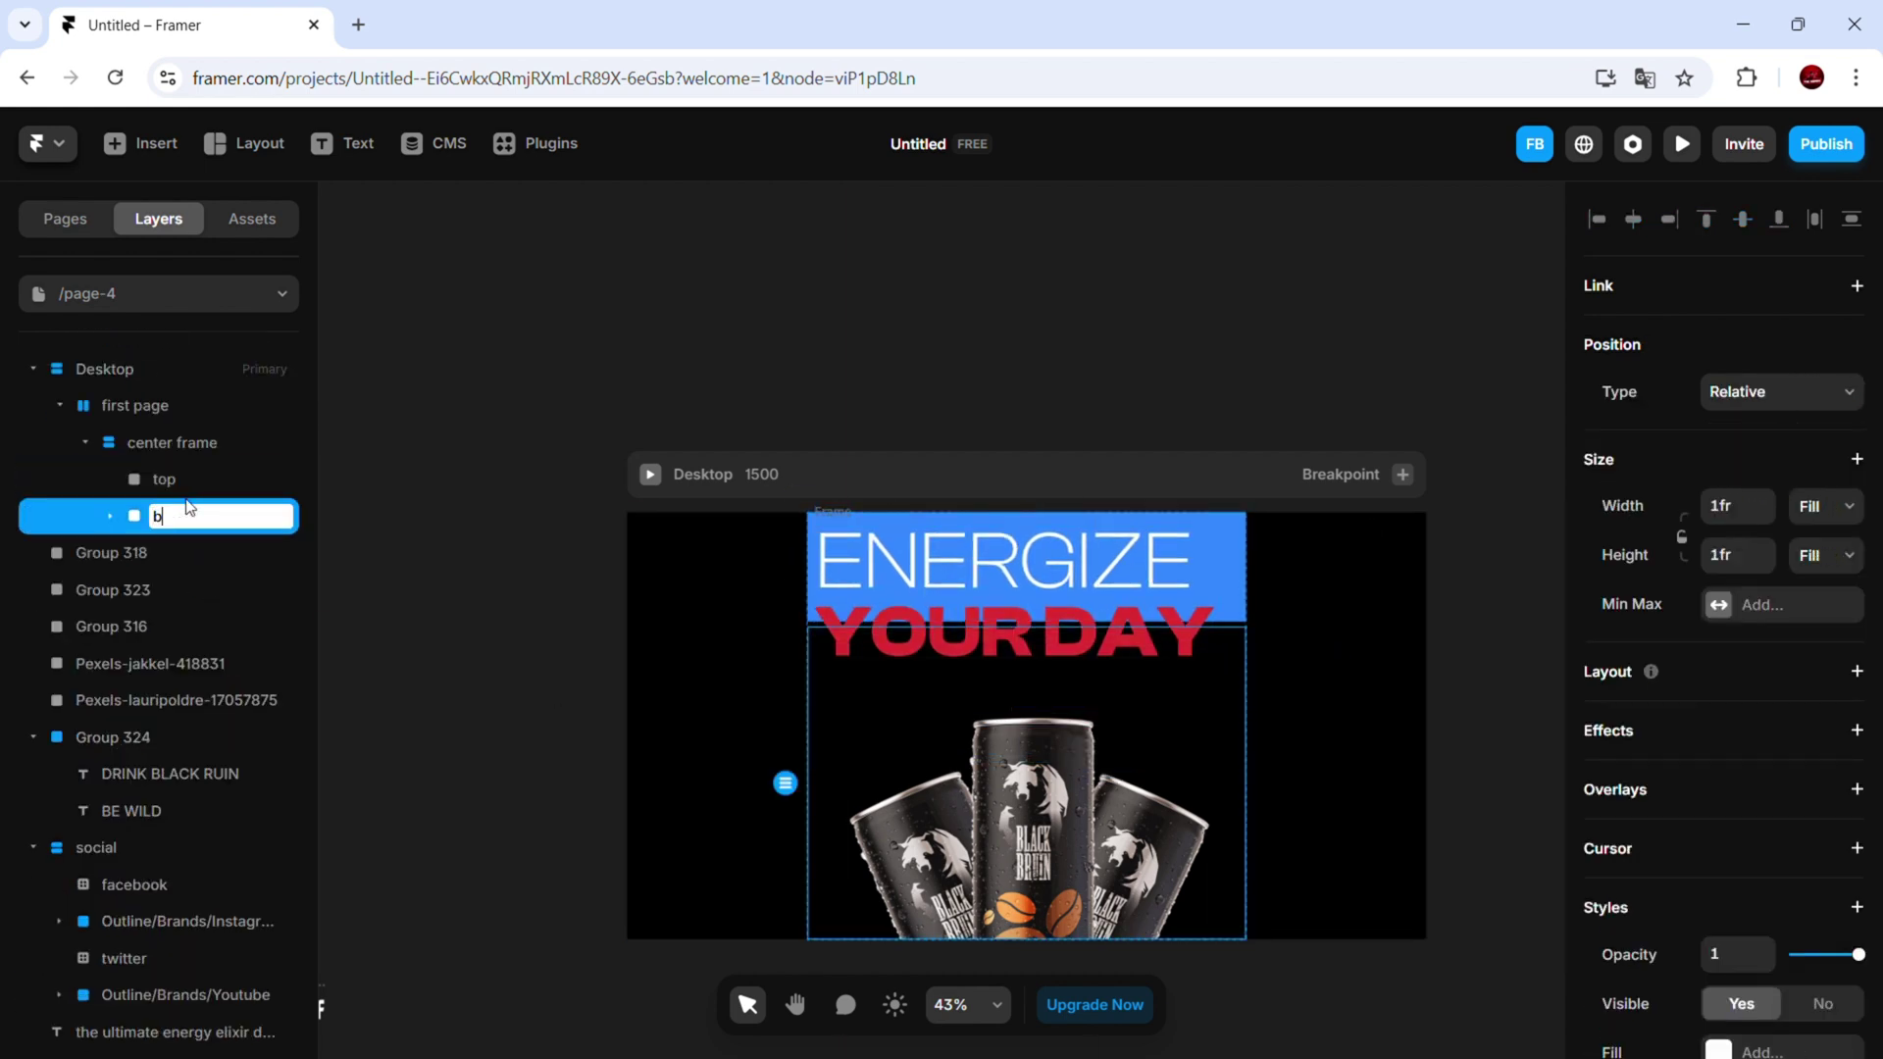
Enlarge the top frame around the heading, nest the heading frame in it and center it both ways
click(176, 481)
click(1010, 628)
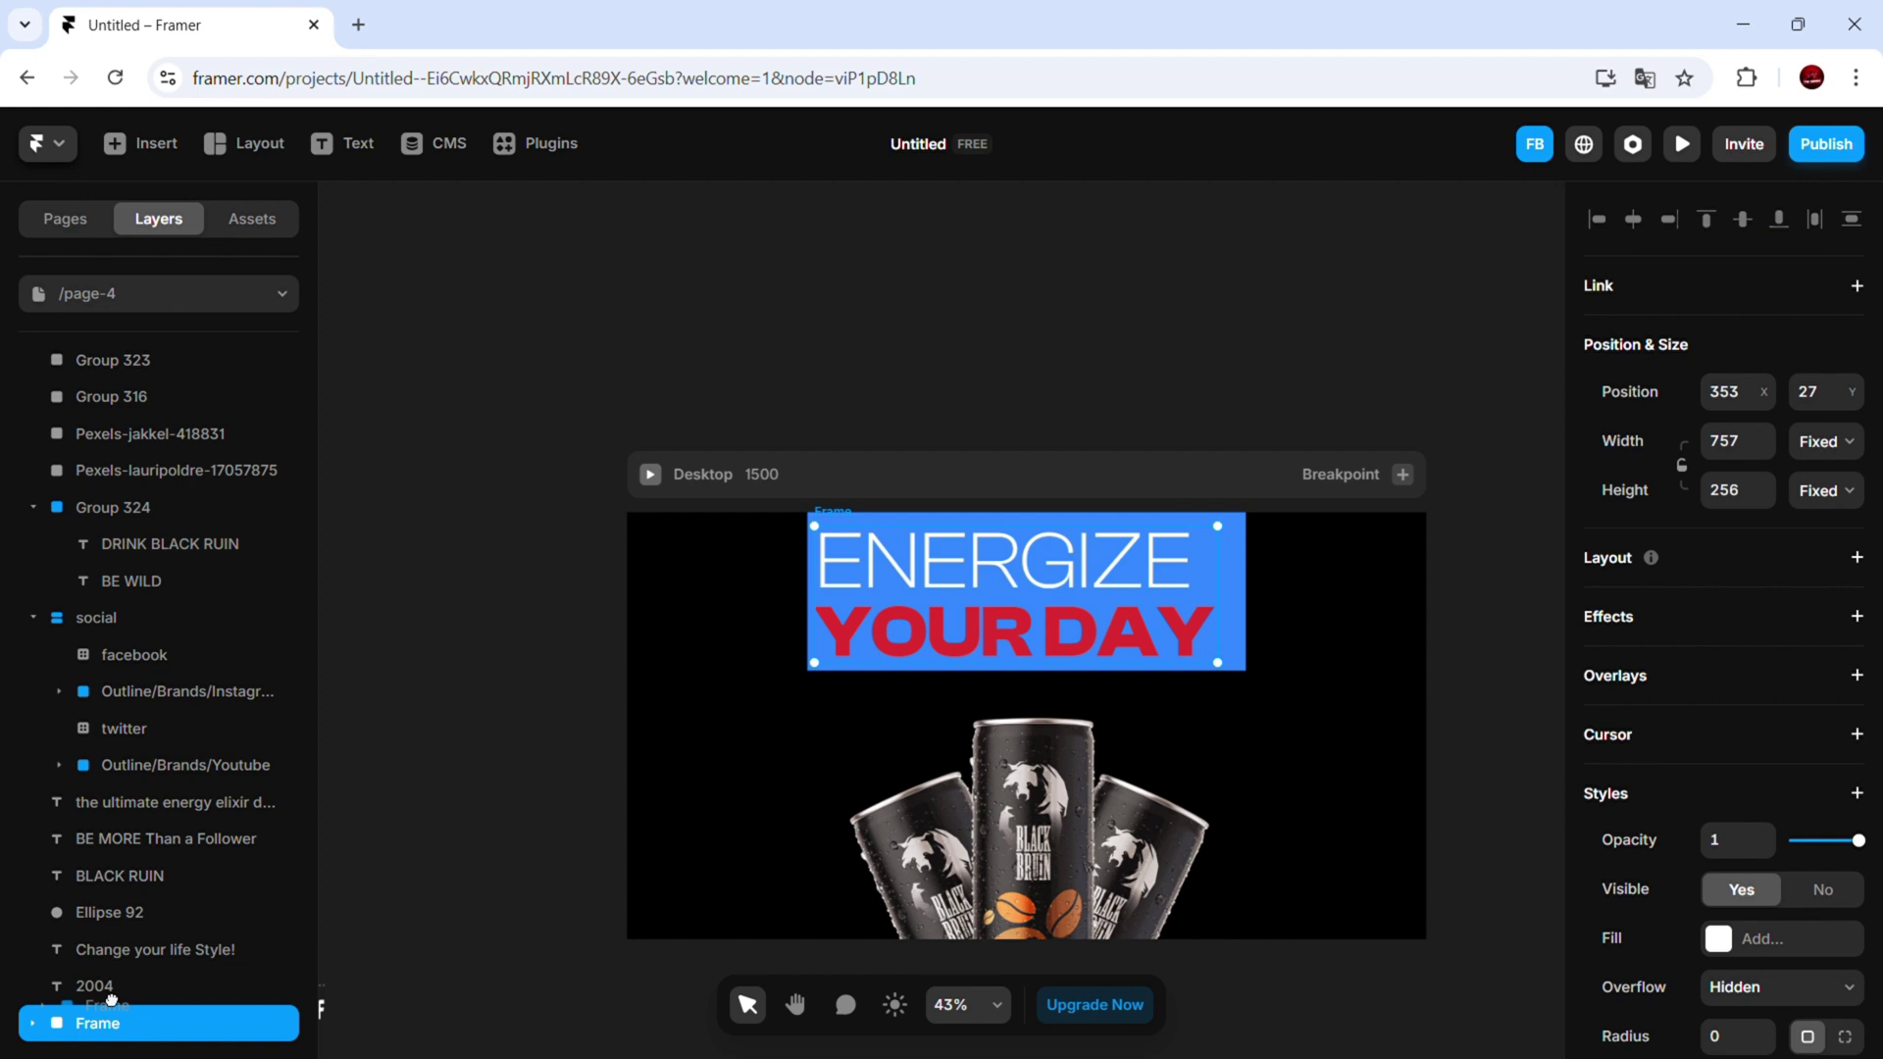
drag(108, 1013, 164, 408)
click(1633, 218)
click(1743, 219)
Remove the blue fill from the top frame behind the heading
click(165, 408)
scroll(1814, 735, down, 4)
click(1849, 685)
click(1501, 648)
Place the large 2004 text on the page and set its position type to Absolute
scroll(991, 393, down, 5)
drag(883, 588, 991, 510)
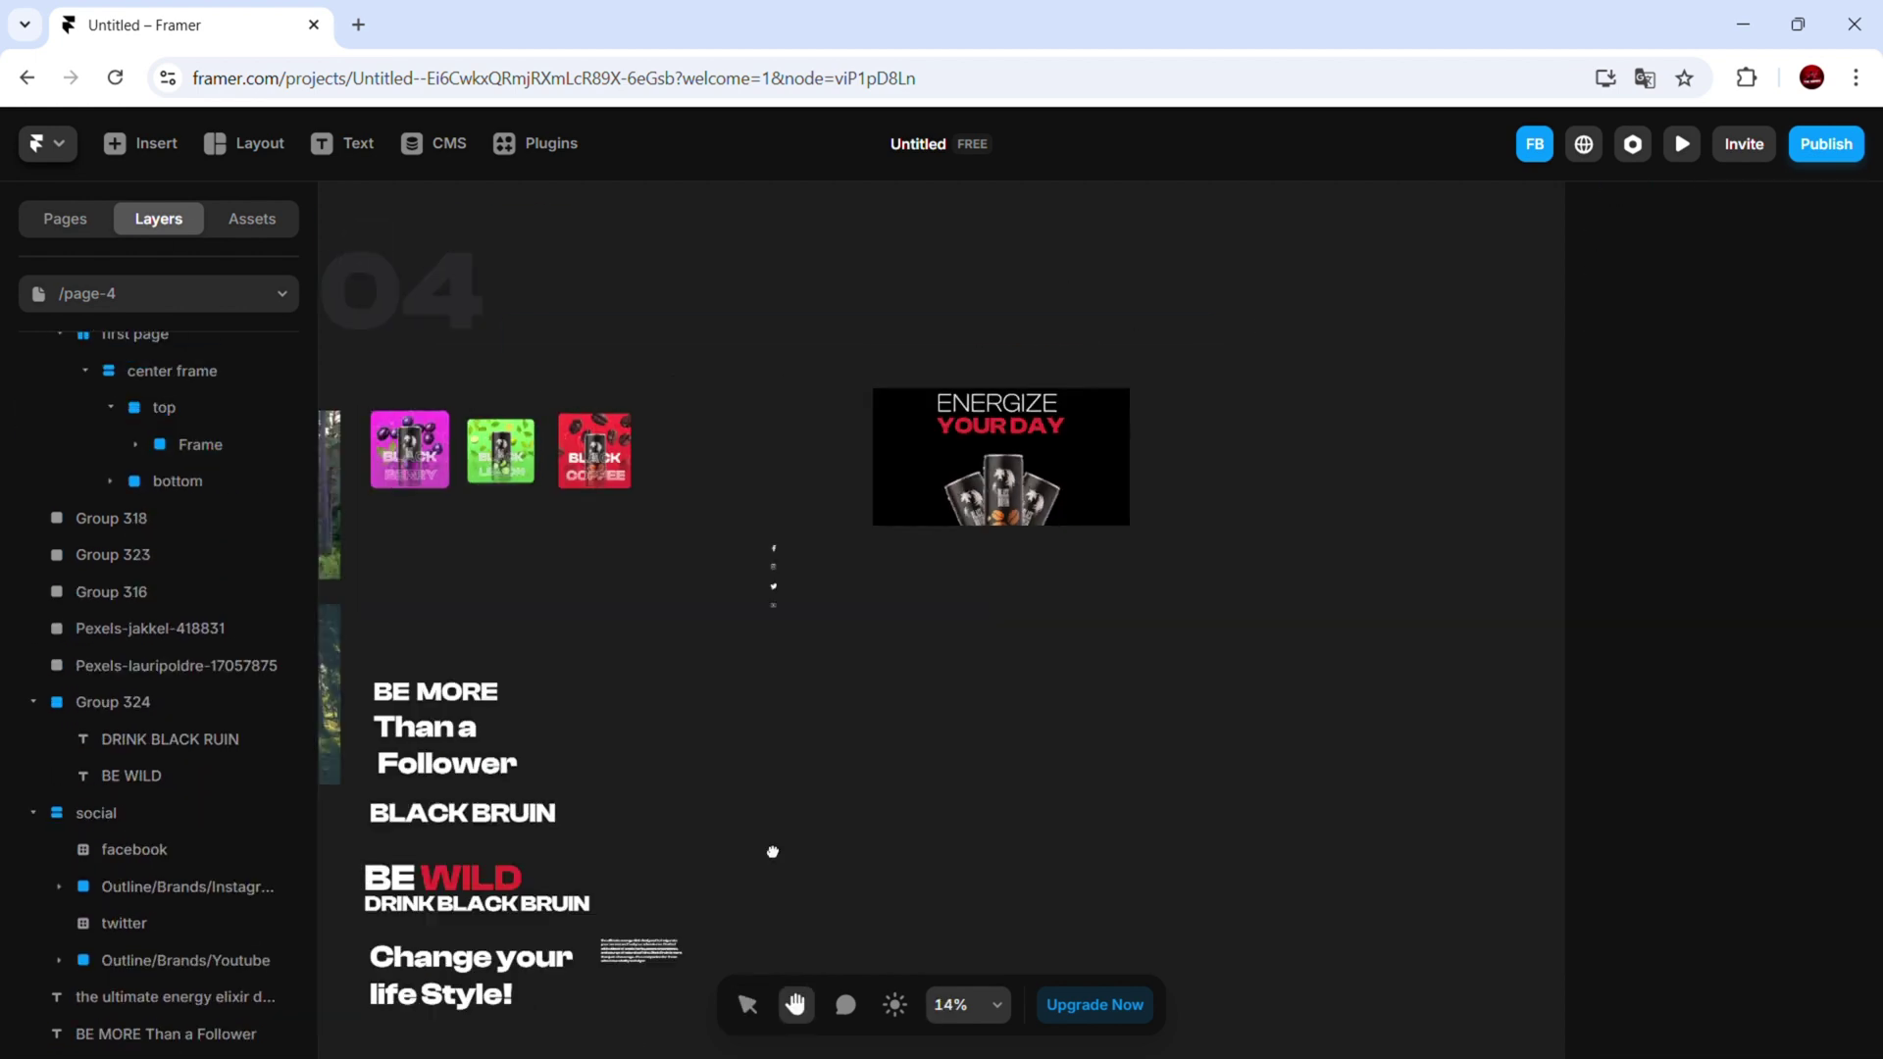
scroll(1128, 588, up, 2)
drag(429, 313, 922, 557)
click(1782, 578)
click(1765, 610)
Try changing the Z index of the 2004 text
scroll(1815, 687, down, 4)
click(1808, 739)
click(1845, 739)
Move the 2004 layer directly under Desktop, ahead of first page, so it sits behind the cans
scroll(142, 471, up, 2)
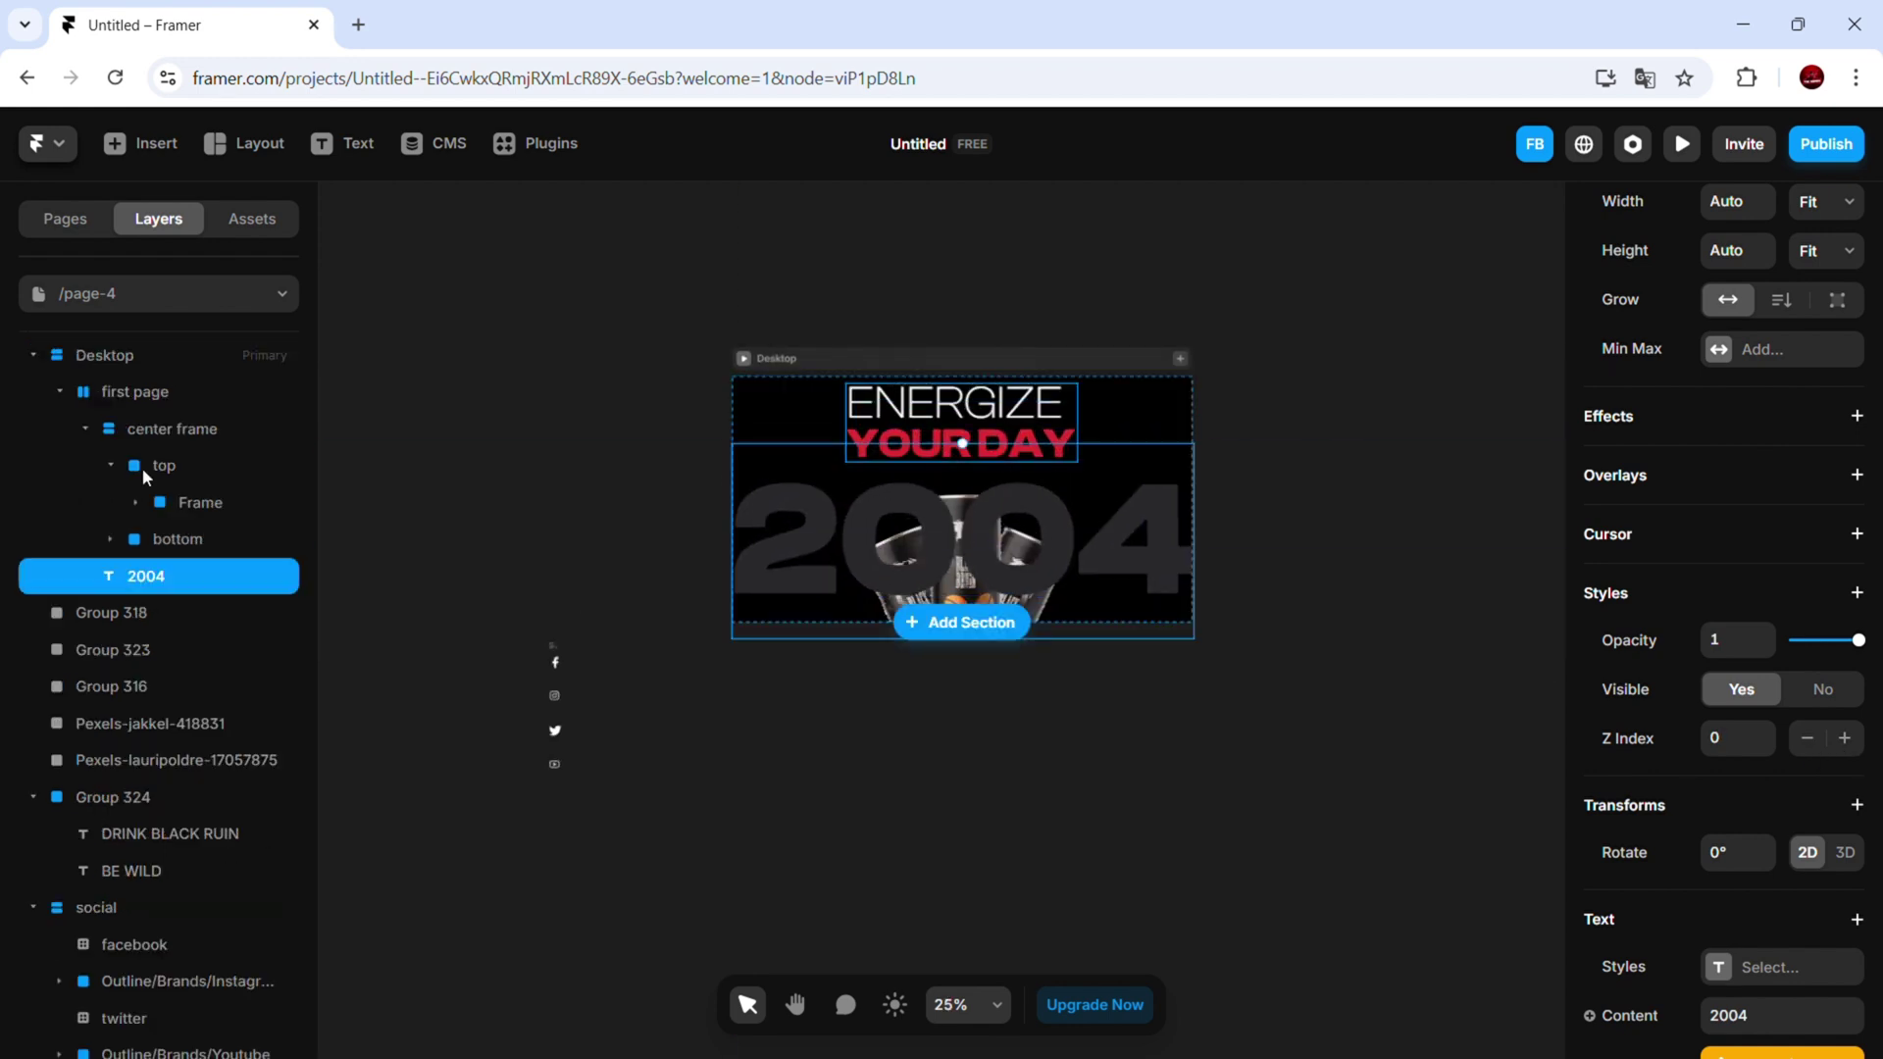
click(137, 402)
scroll(1819, 808, down, 2)
drag(146, 590, 122, 388)
Shift the 2004 text down until its digits rest on the page's lower edge
scroll(1041, 541, up, 3)
scroll(1668, 551, up, 5)
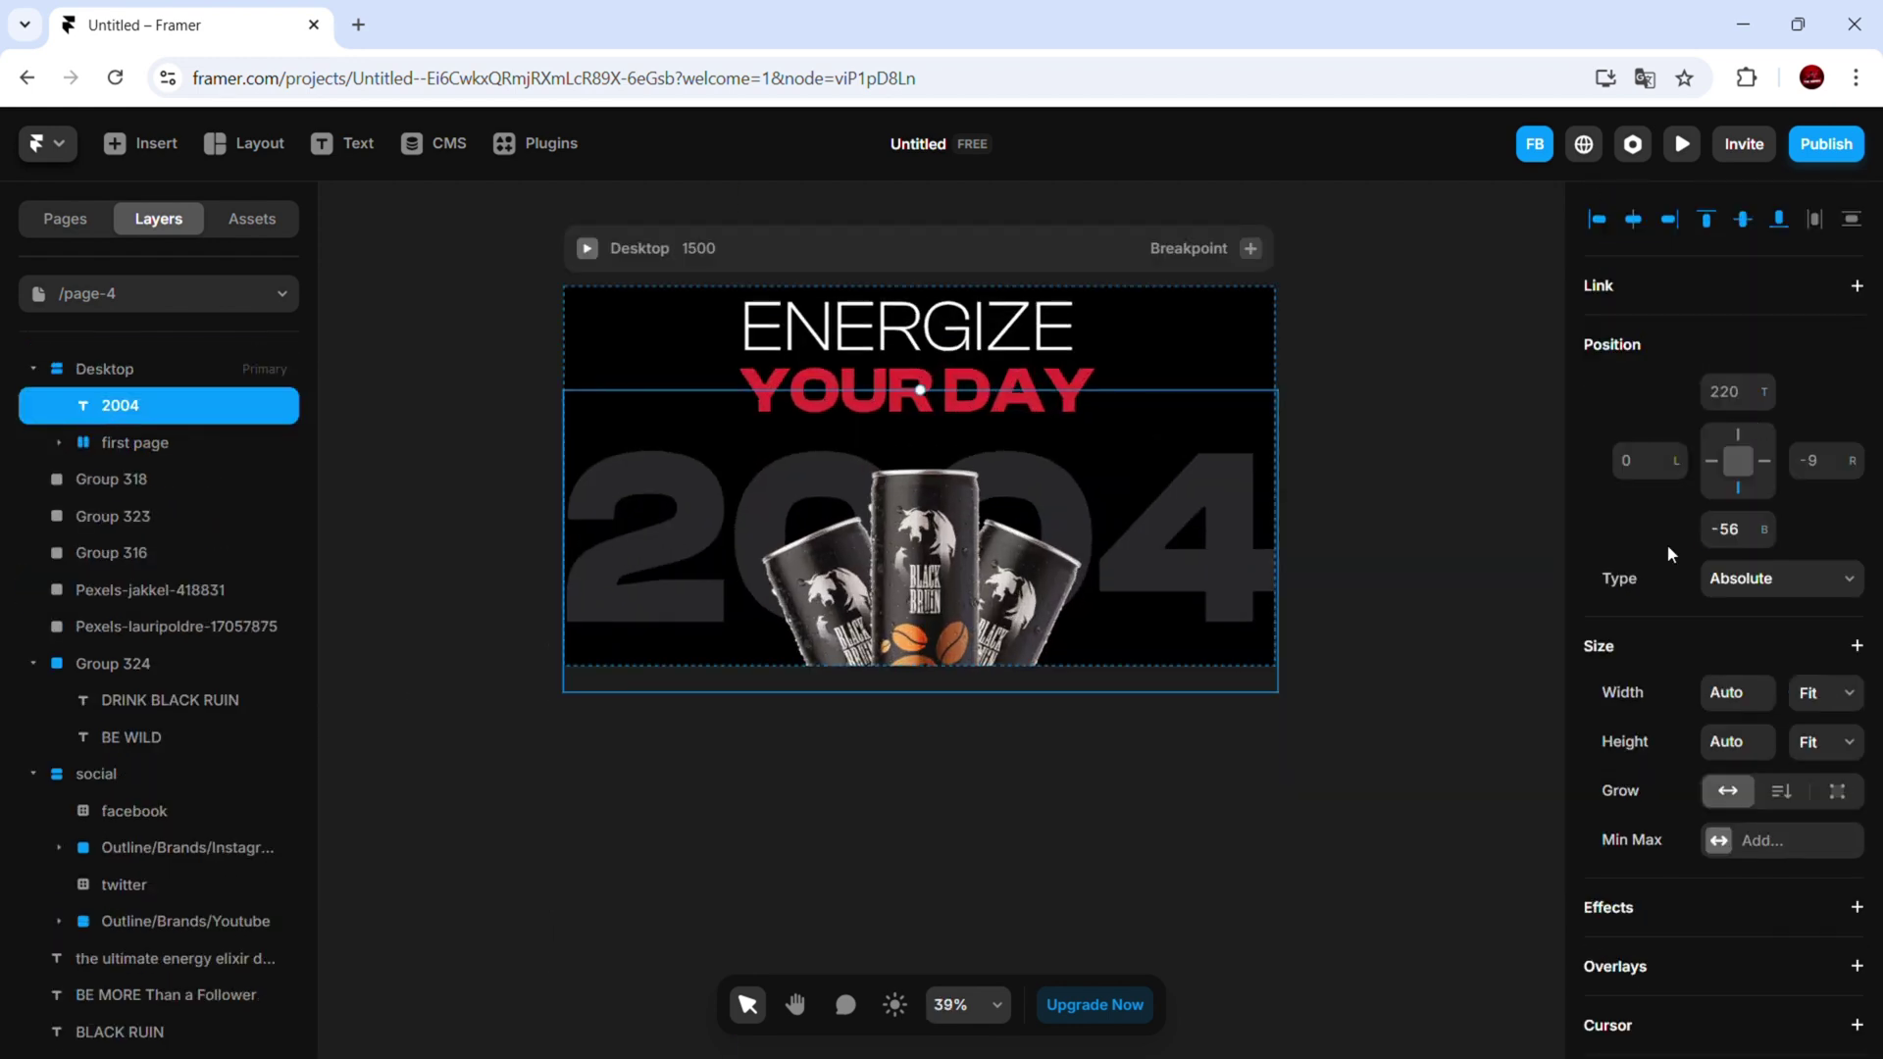
click(1765, 522)
click(1766, 539)
scroll(1841, 523, down, 6)
click(1485, 596)
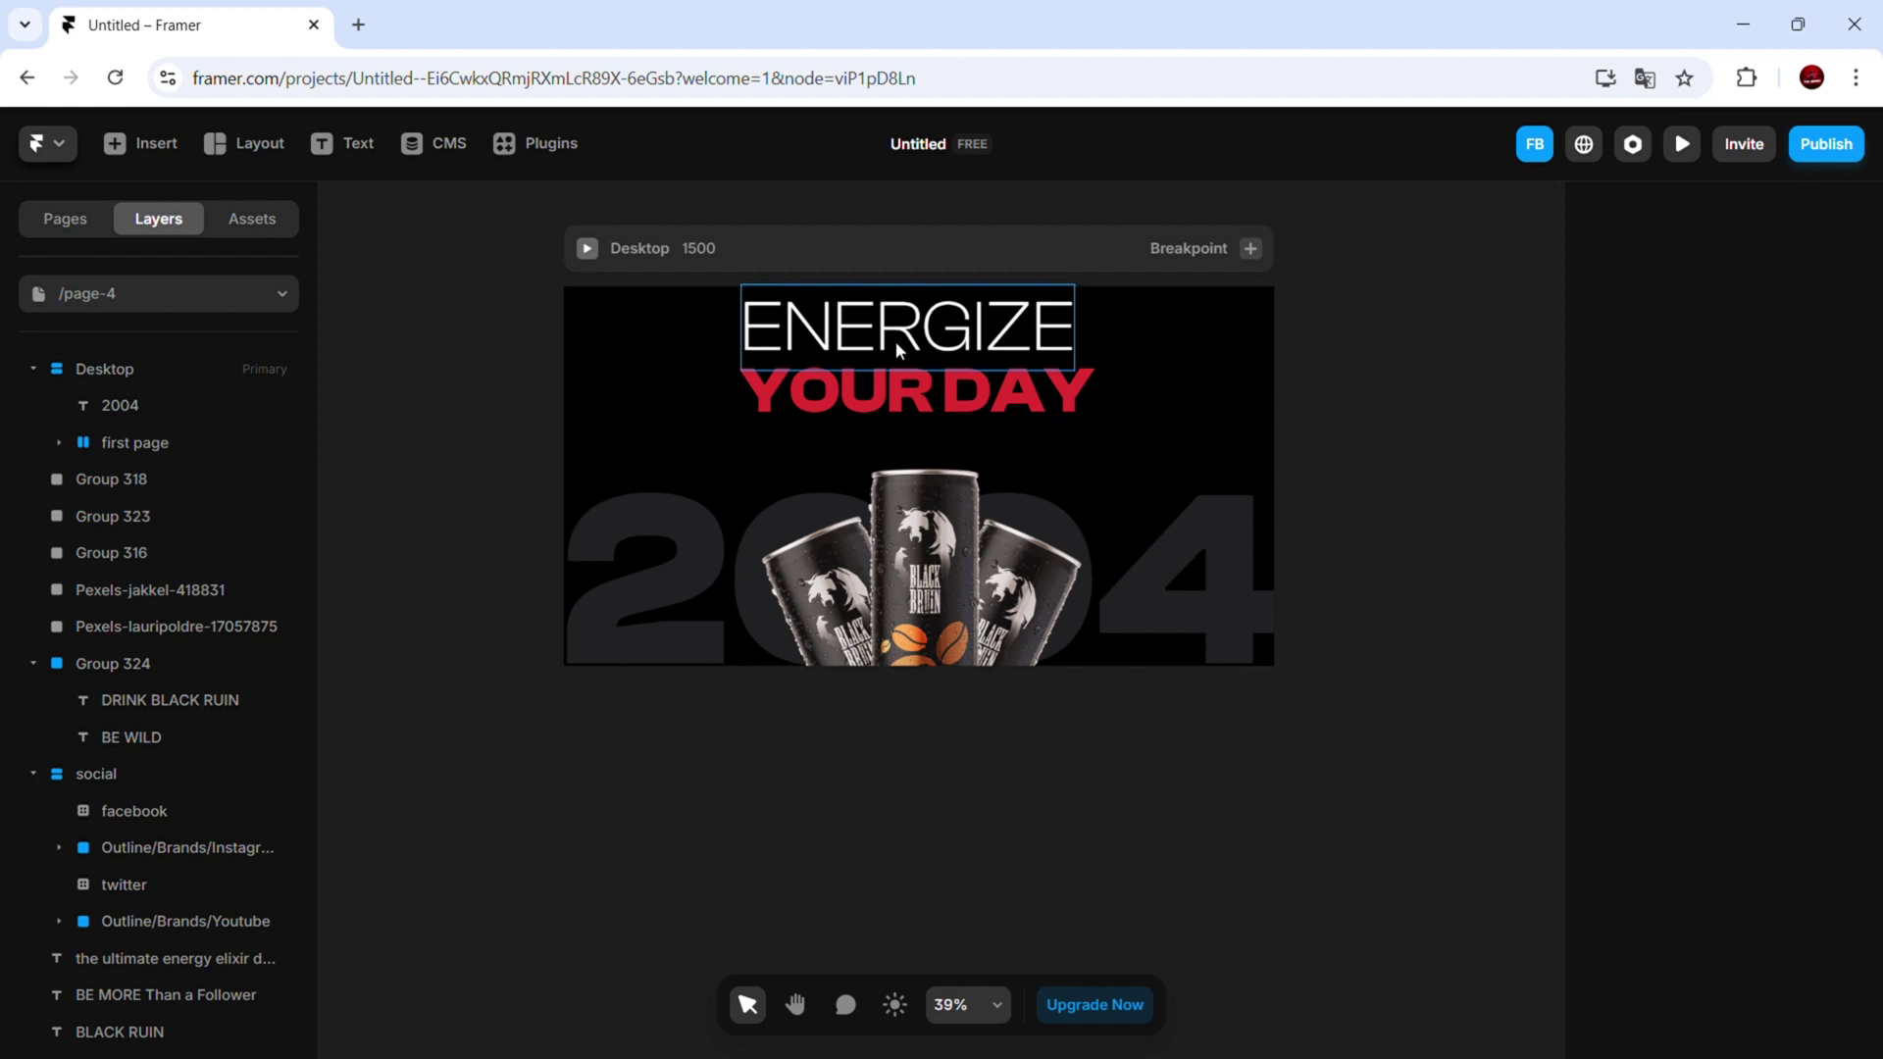
Lower the heading frame inside the top frame by reducing its bottom offset
ctrl+click(980, 352)
scroll(993, 441, up, 1)
drag(993, 441, 1060, 580)
click(164, 516)
scroll(1799, 866, down, 5)
scroll(1799, 866, up, 5)
click(201, 553)
drag(1764, 527, 1763, 588)
Extend the top frame's height to 358 and rename the heading frame inside it texts
double_click(1093, 692)
click(912, 502)
drag(852, 570, 852, 613)
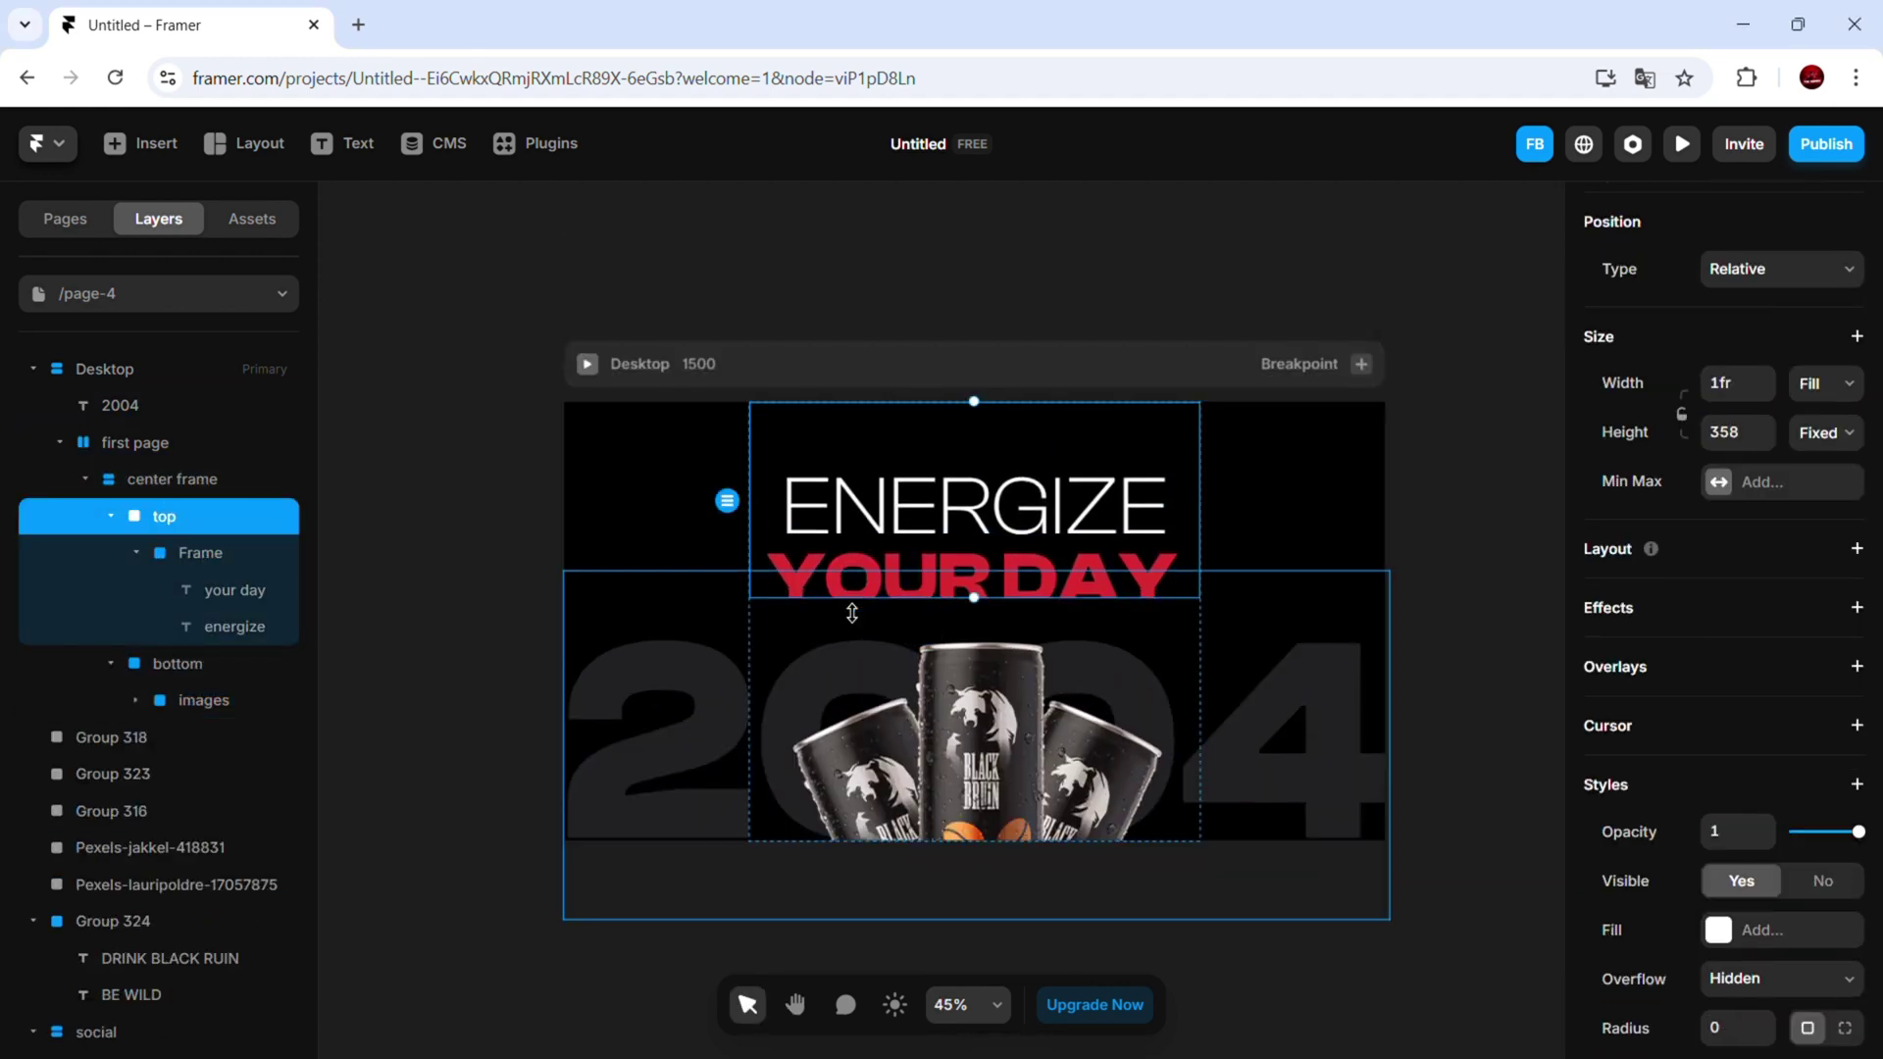
double_click(251, 557)
text(texts)
click(422, 588)
Center the texts frame vertically in the top frame and shift it slightly lower
click(201, 554)
click(1742, 218)
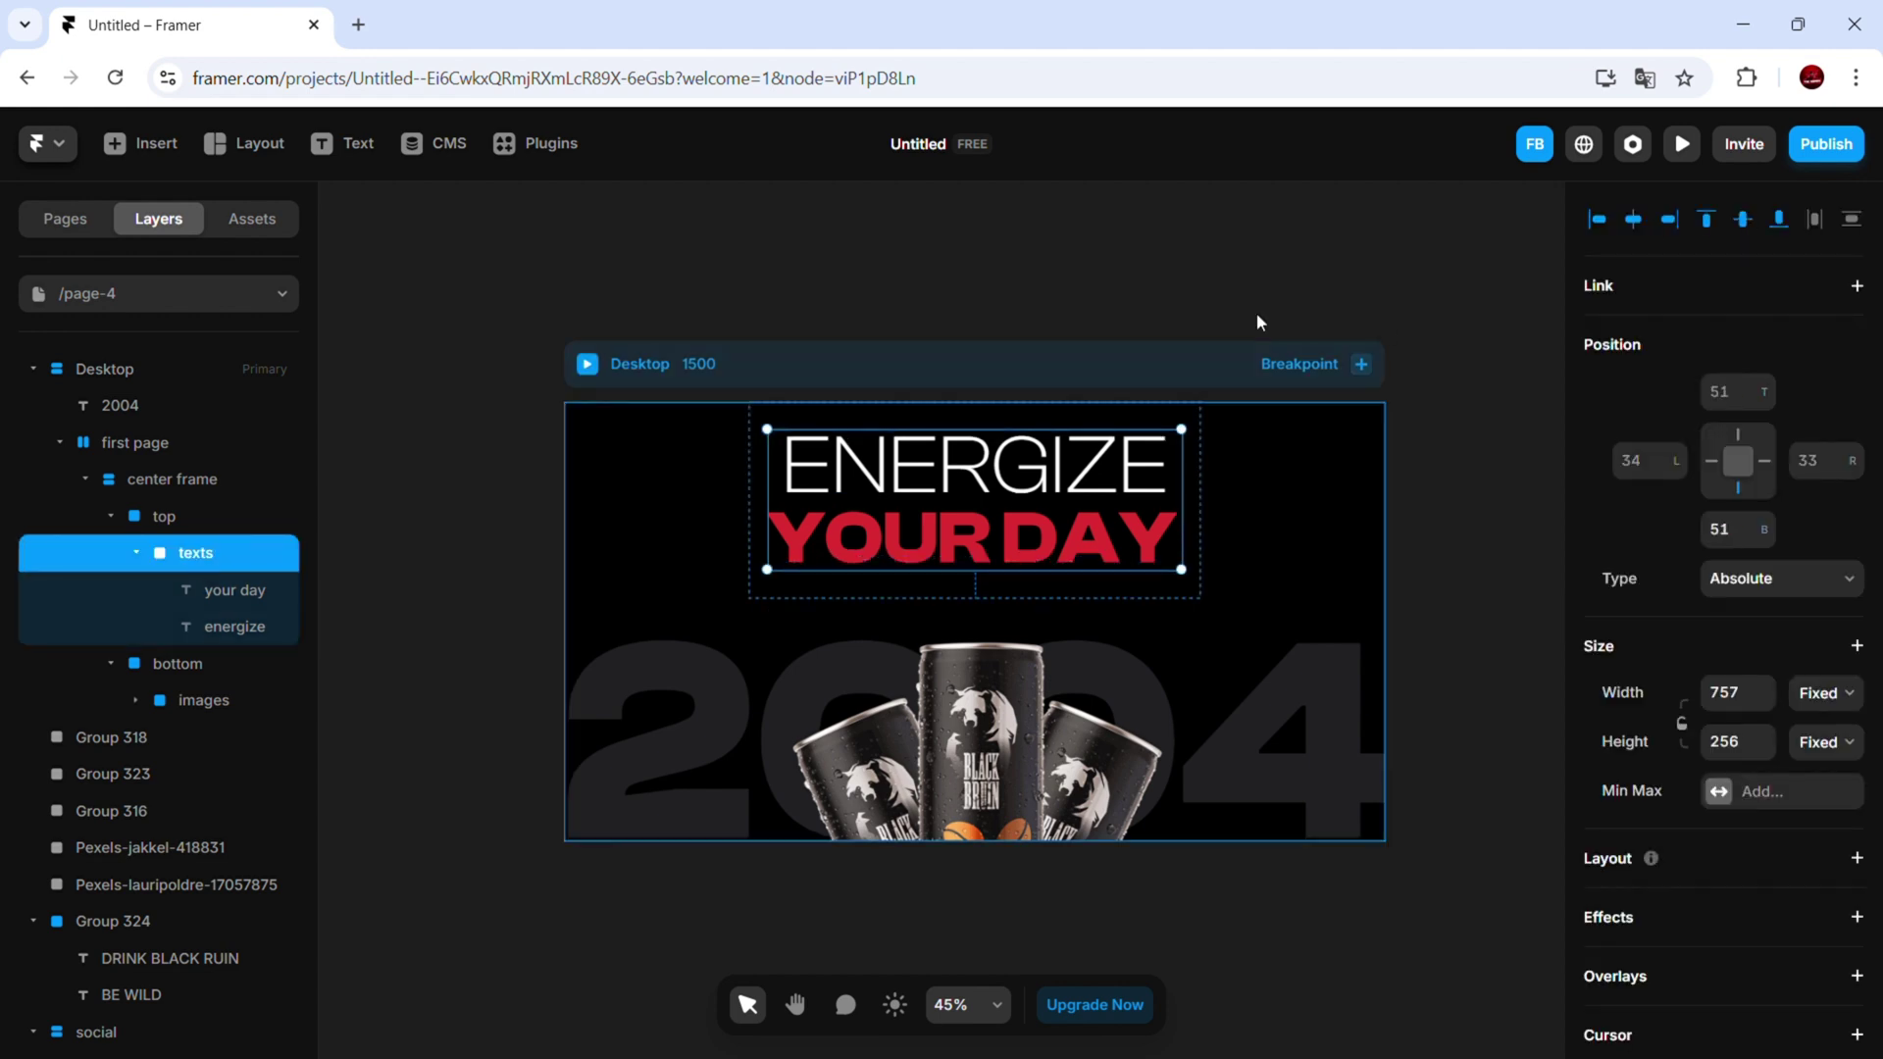
click(1261, 304)
click(201, 553)
drag(1766, 534, 1766, 572)
click(1409, 575)
Nest the social icon stack in center frame and set its position type to Absolute
scroll(1409, 575, down, 3)
drag(96, 1032, 147, 719)
click(1781, 395)
click(1718, 425)
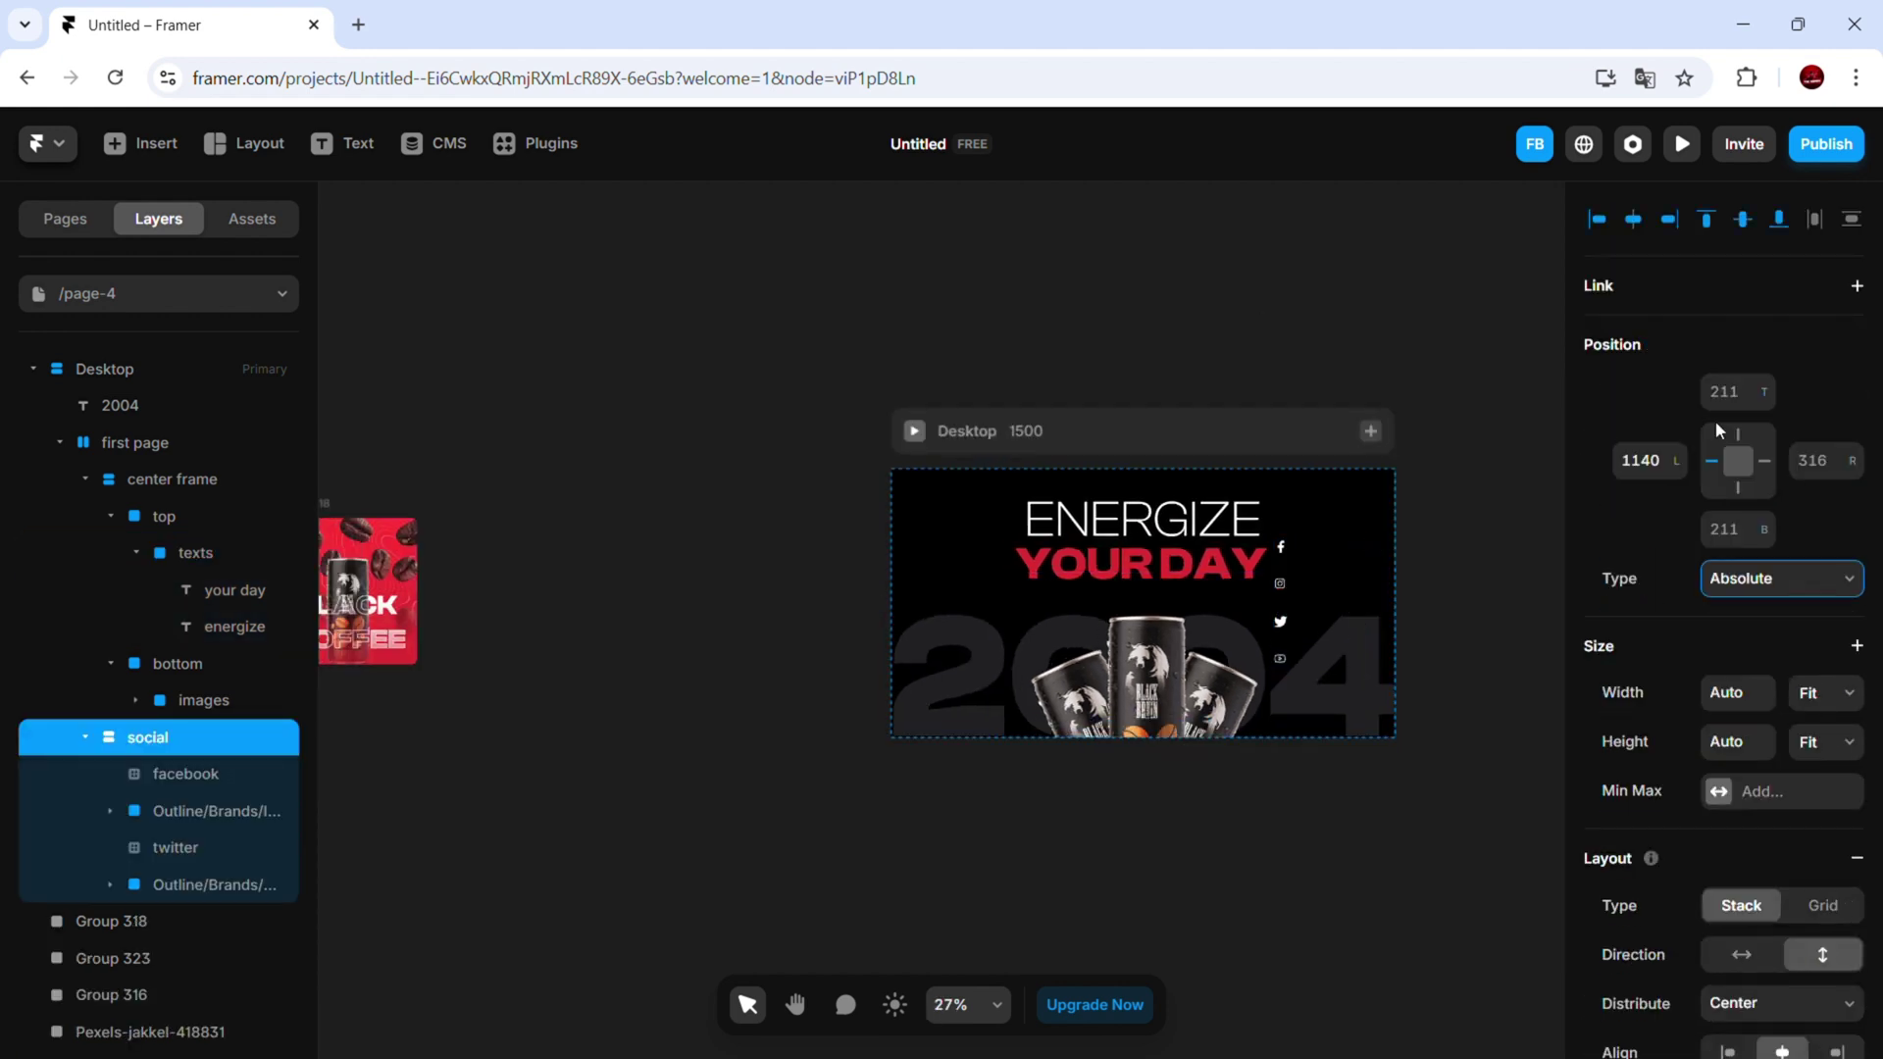
Move the social icon stack out of center frame to the right edge of the first page
drag(1699, 193, 1700, 100)
click(1420, 626)
drag(1420, 625, 1327, 553)
click(861, 376)
key(ctrl+p)
key(ctrl+p)
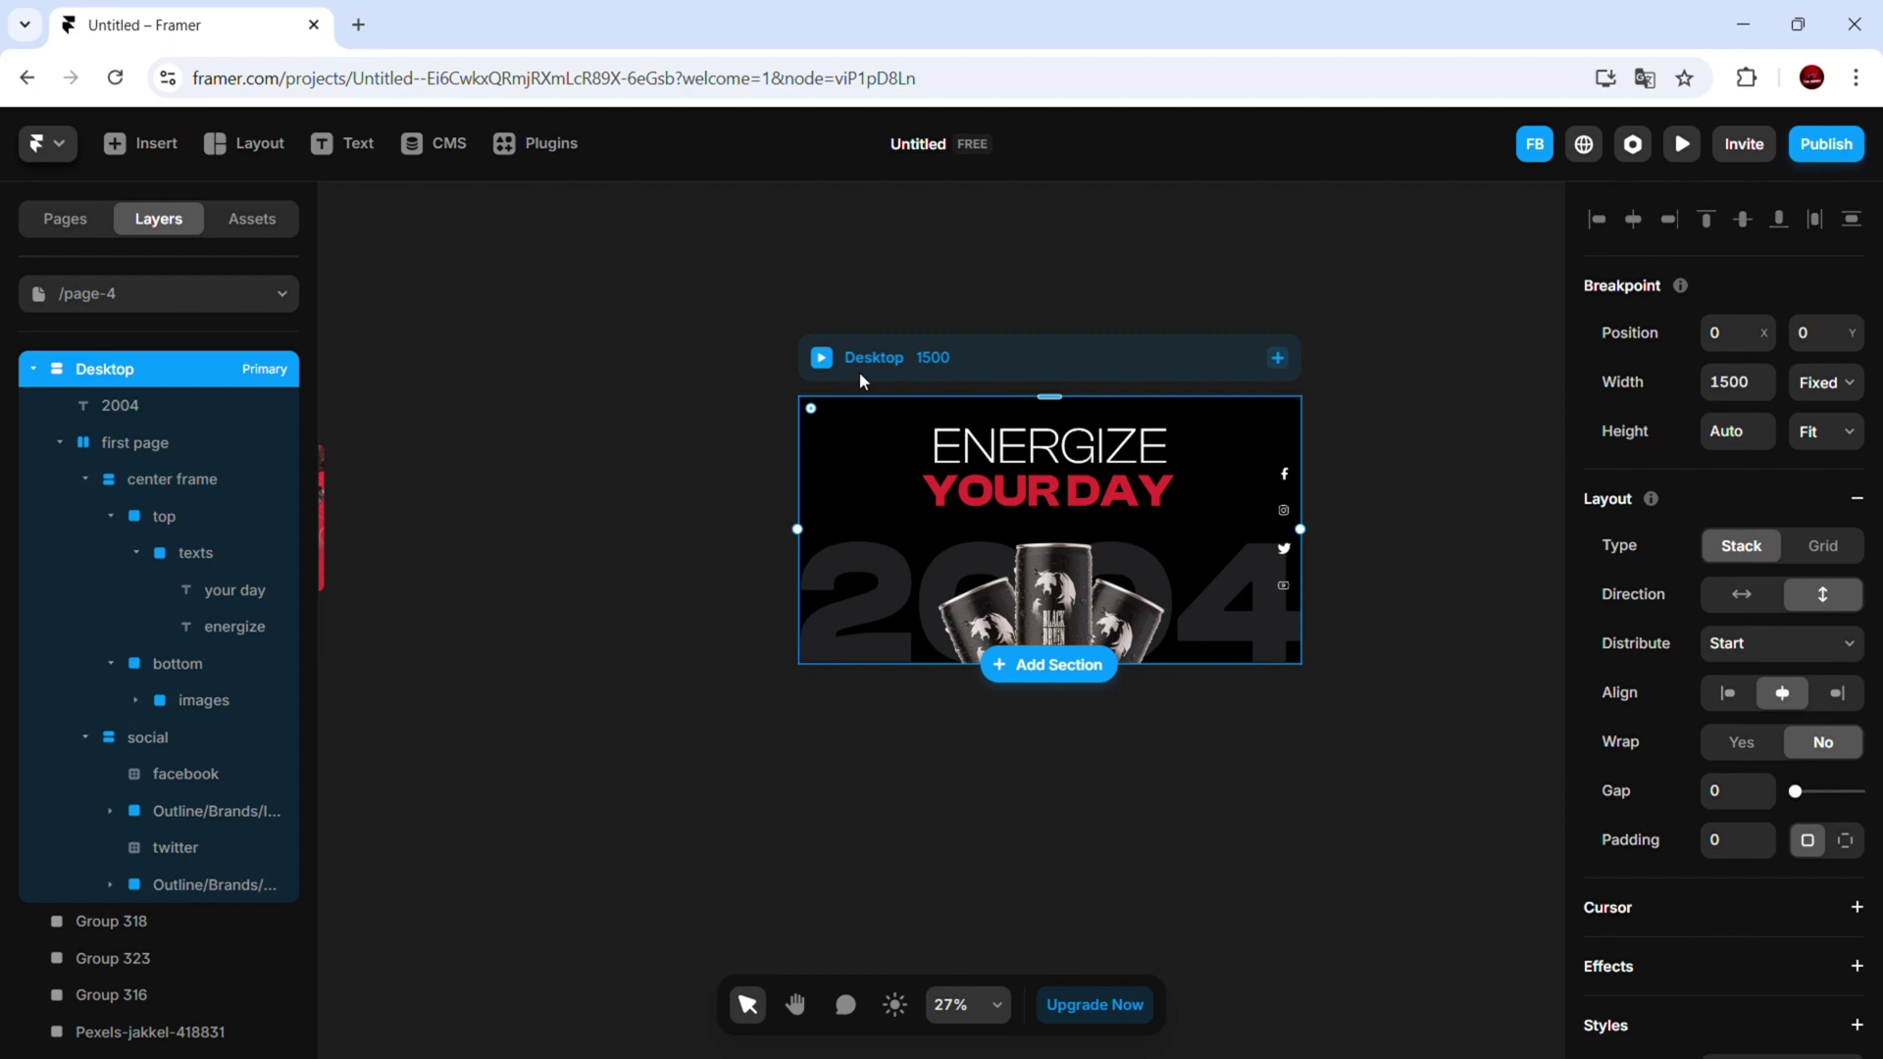
Draw a frame about 1519 by 365 across the page's lower half, filled with a linear gradient that is transparent at its upper stop
click(1425, 454)
drag(1349, 693, 1195, 623)
scroll(1723, 686, down, 5)
click(1719, 642)
drag(1315, 461, 1152, 593)
click(1330, 318)
drag(1430, 595, 1250, 595)
drag(921, 480, 921, 518)
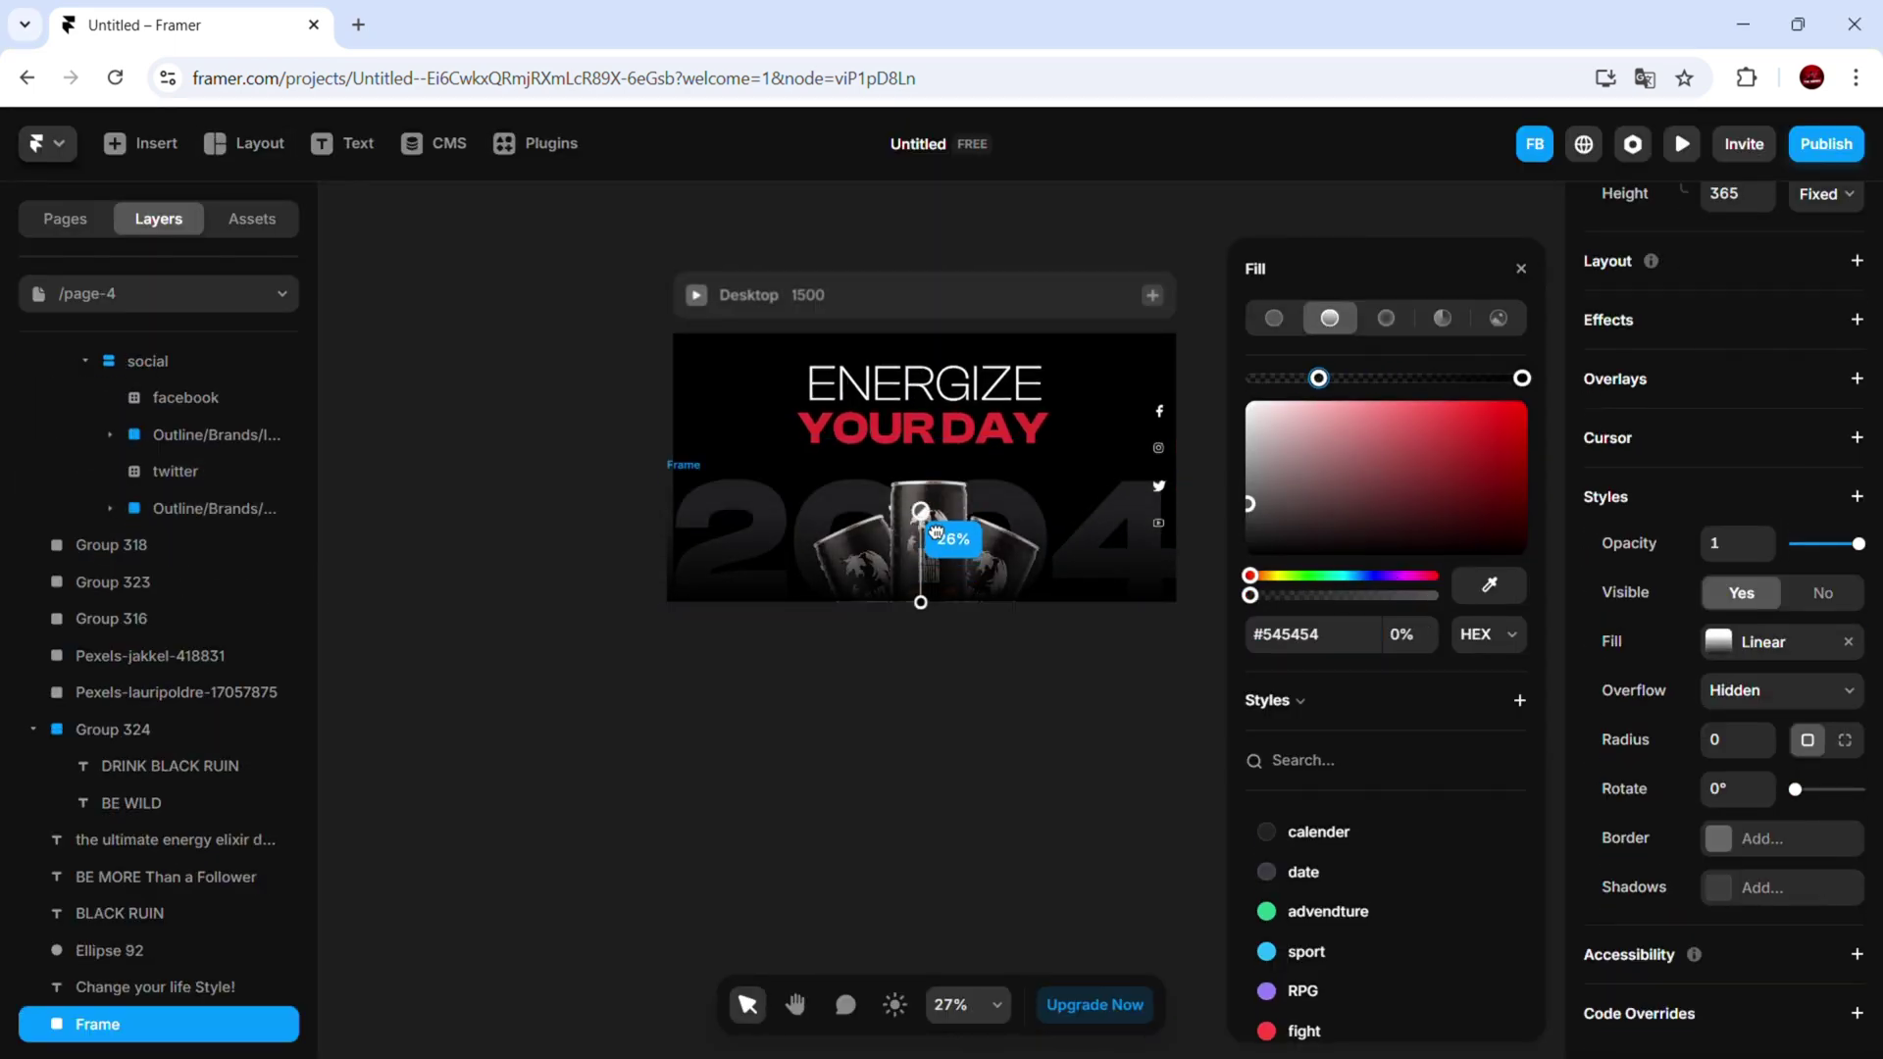
click(846, 662)
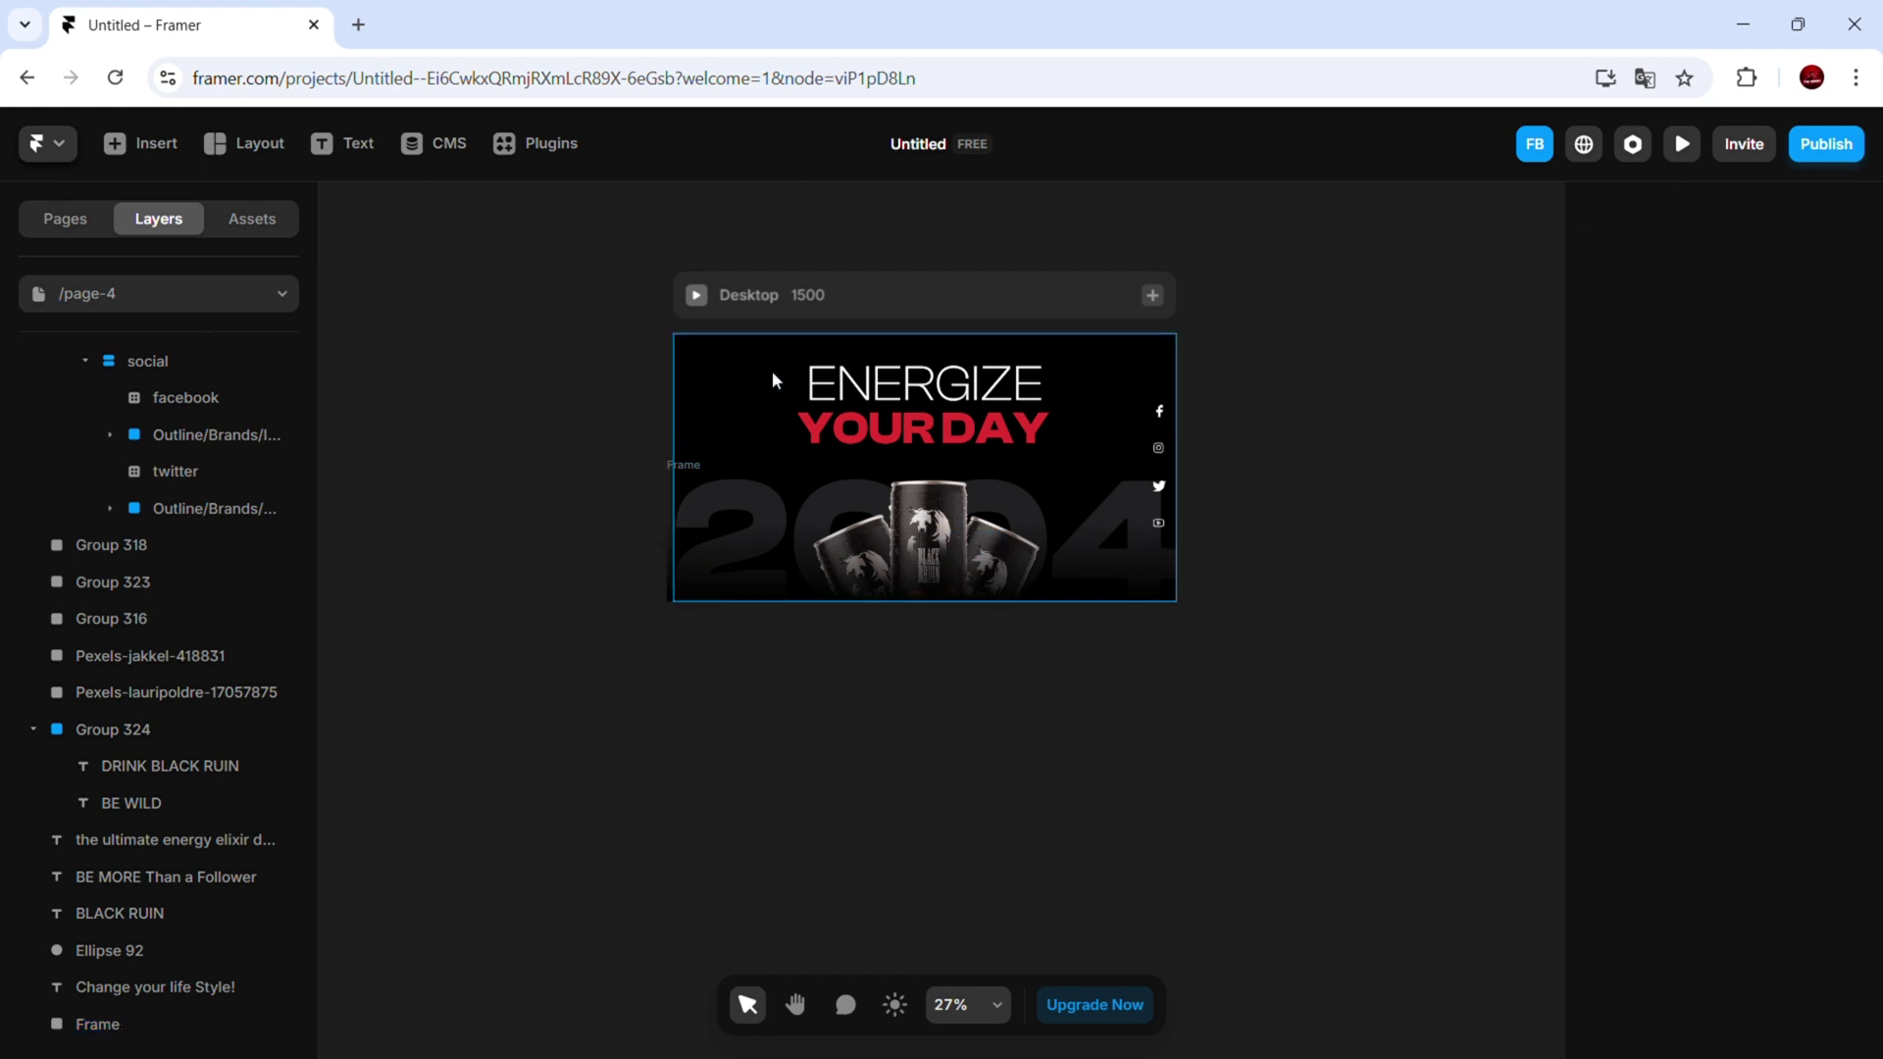
Draw a white frame about 1357 by 863 on the canvas below the Desktop breakpoint
scroll(116, 455, up, 4)
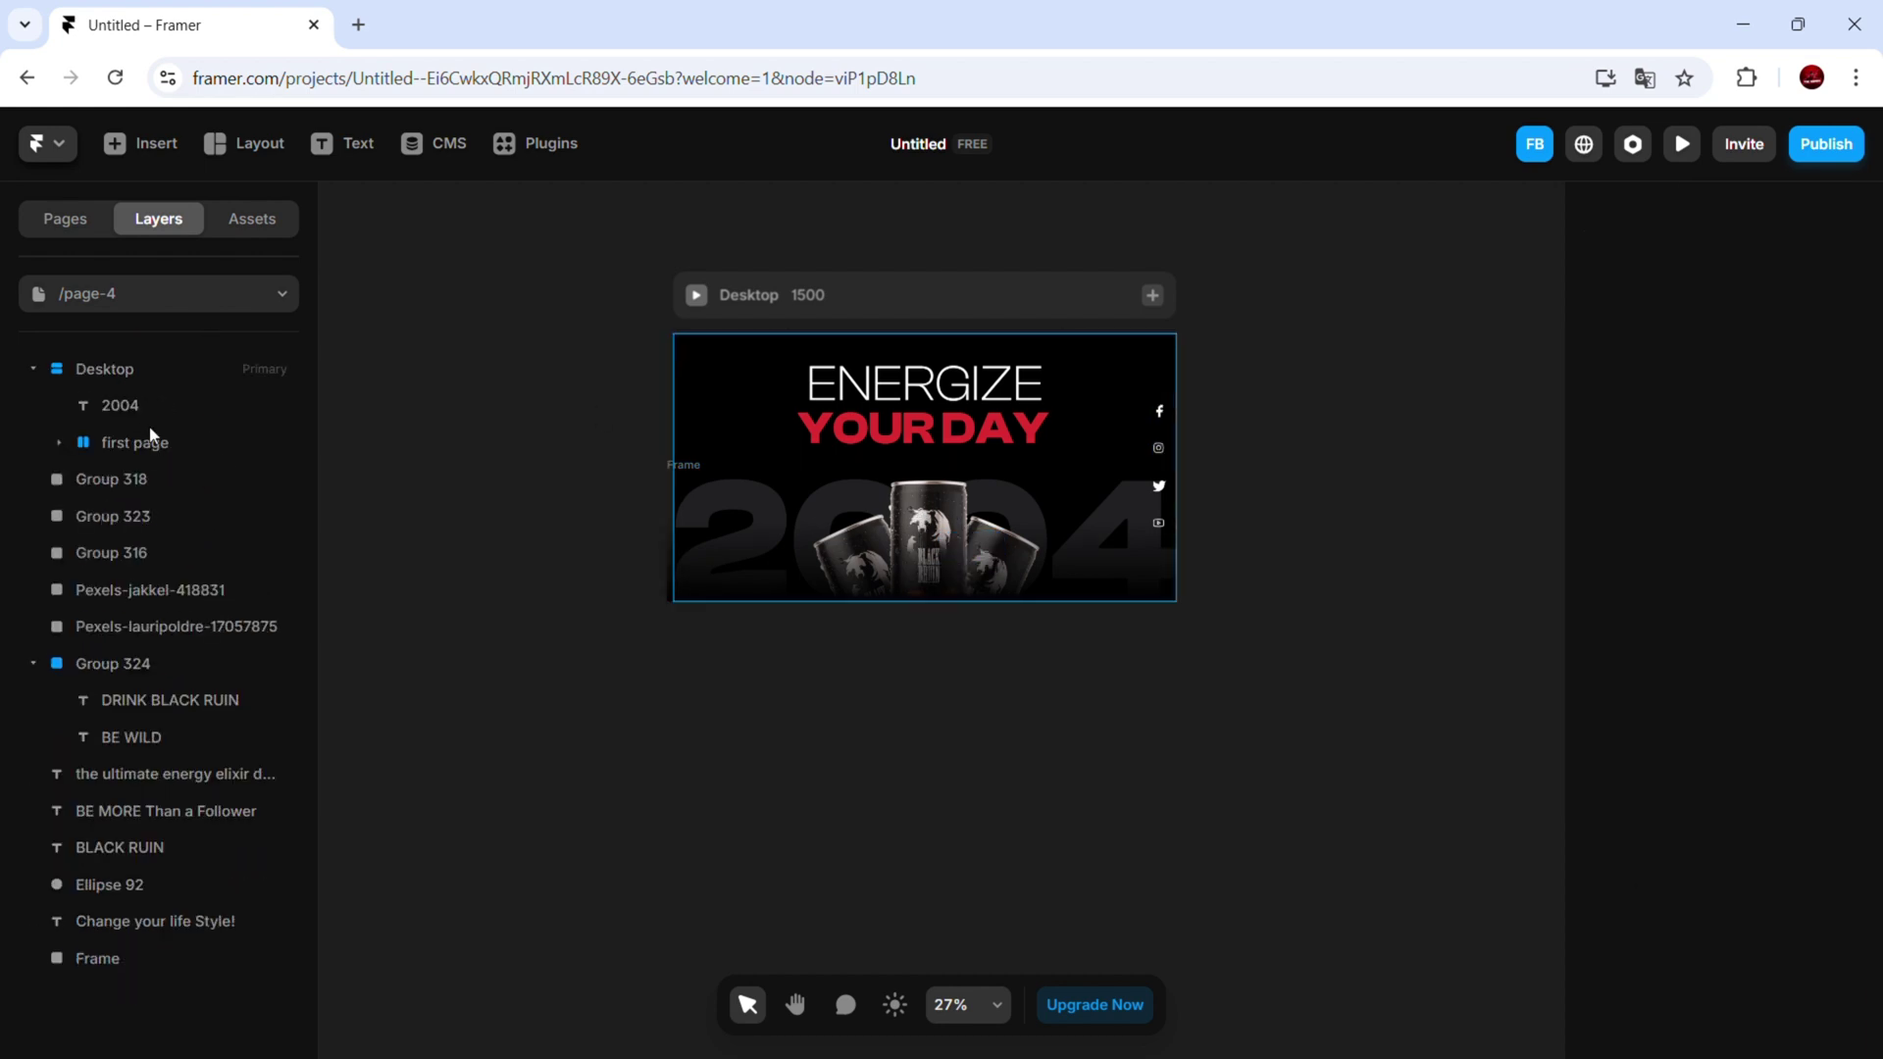
drag(943, 895, 1357, 1011)
drag(1278, 811, 1009, 811)
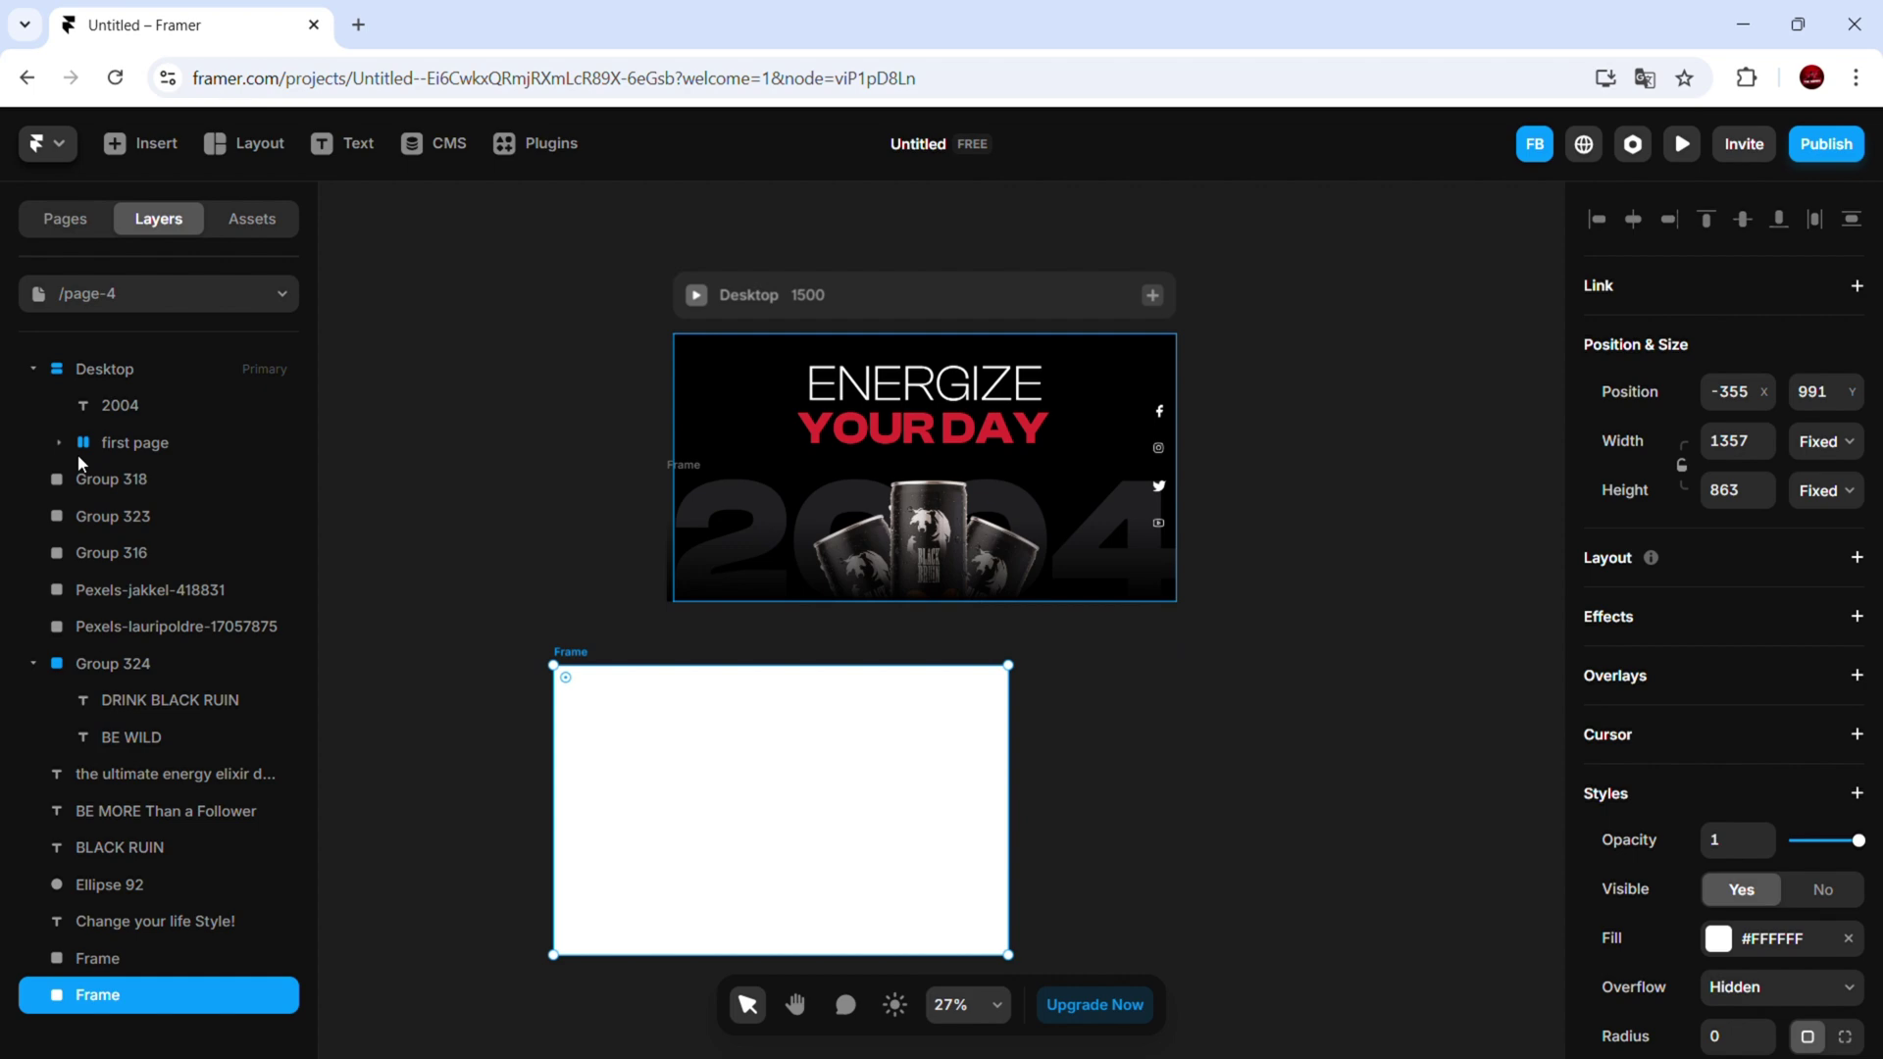
Hide the 2004 text layer in the Desktop breakpoint
click(58, 442)
click(112, 553)
scroll(1142, 626, up, 5)
click(121, 405)
scroll(1724, 637, down, 4)
click(1823, 594)
scroll(1122, 454, down, 4)
Nest the gradient frame in Desktop between the 2004 text and first page
drag(97, 1031, 122, 425)
scroll(1122, 454, up, 3)
drag(1751, 389, 1690, 89)
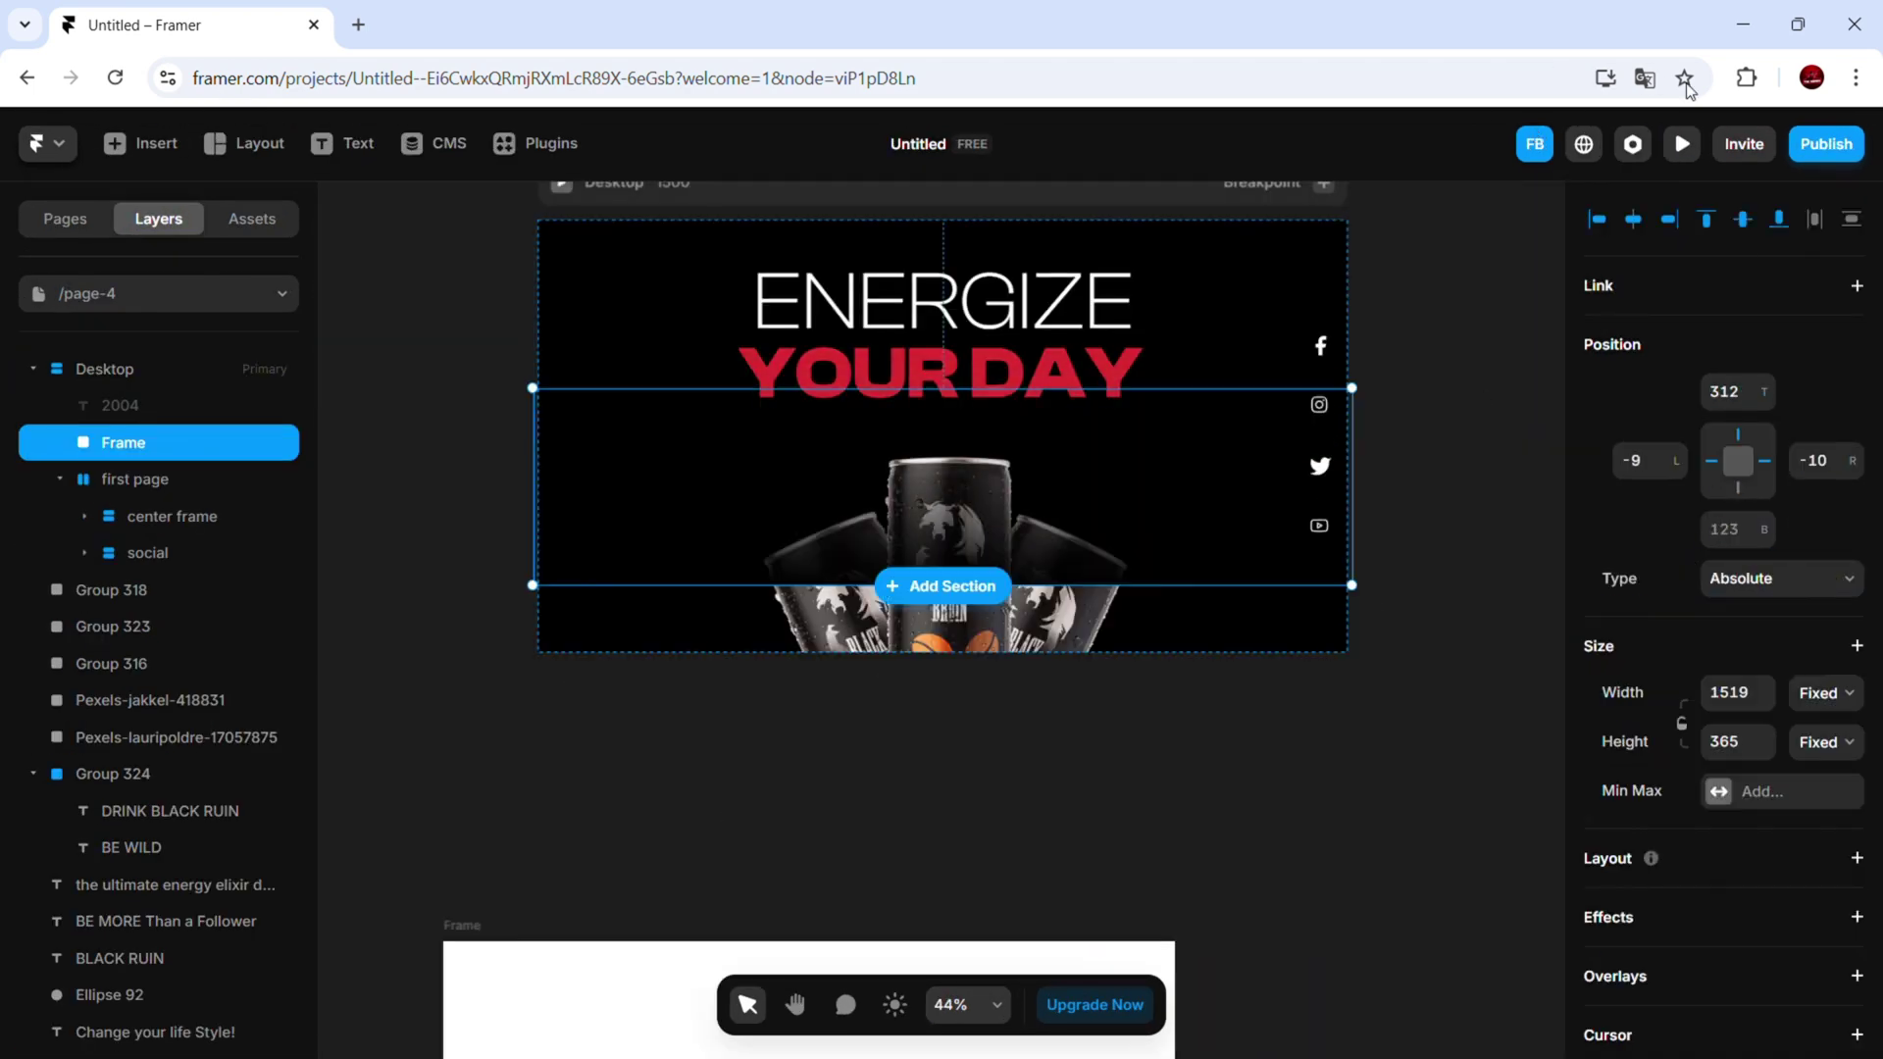
Nest the white frame in Desktop beneath first page with Relative position, Fill width and a viewport-based height
drag(97, 1034, 123, 499)
click(59, 479)
scroll(1135, 651, down, 3)
click(1782, 392)
click(1826, 506)
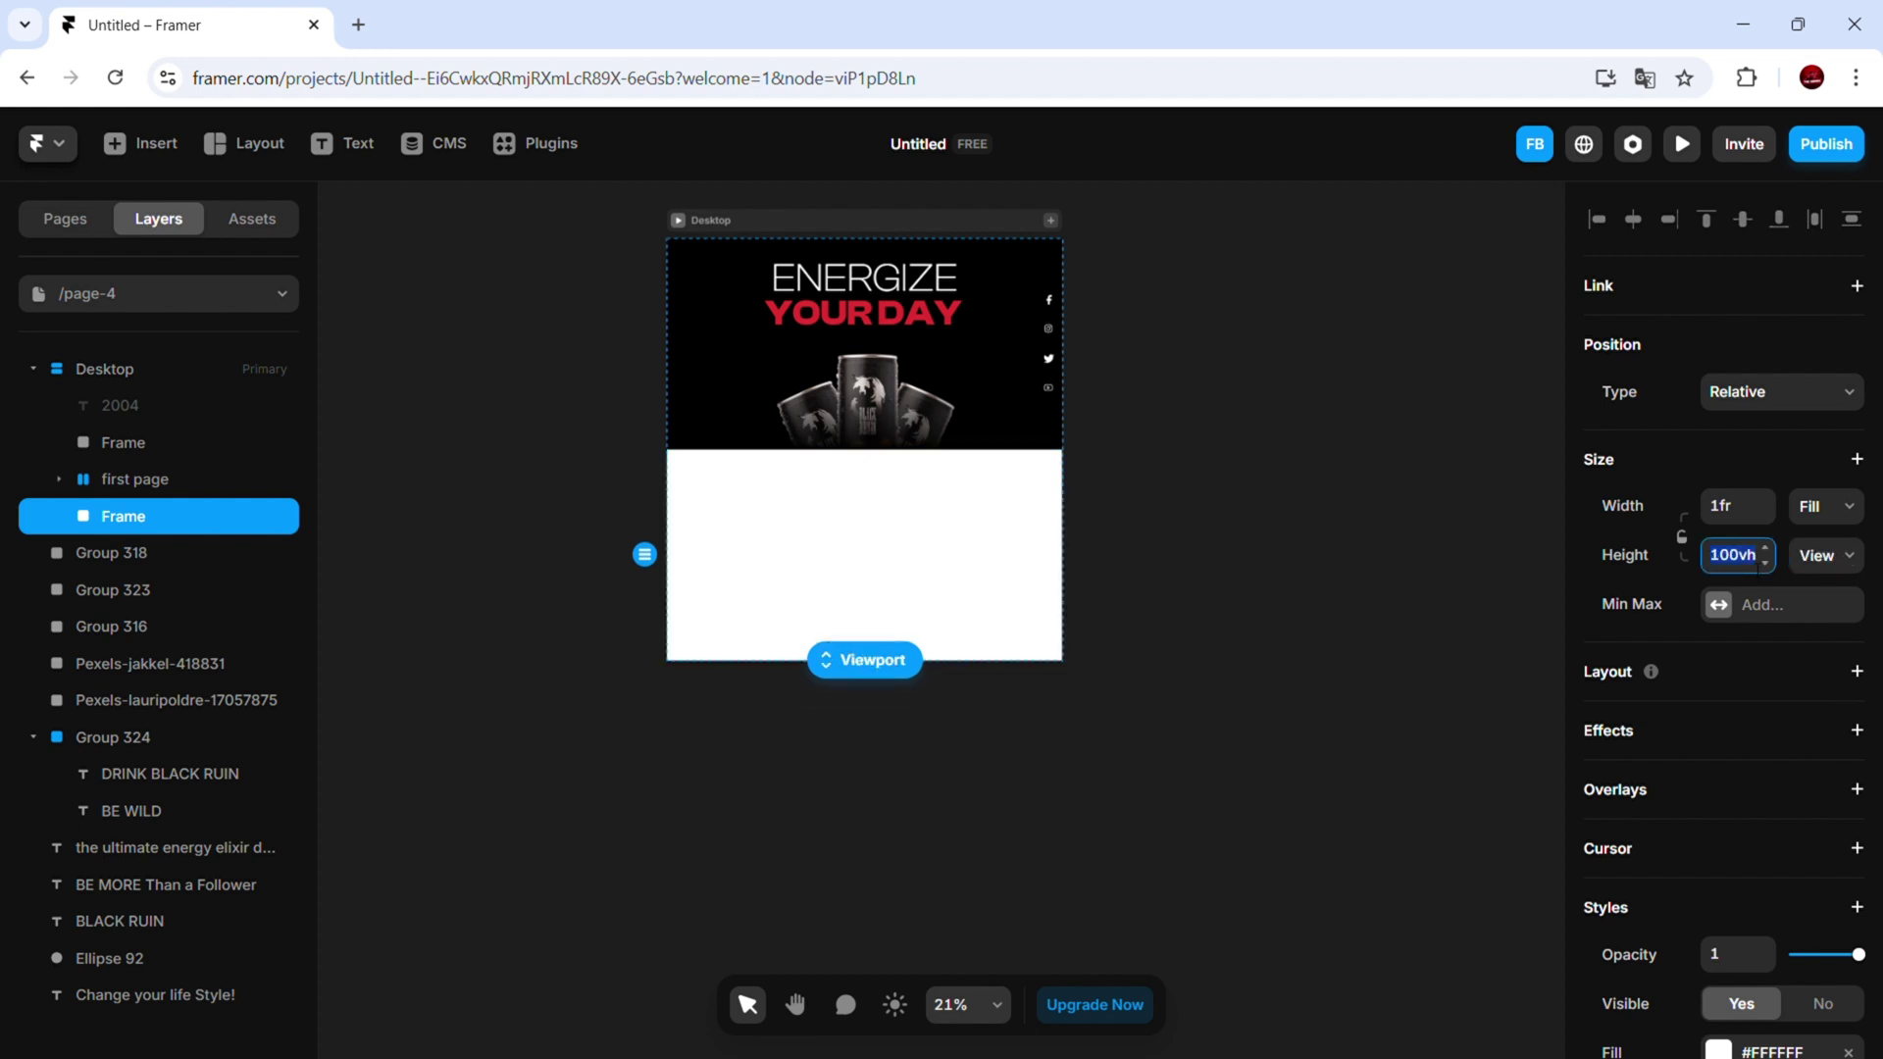
Set the white frame's height to 550vh and rename it sticky
text(550)
key(Return)
scroll(813, 566, down, 2)
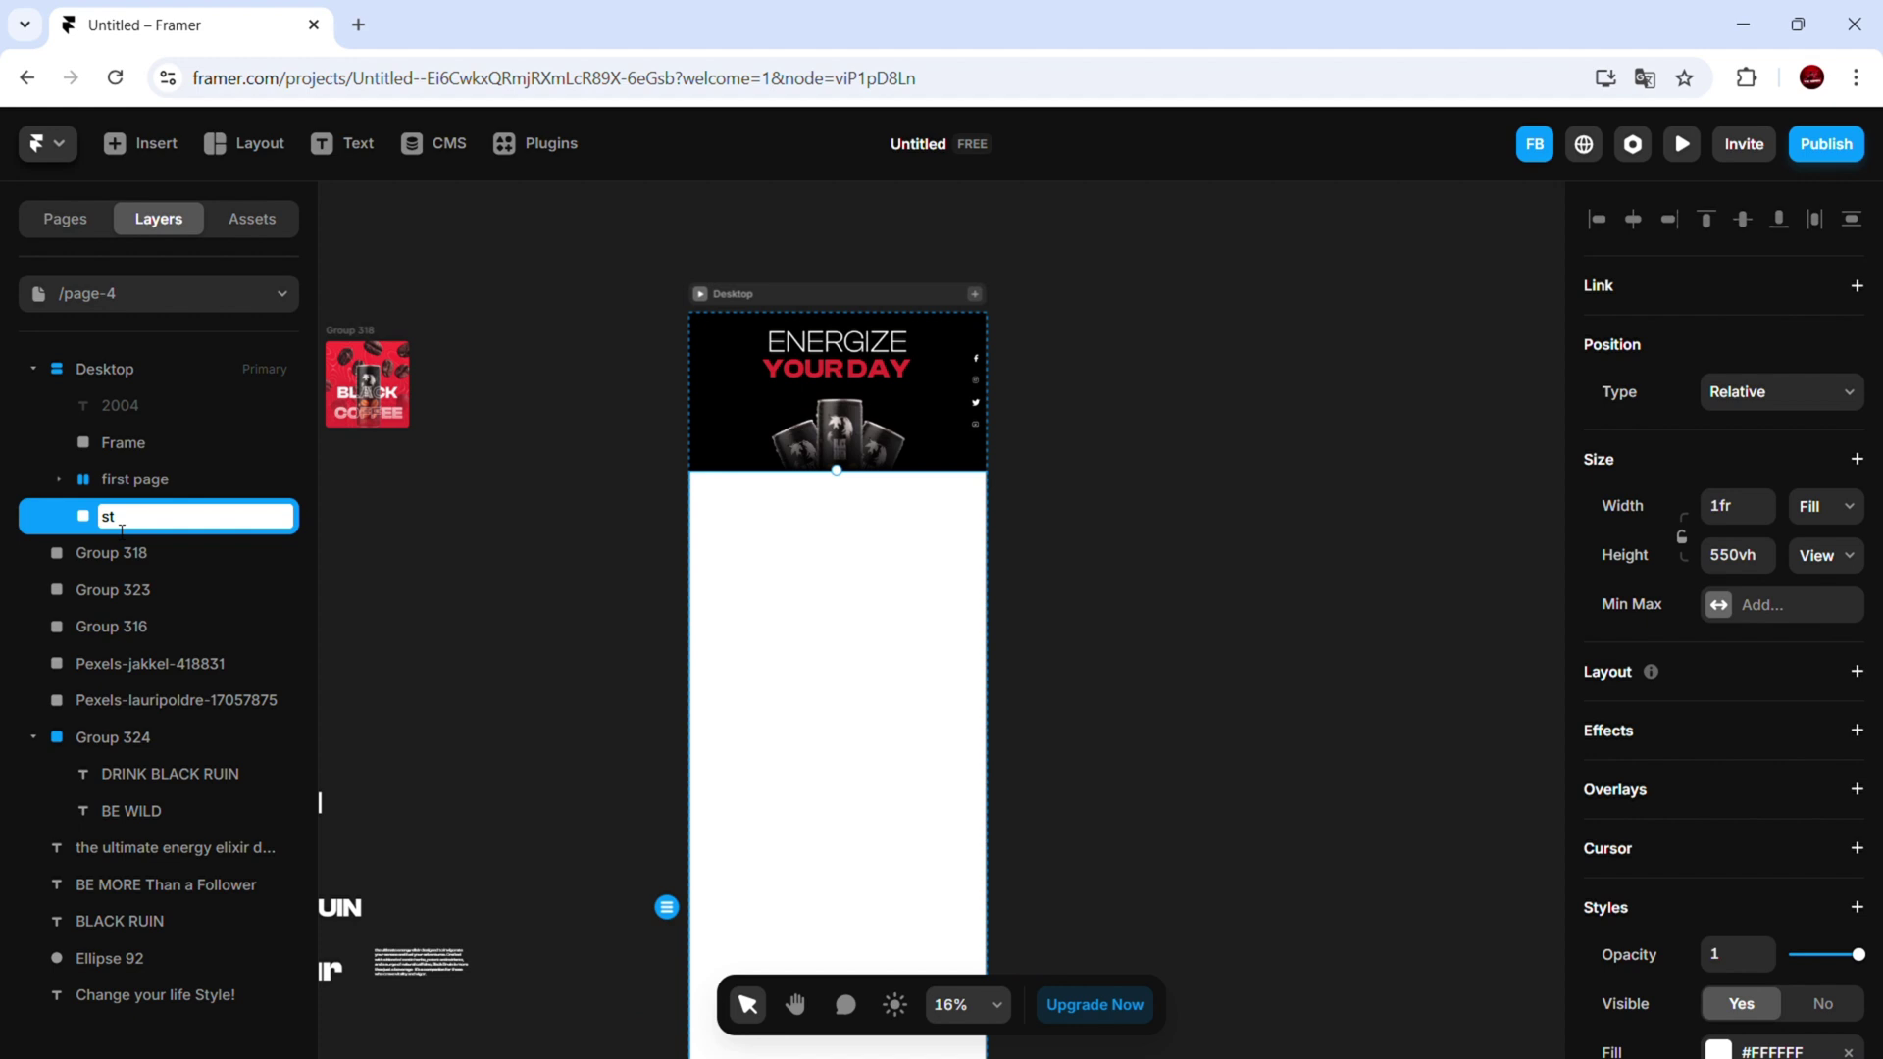
scroll(1606, 834, down, 3)
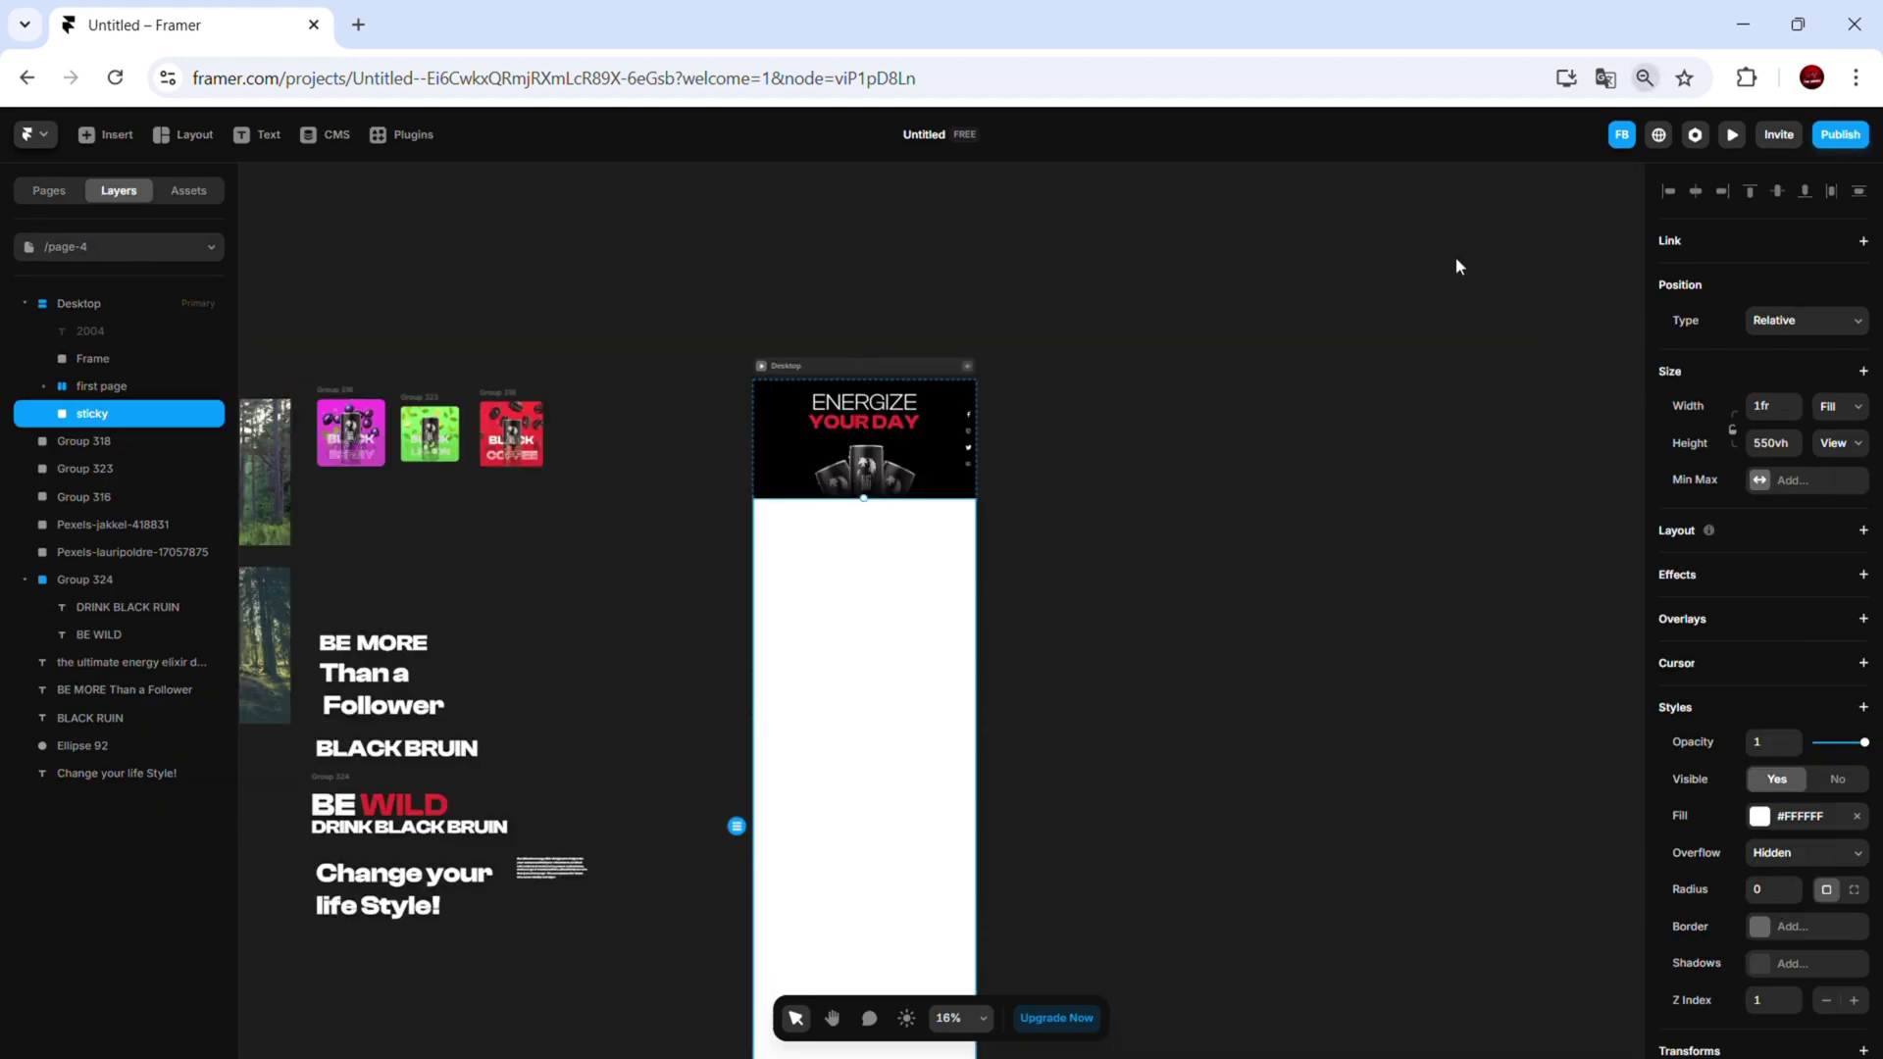
Change the sticky frame's white fill to black to match the page
click(1542, 143)
click(1542, 143)
click(1541, 143)
scroll(1805, 896, down, 1)
scroll(1805, 894, down, 5)
click(1114, 665)
scroll(1116, 669, down, 3)
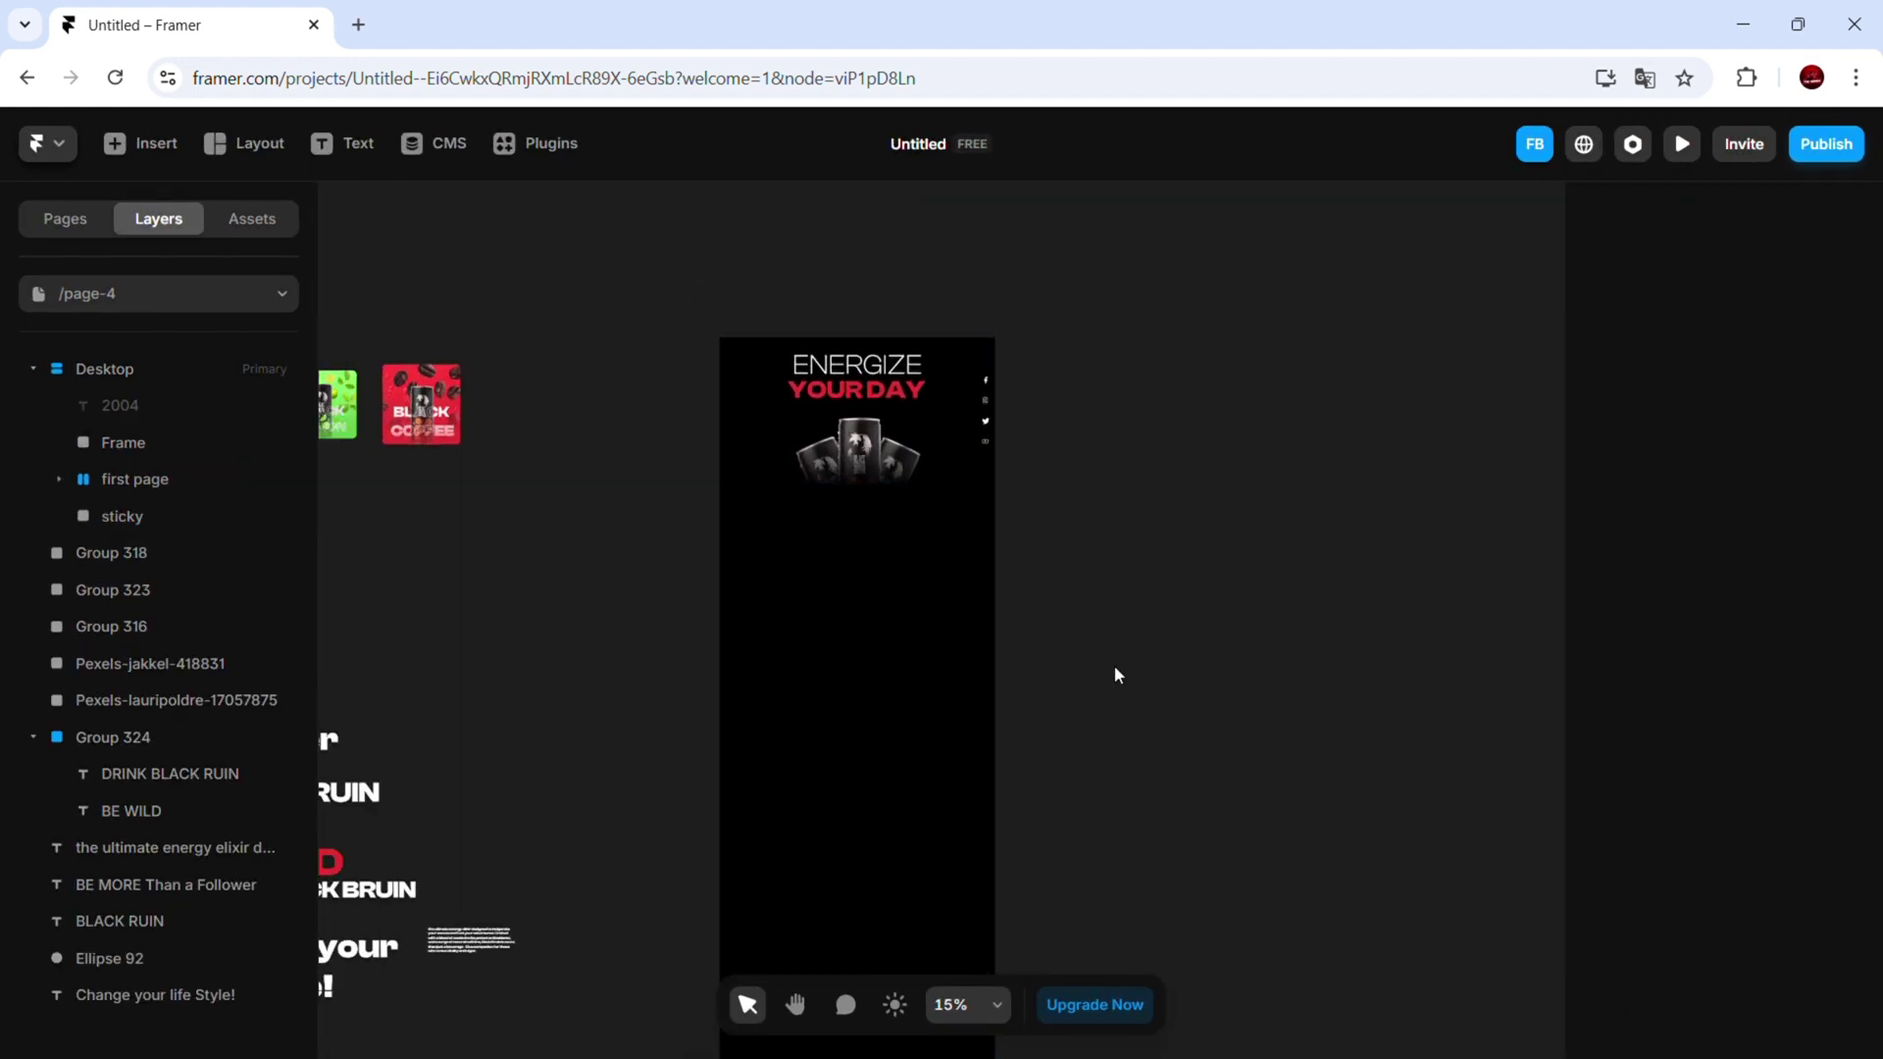
Draw a frame about 645 by 498 inside the upper part of the sticky frame
scroll(937, 687, down, 2)
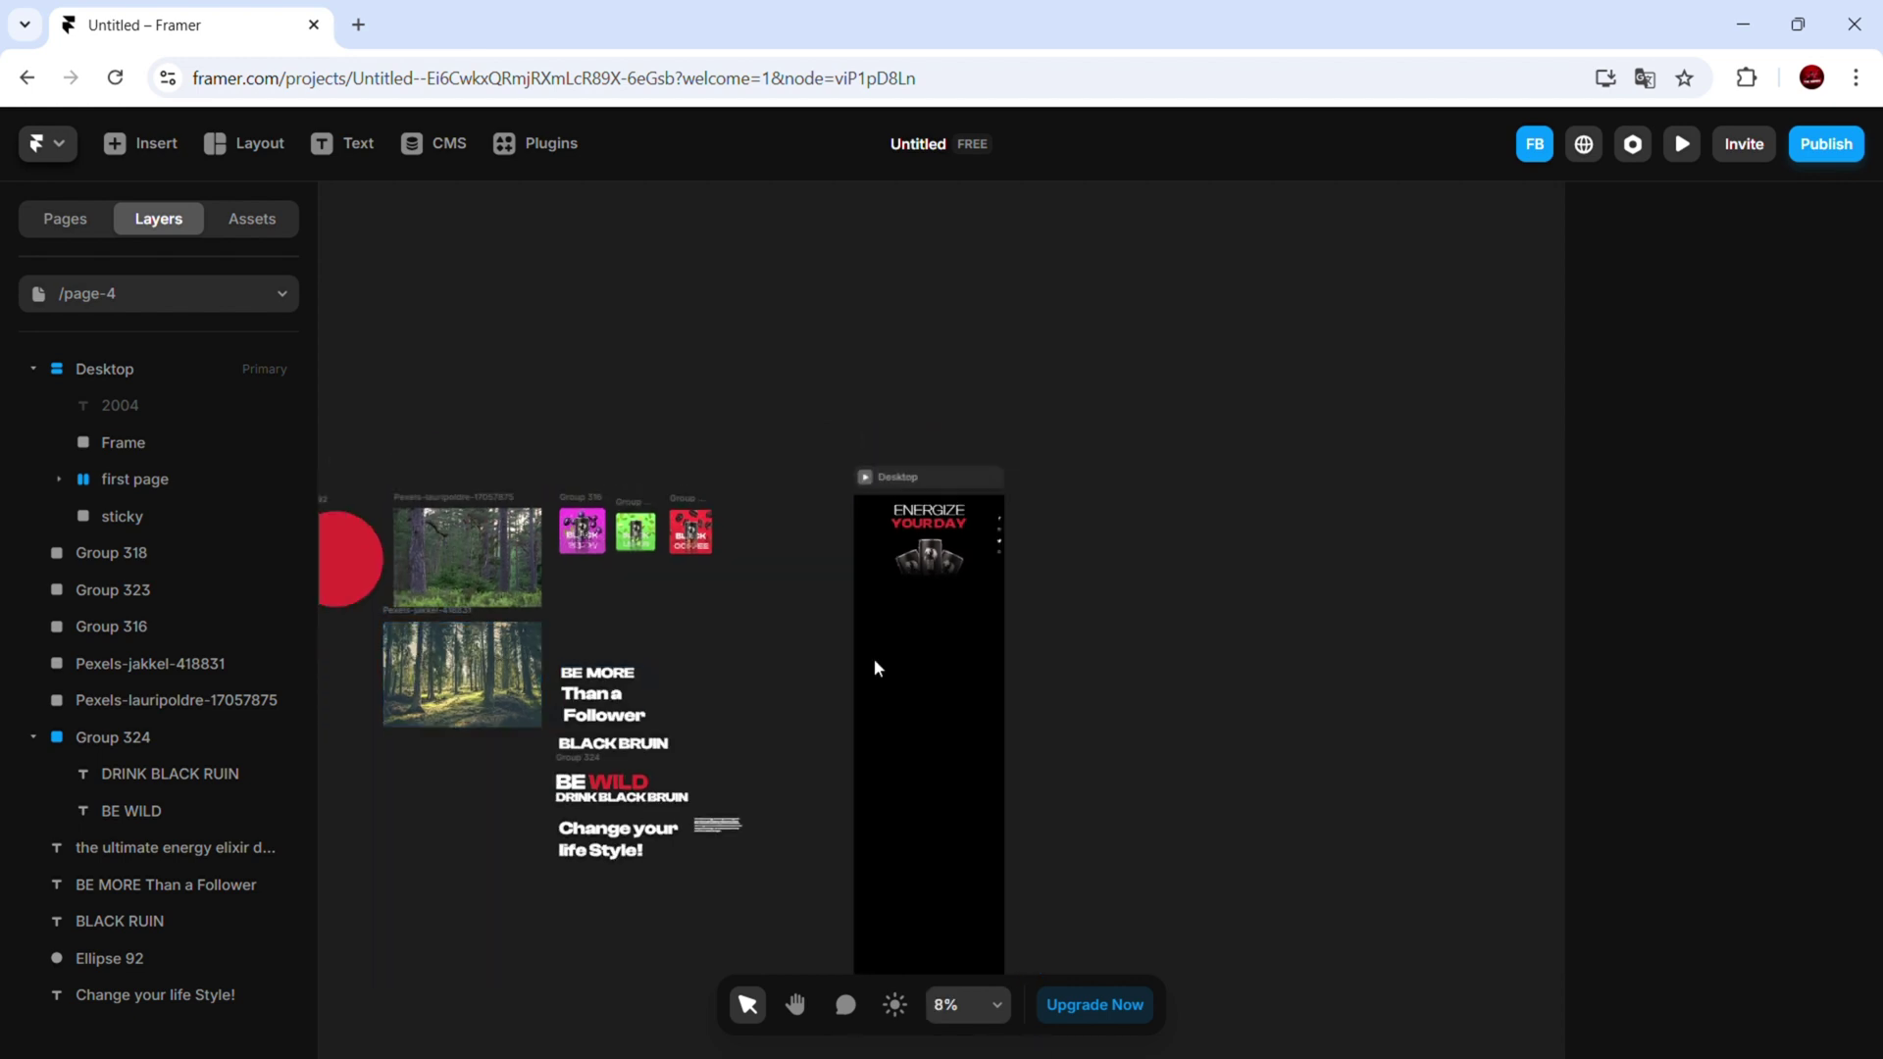
click(949, 692)
scroll(958, 696, up, 3)
key(f)
drag(851, 588, 953, 668)
scroll(983, 649, up, 2)
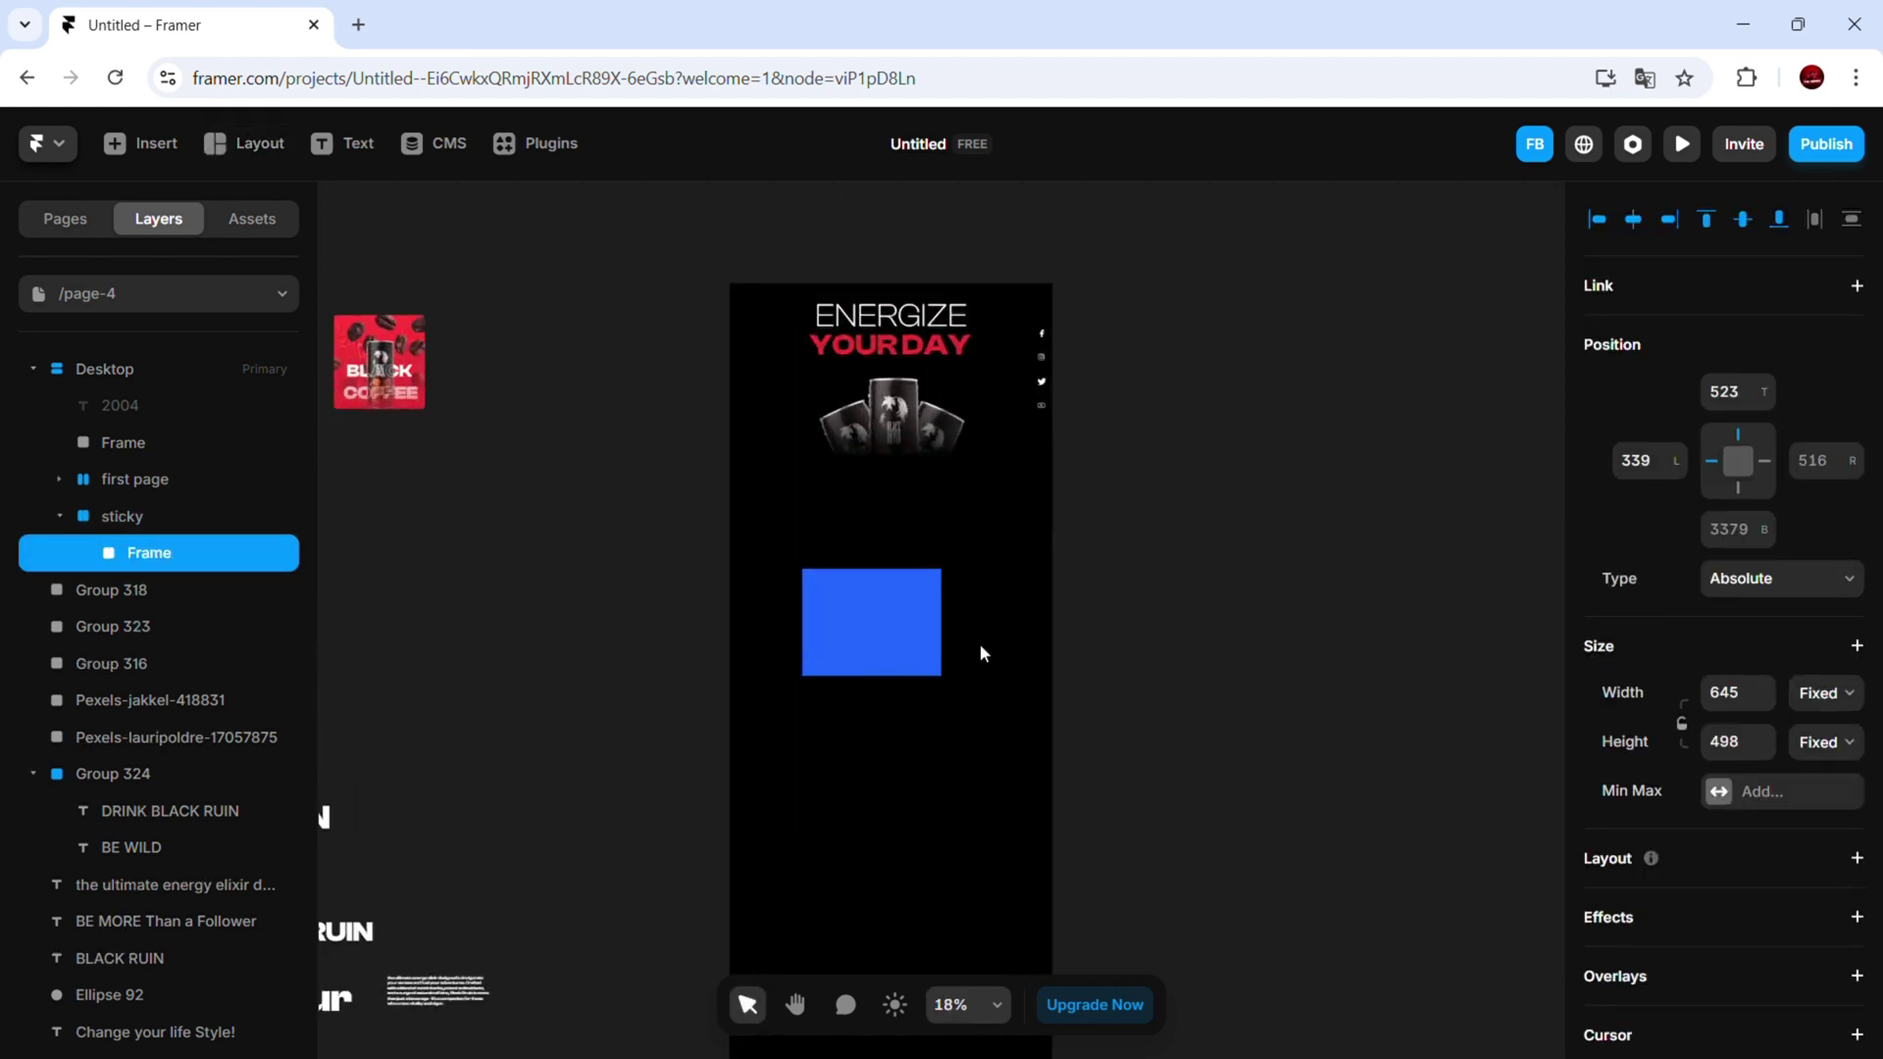
scroll(980, 643, up, 1)
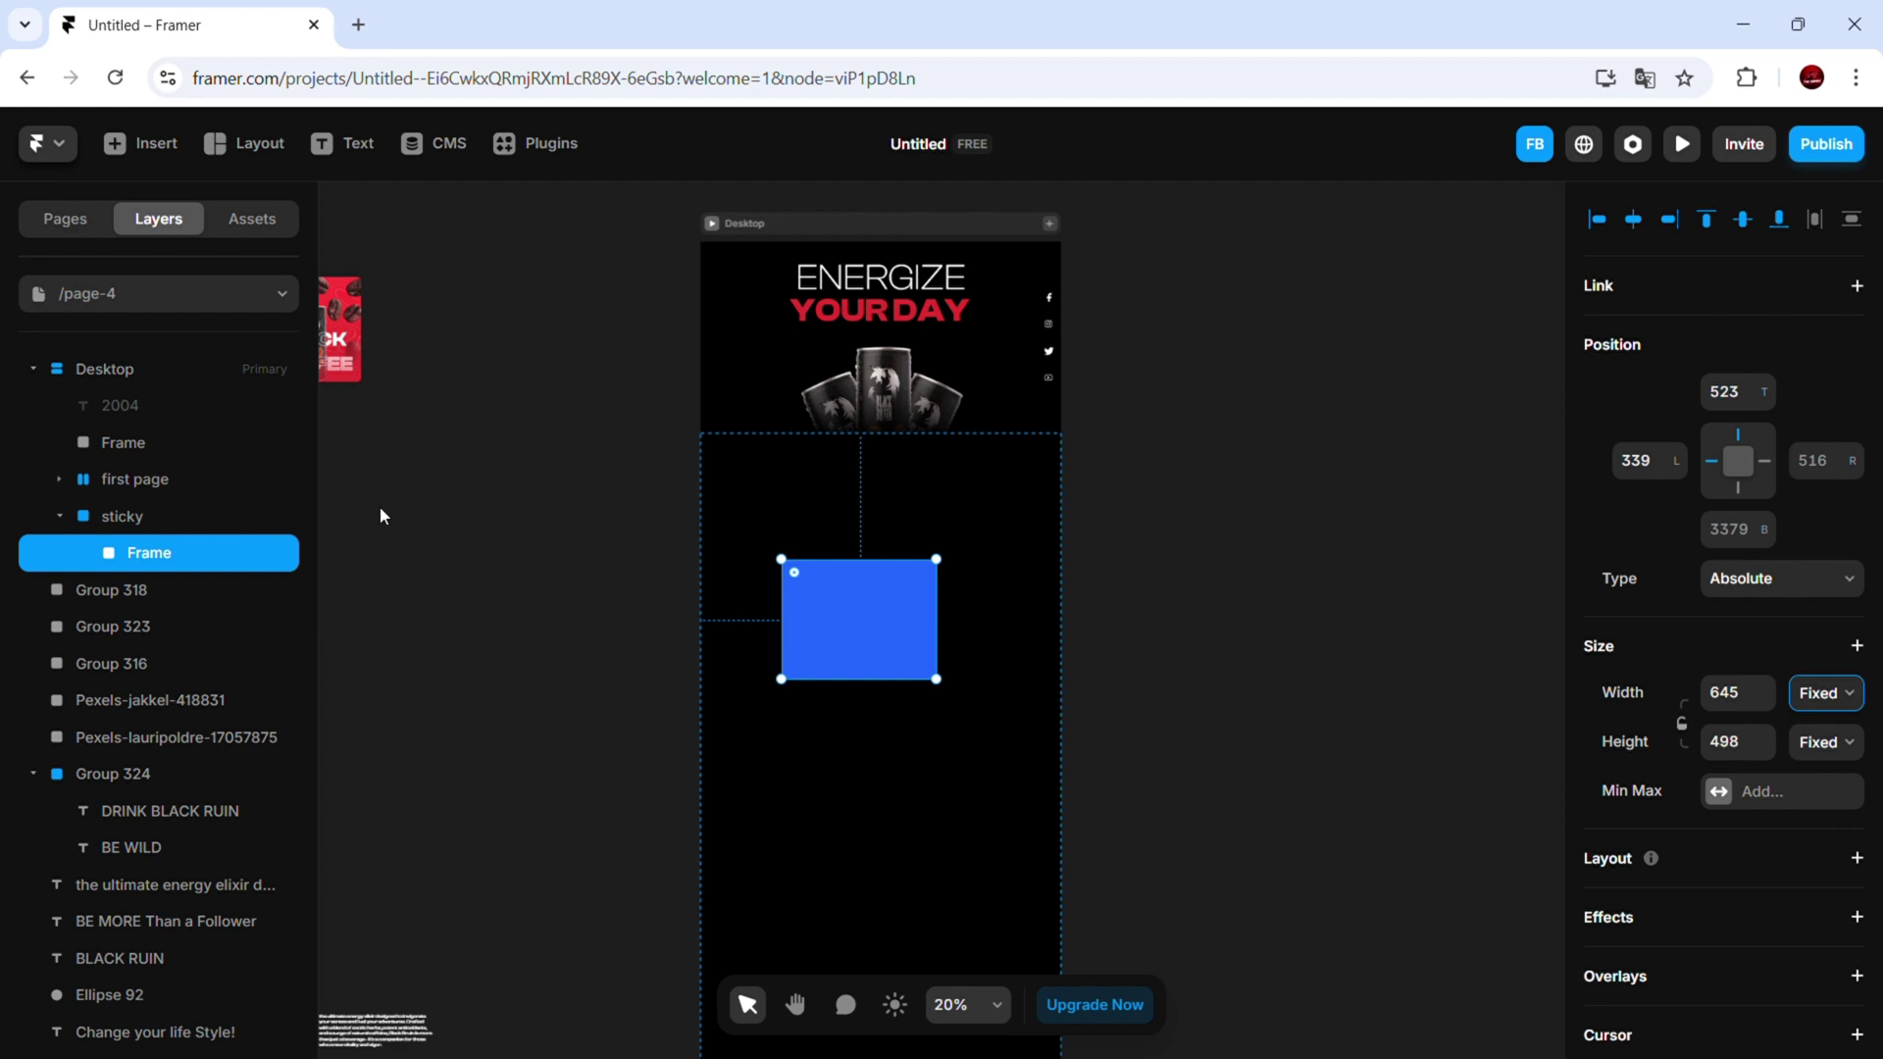
Give the sticky frame a vertical stack layout with its distribution set to Start
click(750, 627)
scroll(1724, 698, down, 6)
scroll(1765, 687, up, 5)
click(1856, 578)
click(1816, 675)
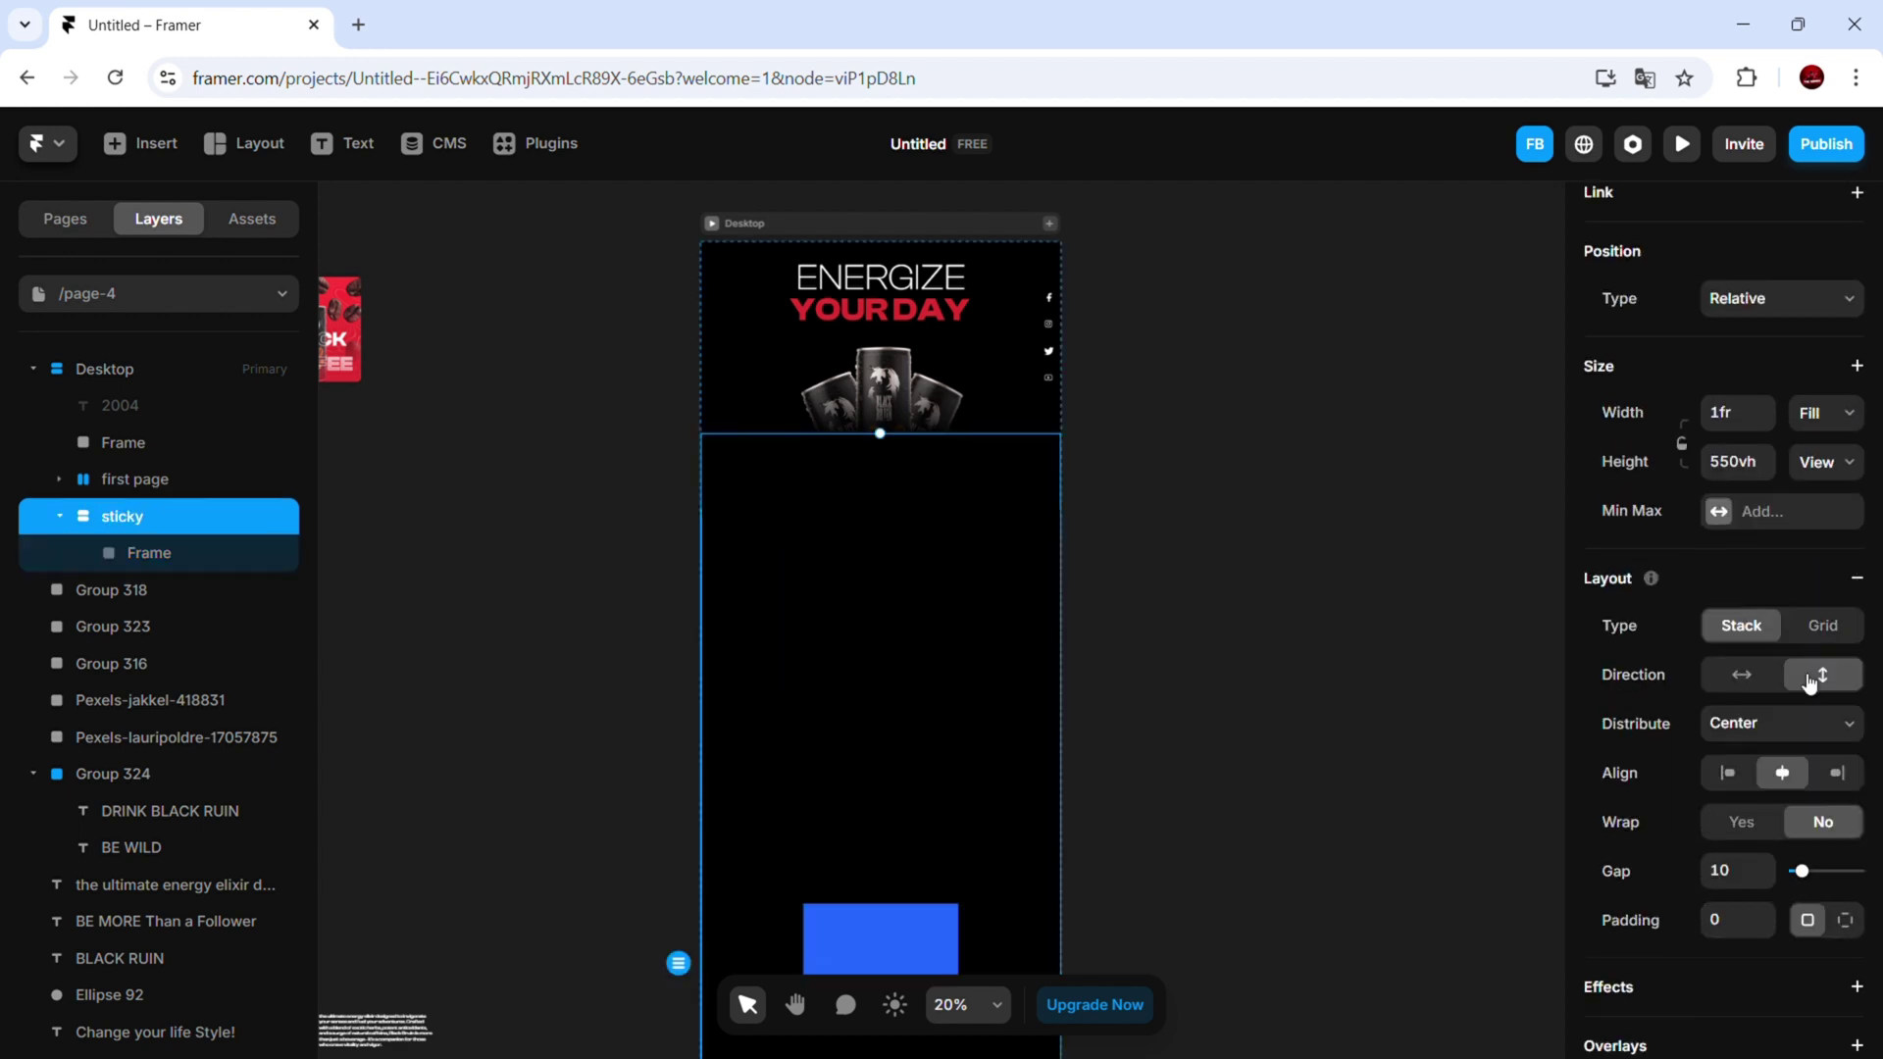
click(1783, 723)
click(1766, 760)
Make the frame inside sticky 1fr wide and 100vh high without a fill, and rename it horizontal scroll
double_click(903, 534)
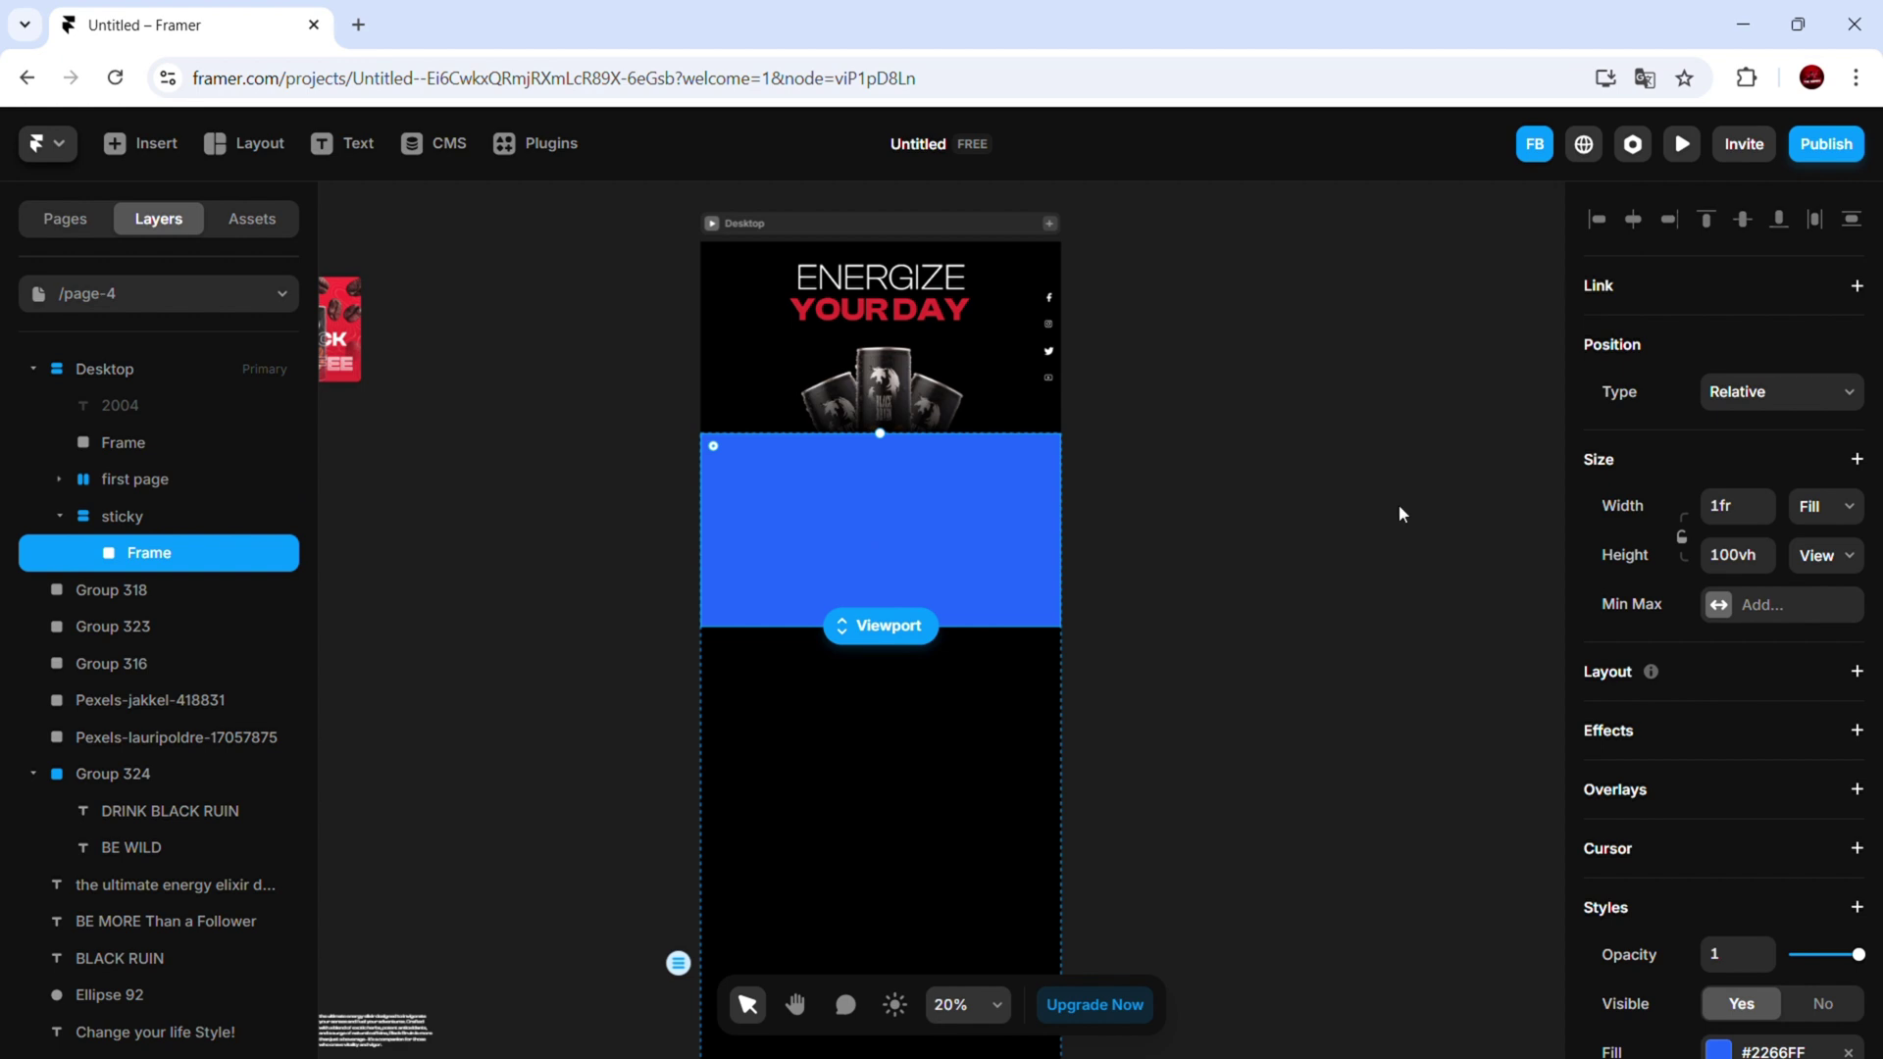
scroll(1726, 589, down, 5)
click(1848, 574)
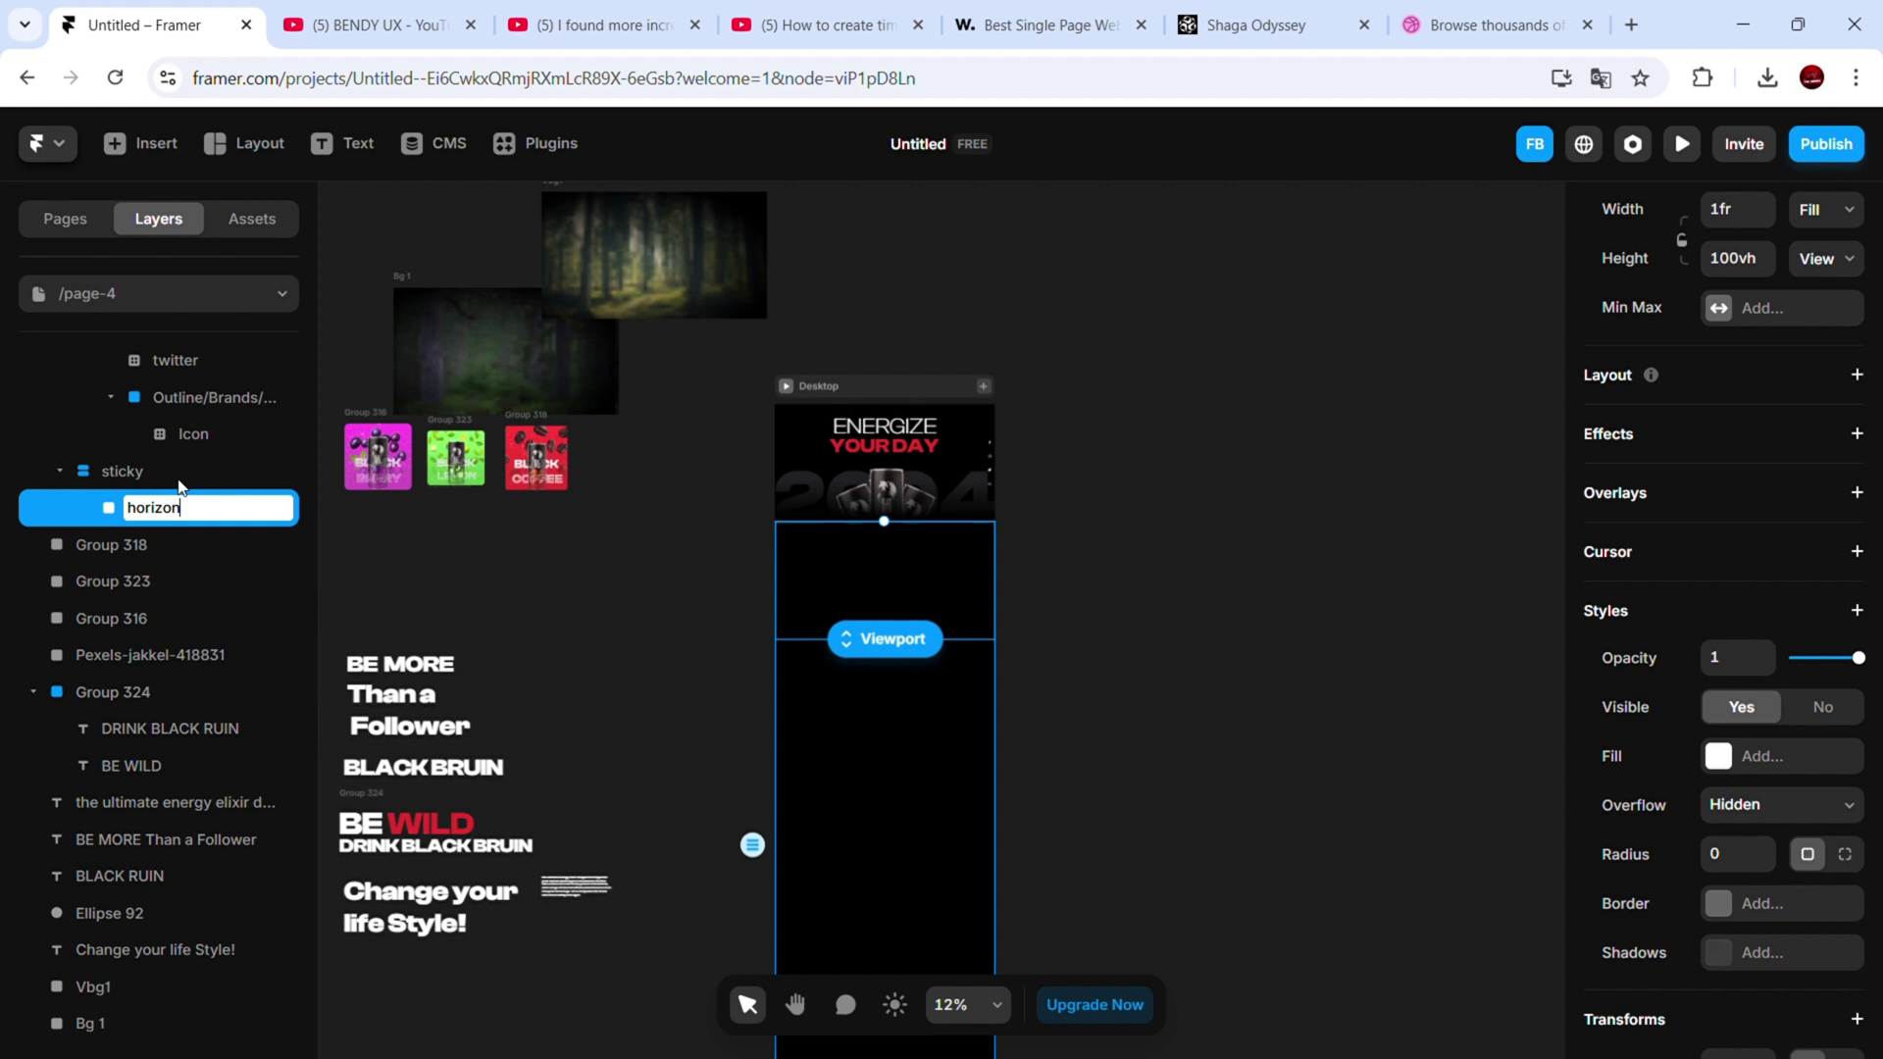
Add a horizontal stack layout with a gap of 0 to the horizontal scroll frame
scroll(1802, 378, up, 3)
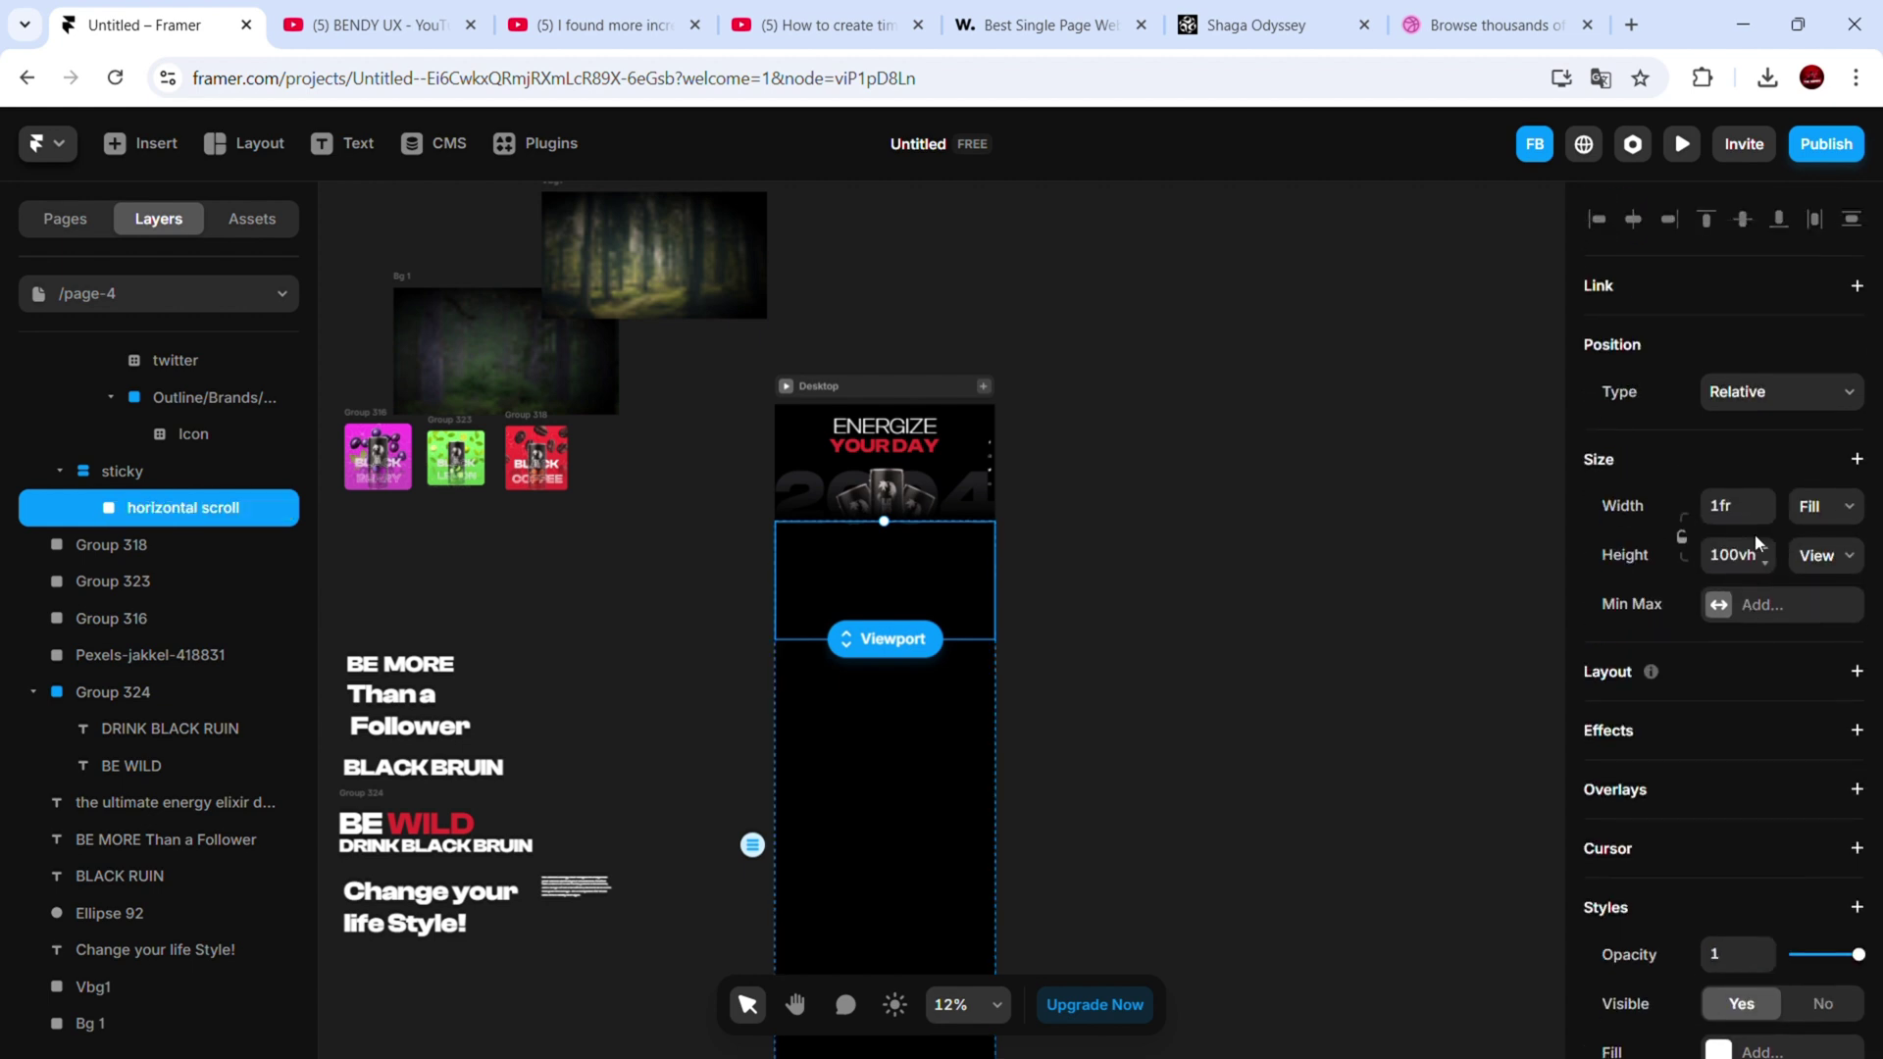
scroll(1777, 604, down, 4)
click(1857, 303)
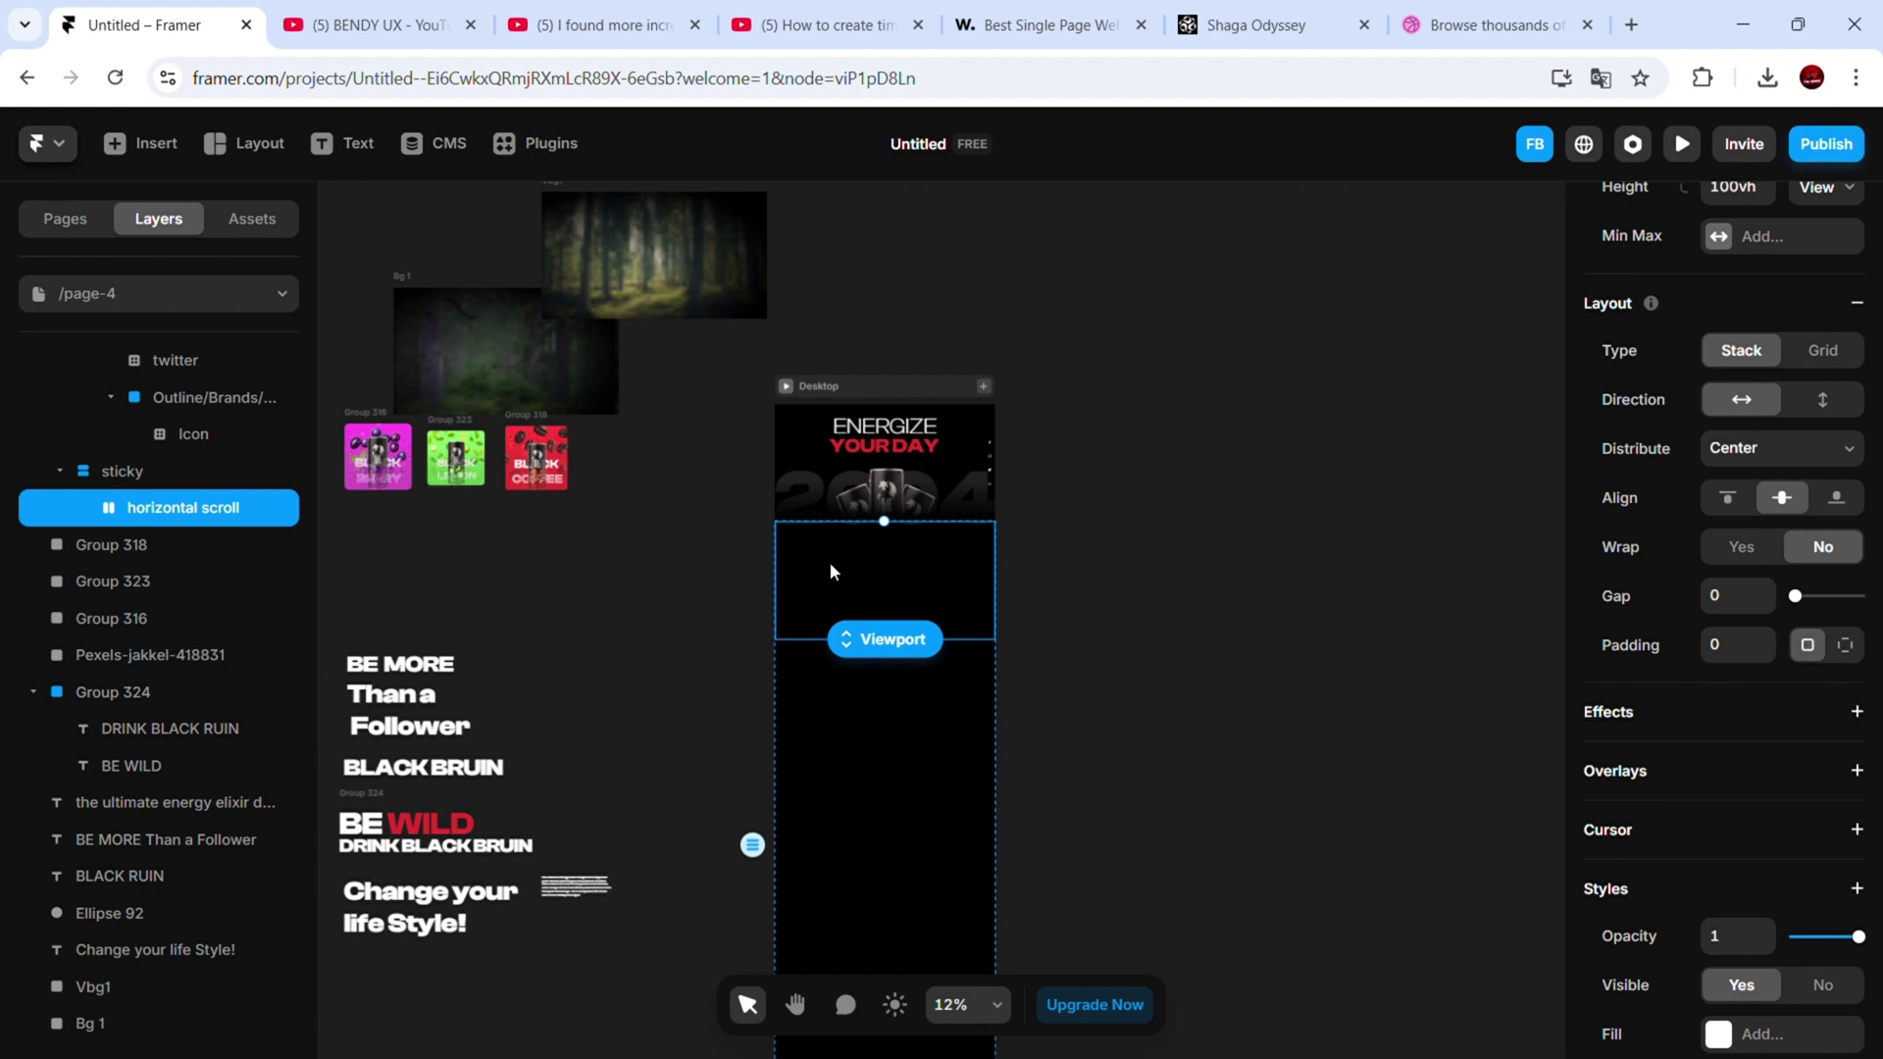
Draw a frame named page 1 inside horizontal scroll, with its width and height both set to Fill
scroll(878, 591, up, 2)
key(f)
drag(810, 540, 949, 609)
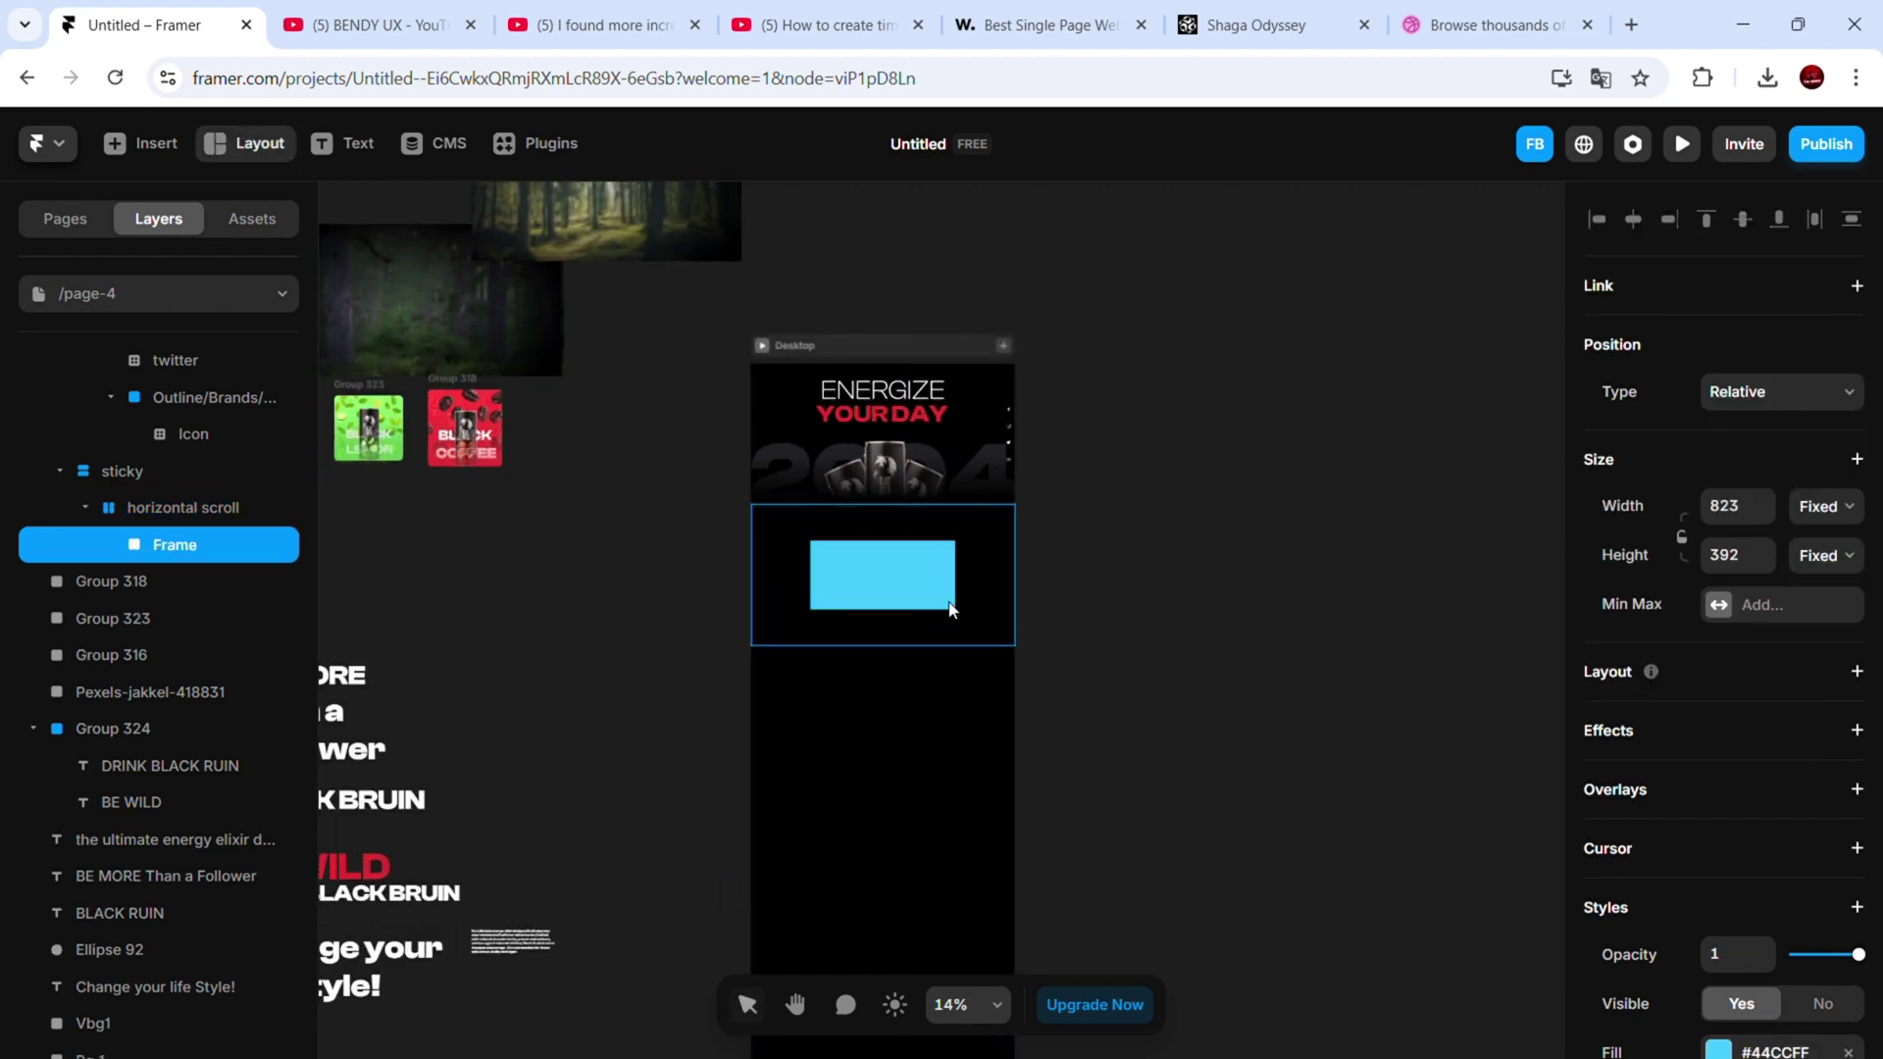
scroll(949, 609, up, 2)
click(895, 592)
click(138, 547)
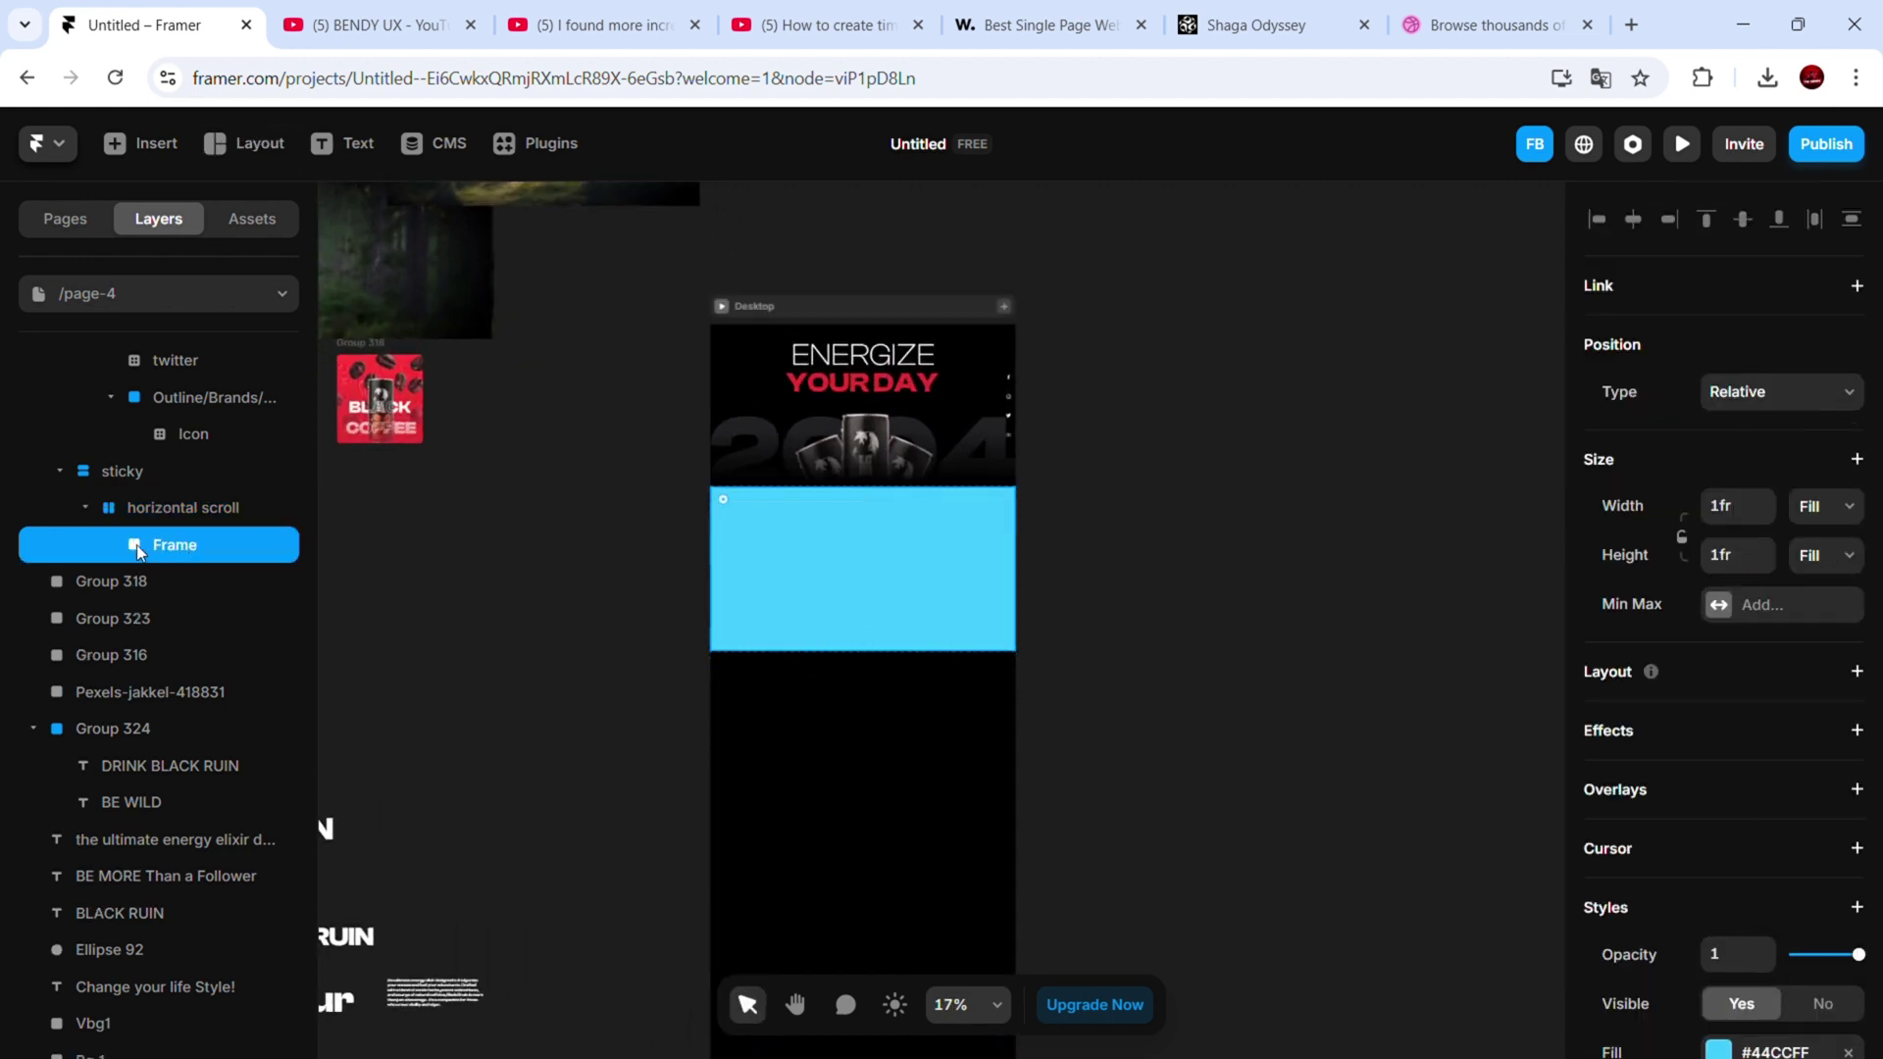
key(Return)
key(ctrl+d)
click(139, 512)
drag(886, 508, 1332, 510)
key(space)
drag(1332, 510, 992, 589)
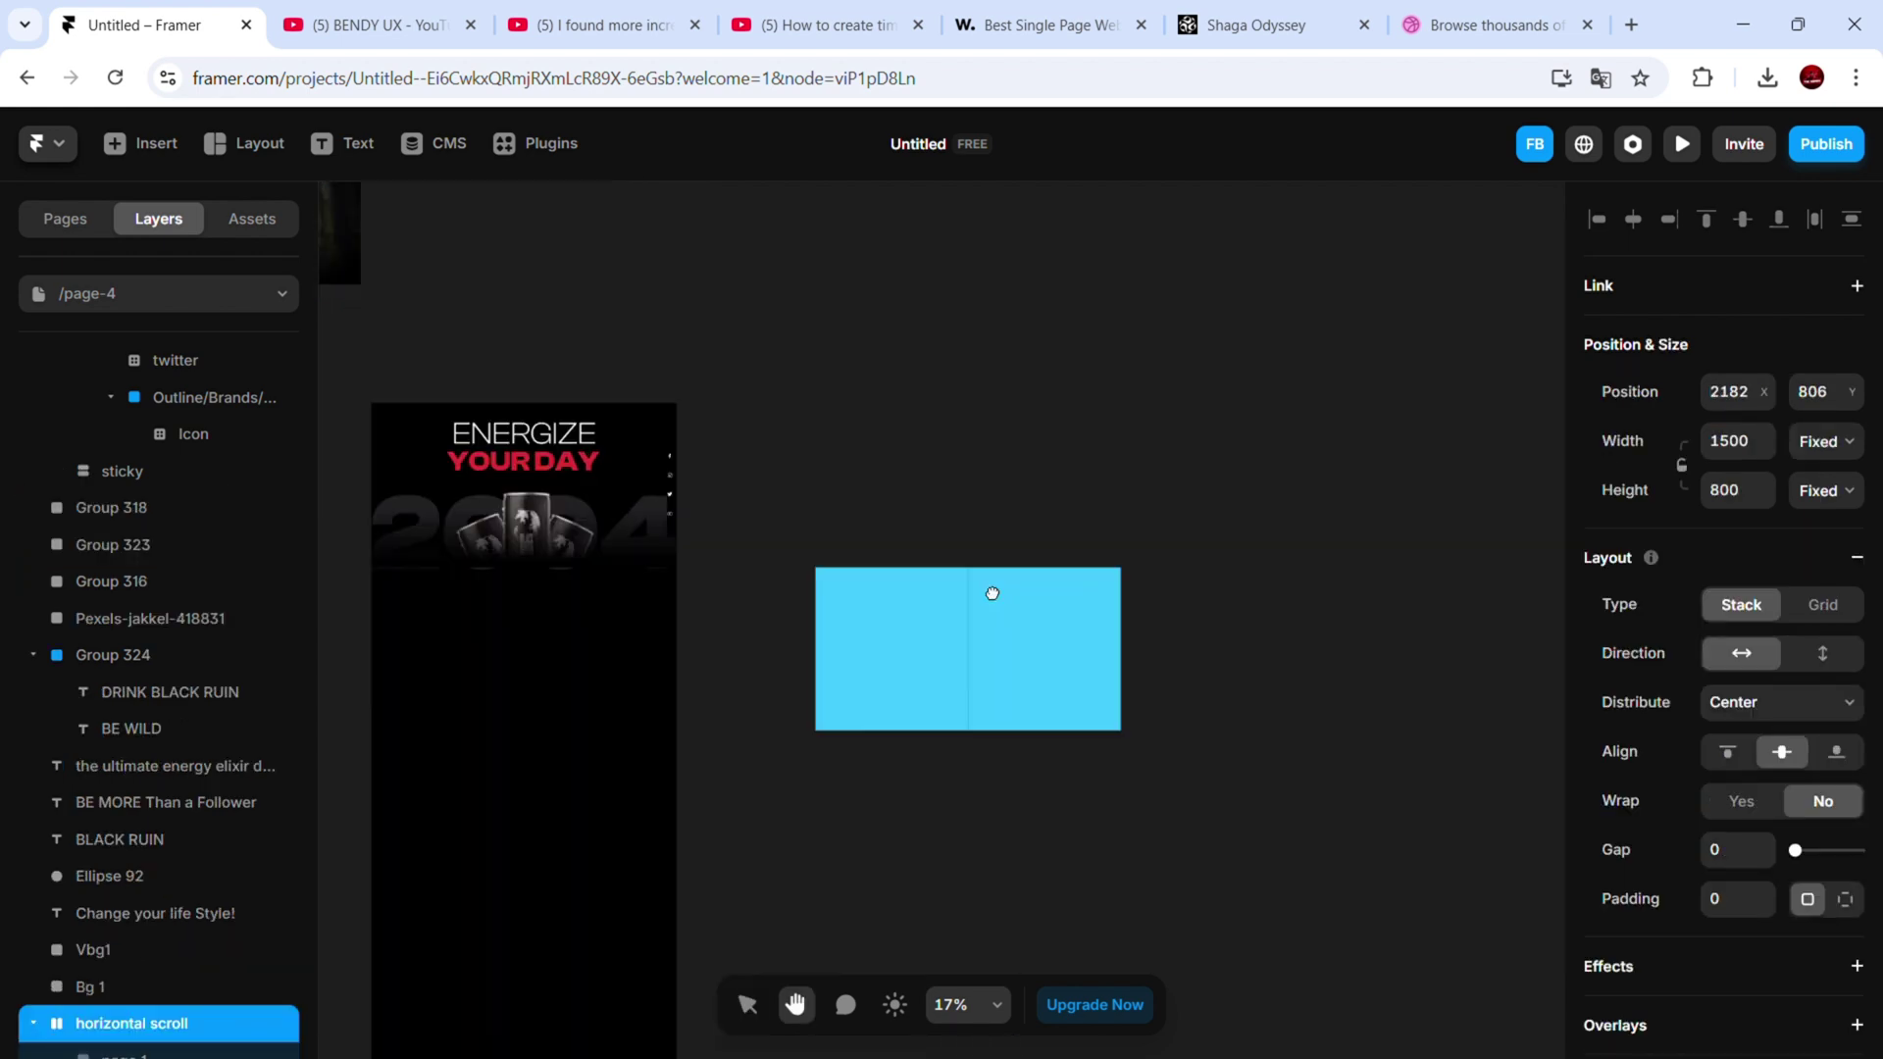
key(ctrl+z)
key(ctrl+z)
Set the horizontal scroll frame's width to Fit
double_click(184, 547)
click(137, 510)
click(1826, 507)
click(1836, 628)
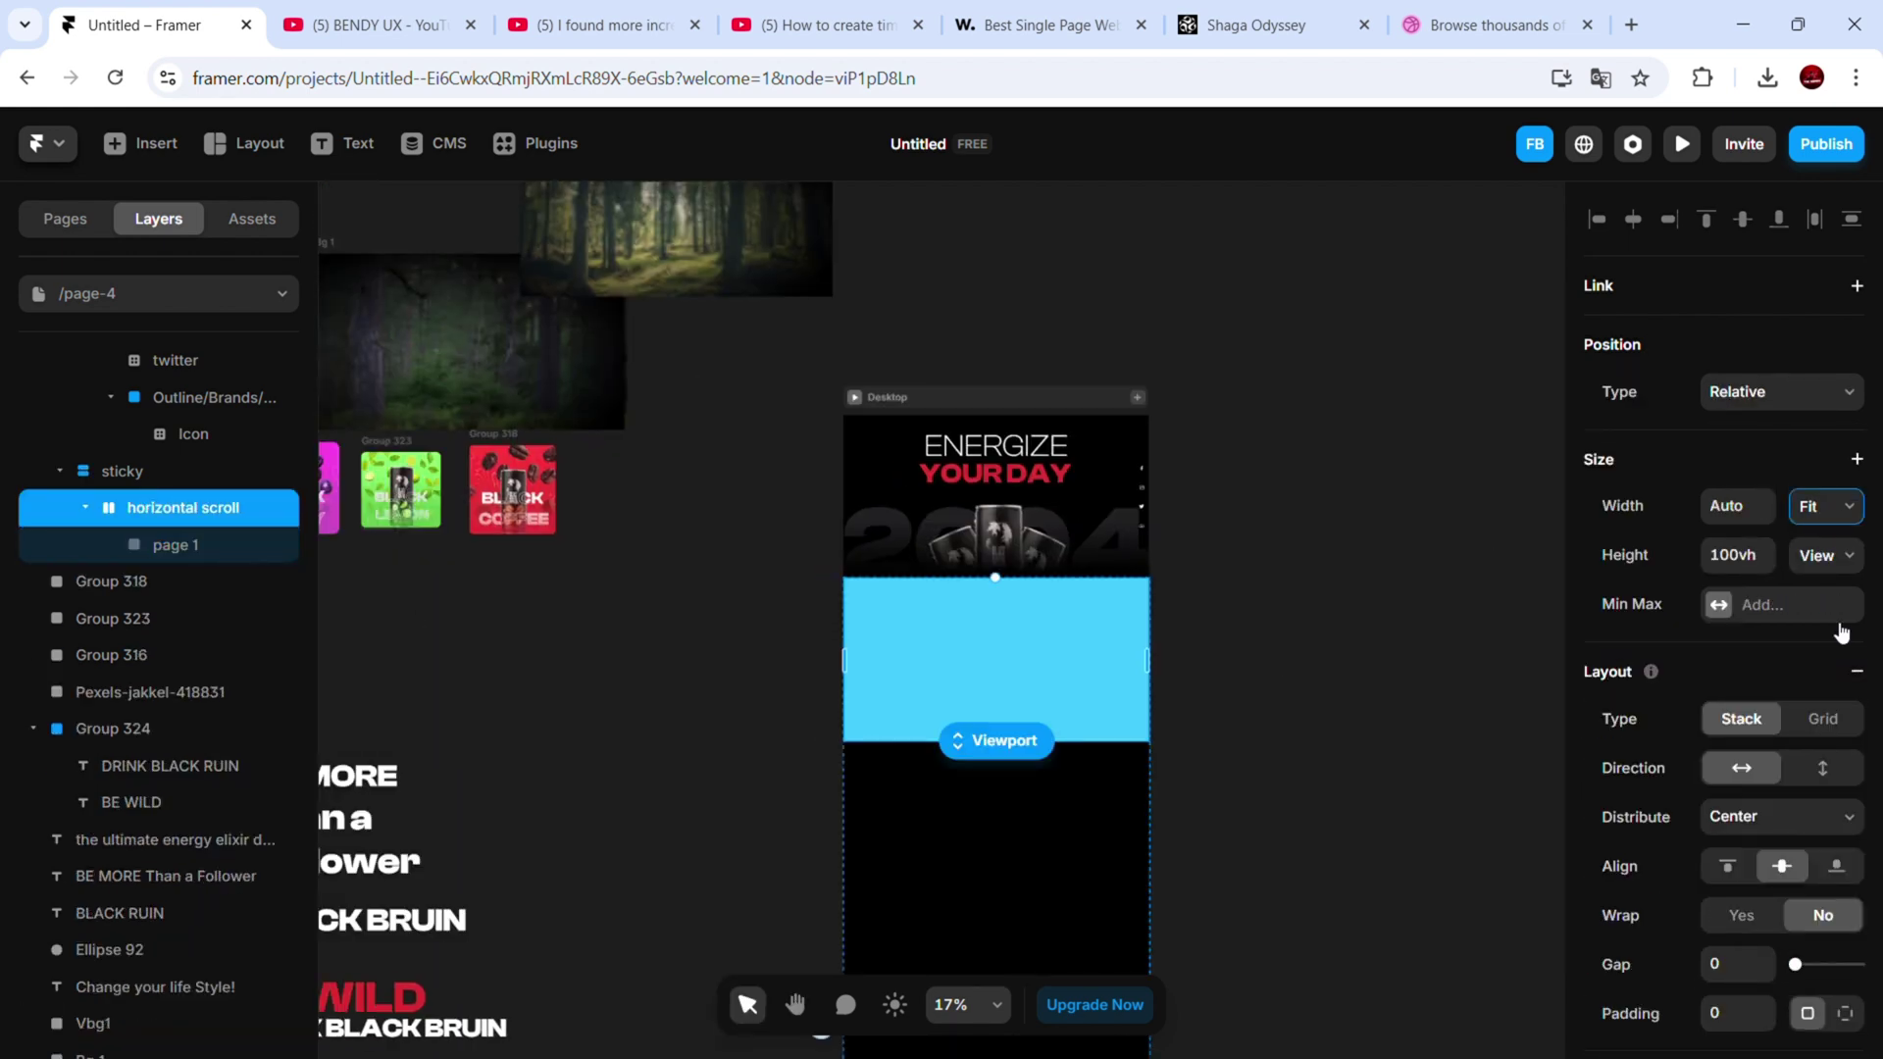
Duplicate page 1, rename the copy page 2 and widen it to about twice the width of page 1
click(157, 546)
key(ctrl+d)
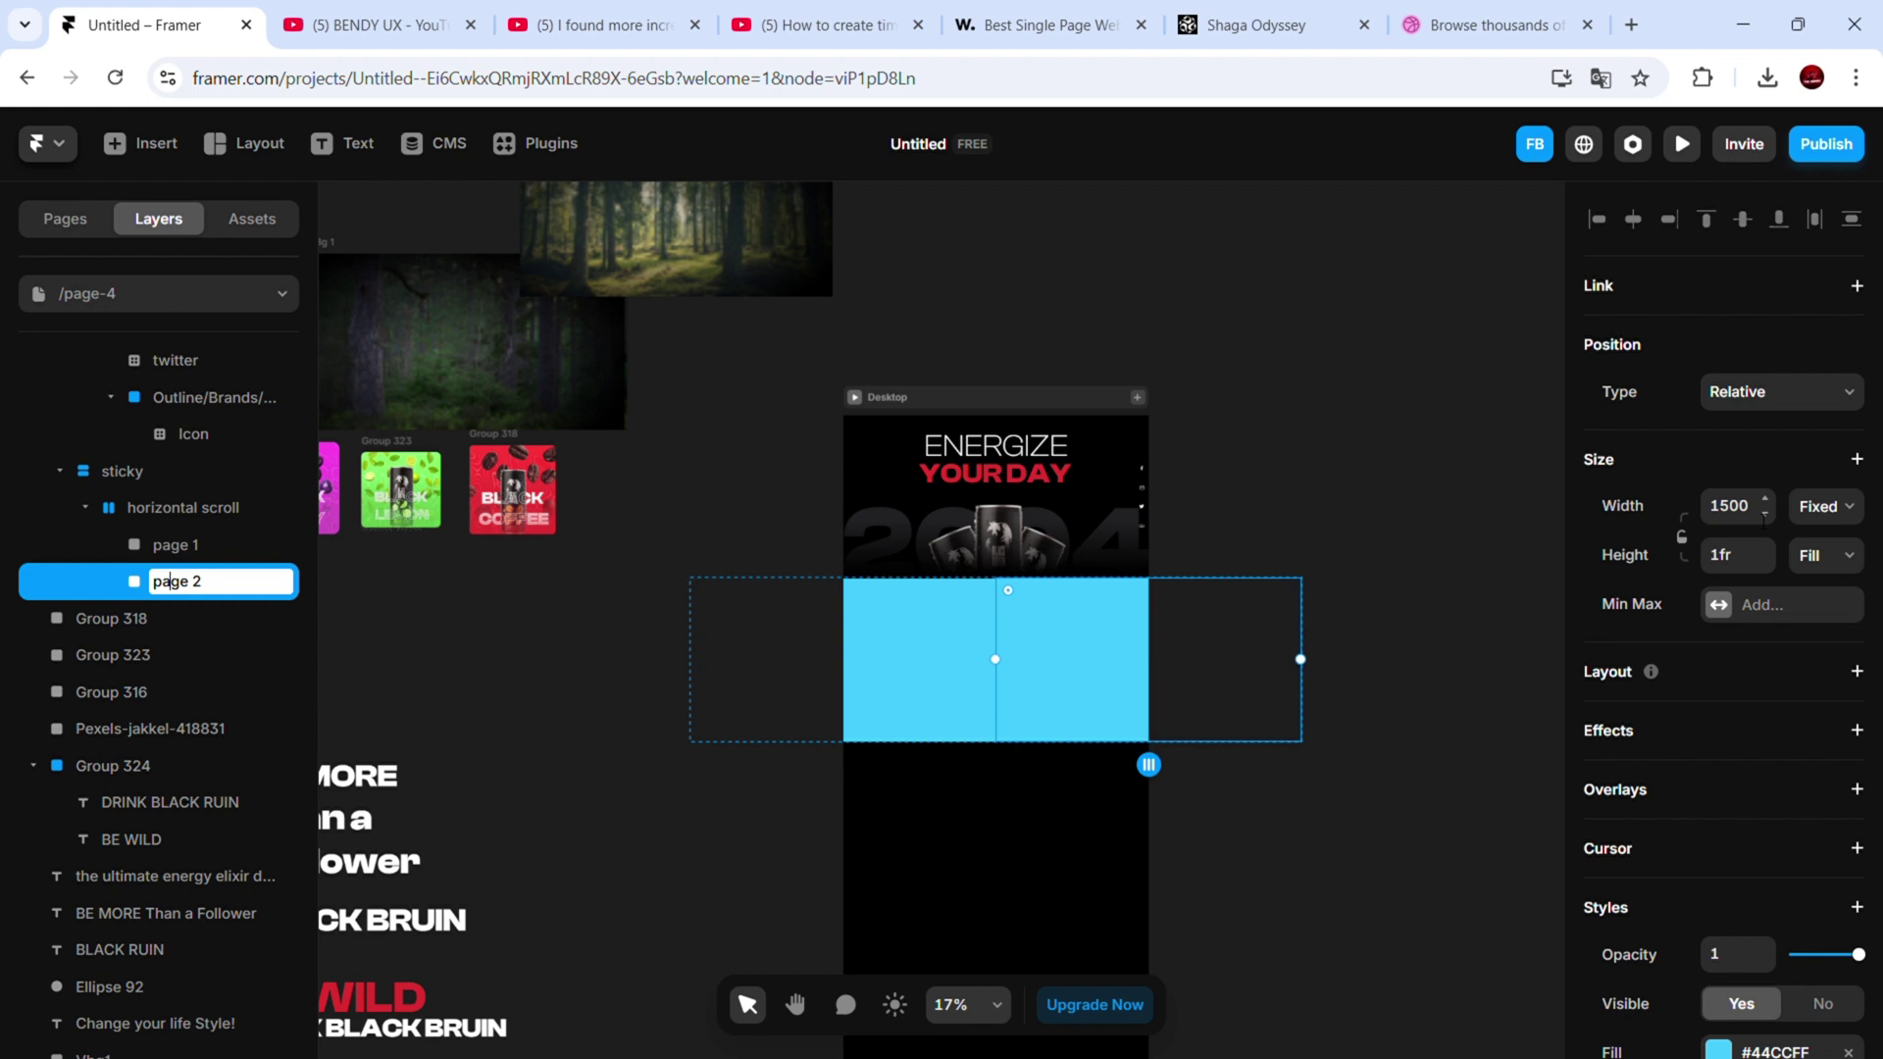
key(Escape)
Distribute the horizontal scroll stack from Start with top alignment and move it out of sticky, beside the Desktop frame
scroll(1623, 829, down, 2)
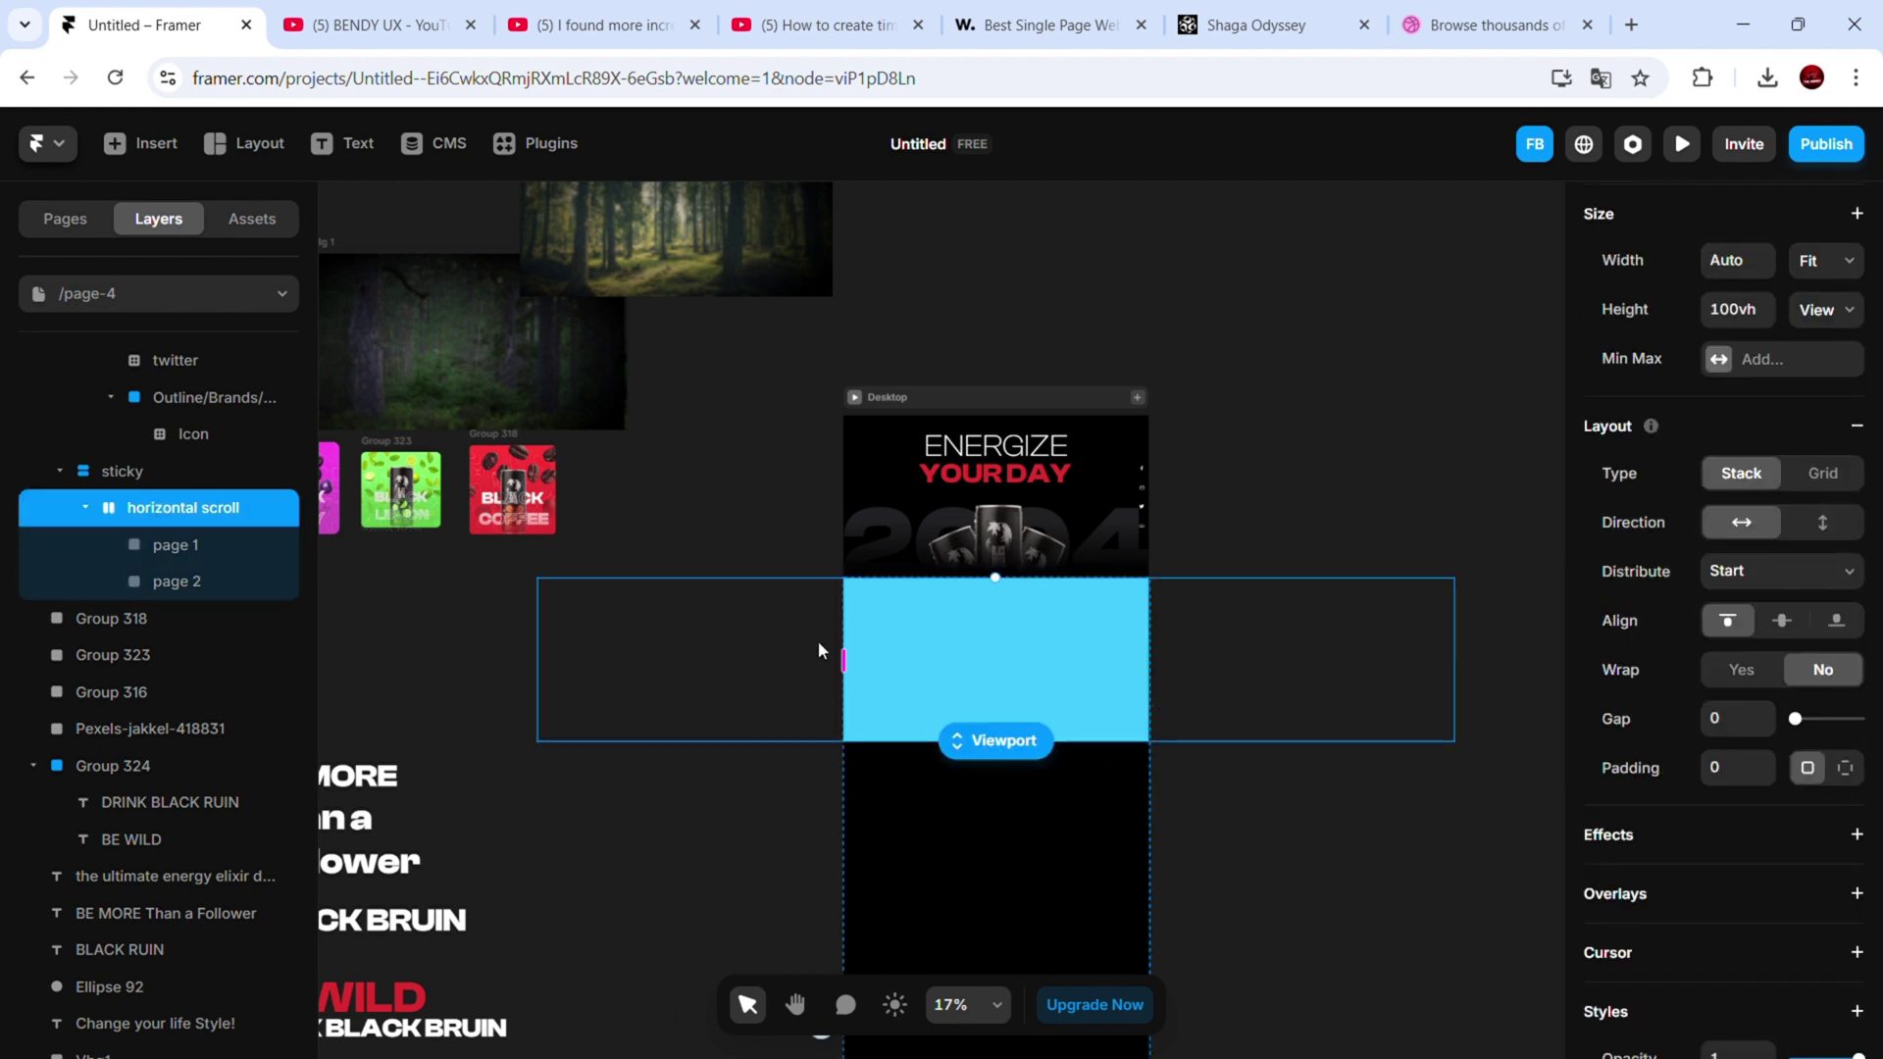
drag(1148, 623, 1471, 490)
Place the Vbg1 forest image over page 1 and nest it inside that frame
scroll(1067, 643, down, 3)
scroll(785, 588, left, 2)
click(1025, 614)
drag(603, 402, 1050, 599)
drag(113, 879, 157, 833)
click(32, 368)
drag(129, 413, 142, 959)
scroll(1283, 431, up, 3)
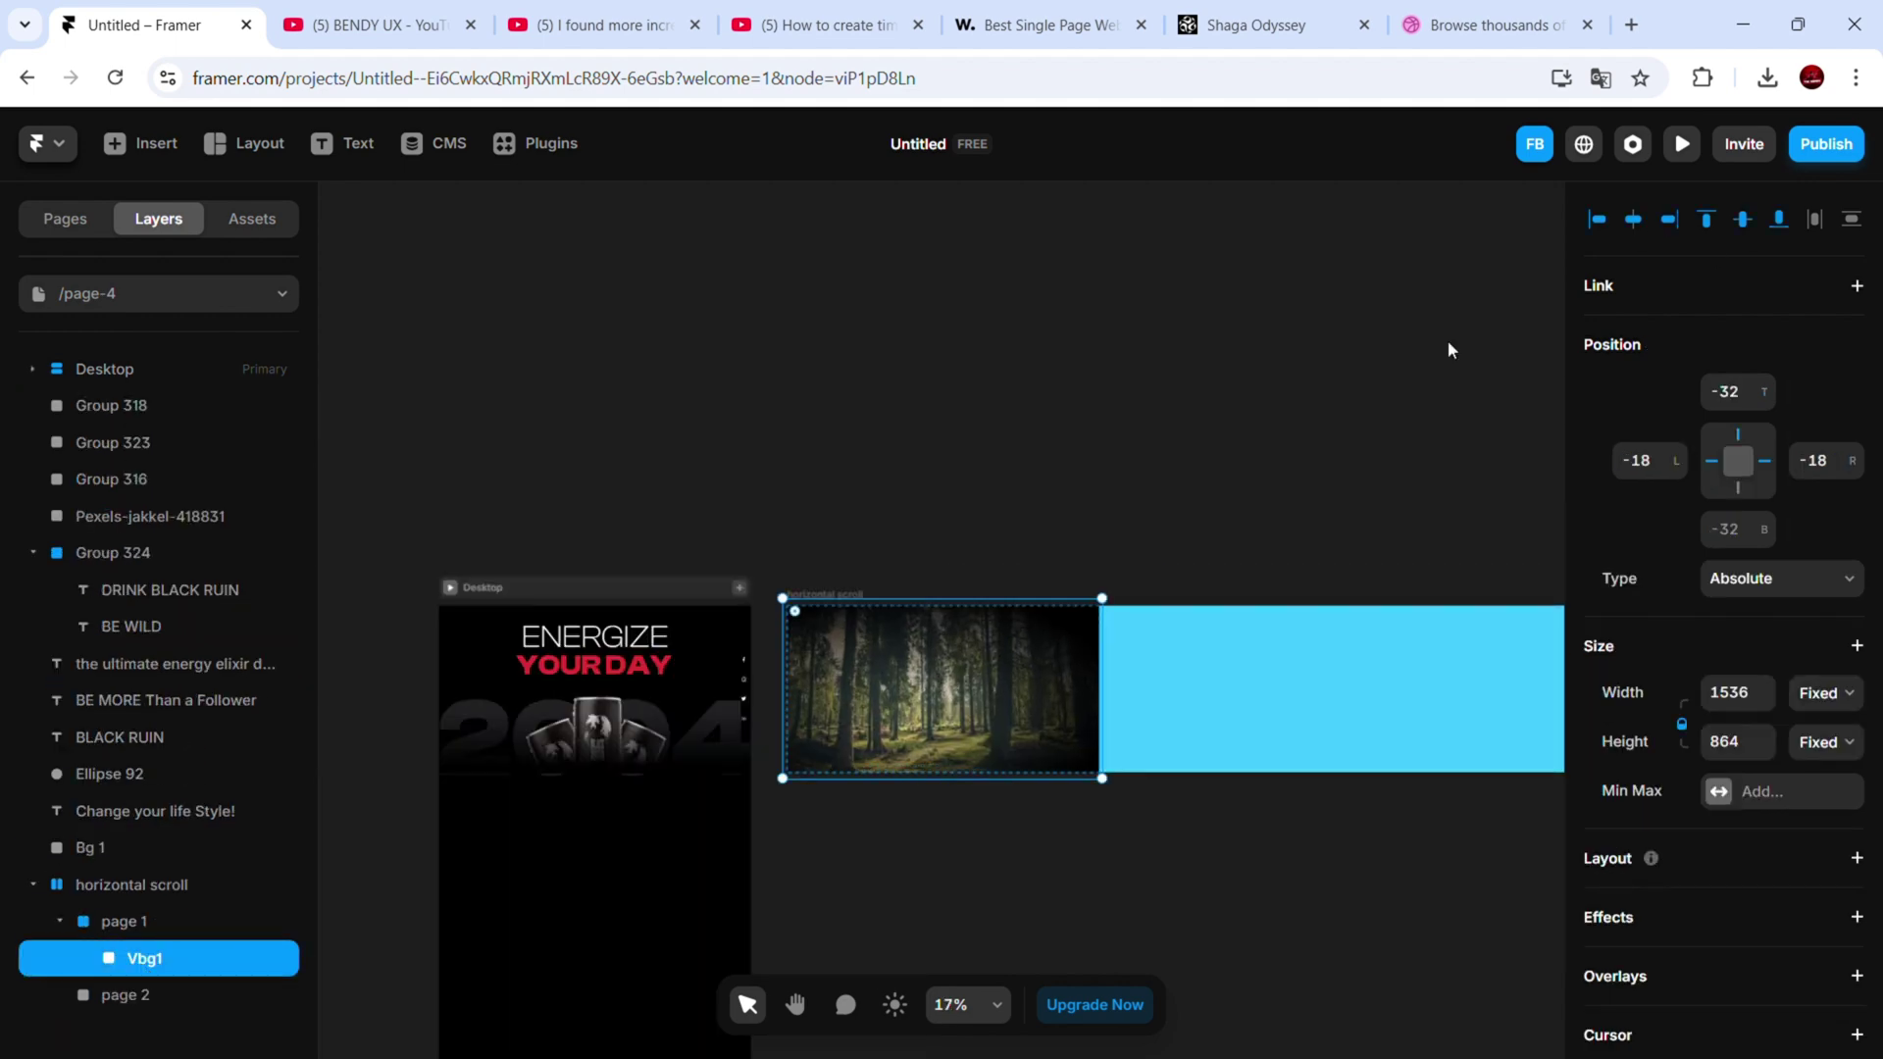
Change page 2's light blue fill to black
click(1324, 691)
click(1716, 572)
drag(1374, 442, 984, 837)
click(984, 837)
scroll(1010, 706, up, 5)
scroll(991, 536, down, 4)
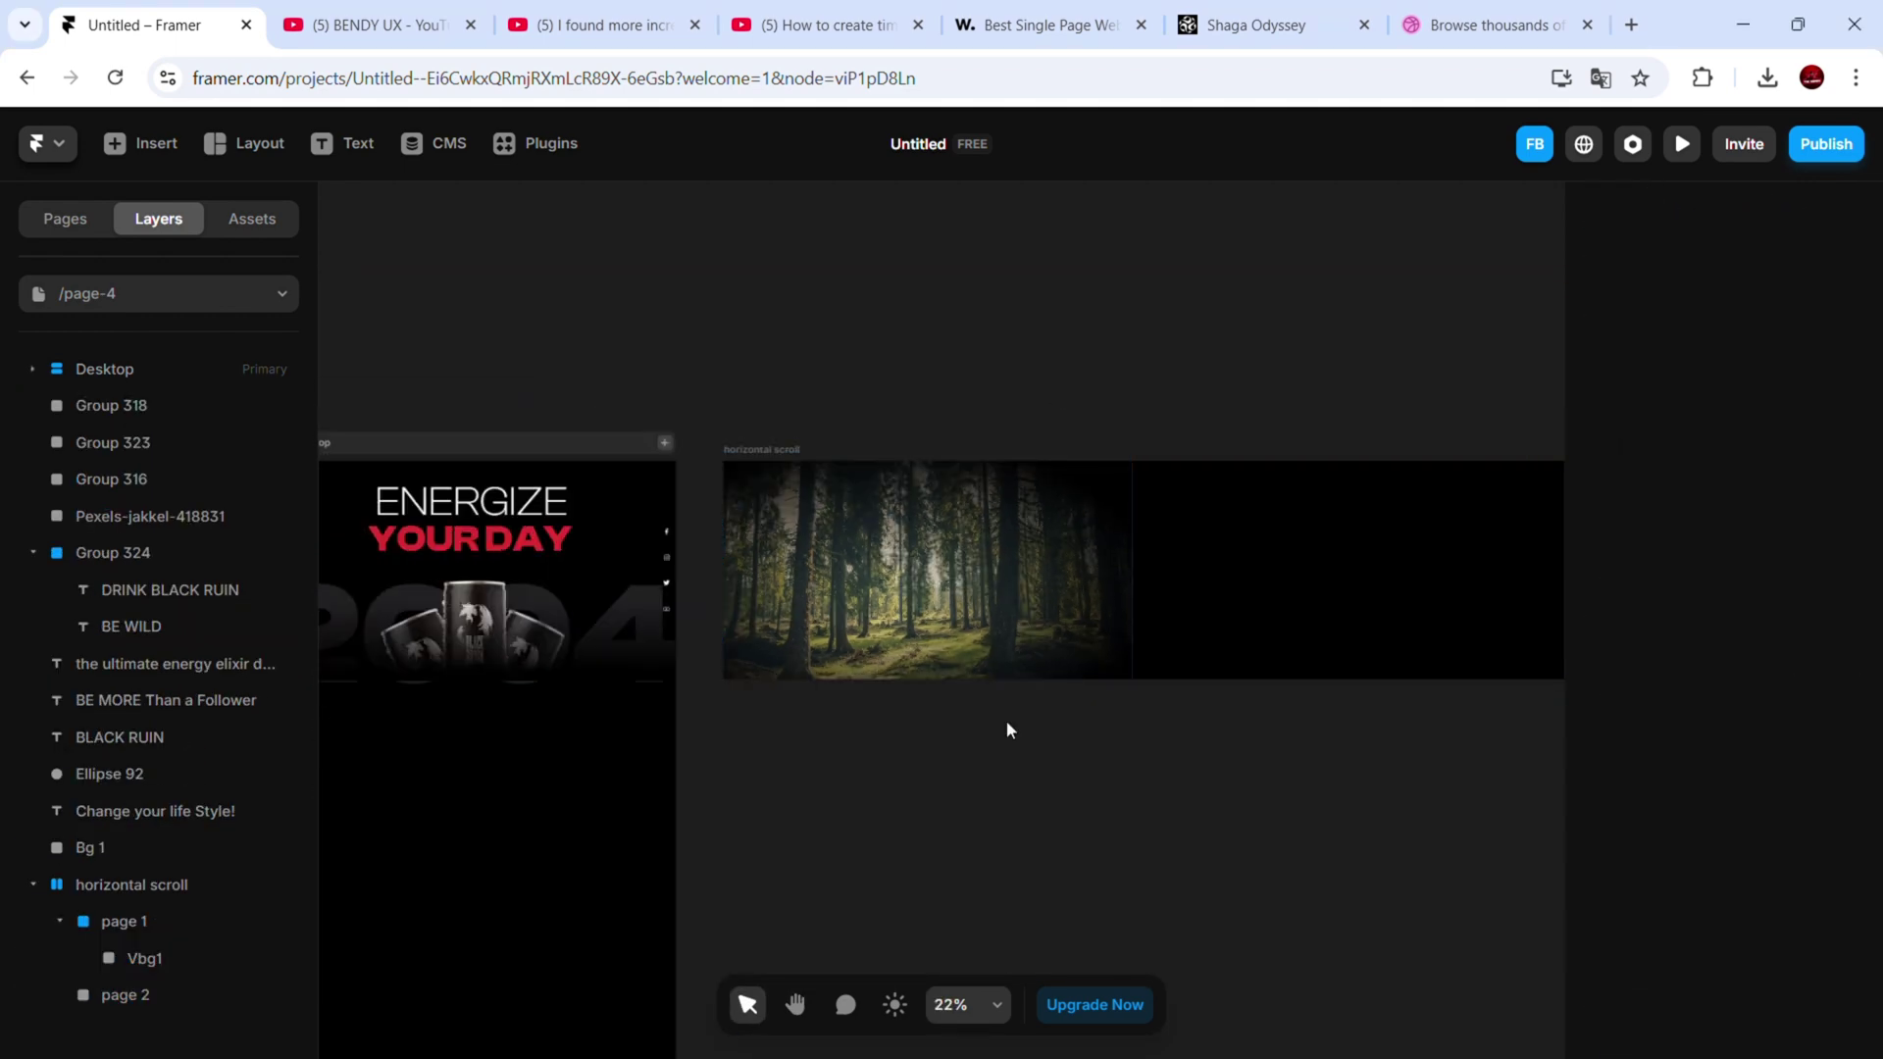
Place the BE WILD text group over the lower left of the forest image on page 1
scroll(1011, 731, down, 4)
click(1030, 686)
scroll(1726, 687, down, 5)
double_click(981, 677)
click(1231, 491)
scroll(1177, 491, down, 2)
scroll(784, 589, left, 2)
drag(530, 757, 1035, 491)
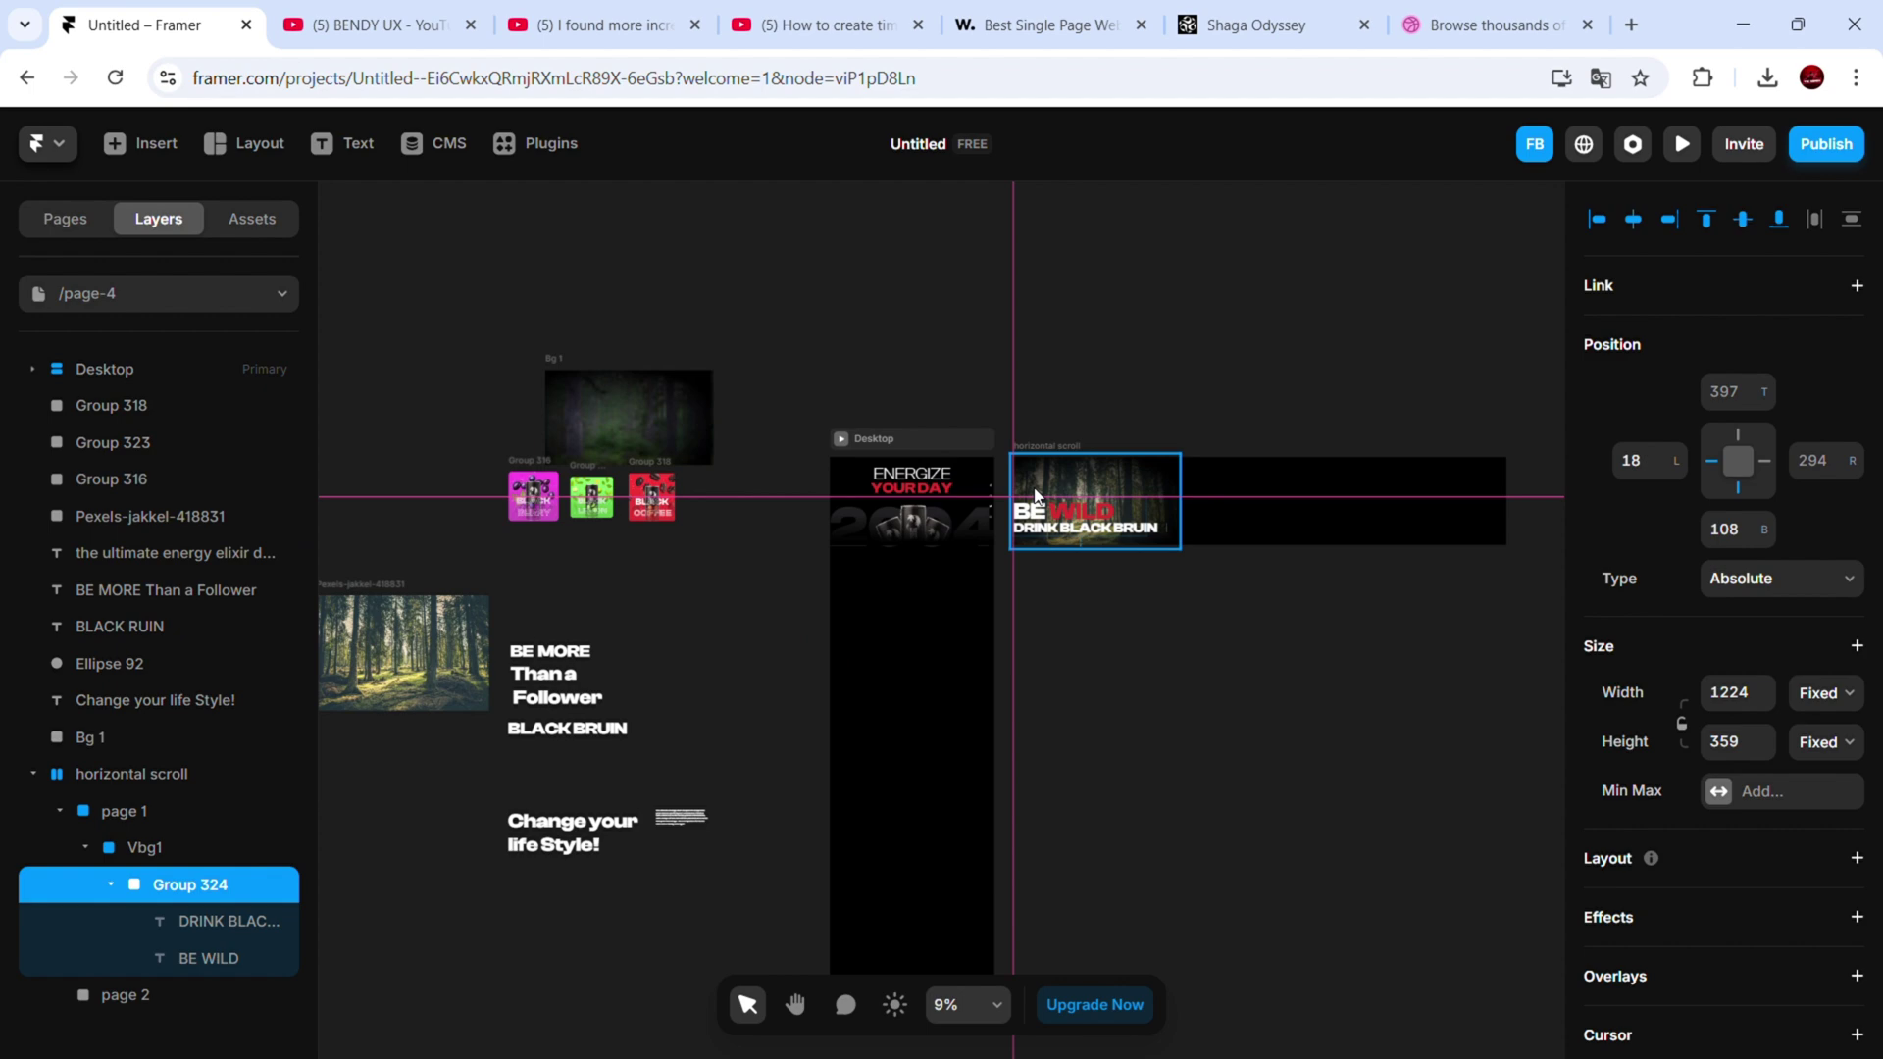
Rename the BE WILD text group texts 2
scroll(1036, 497, up, 5)
double_click(191, 884)
text(texts 2)
key(Return)
Place the ultimate energy elixir paragraph in the upper right corner of page 1
scroll(1166, 731, down, 1)
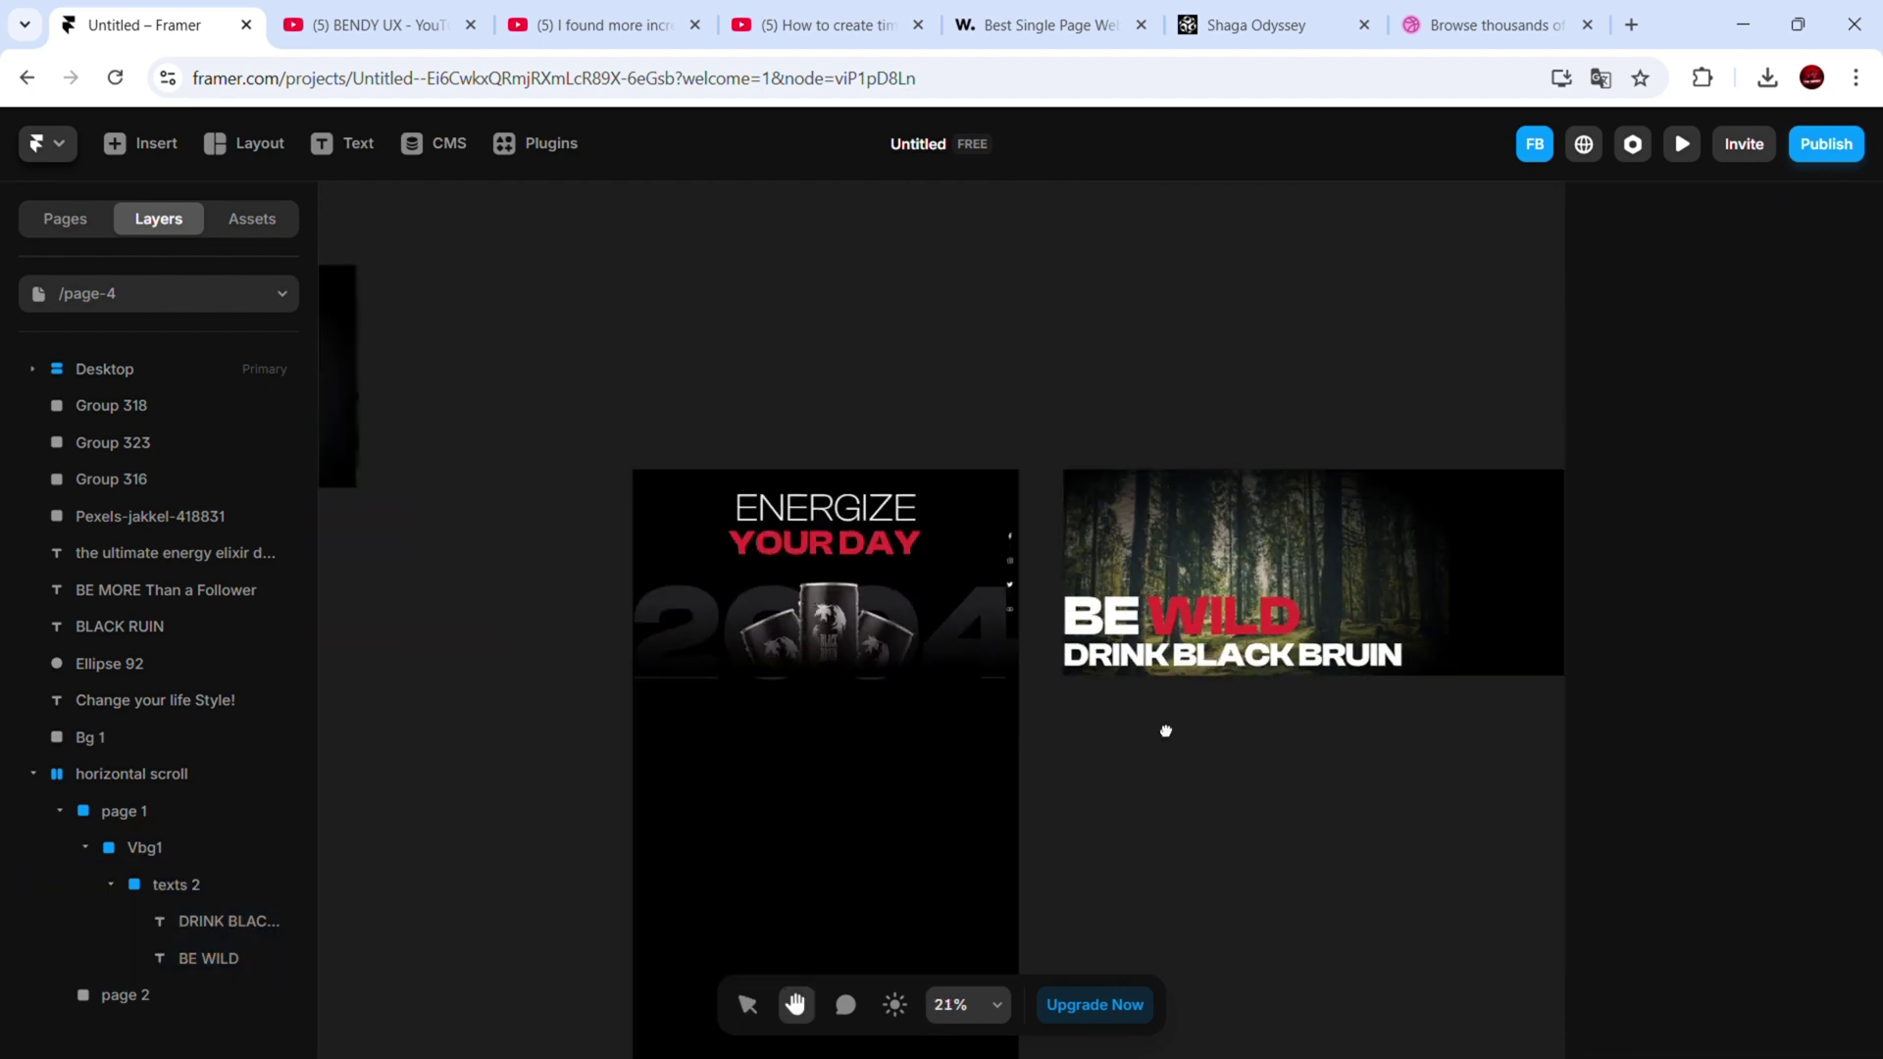
drag(1166, 731, 1408, 377)
scroll(1409, 377, down, 2)
drag(441, 490, 1158, 514)
scroll(1466, 255, up, 5)
drag(1191, 516, 1295, 488)
Move texts 2 and the paragraph out of Vbg1 so they sit above it within page 1
click(111, 885)
click(155, 816)
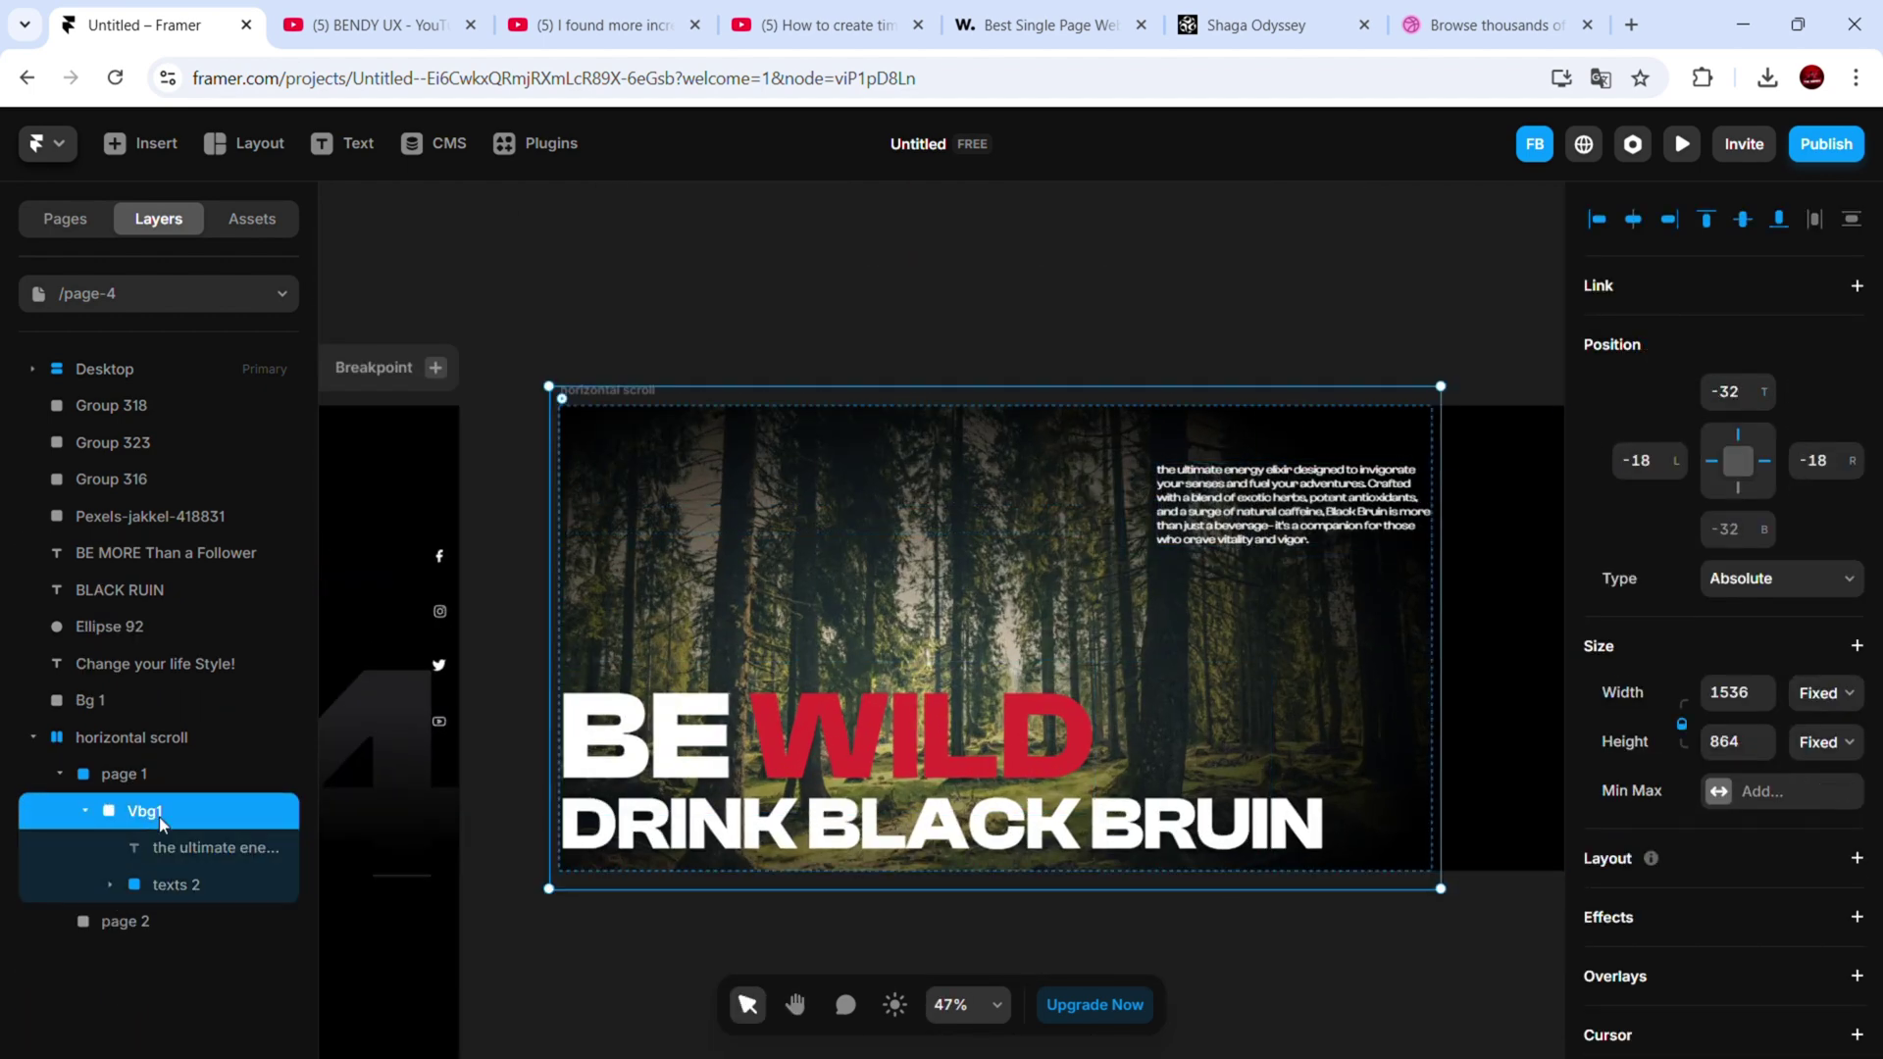
drag(175, 885, 147, 794)
drag(175, 885, 148, 829)
Try to set the Vbg1 image's height to a relative 100%
click(147, 884)
text(100)
click(1826, 742)
click(1827, 810)
click(1756, 743)
text(100)
key(Return)
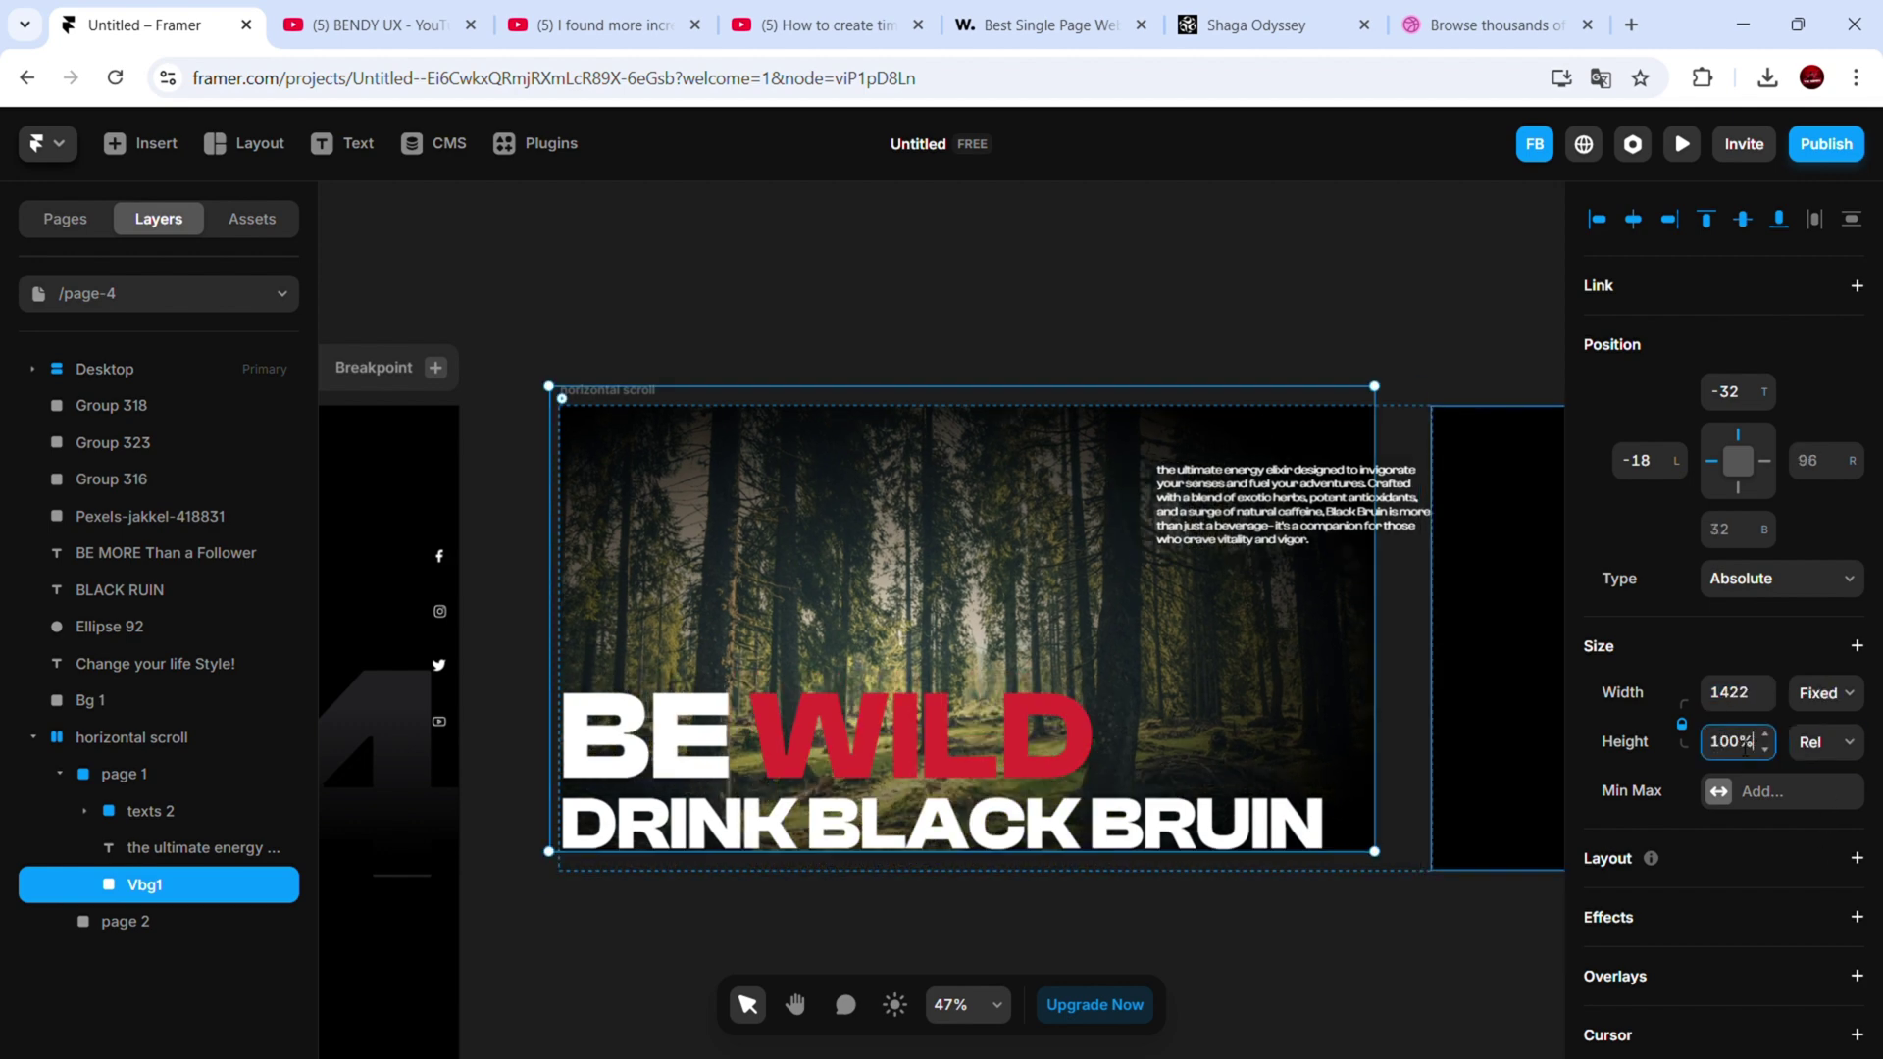
key(ctrl+z)
Shift the paragraph slightly inward, then scale down both BE WILD heading lines and move them away from page 1's left edge
drag(1026, 475, 1036, 475)
scroll(1020, 588, down, 1)
double_click(882, 714)
shift+click(966, 790)
drag(1297, 646, 1142, 686)
drag(882, 775, 928, 750)
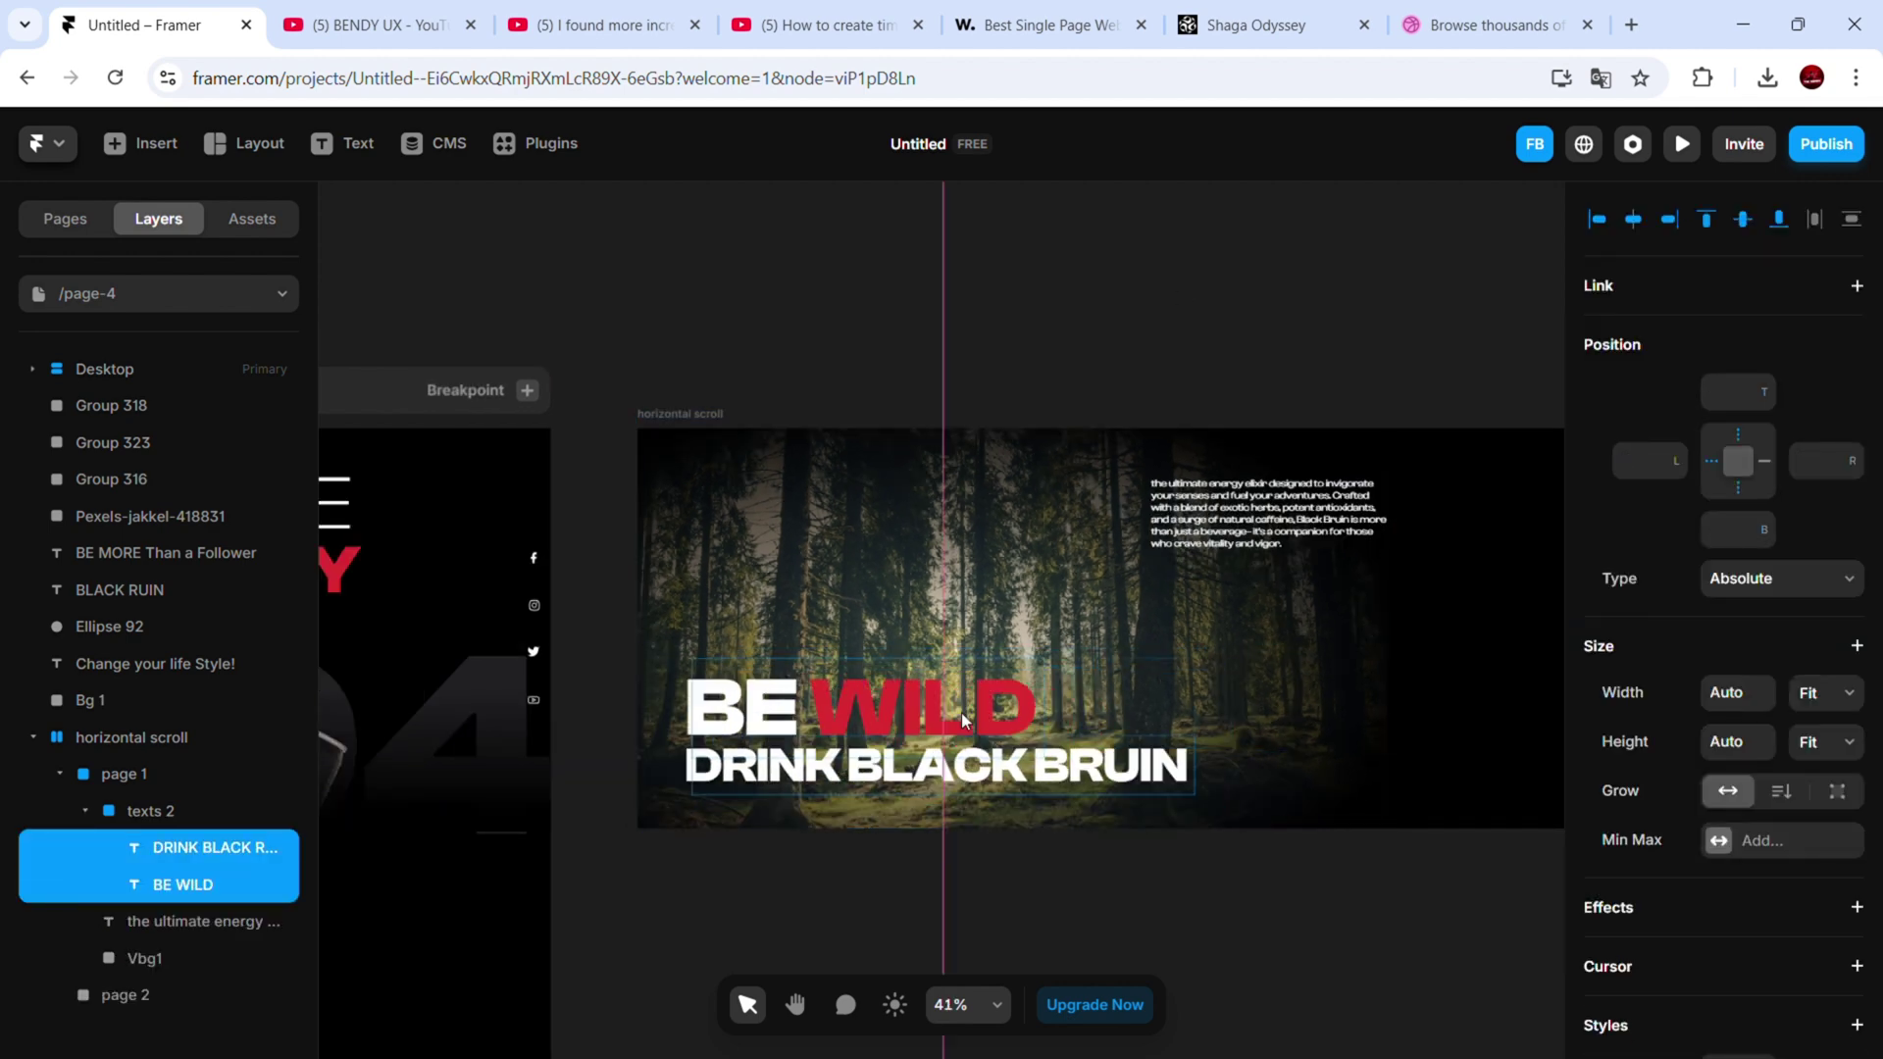
Place the Black Coffee, Black Lemon and Black Berry cards across page 2 from left to right
scroll(1353, 285, down, 6)
drag(358, 505, 623, 432)
drag(494, 449, 1463, 468)
drag(1328, 275, 863, 279)
scroll(941, 422, up, 3)
click(830, 506)
drag(830, 506, 1411, 458)
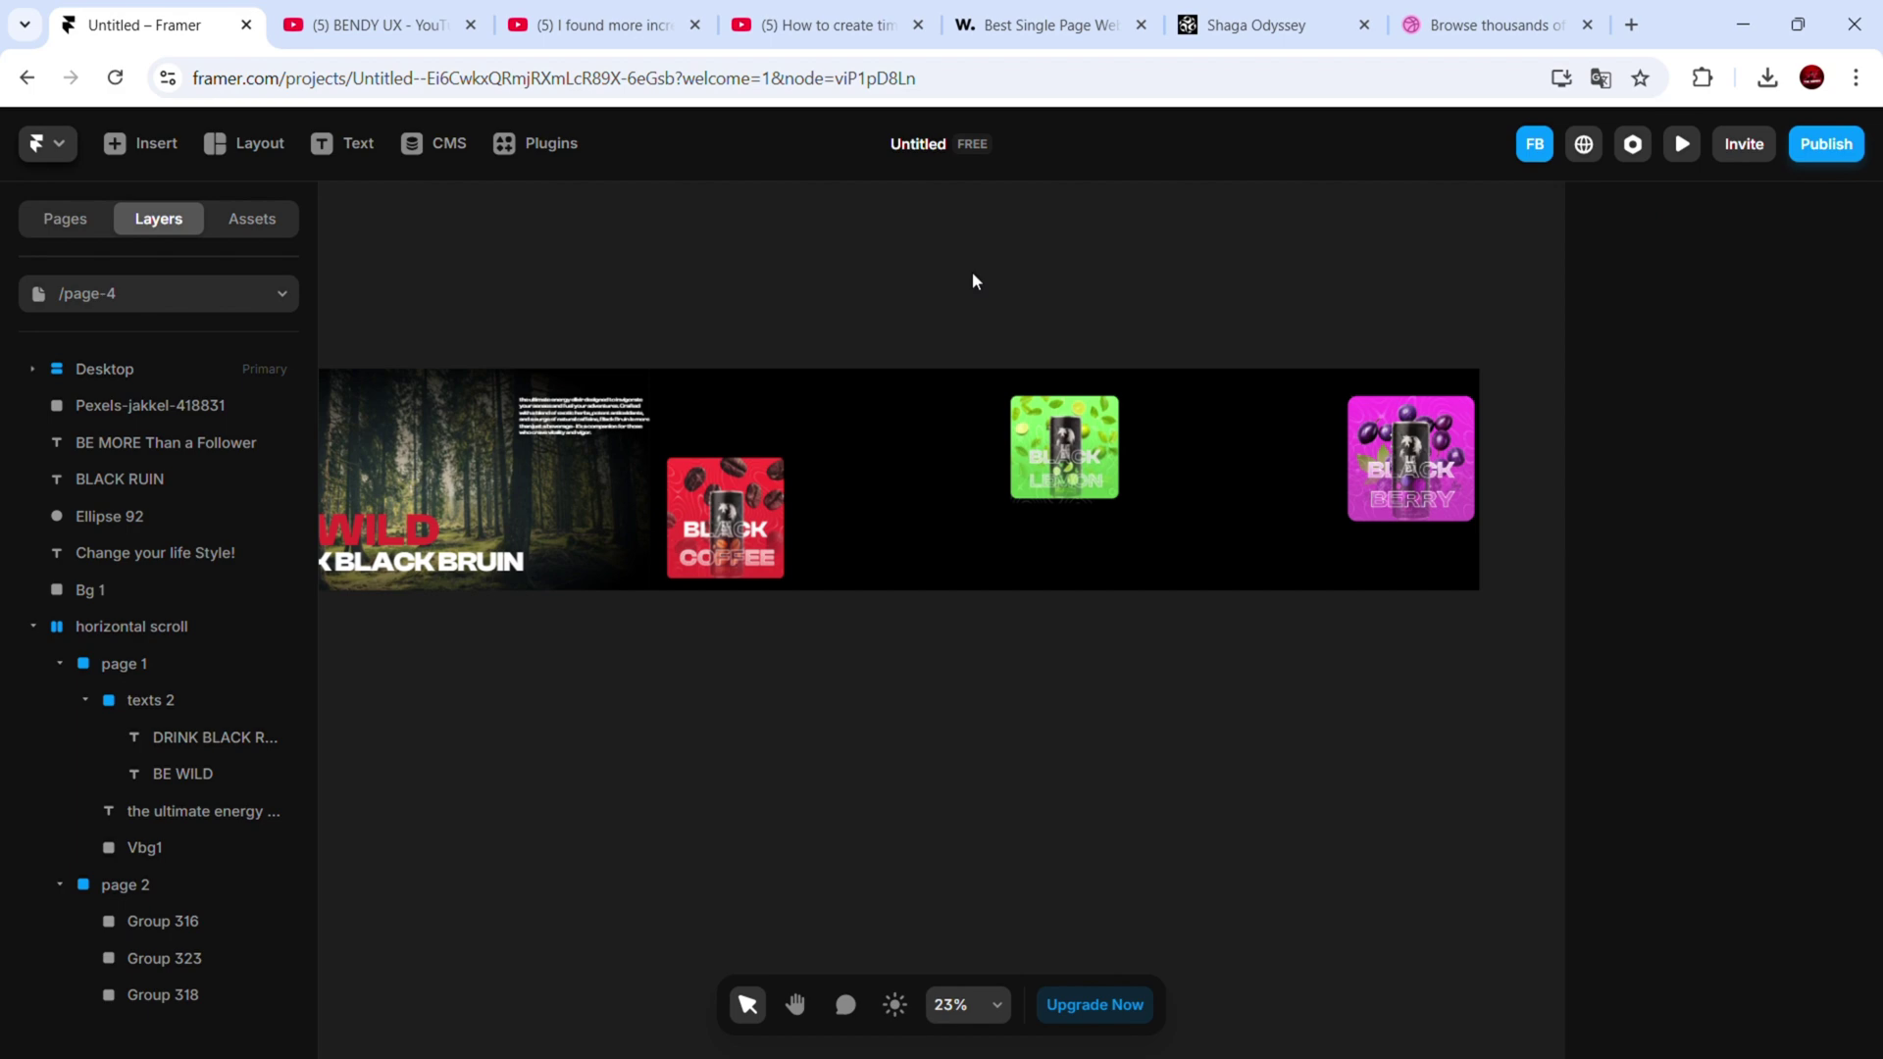
Place the BE MORE Than a Follower and Change your life Style! headings among the cards on page 2
scroll(1045, 492, down, 5)
drag(589, 550, 1461, 618)
scroll(849, 701, up, 8)
drag(795, 495, 778, 496)
scroll(802, 674, down, 5)
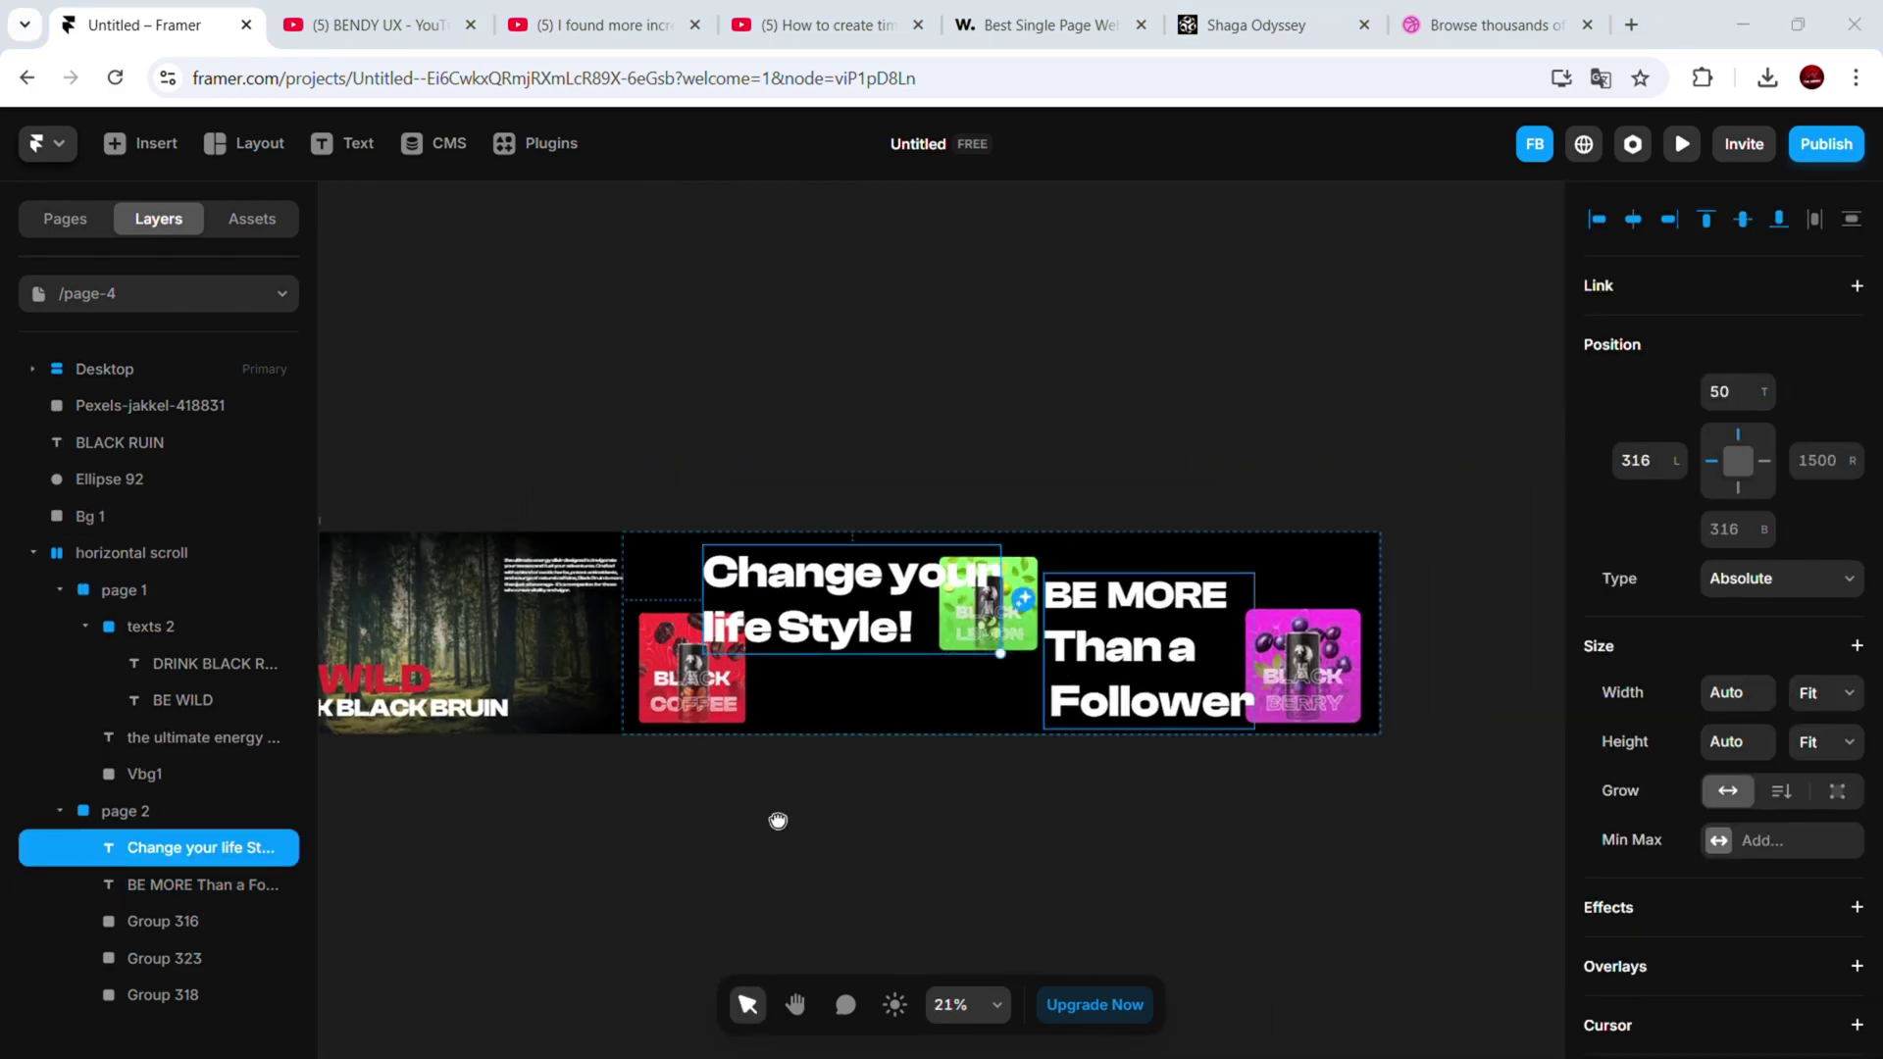
Scale down and reposition the headings and flavour cards so they spread across page 2 without overlapping
scroll(589, 579, up, 4)
click(824, 734)
drag(879, 644, 837, 681)
drag(981, 628, 967, 627)
drag(1286, 719, 1188, 680)
mouse_move(962, 598)
mouse_down()
mouse_move(962, 634)
mouse_move(957, 605)
mouse_up()
drag(1304, 600, 1195, 649)
scroll(1194, 650, right, 7)
drag(834, 745, 760, 701)
drag(1206, 676, 1159, 724)
drag(1130, 793, 1122, 799)
scroll(981, 637, down, 3)
drag(964, 636, 977, 643)
scroll(991, 461, down, 4)
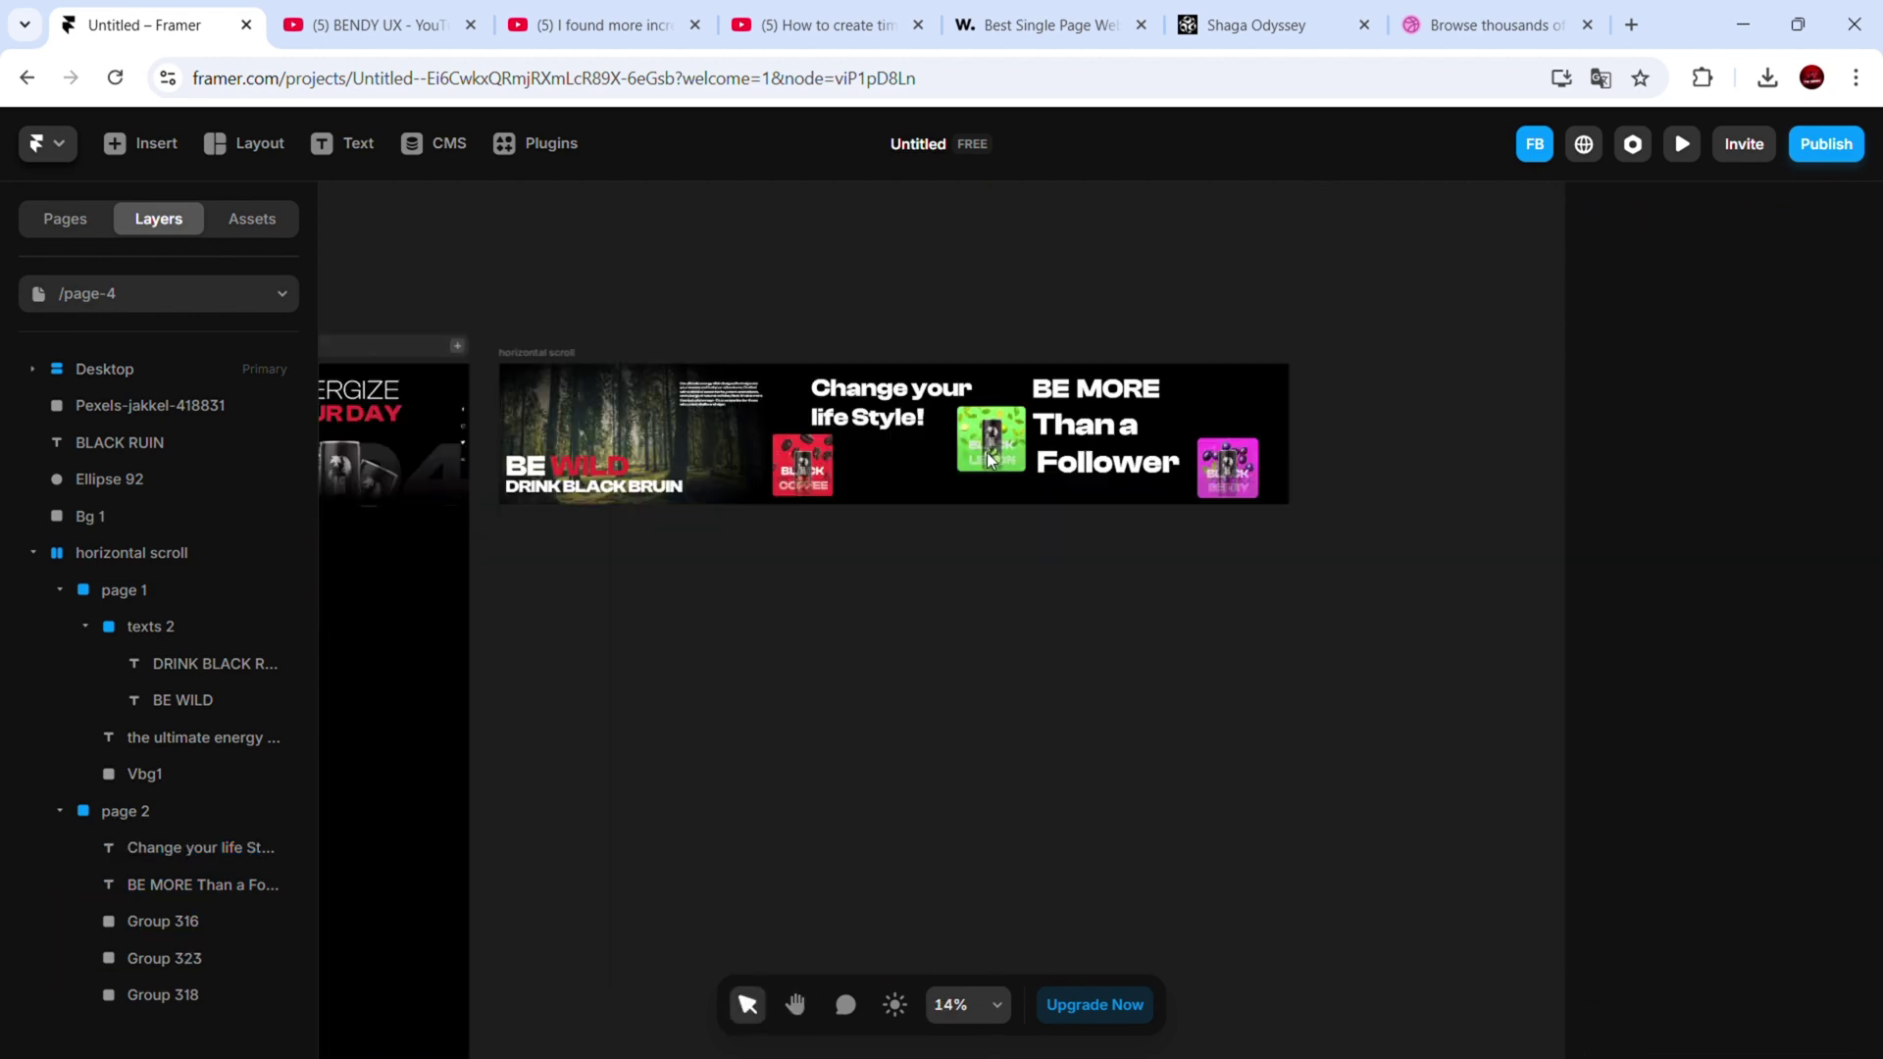
Move the horizontal scroll frame into the sticky section of the Desktop page, directly below the hero
scroll(991, 461, left, 3)
click(870, 426)
drag(854, 414, 583, 567)
drag(839, 488, 1055, 534)
scroll(1127, 435, down, 3)
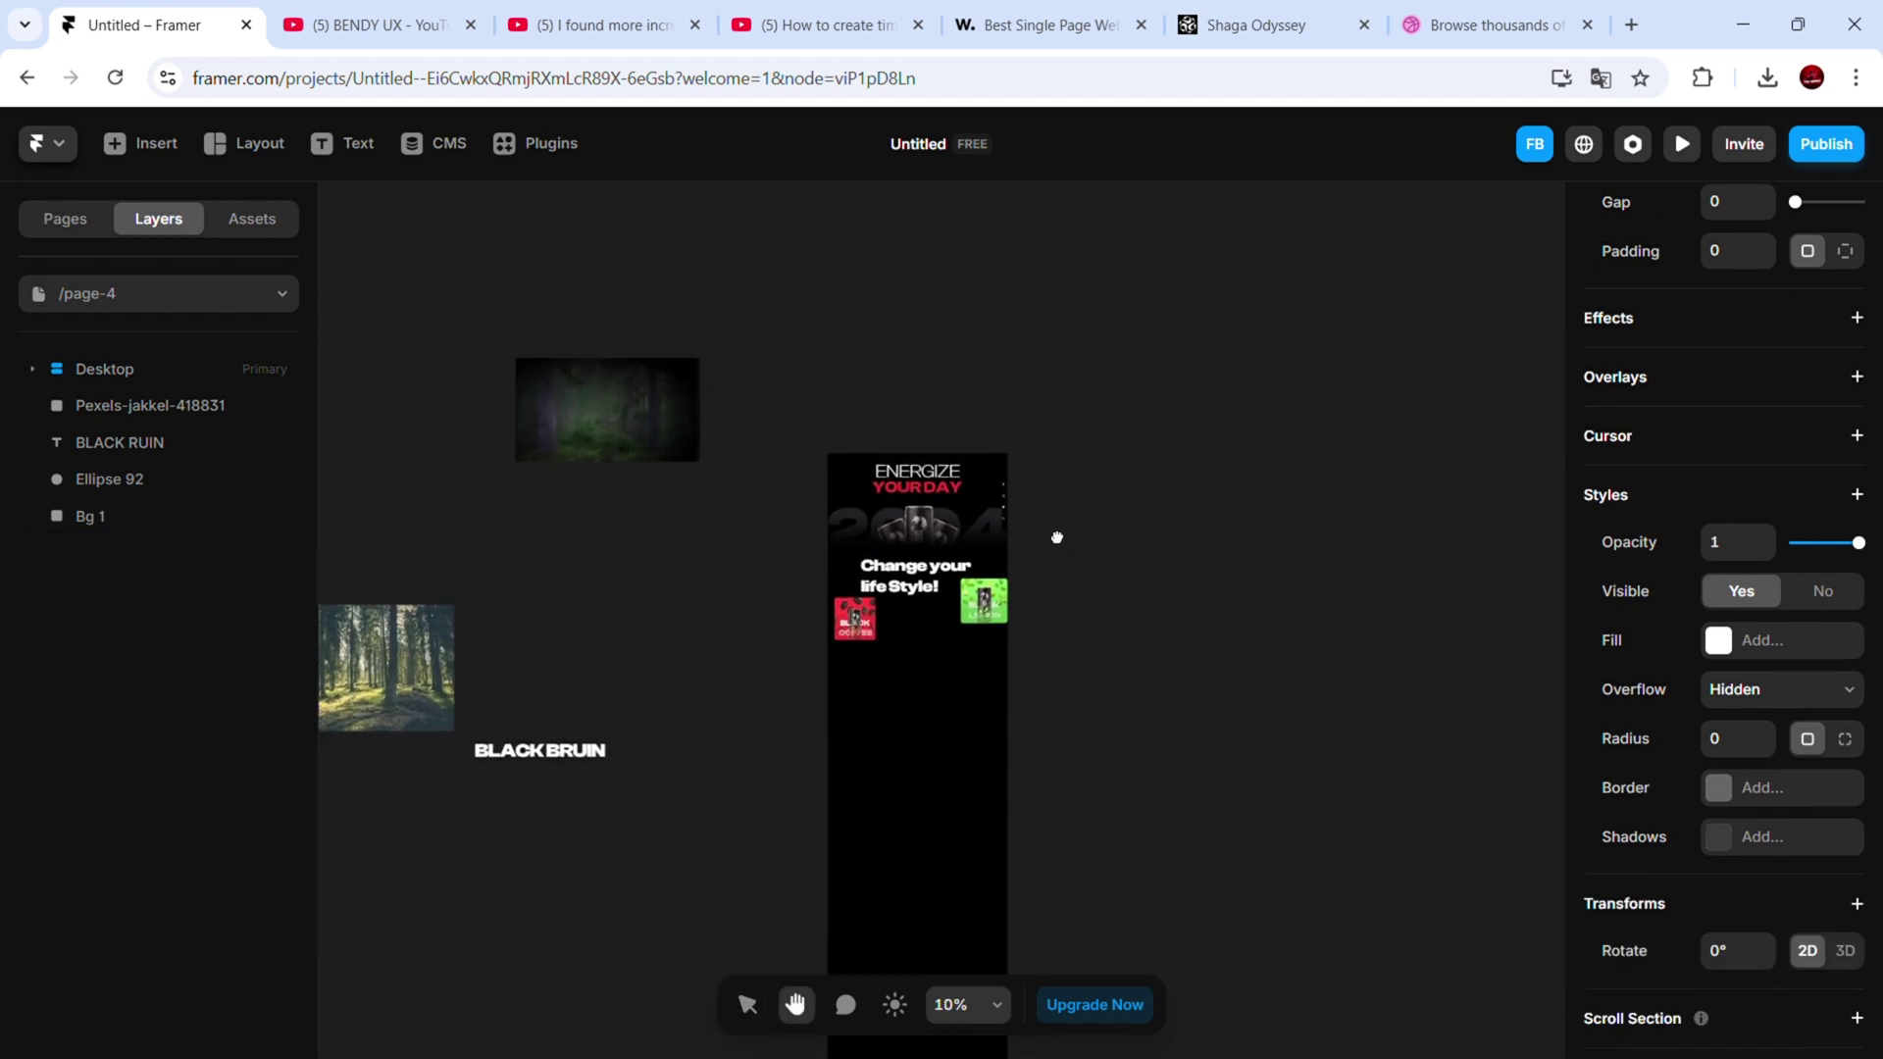
key(v)
click(856, 585)
scroll(1693, 432, up, 8)
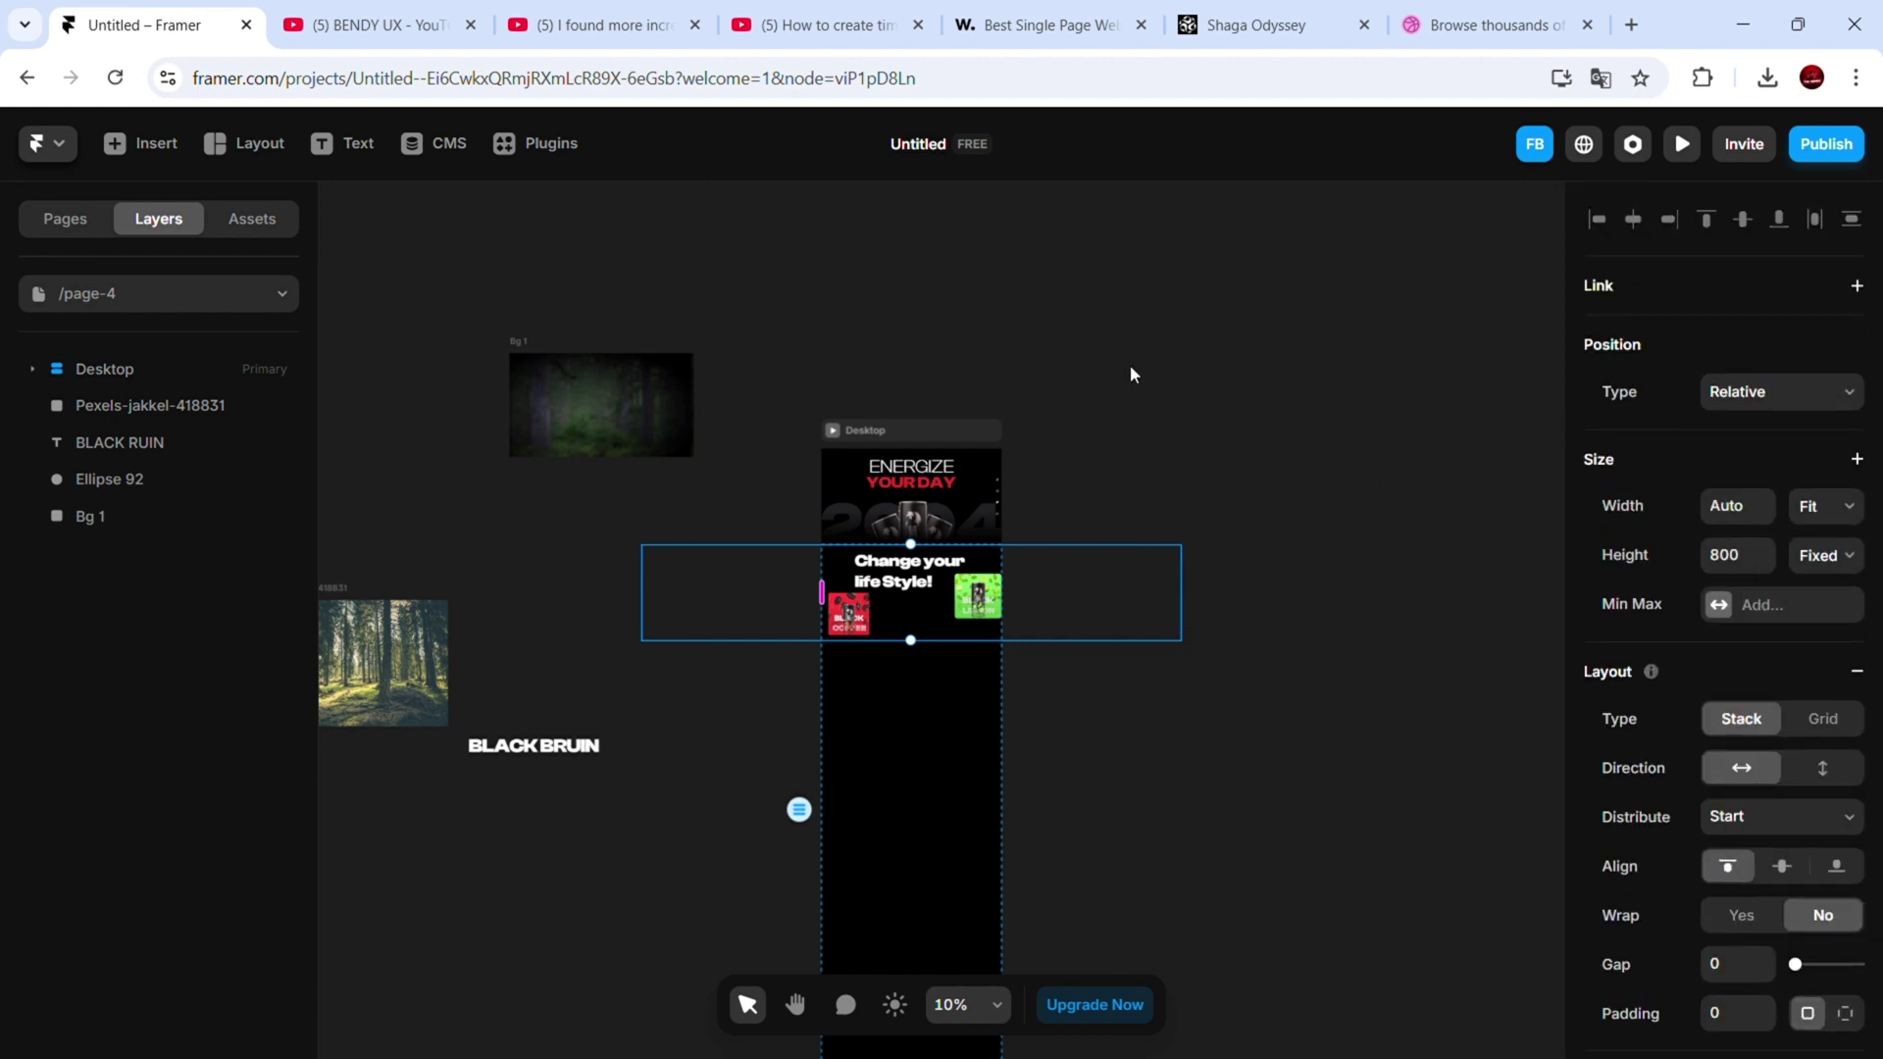
Align the sticky stack's content to the left so page 1 shows inside the Desktop page
click(884, 672)
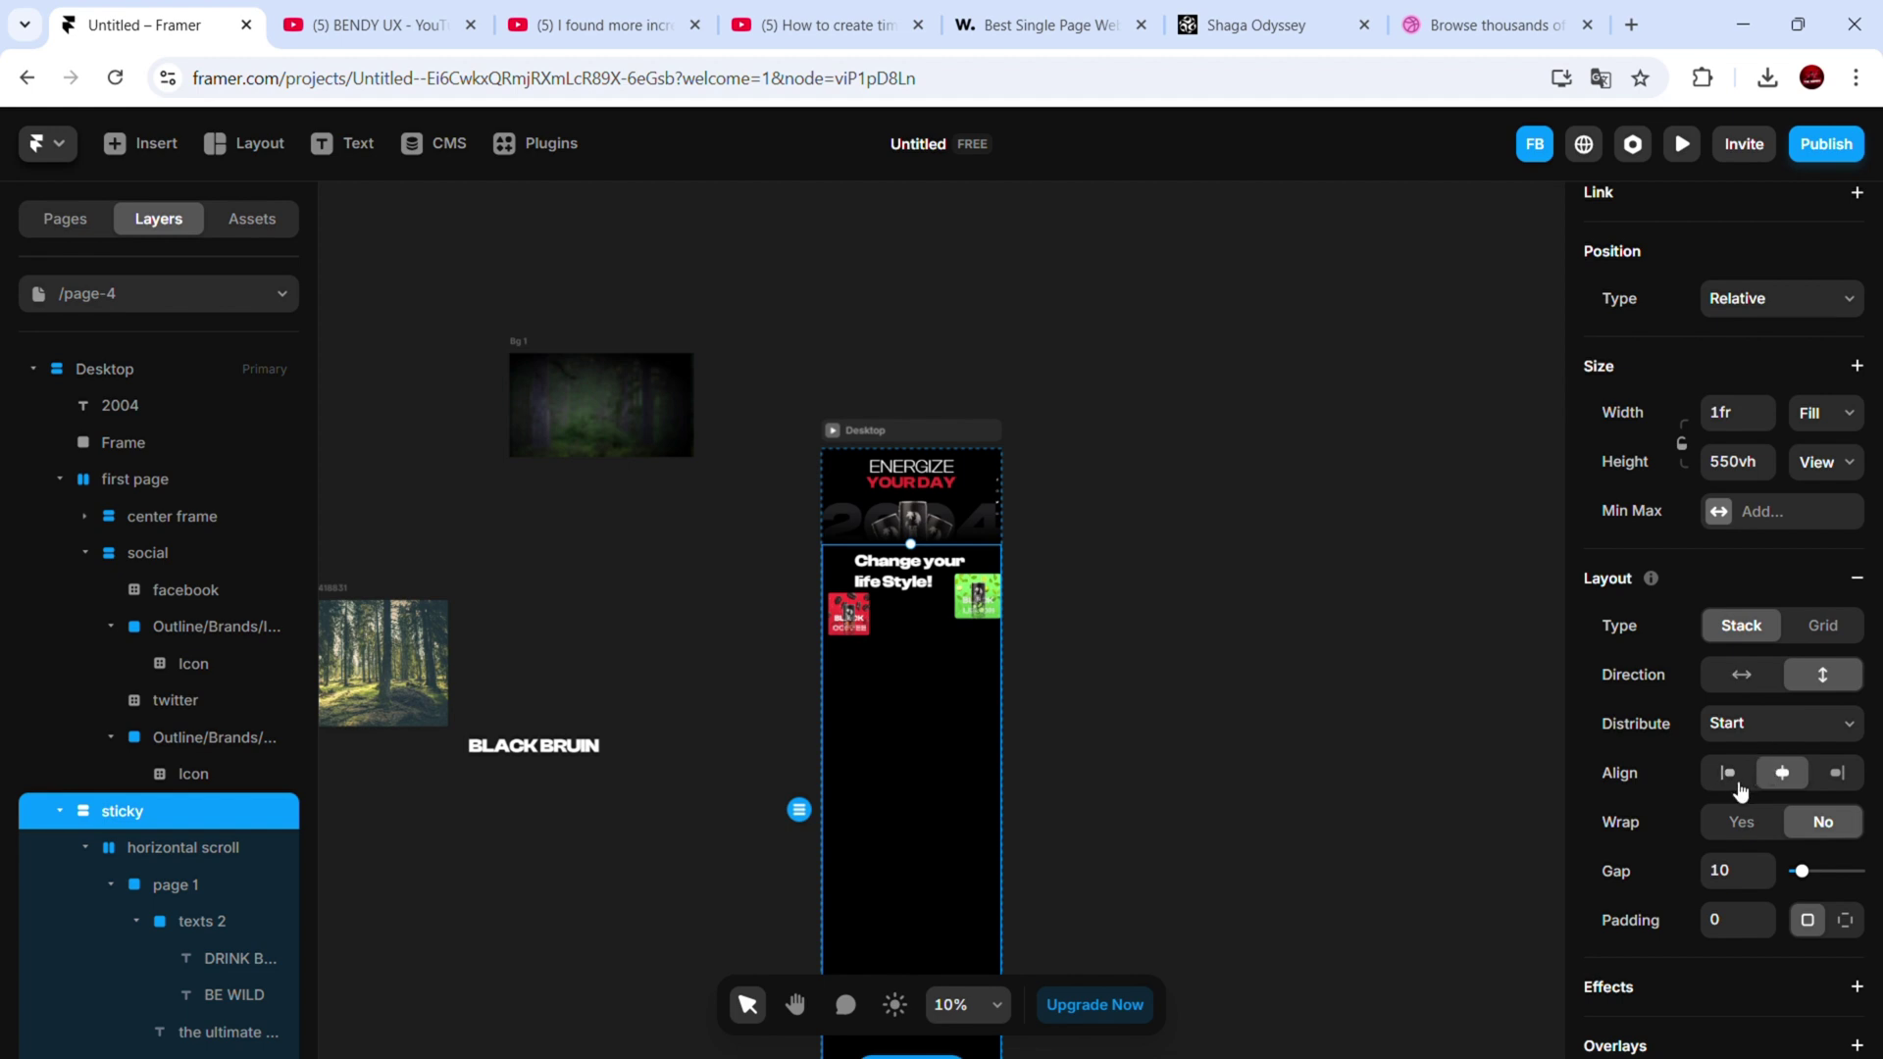
click(1726, 775)
click(1098, 620)
scroll(921, 586, up, 3)
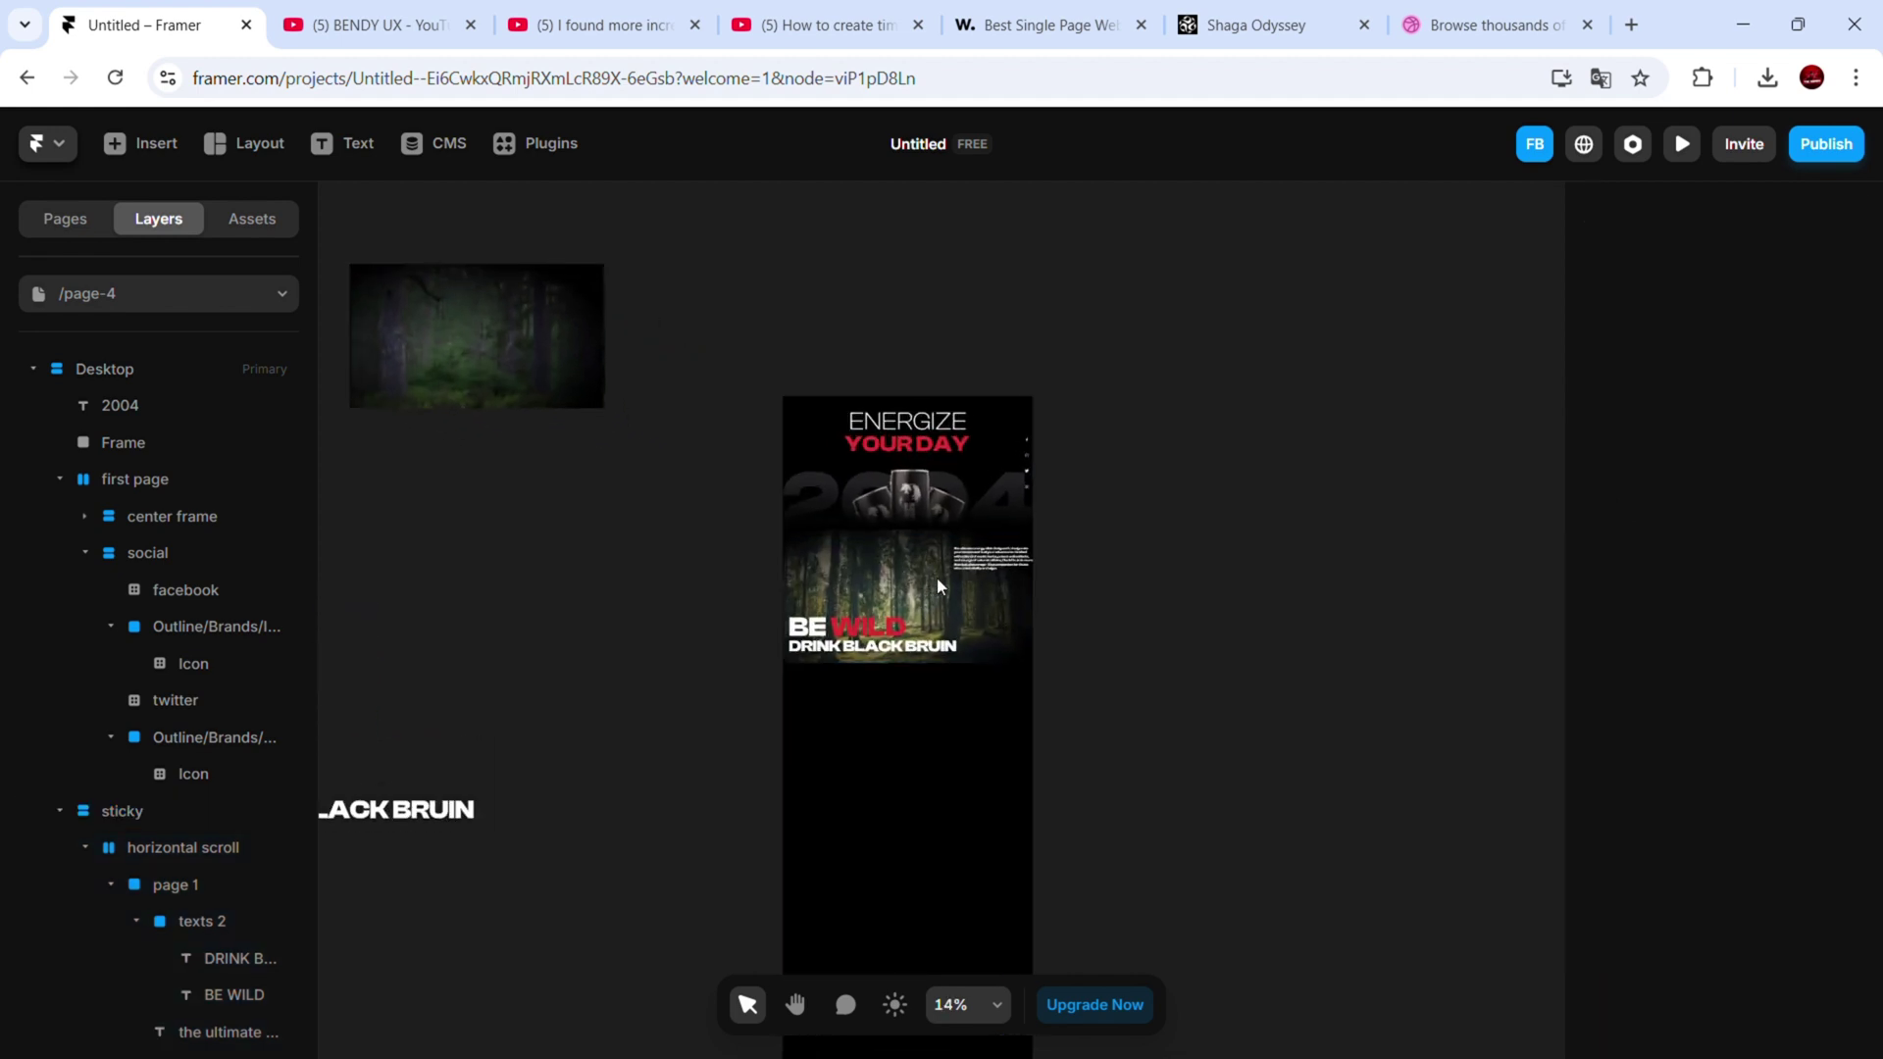
scroll(938, 577, up, 3)
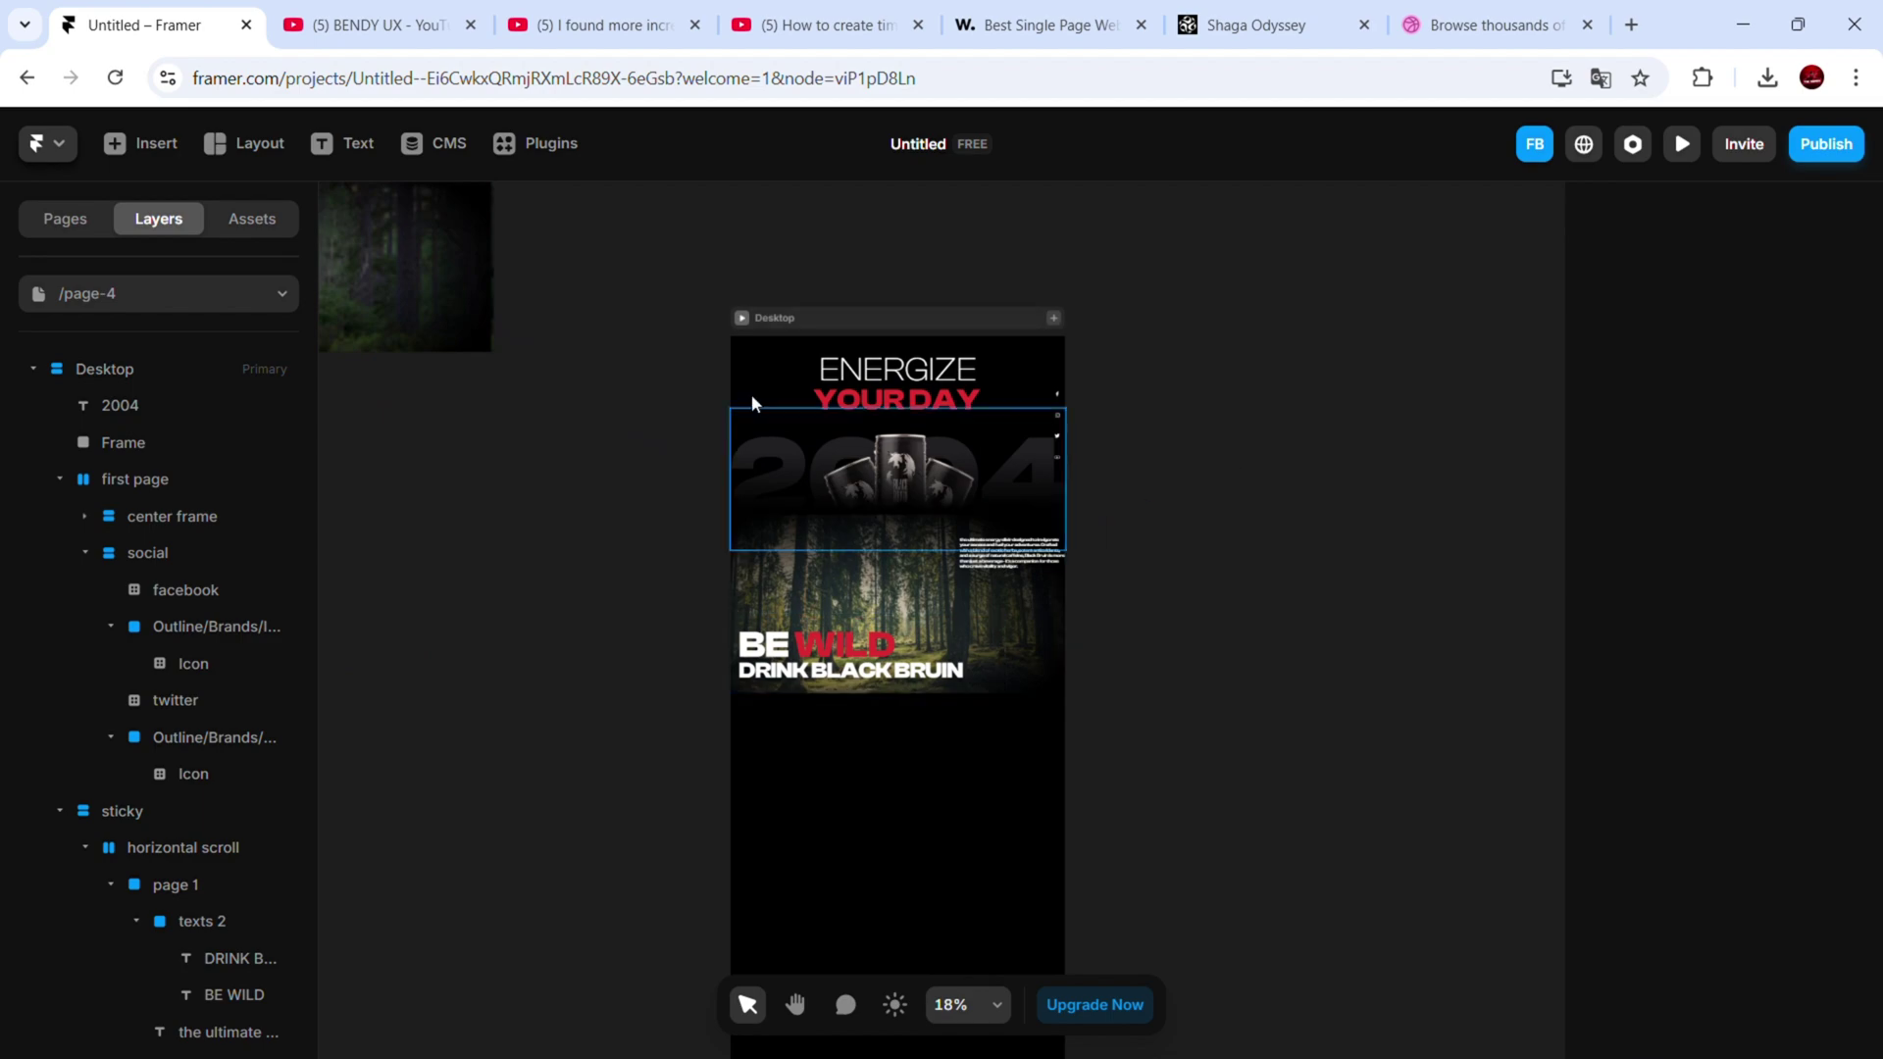
Preview the Desktop page and check how the forest section behaves while scrolling
click(743, 319)
scroll(1083, 573, down, 8)
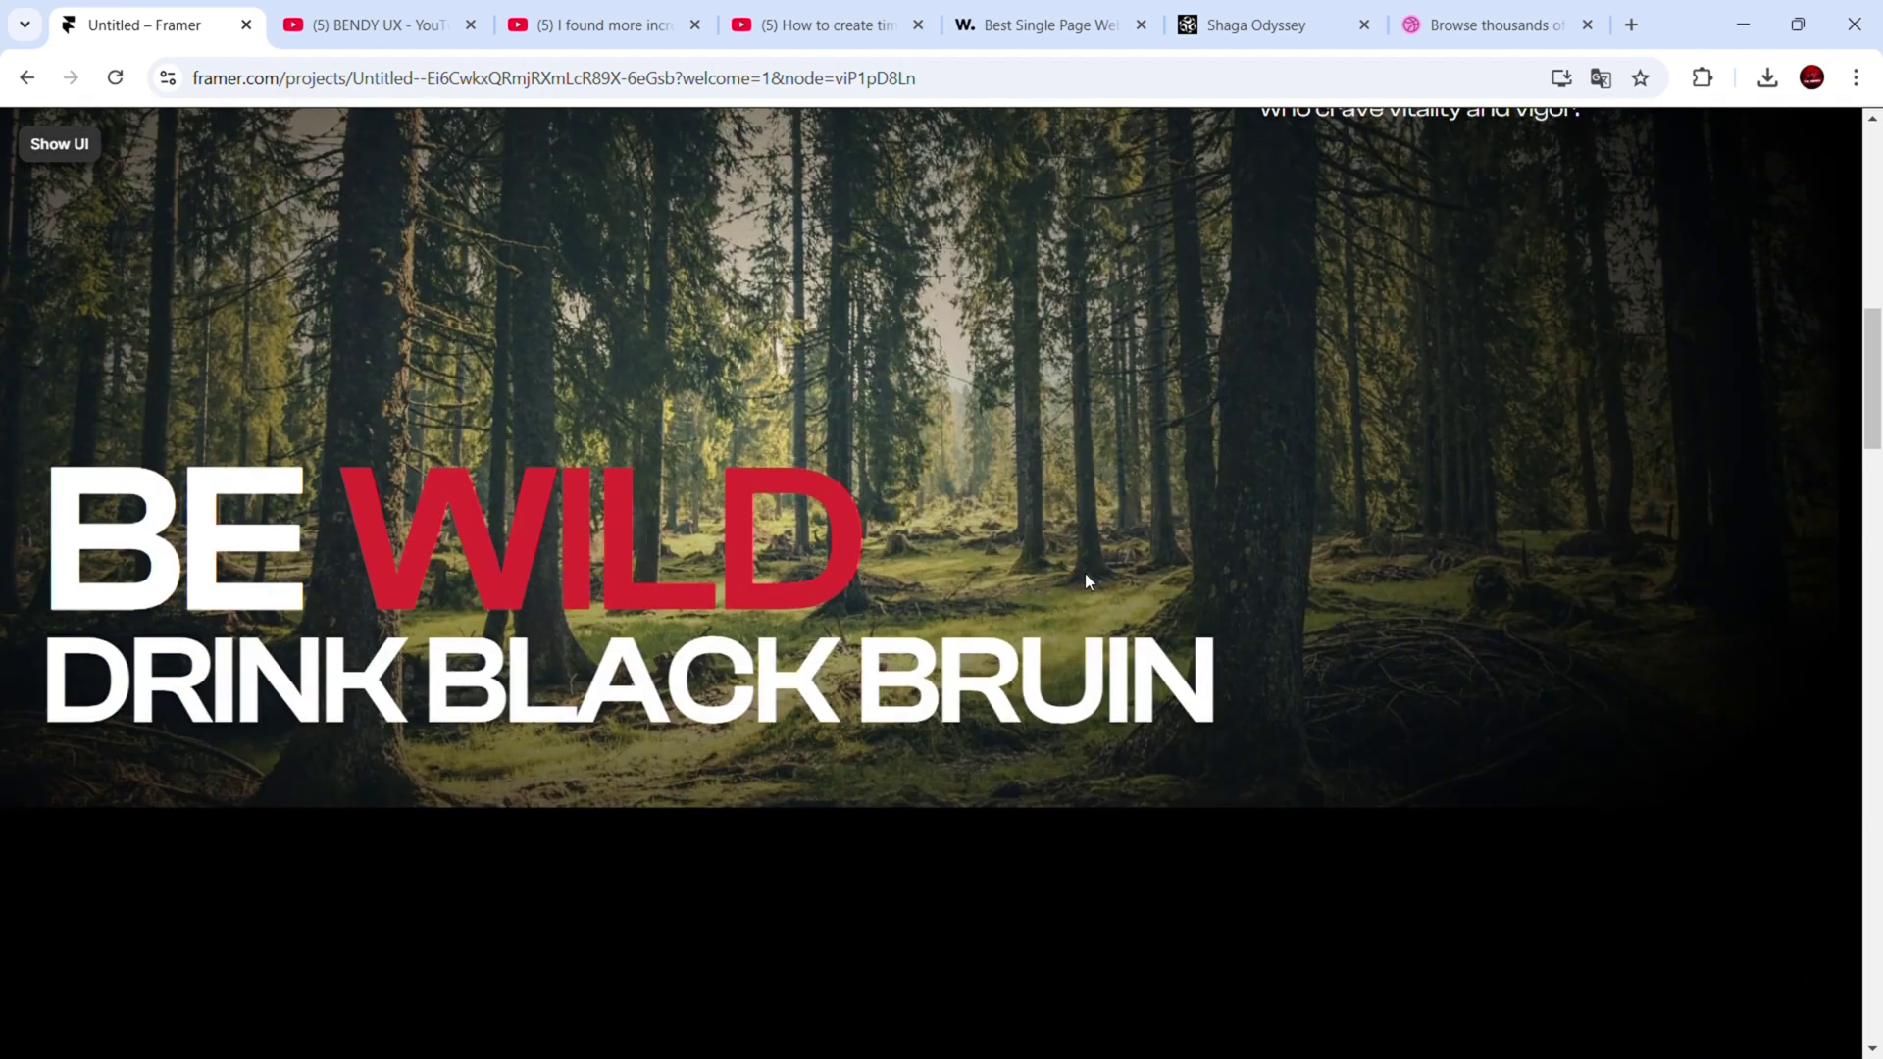
scroll(1085, 573, down, 5)
key(Escape)
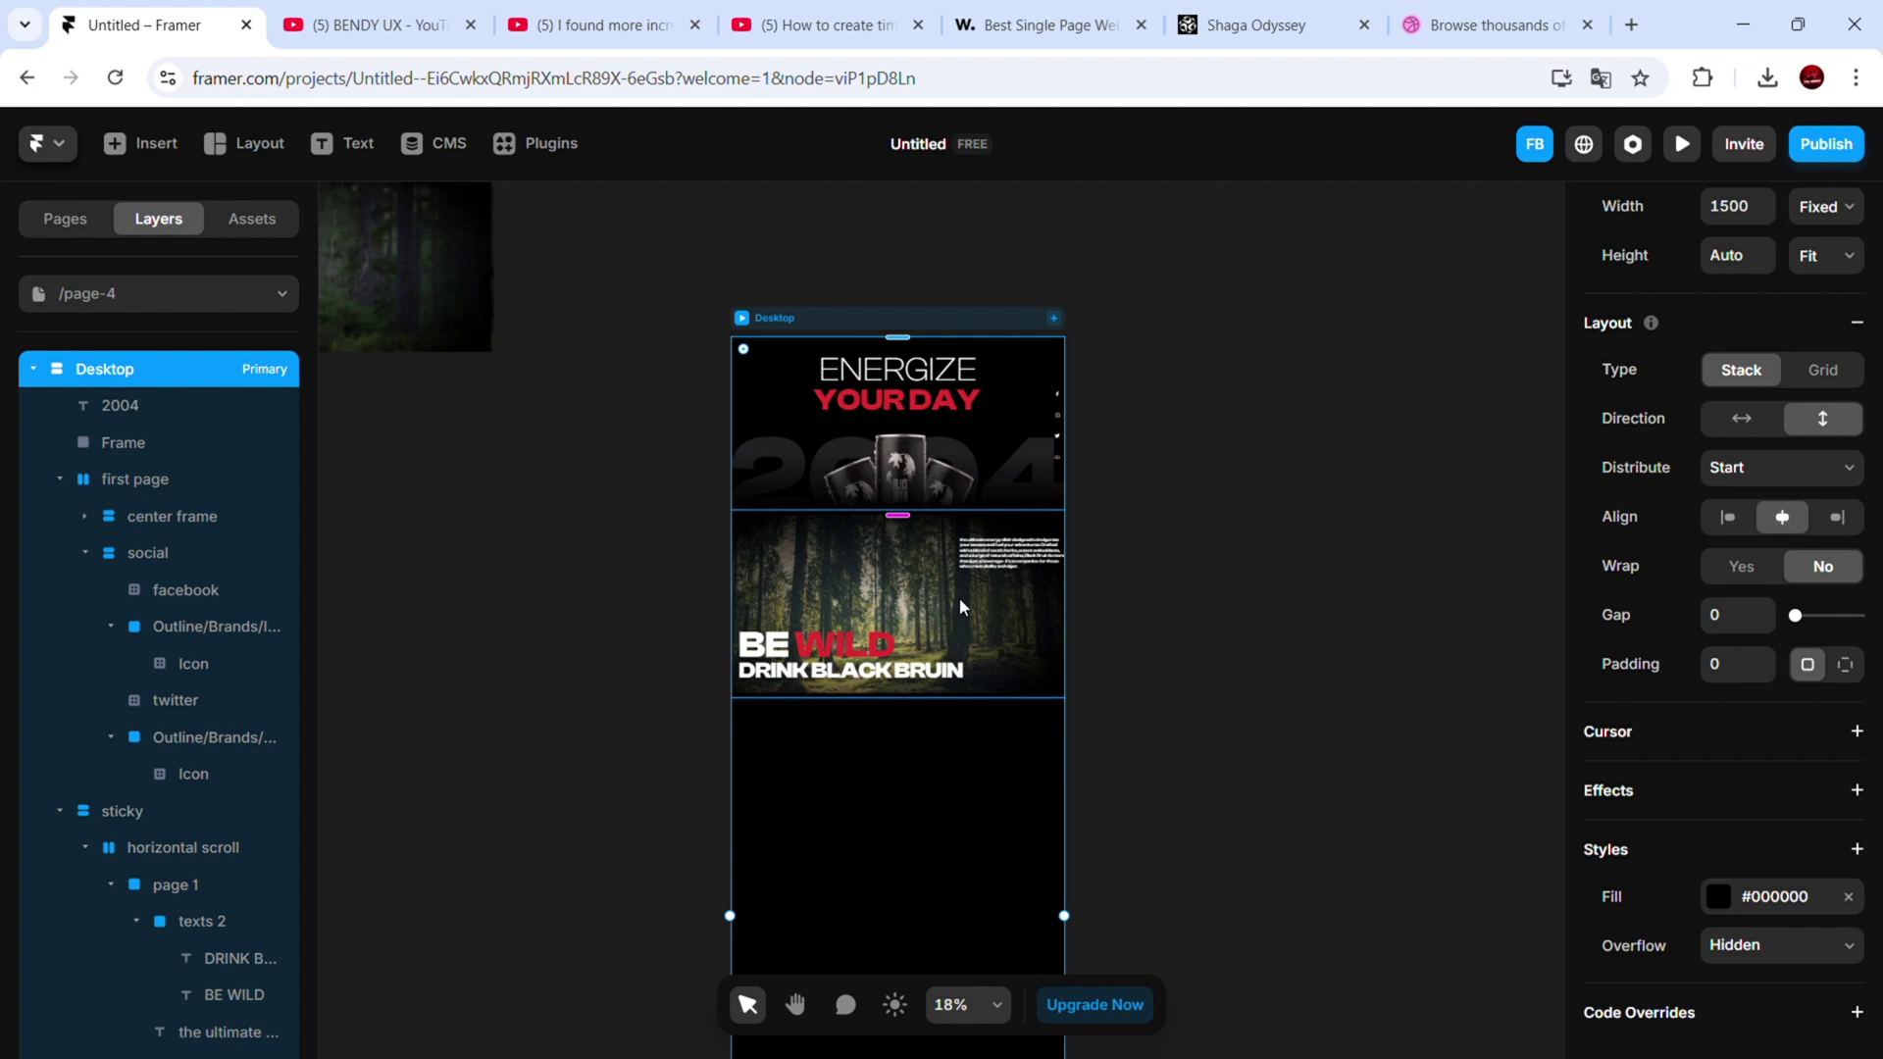
Set the horizontal scroll frame's position type to Sticky
click(958, 617)
click(928, 579)
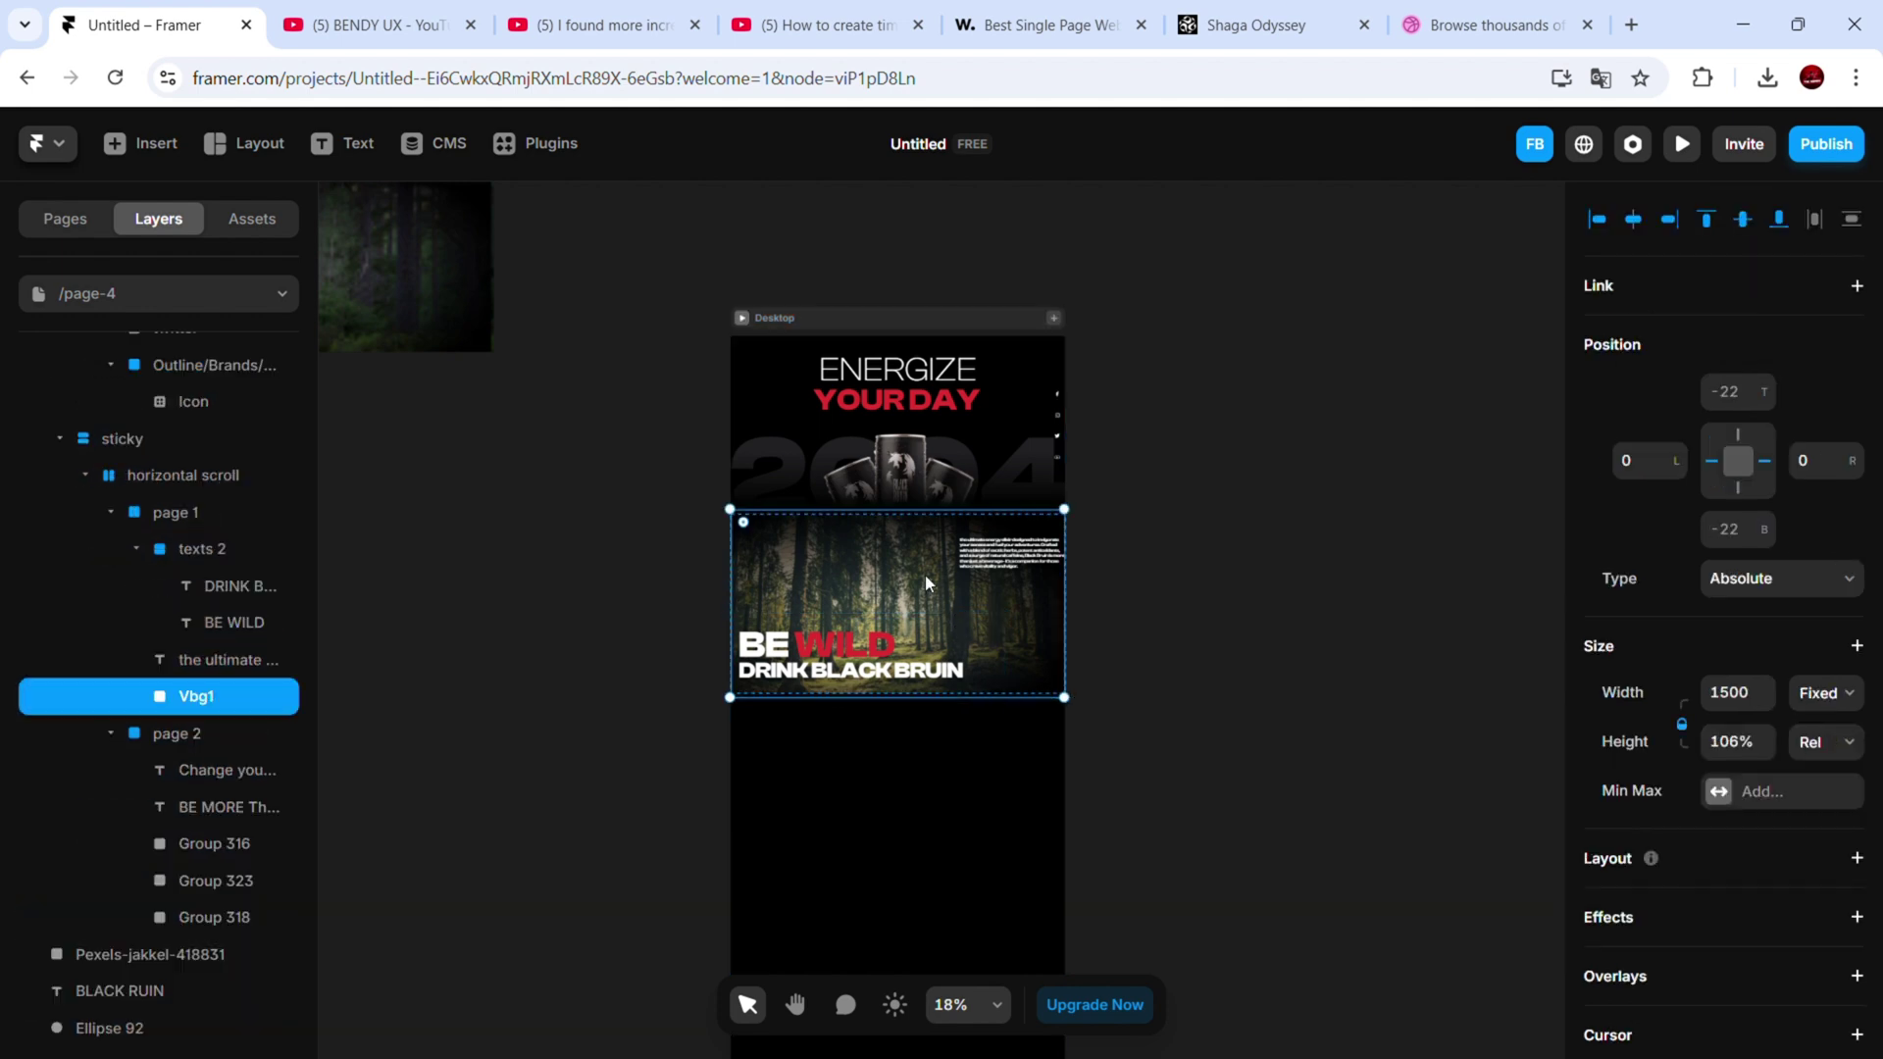
click(158, 482)
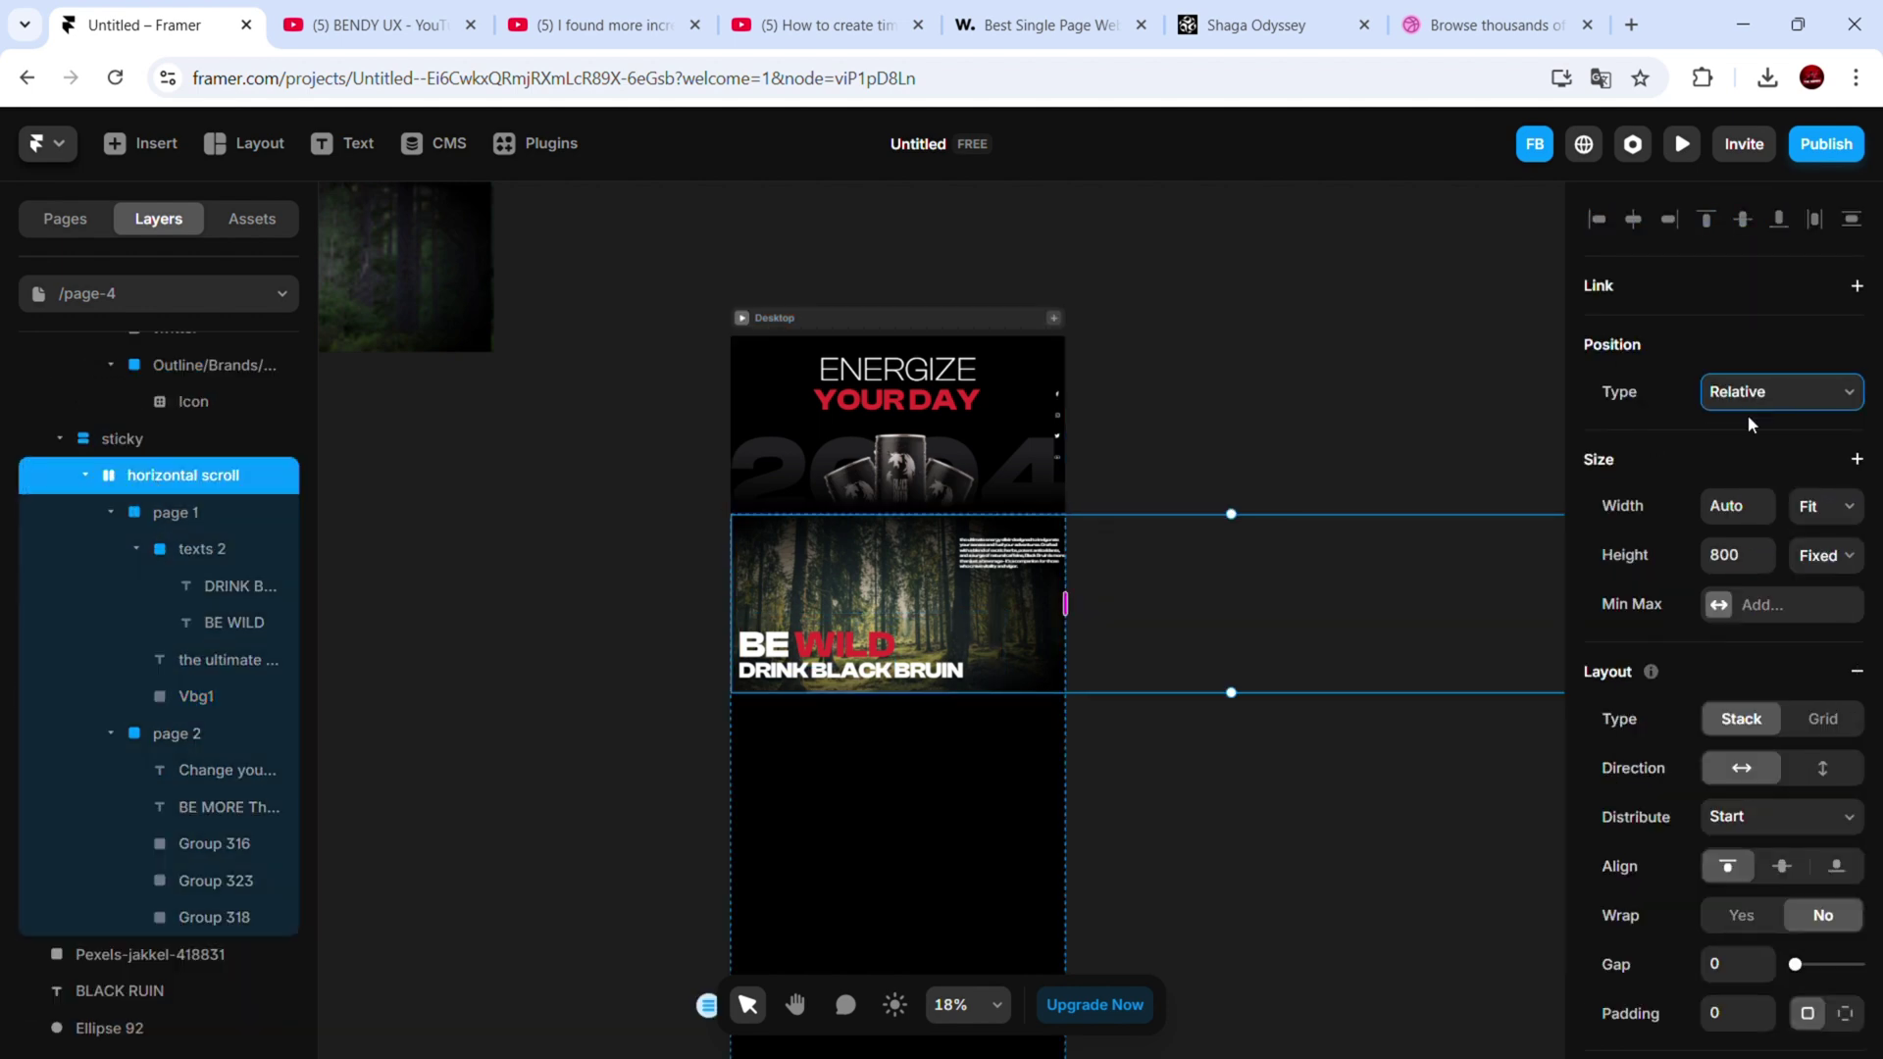
click(1738, 525)
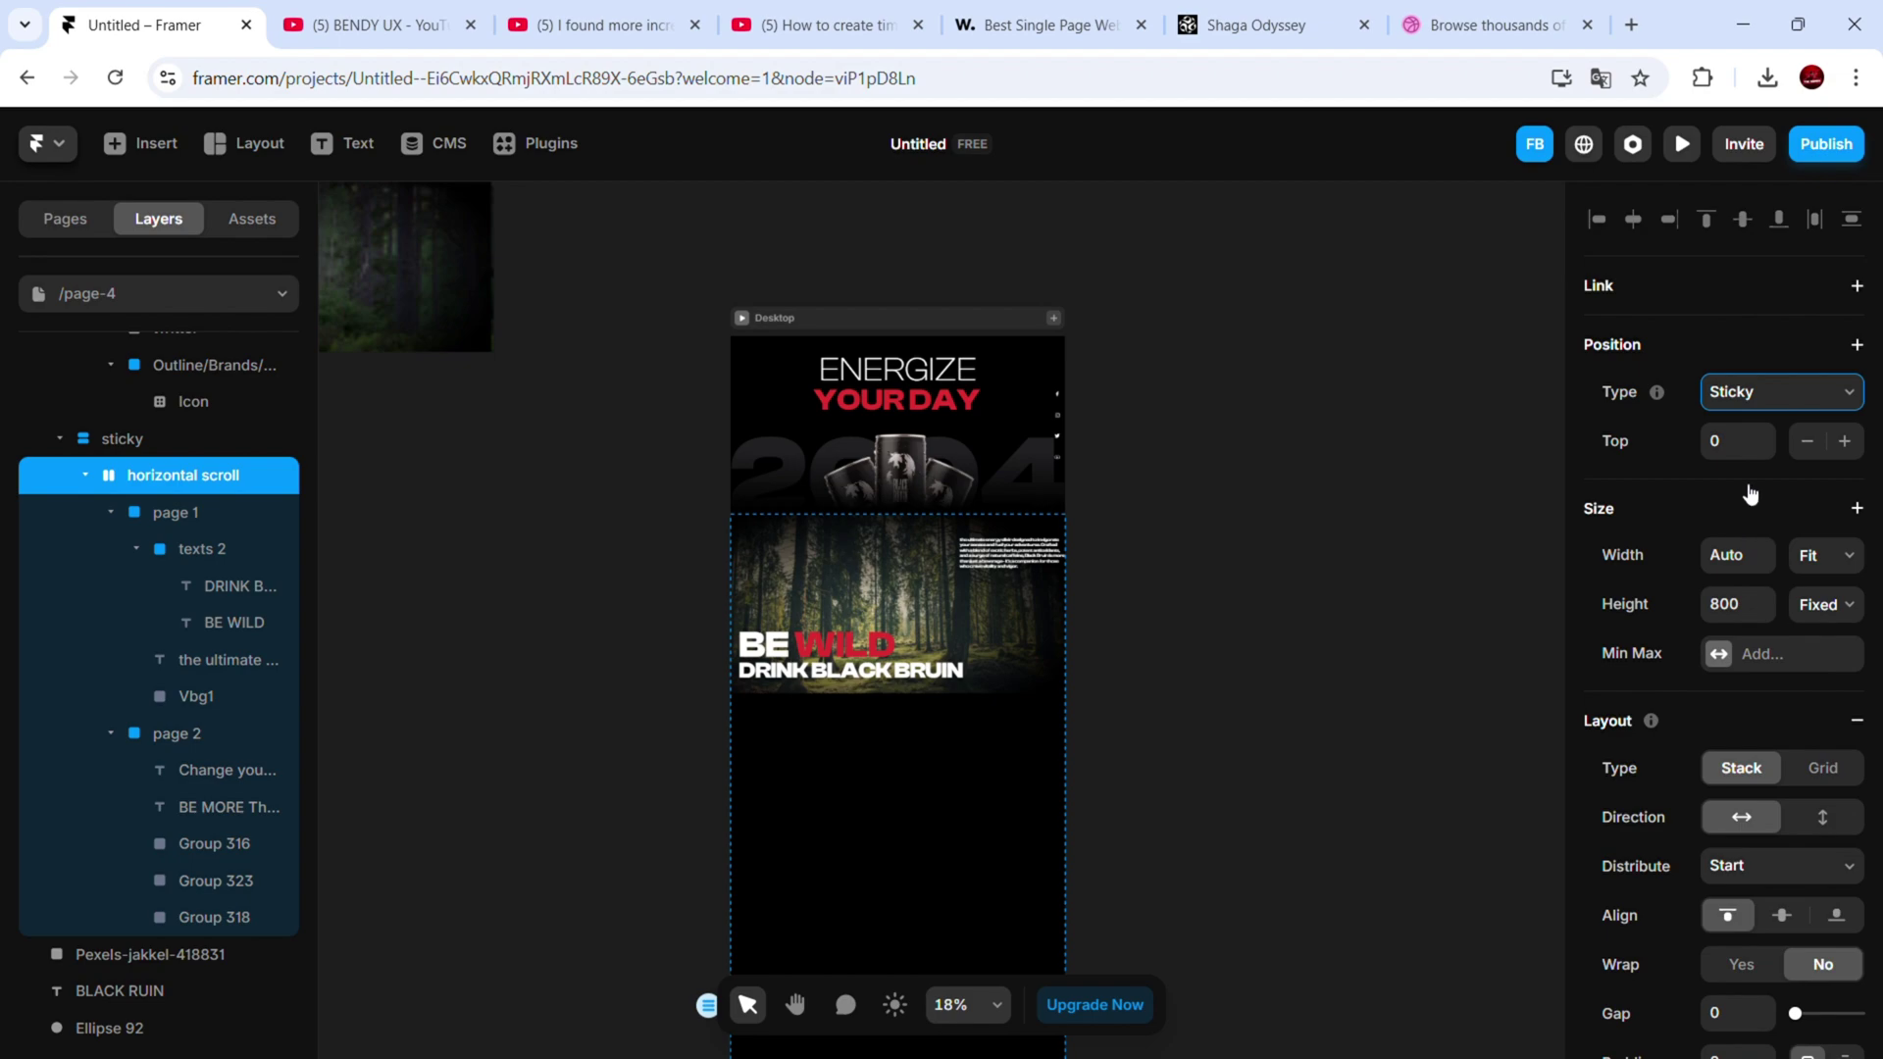
Preview the page to check whether the horizontal scroll frame sticks while scrolling
click(742, 318)
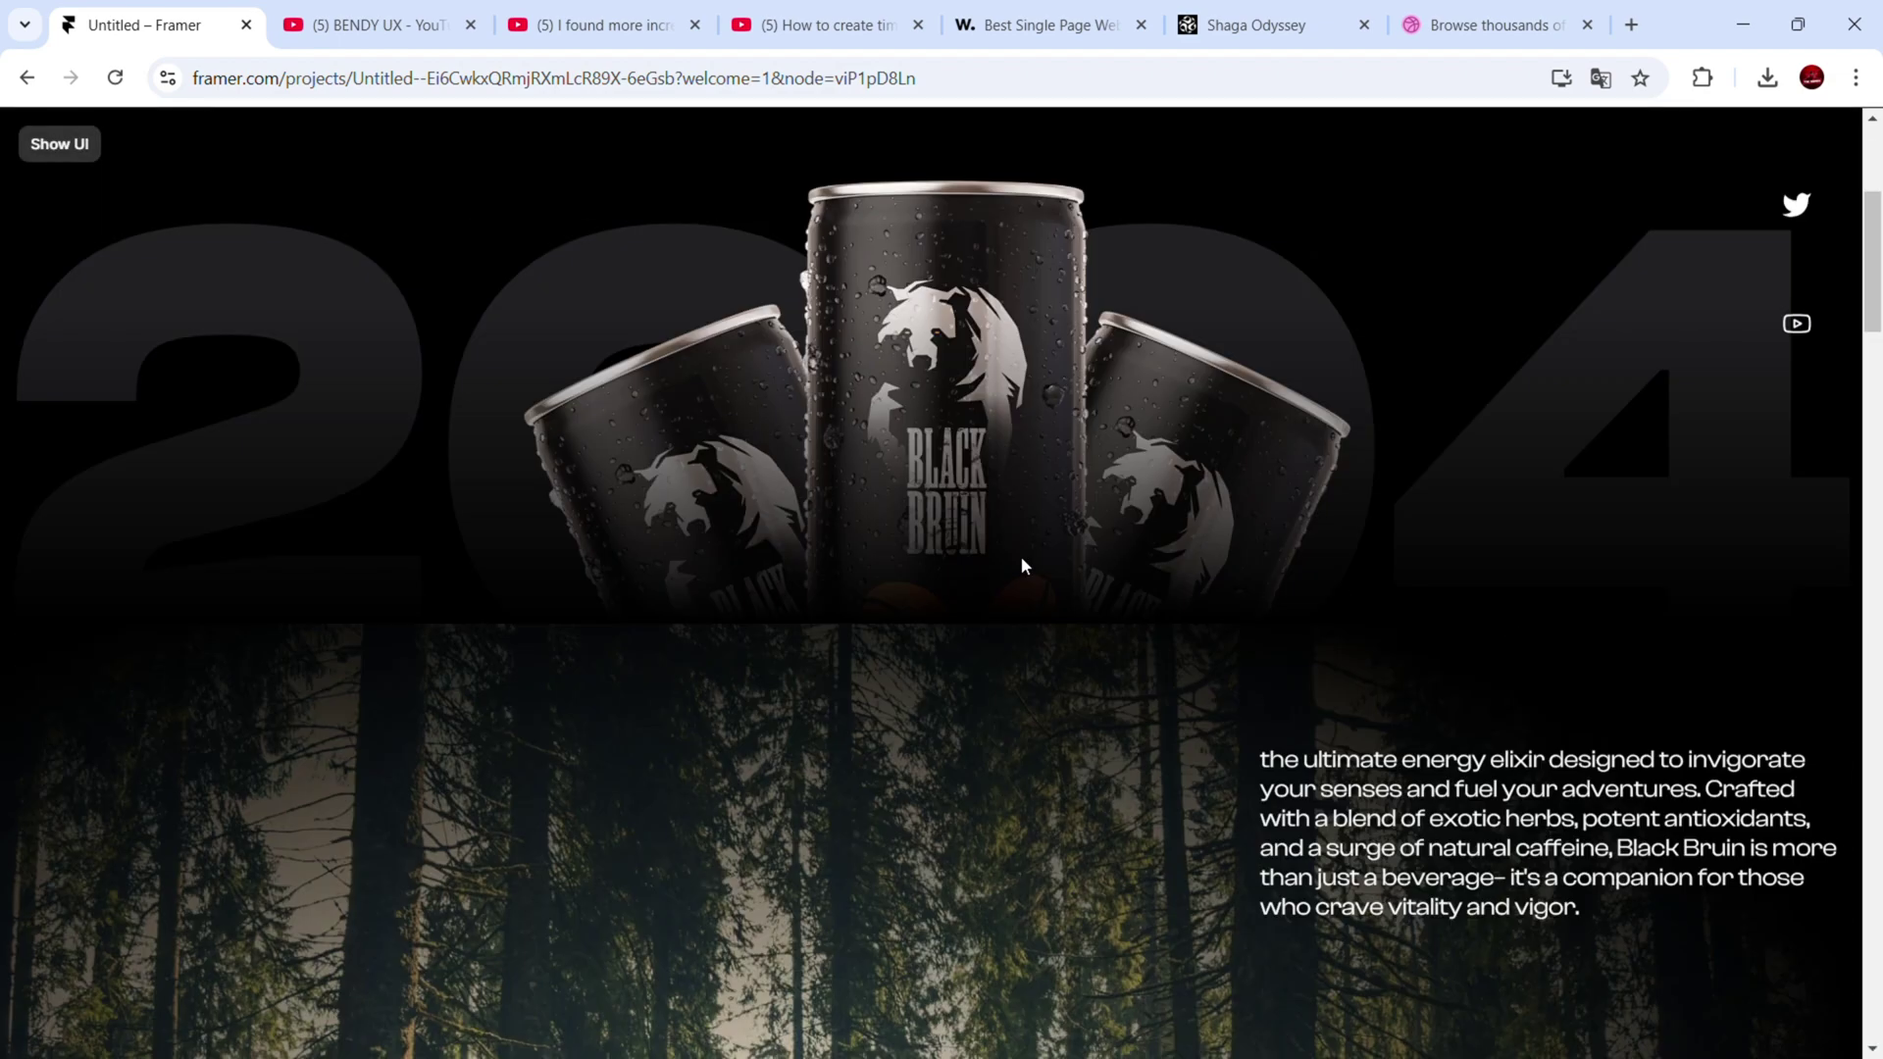
scroll(1023, 562, down, 5)
key(Escape)
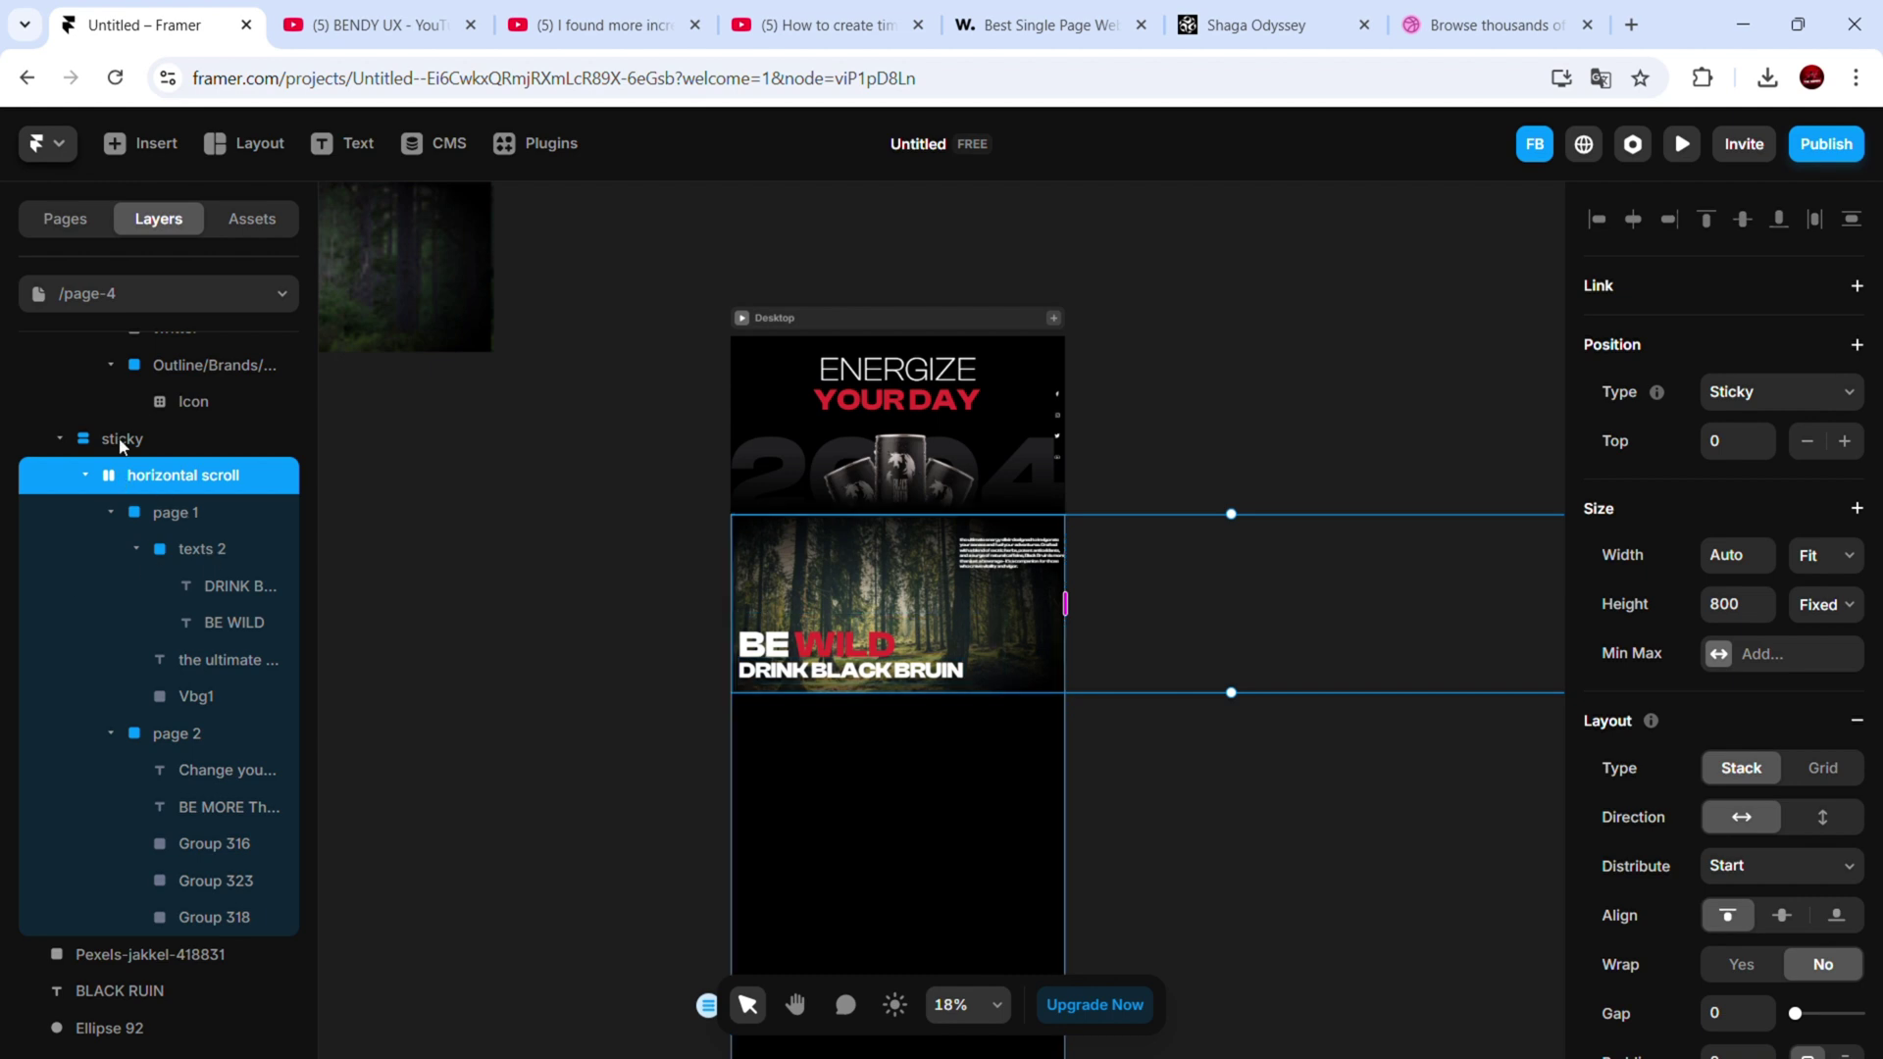
Collapse the horizontal scroll layer and set the parent sticky stack's overflow to Visible
click(86, 478)
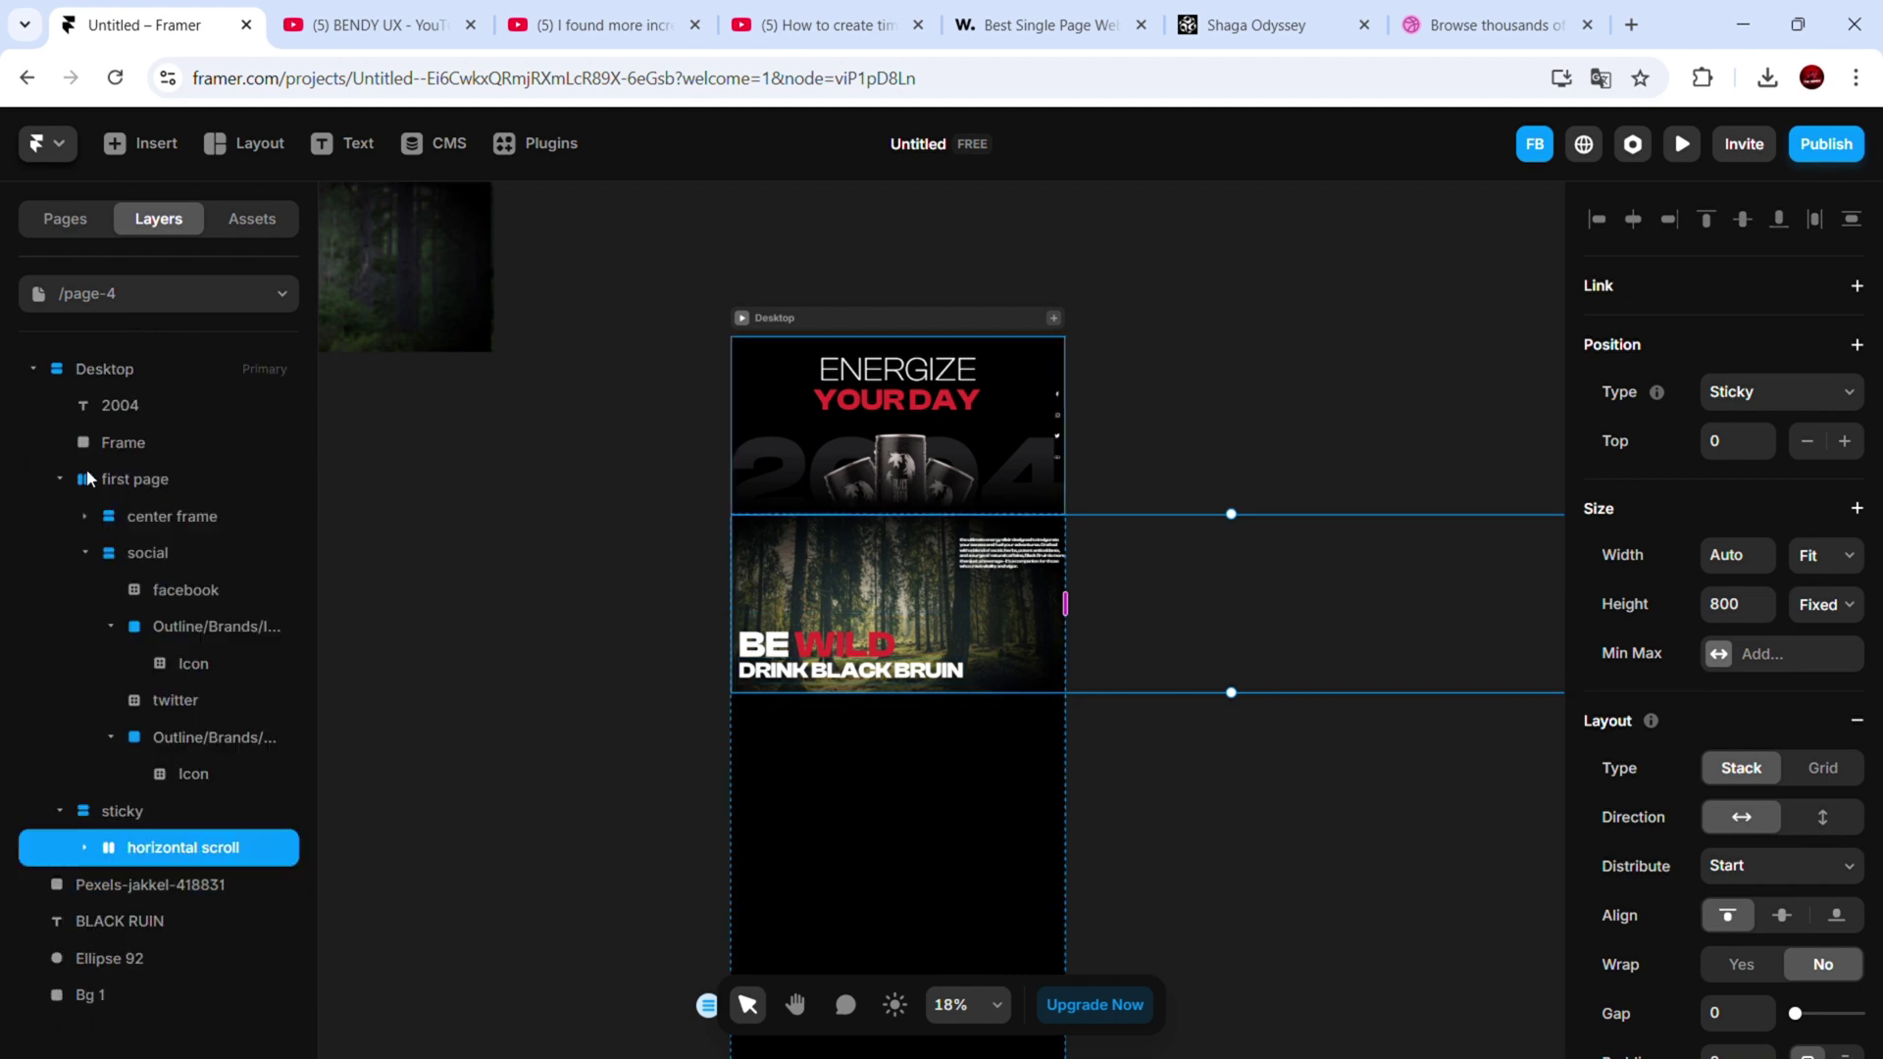
click(138, 811)
scroll(1711, 868, down, 3)
scroll(1711, 868, down, 3)
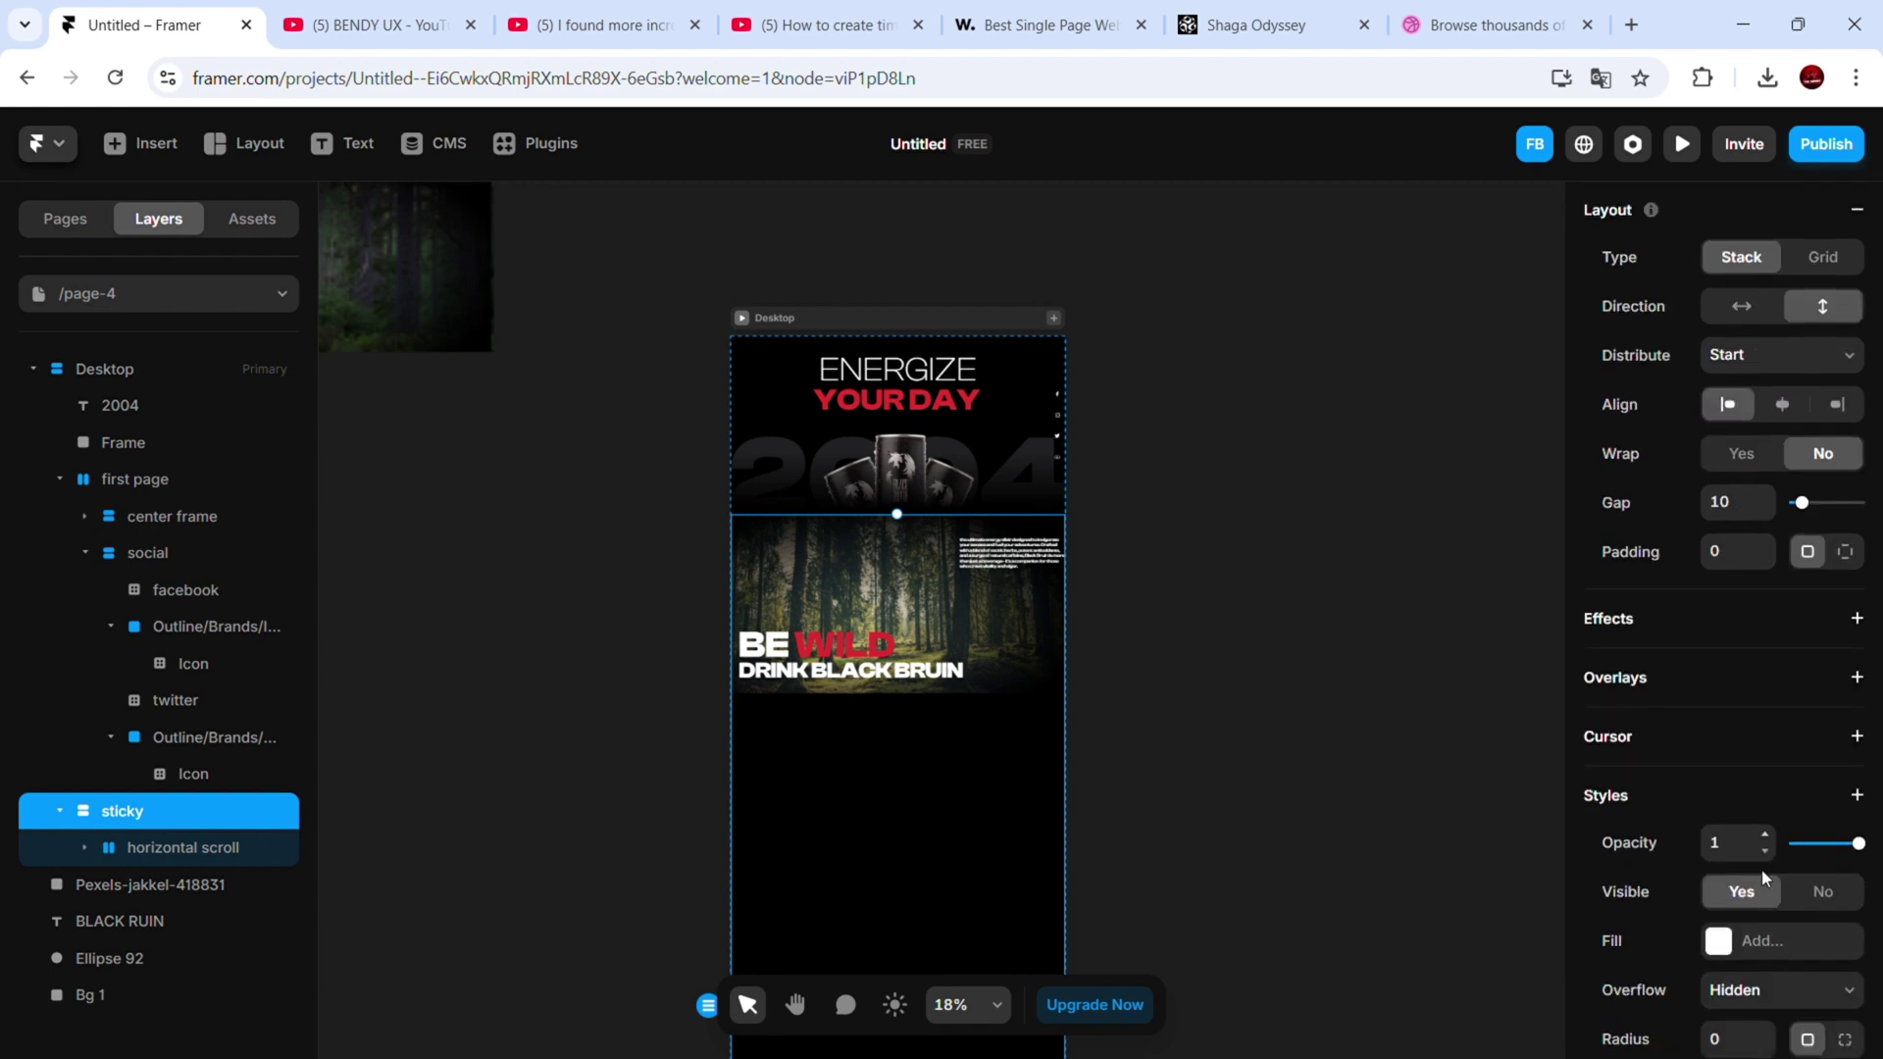
scroll(1762, 687, down, 4)
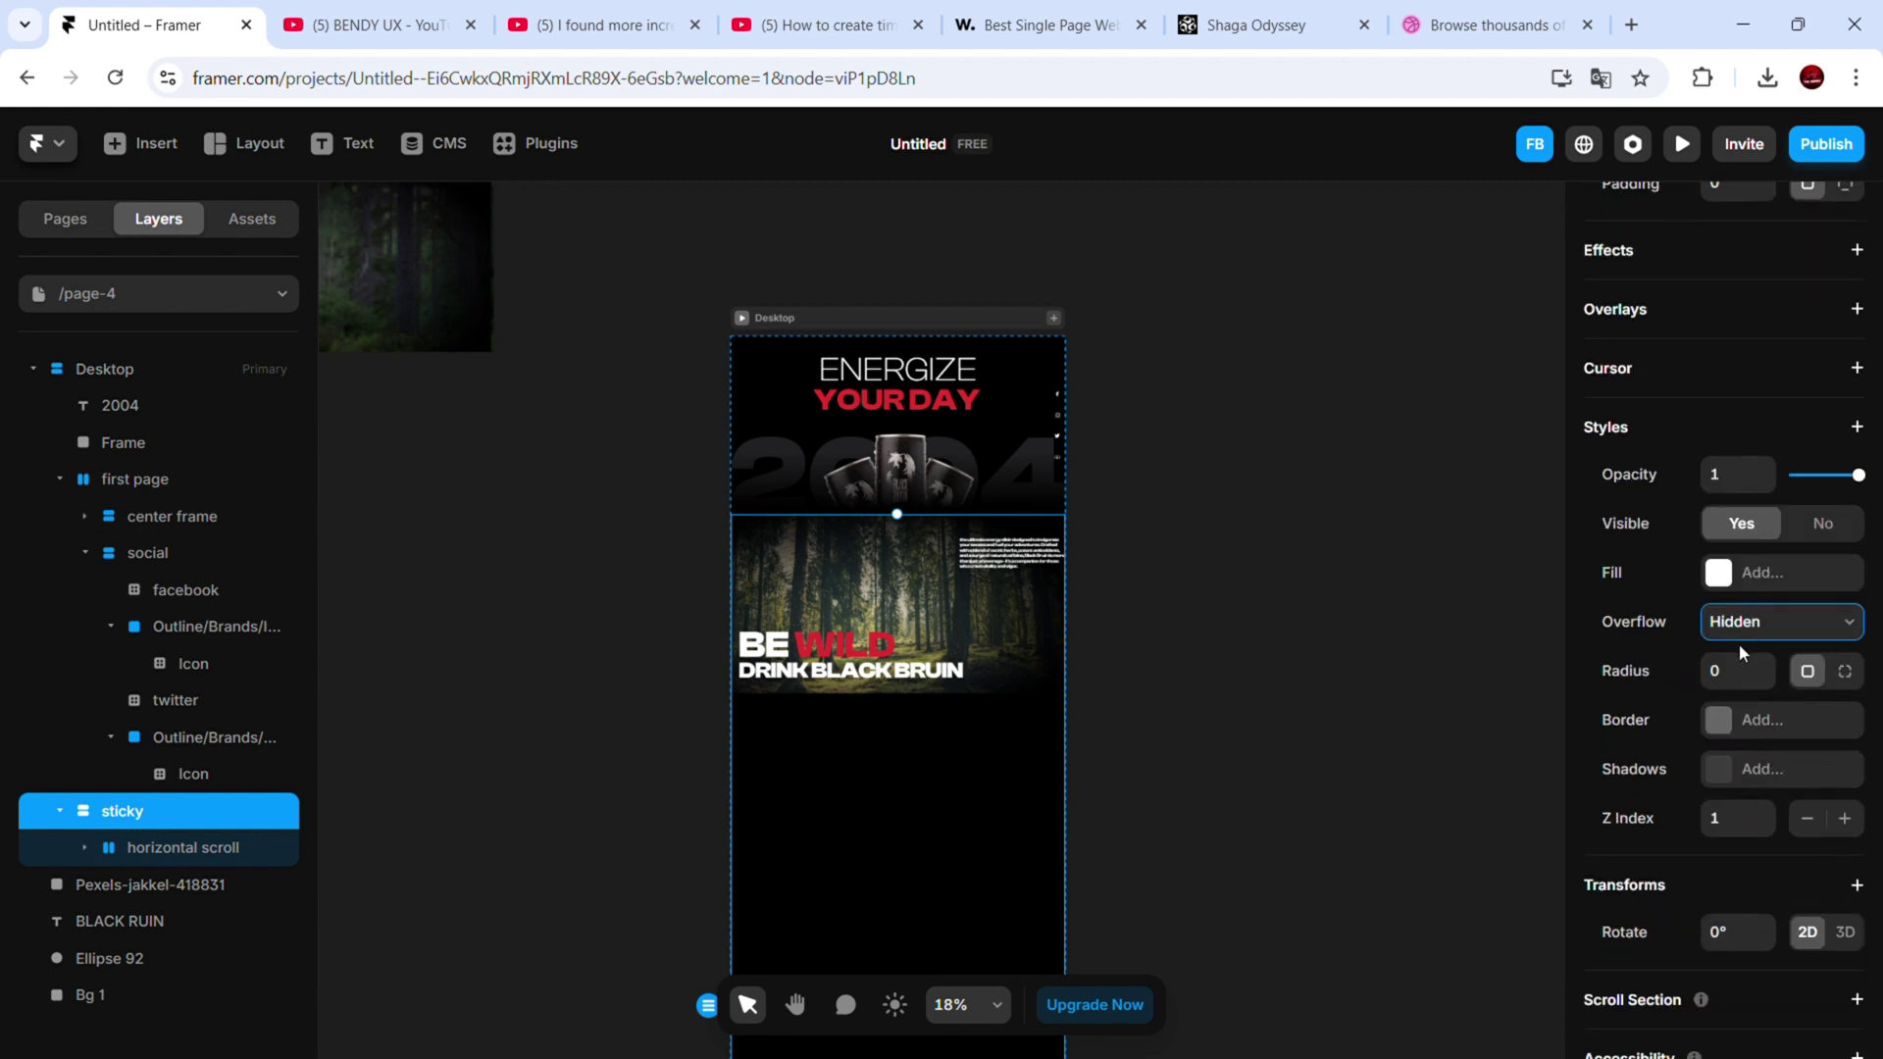
click(1752, 680)
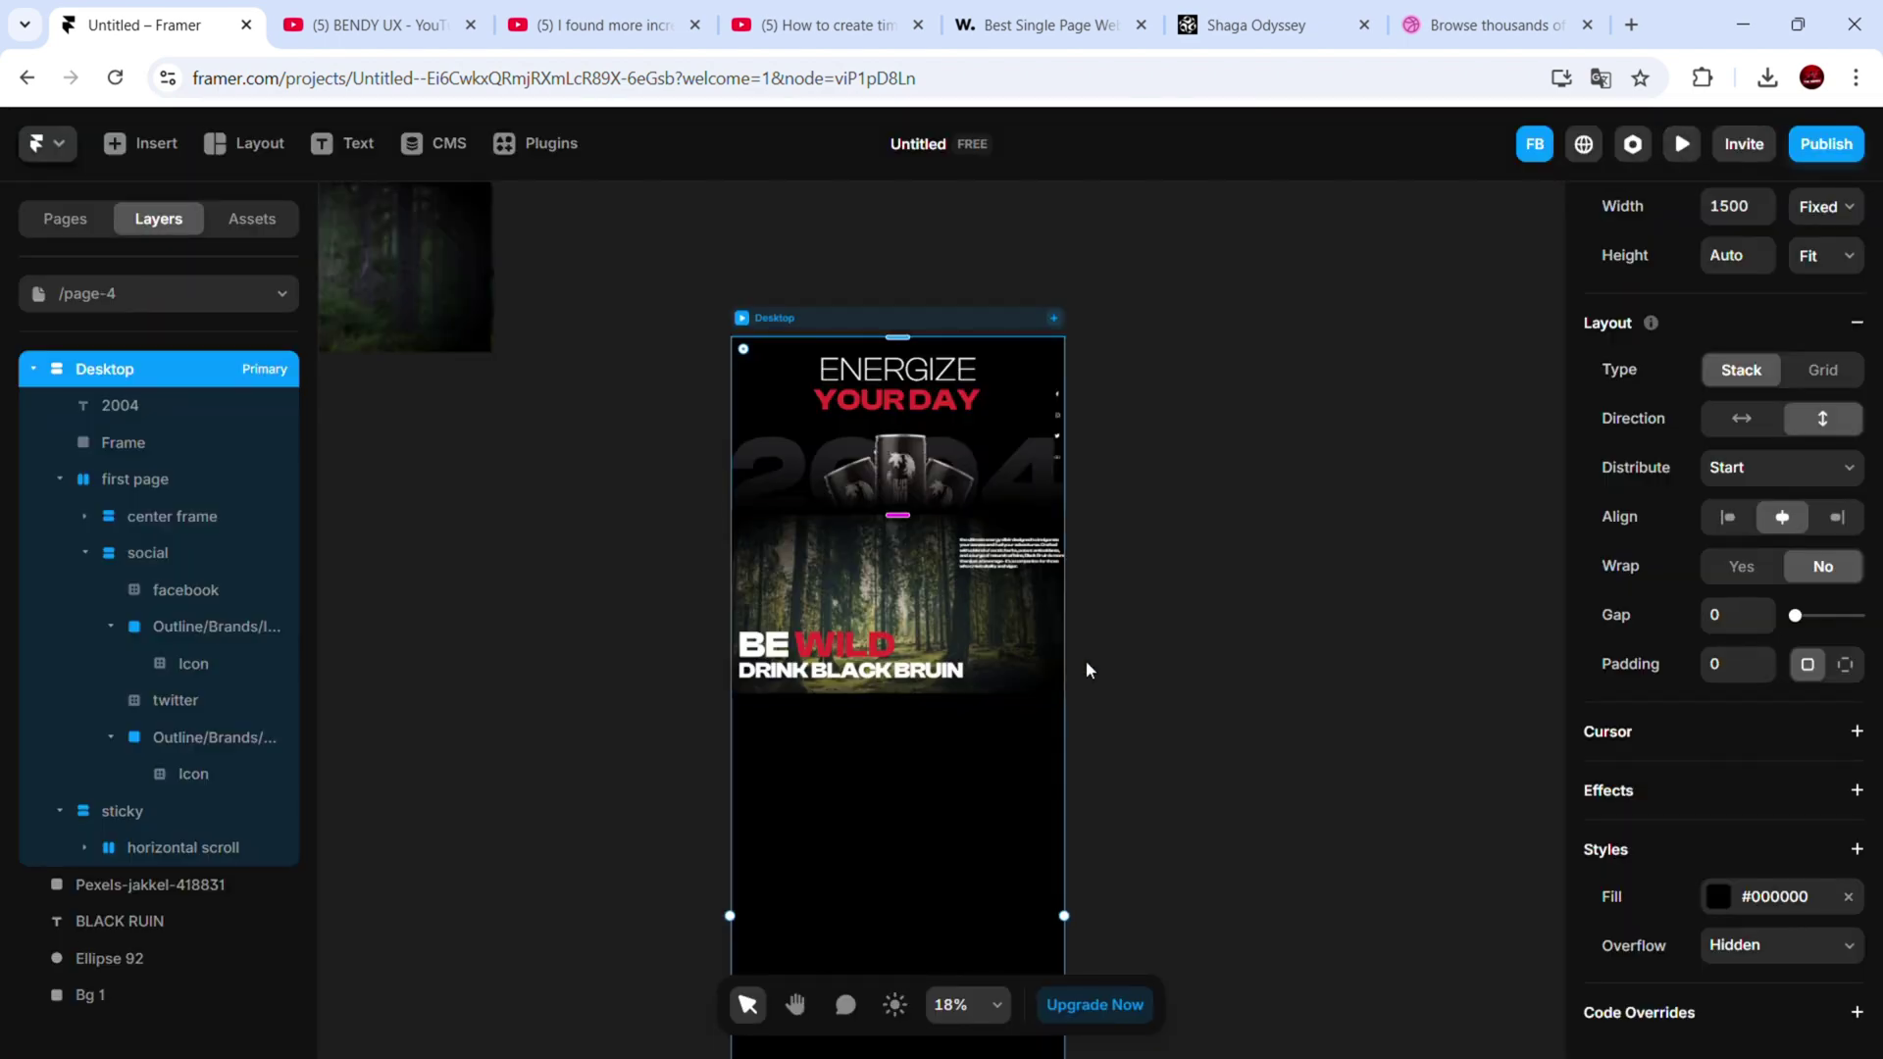
Collapse the first page layer and set the Desktop page's overflow to Visible
click(79, 814)
click(65, 480)
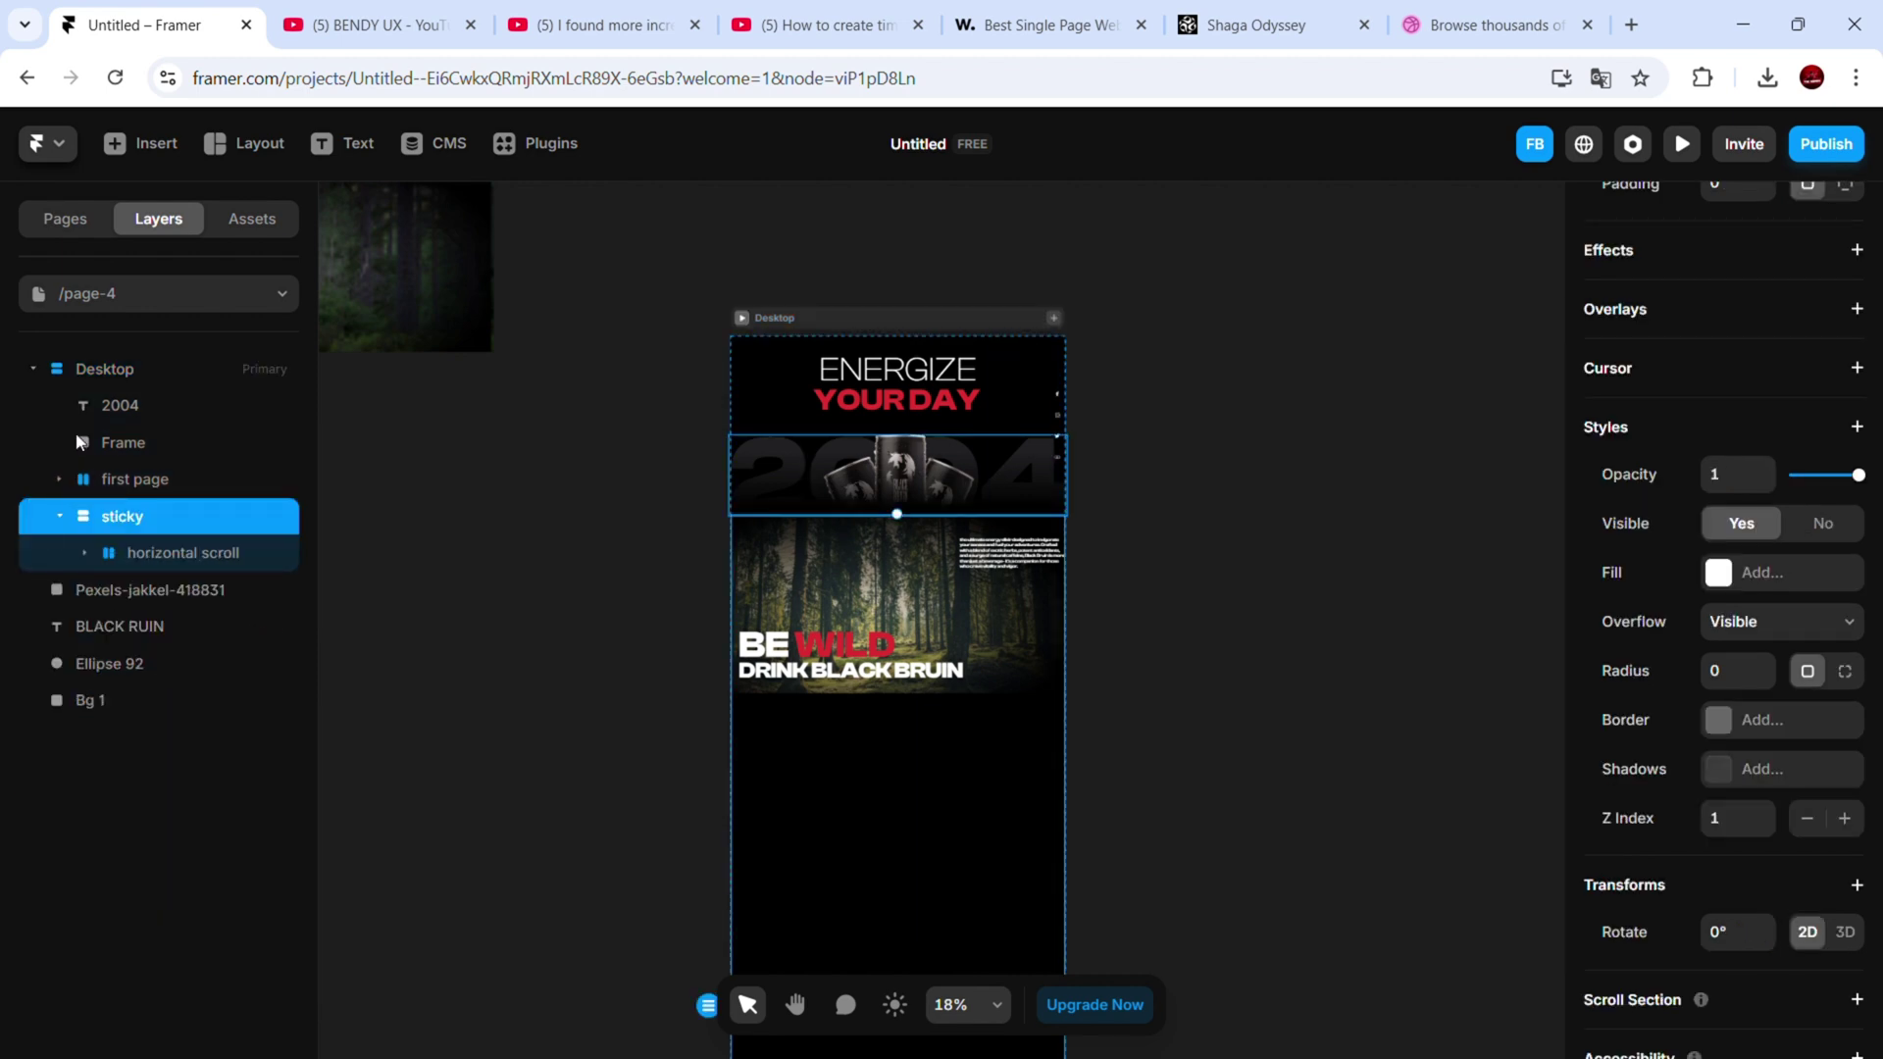
click(68, 372)
scroll(625, 569, down, 1)
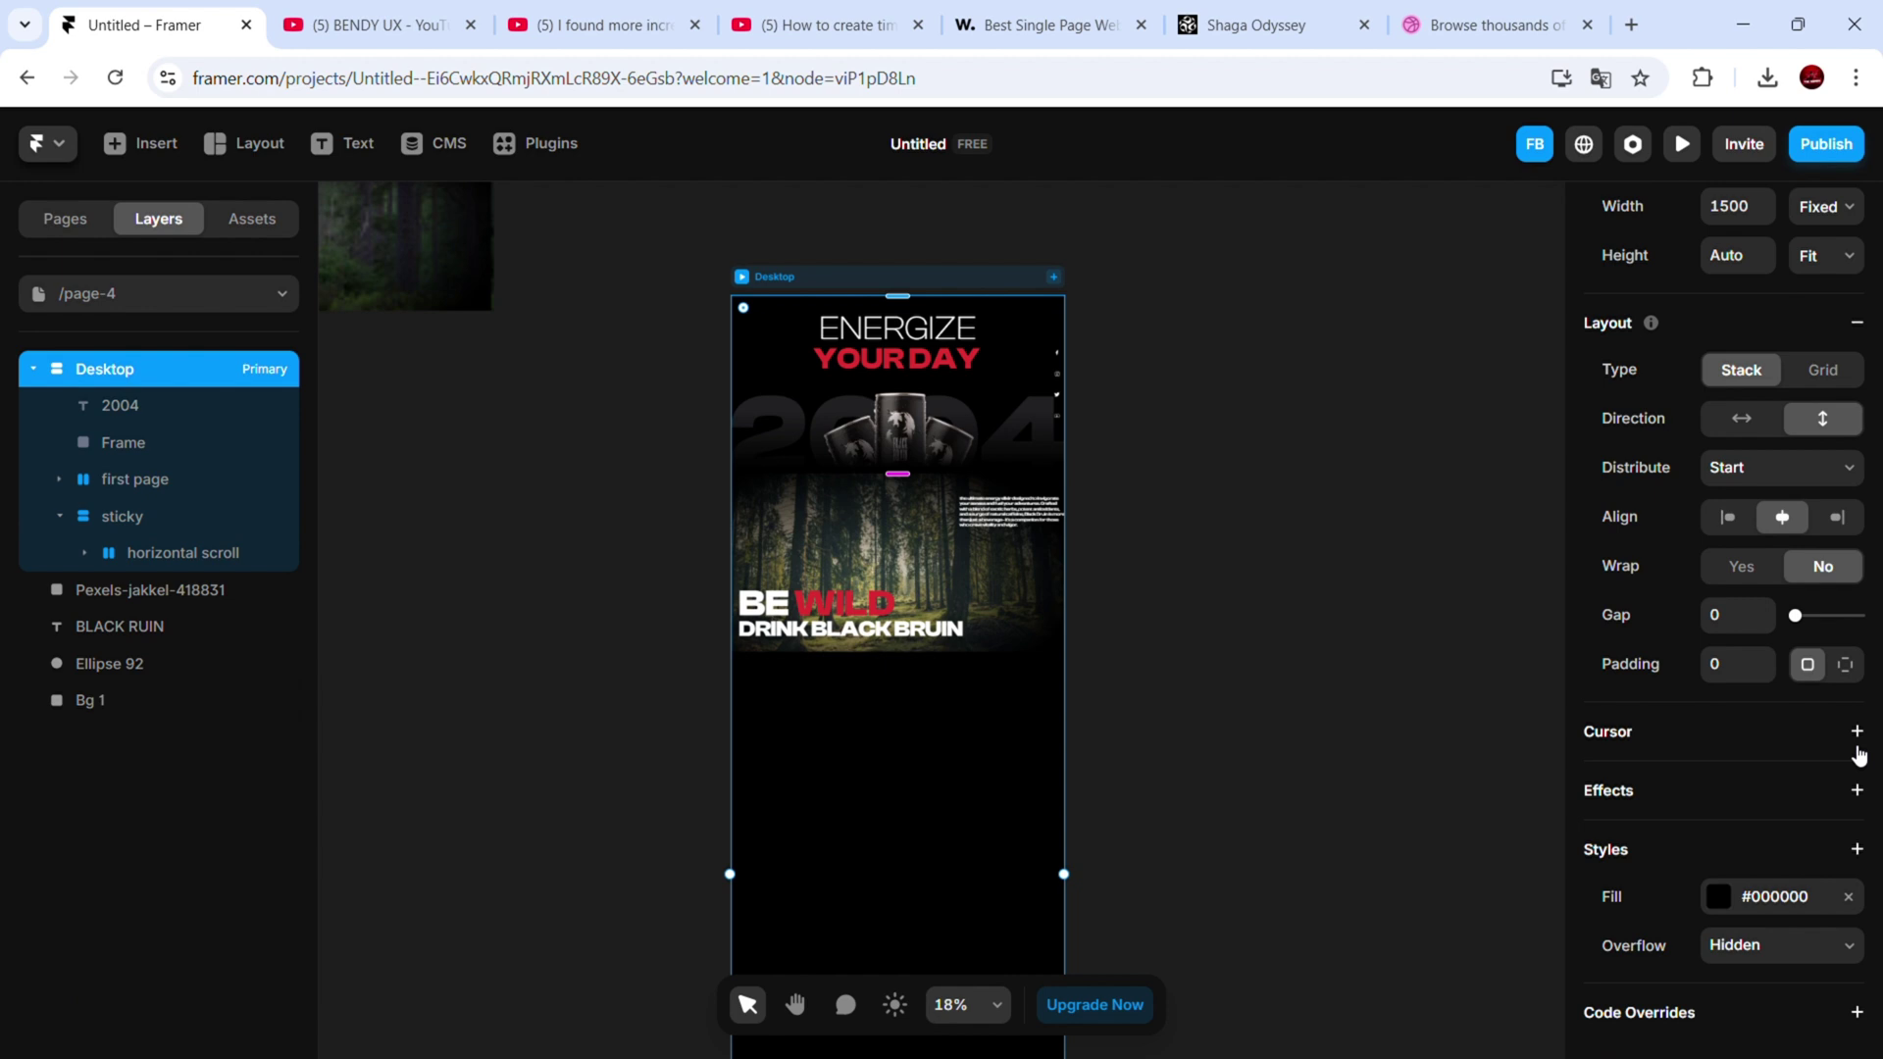
scroll(1773, 907, up, 1)
scroll(1781, 946, down, 1)
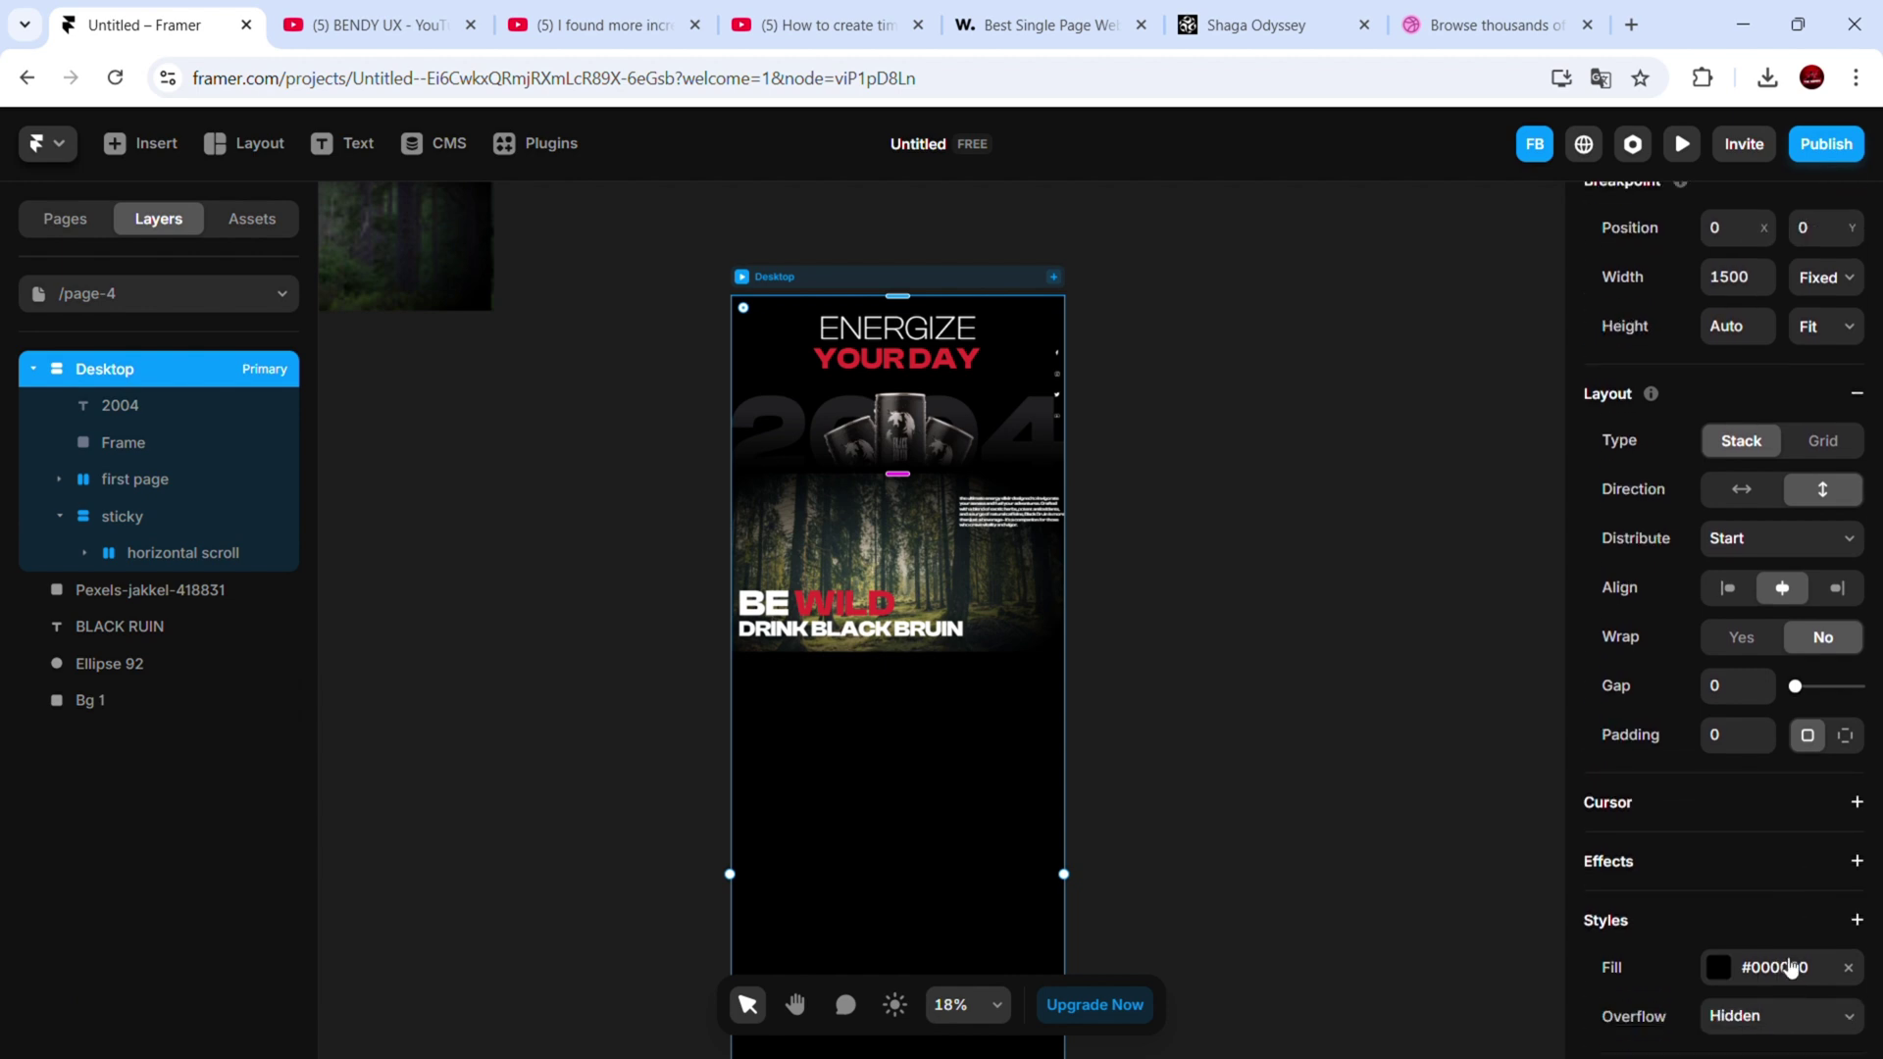
click(1758, 999)
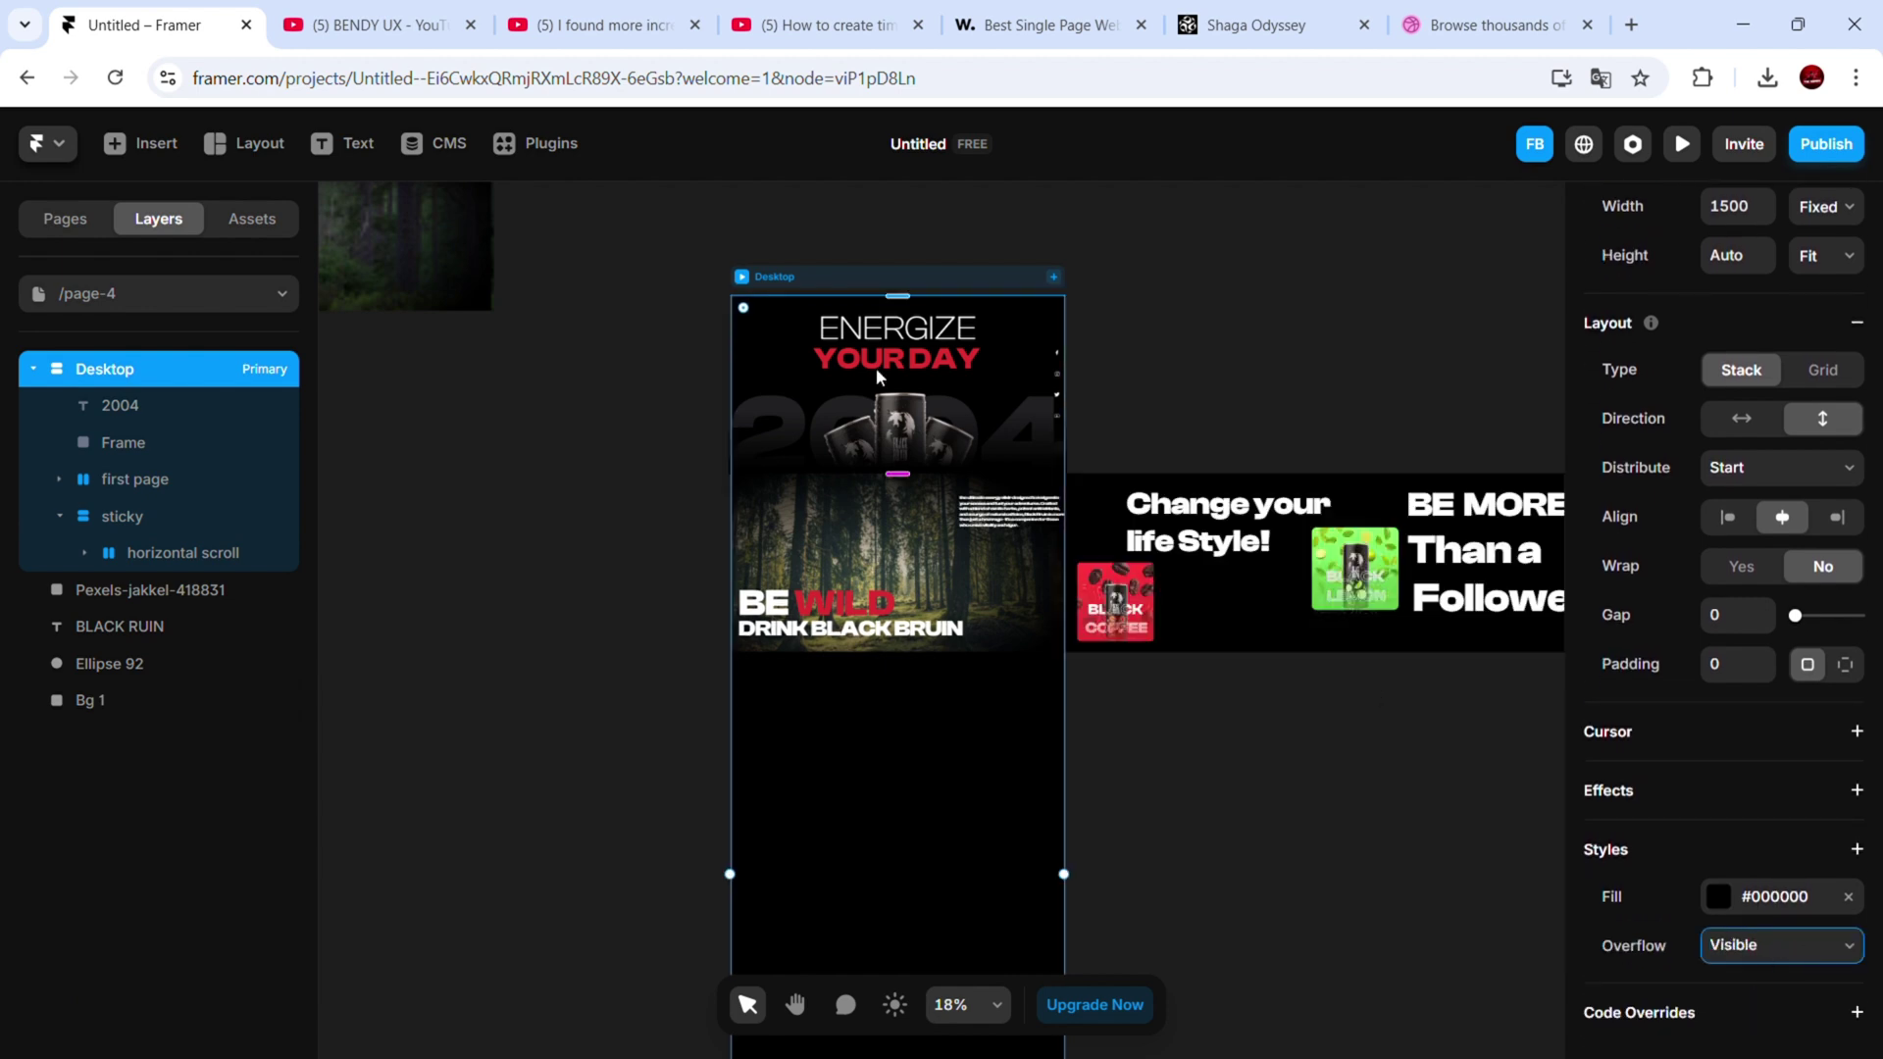
Preview the page and scroll down to check that the forest section stays pinned
click(743, 278)
scroll(968, 489, down, 6)
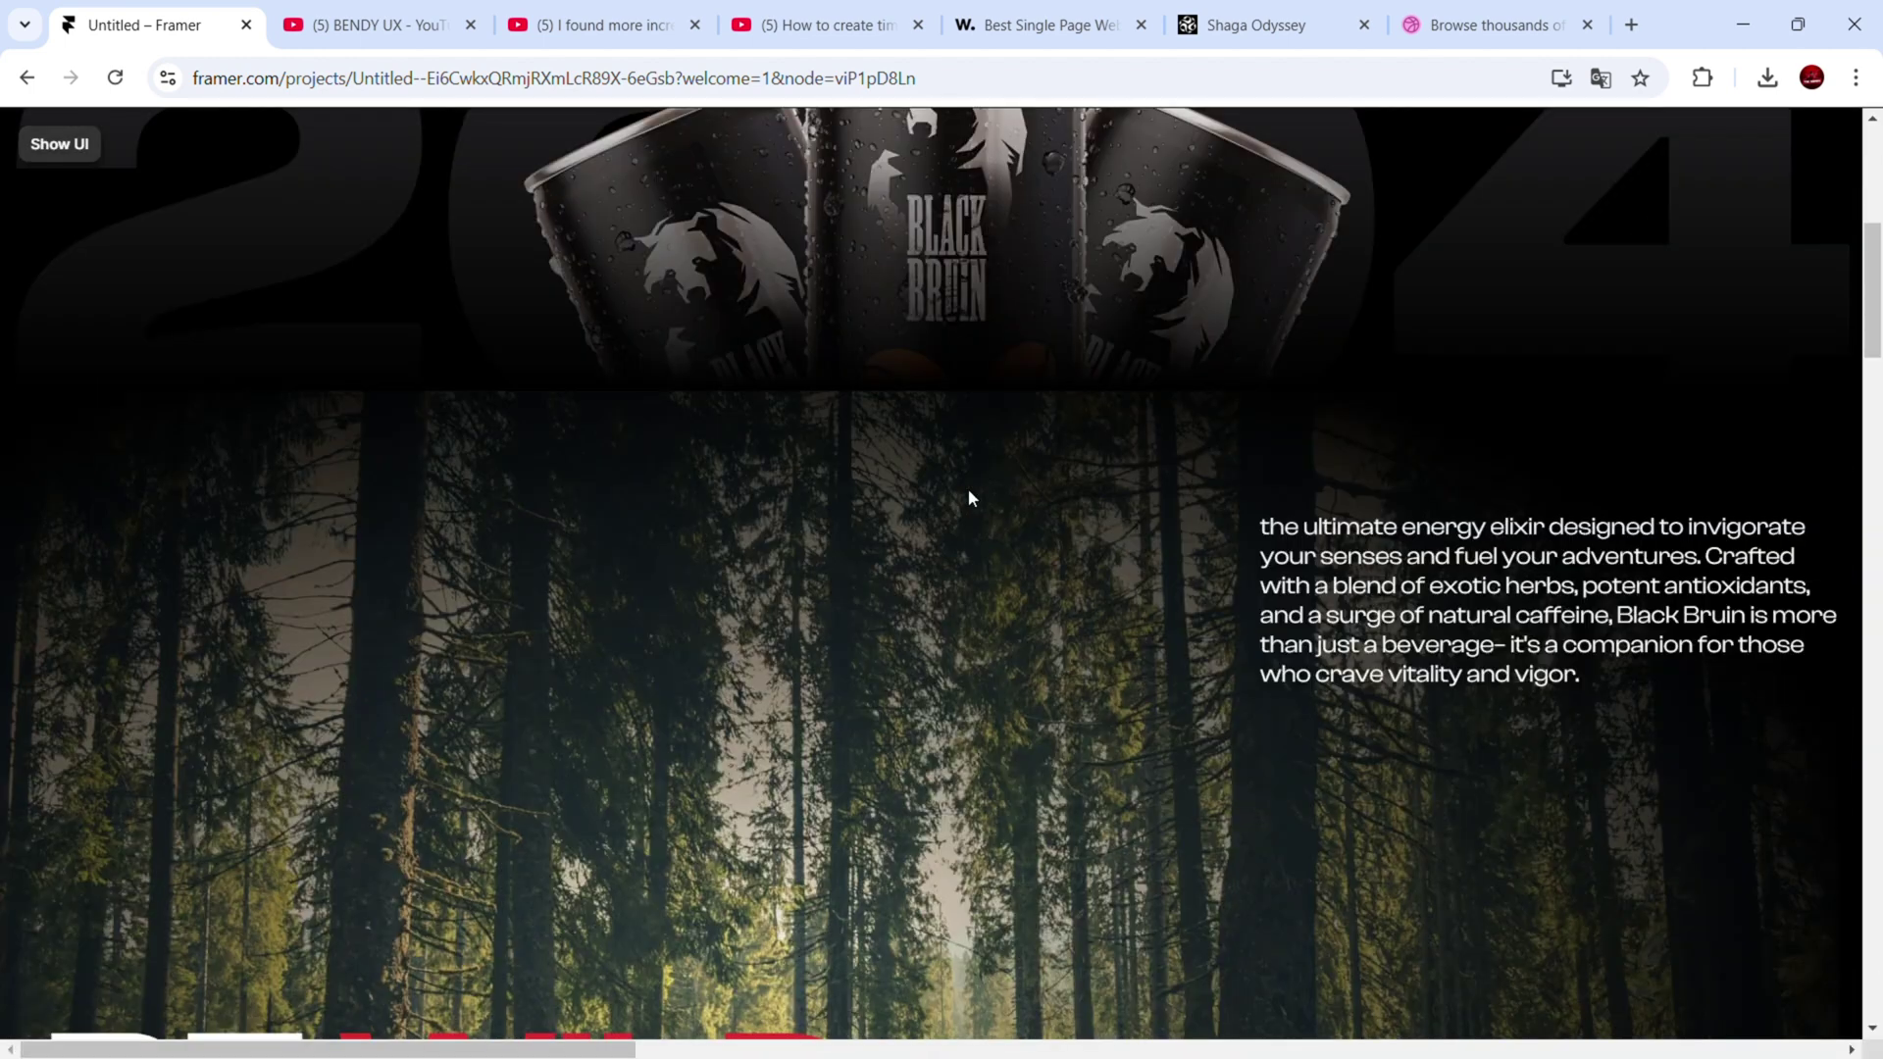
scroll(971, 500, down, 2)
scroll(971, 493, down, 5)
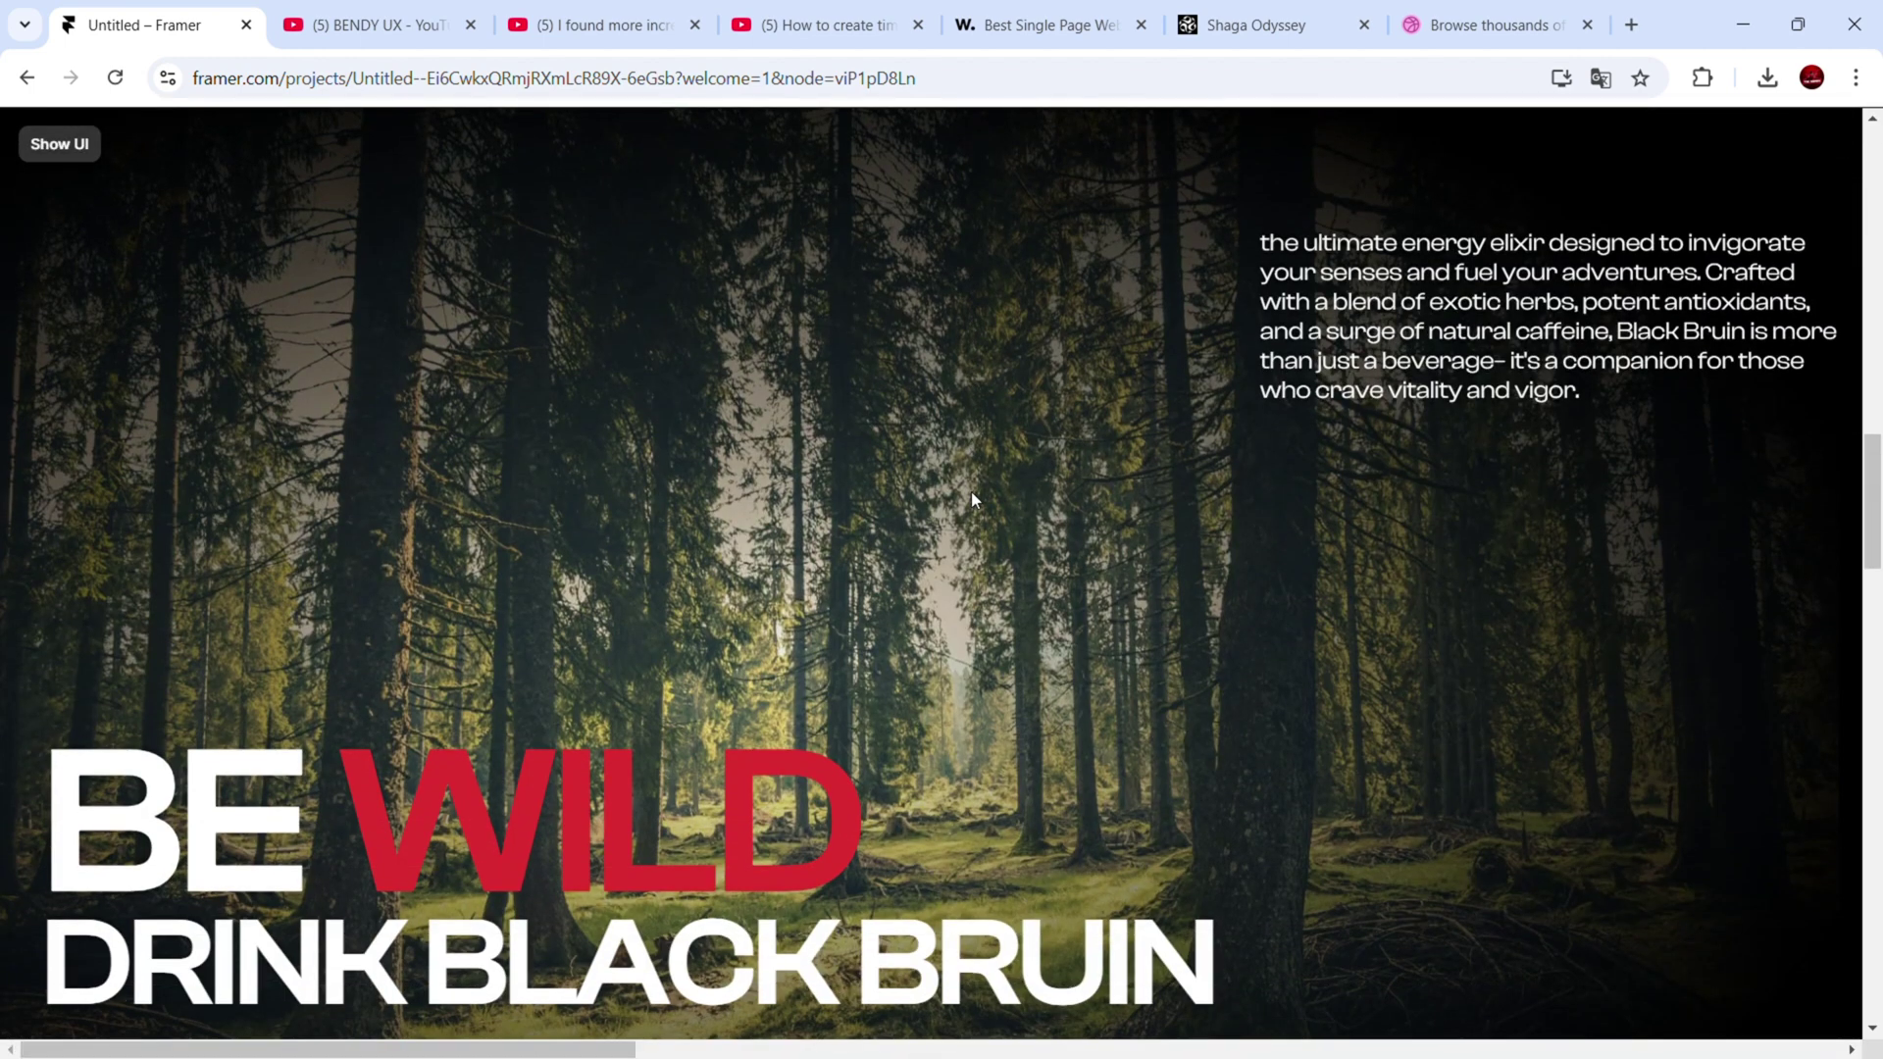
scroll(974, 498, down, 4)
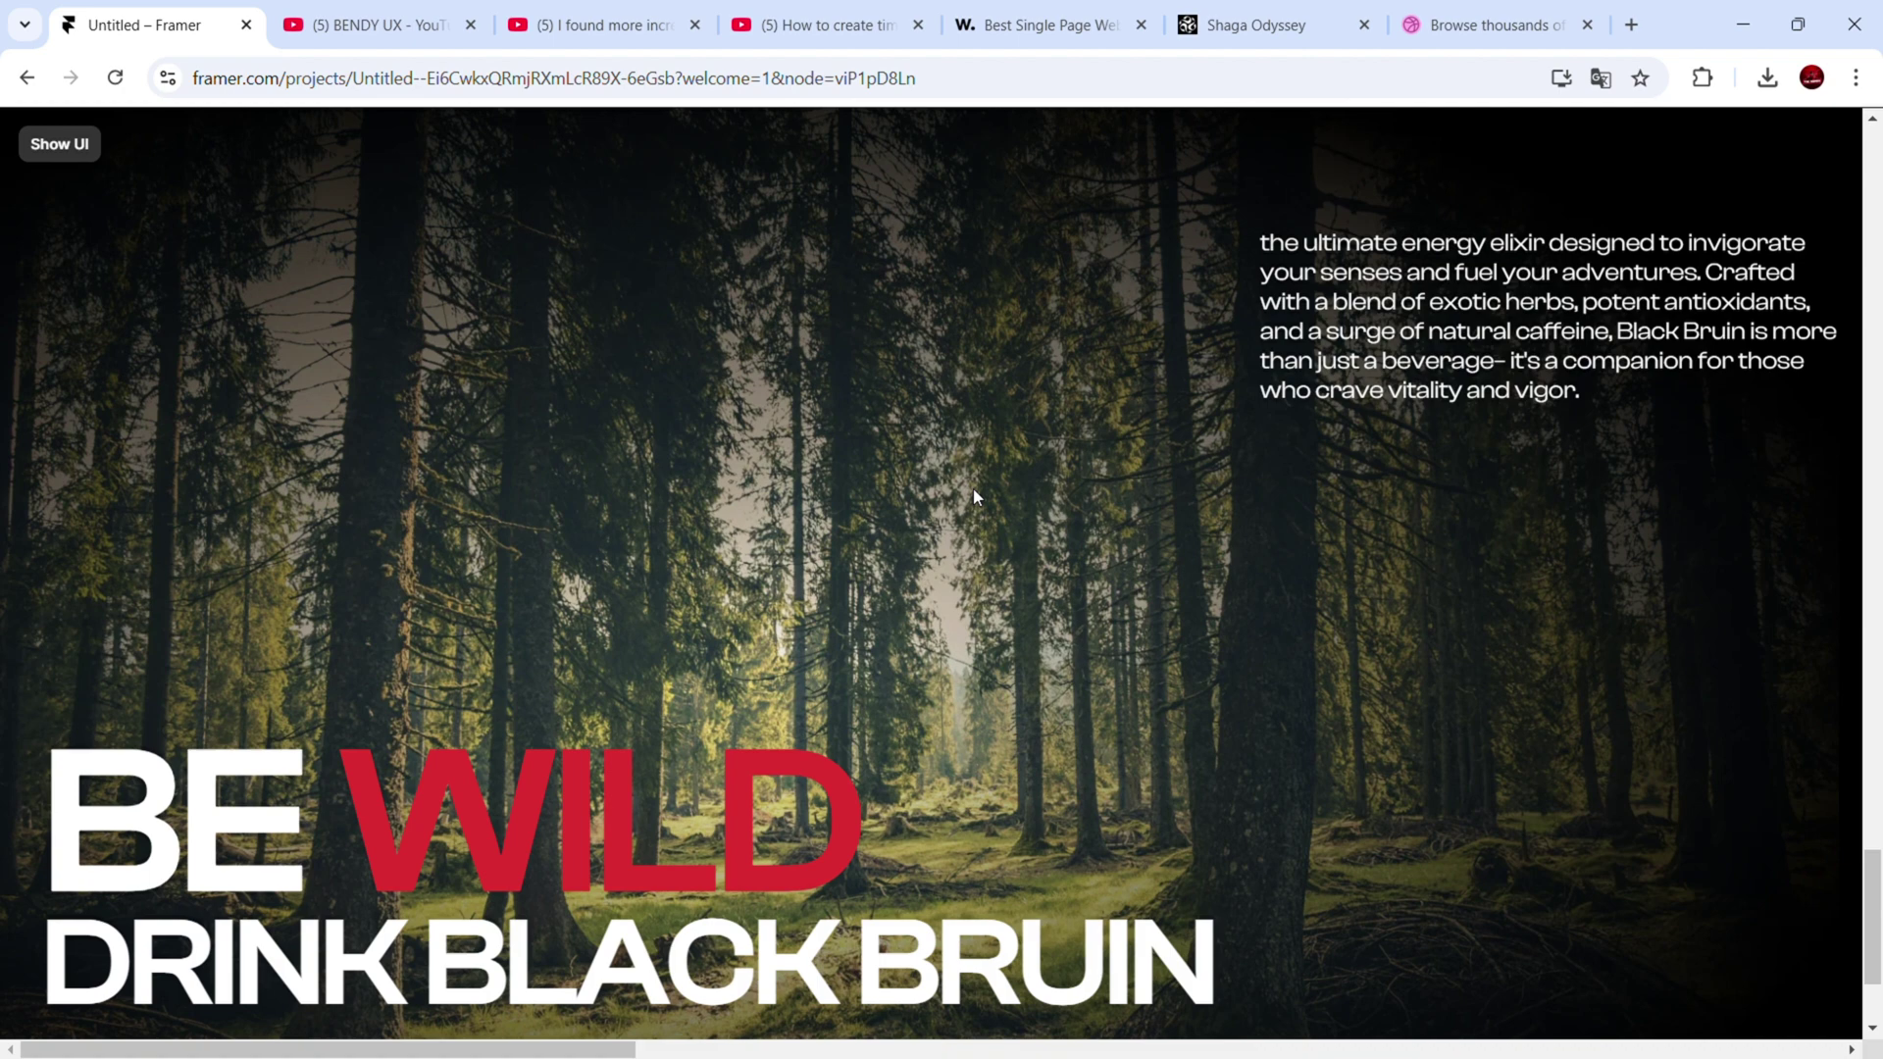
key(Escape)
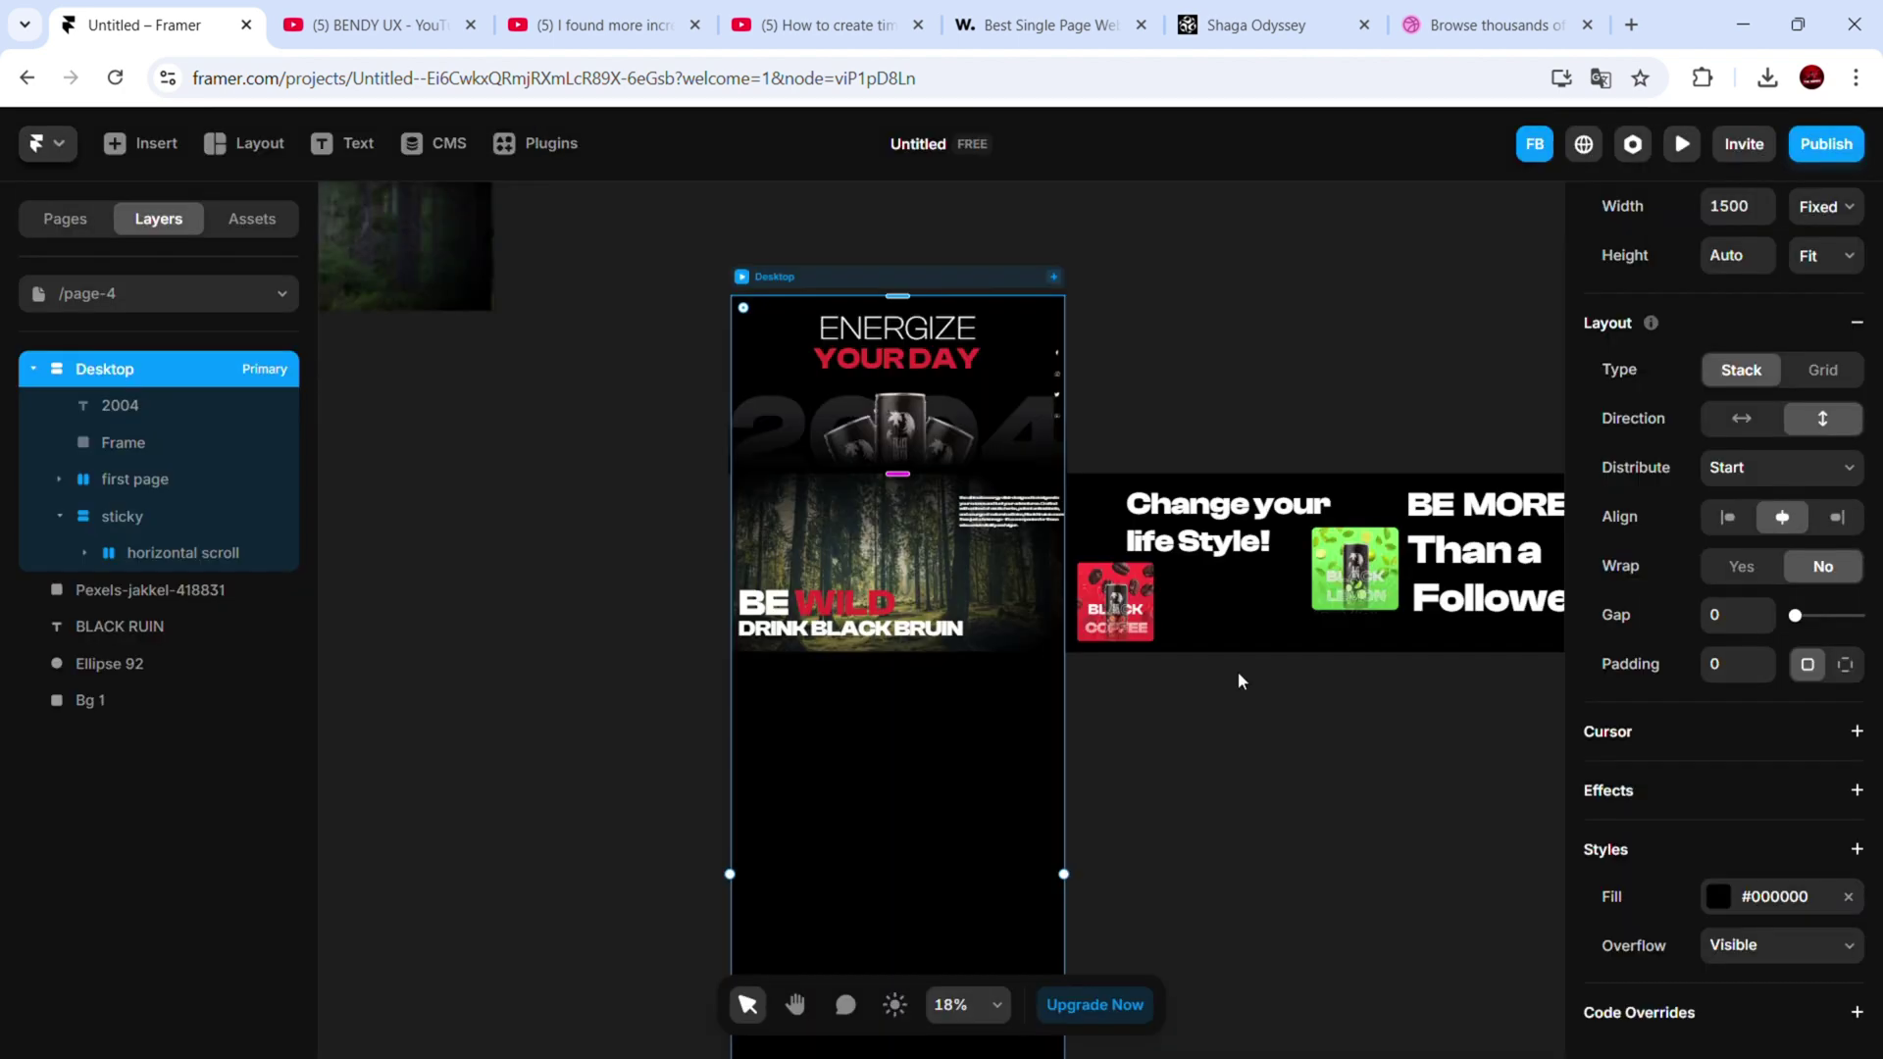
Draw a new frame on the Desktop page, place it below the sticky section and nest Bg 1 inside it
scroll(1244, 756, down, 3)
click(1124, 729)
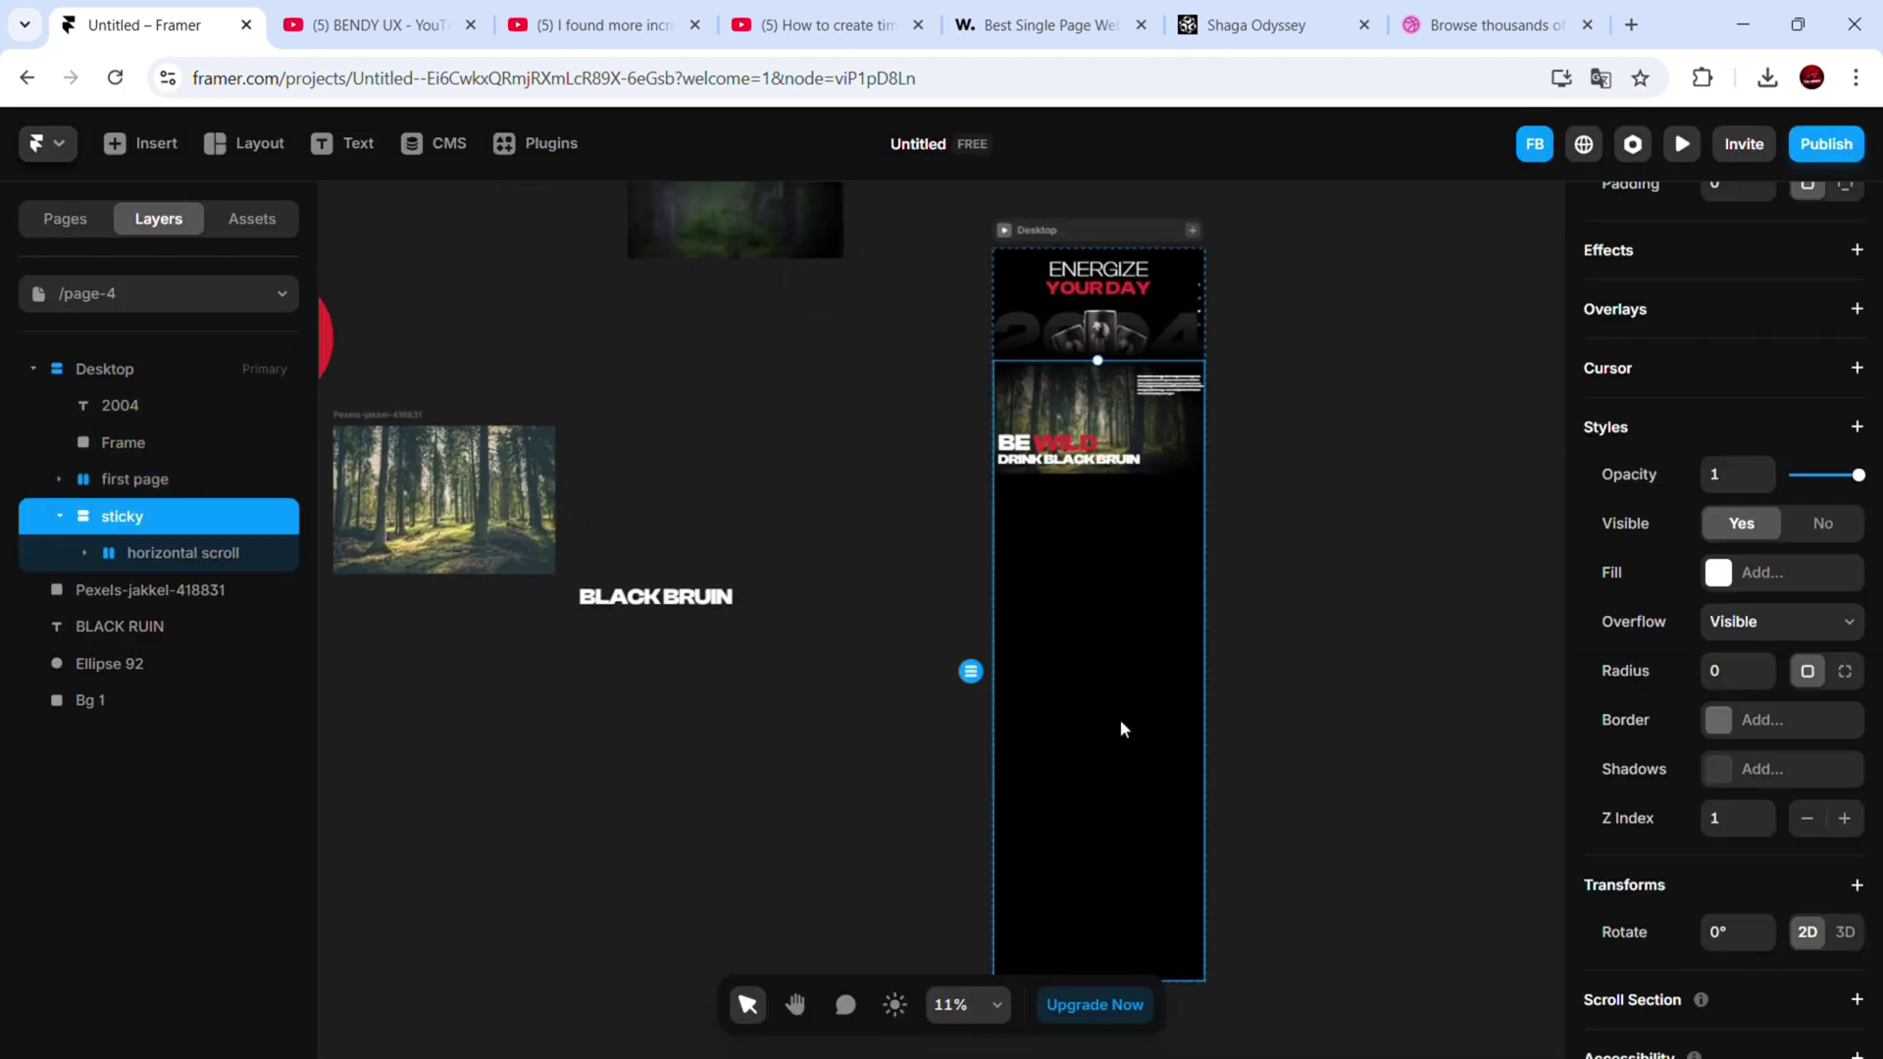
scroll(1754, 671, up, 5)
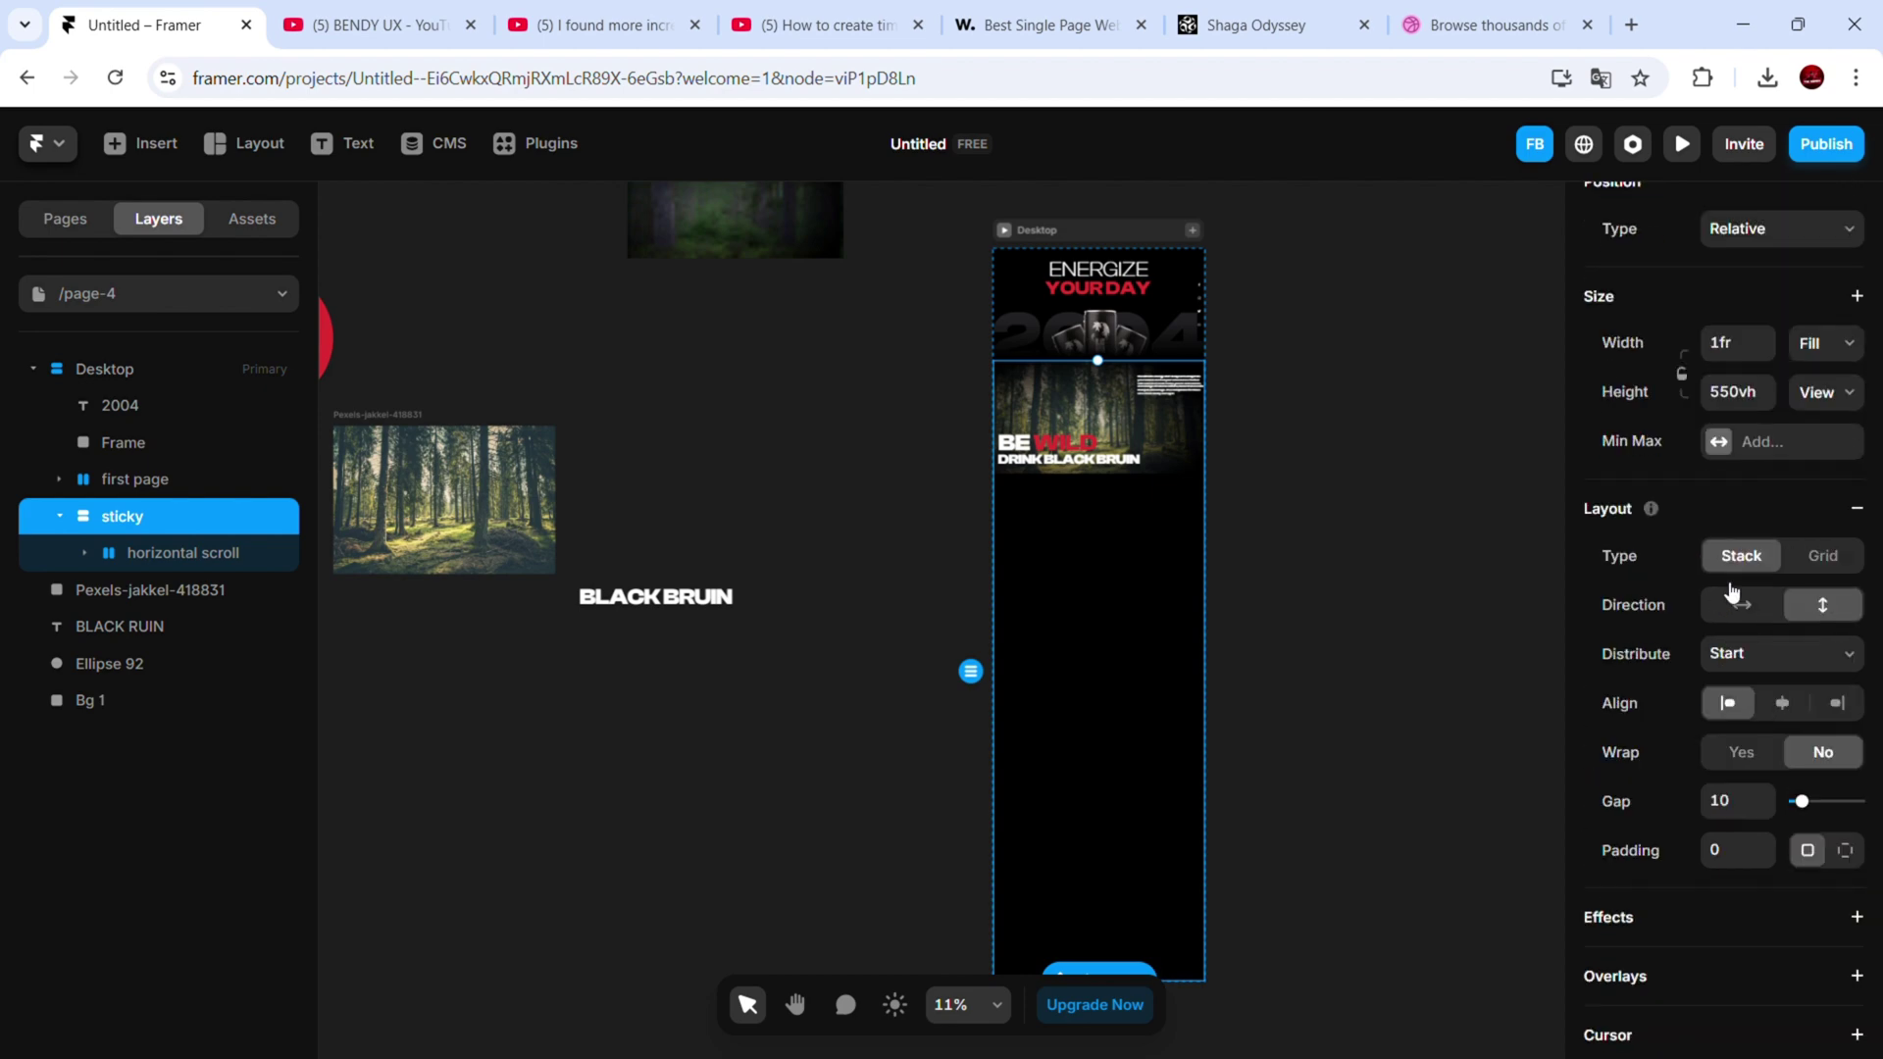
key(f)
drag(1030, 462, 1211, 580)
drag(152, 588, 88, 574)
click(59, 516)
drag(181, 713, 152, 568)
scroll(1043, 589, up, 3)
Nest the red Ellipse 92 circle in Bg 1 and paste a copy of the hero's can images there
click(1046, 730)
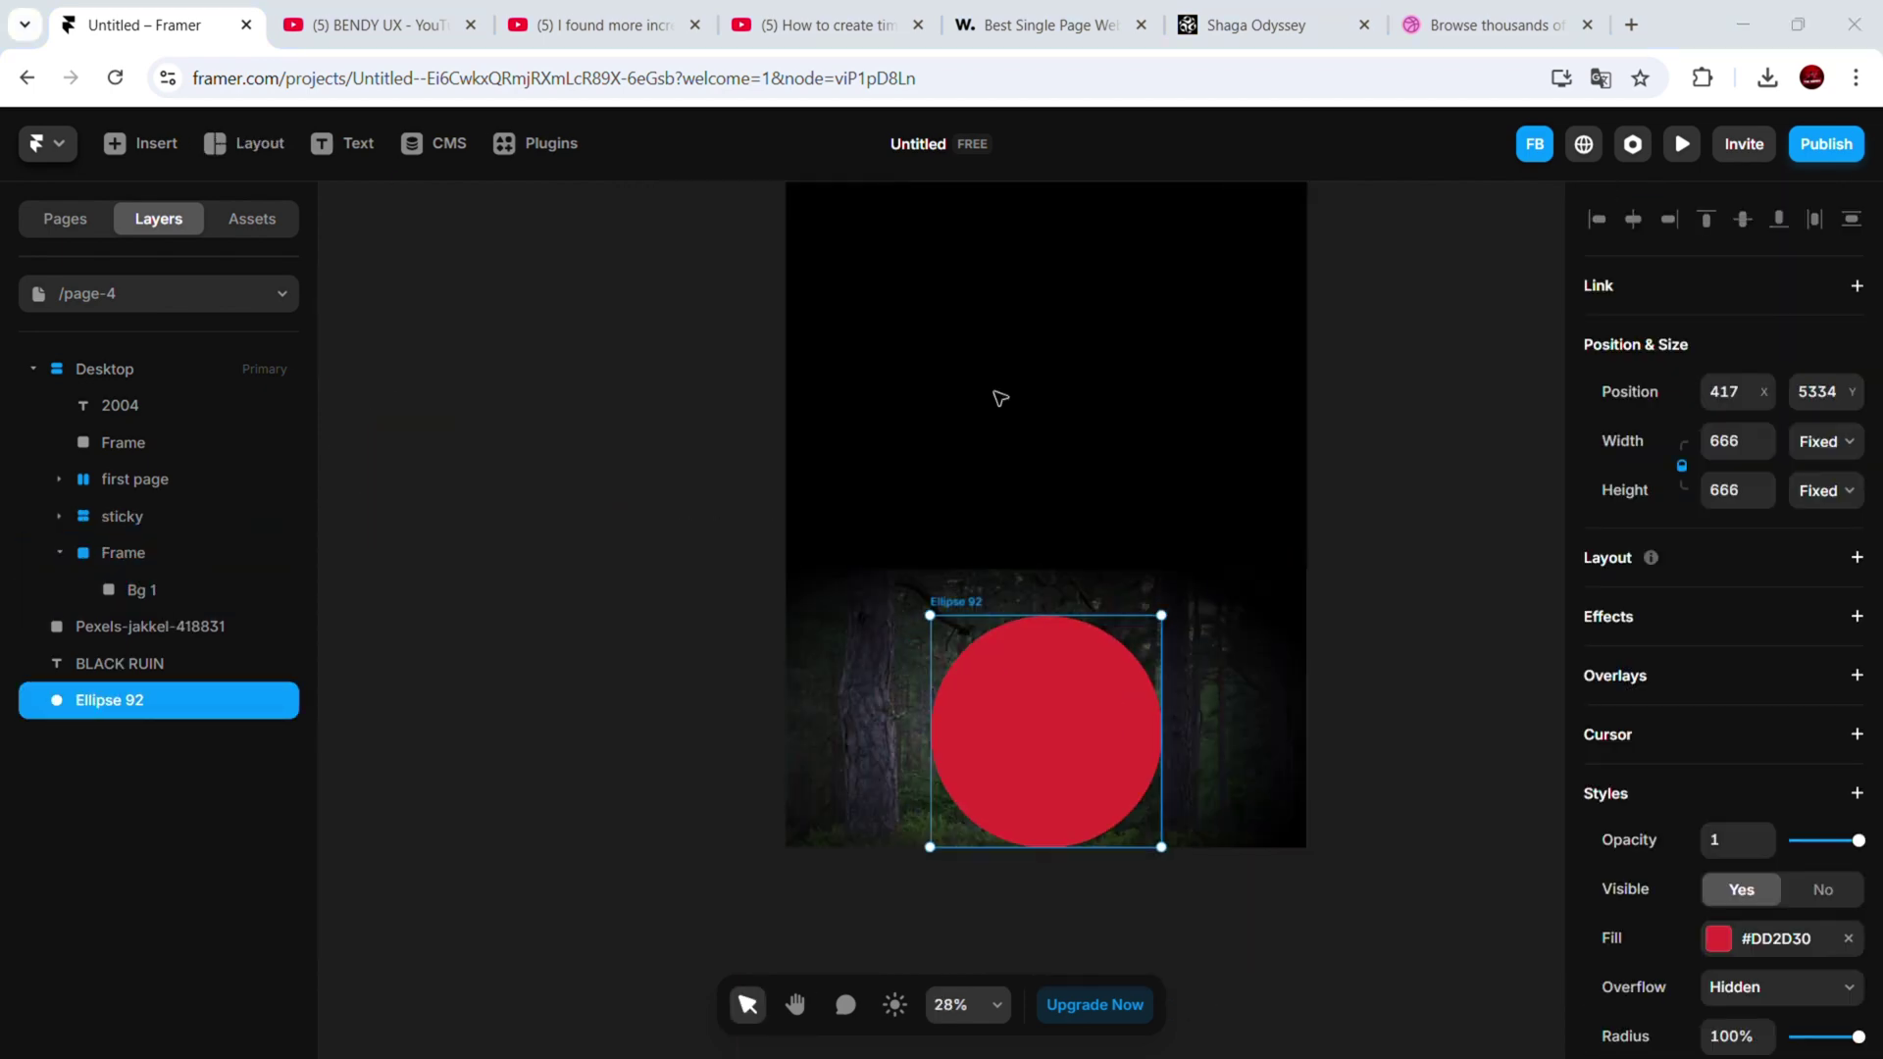
drag(110, 700, 142, 589)
scroll(1072, 451, down, 5)
click(1072, 450)
key(ctrl+c)
key(ctrl+v)
scroll(1099, 901, up, 5)
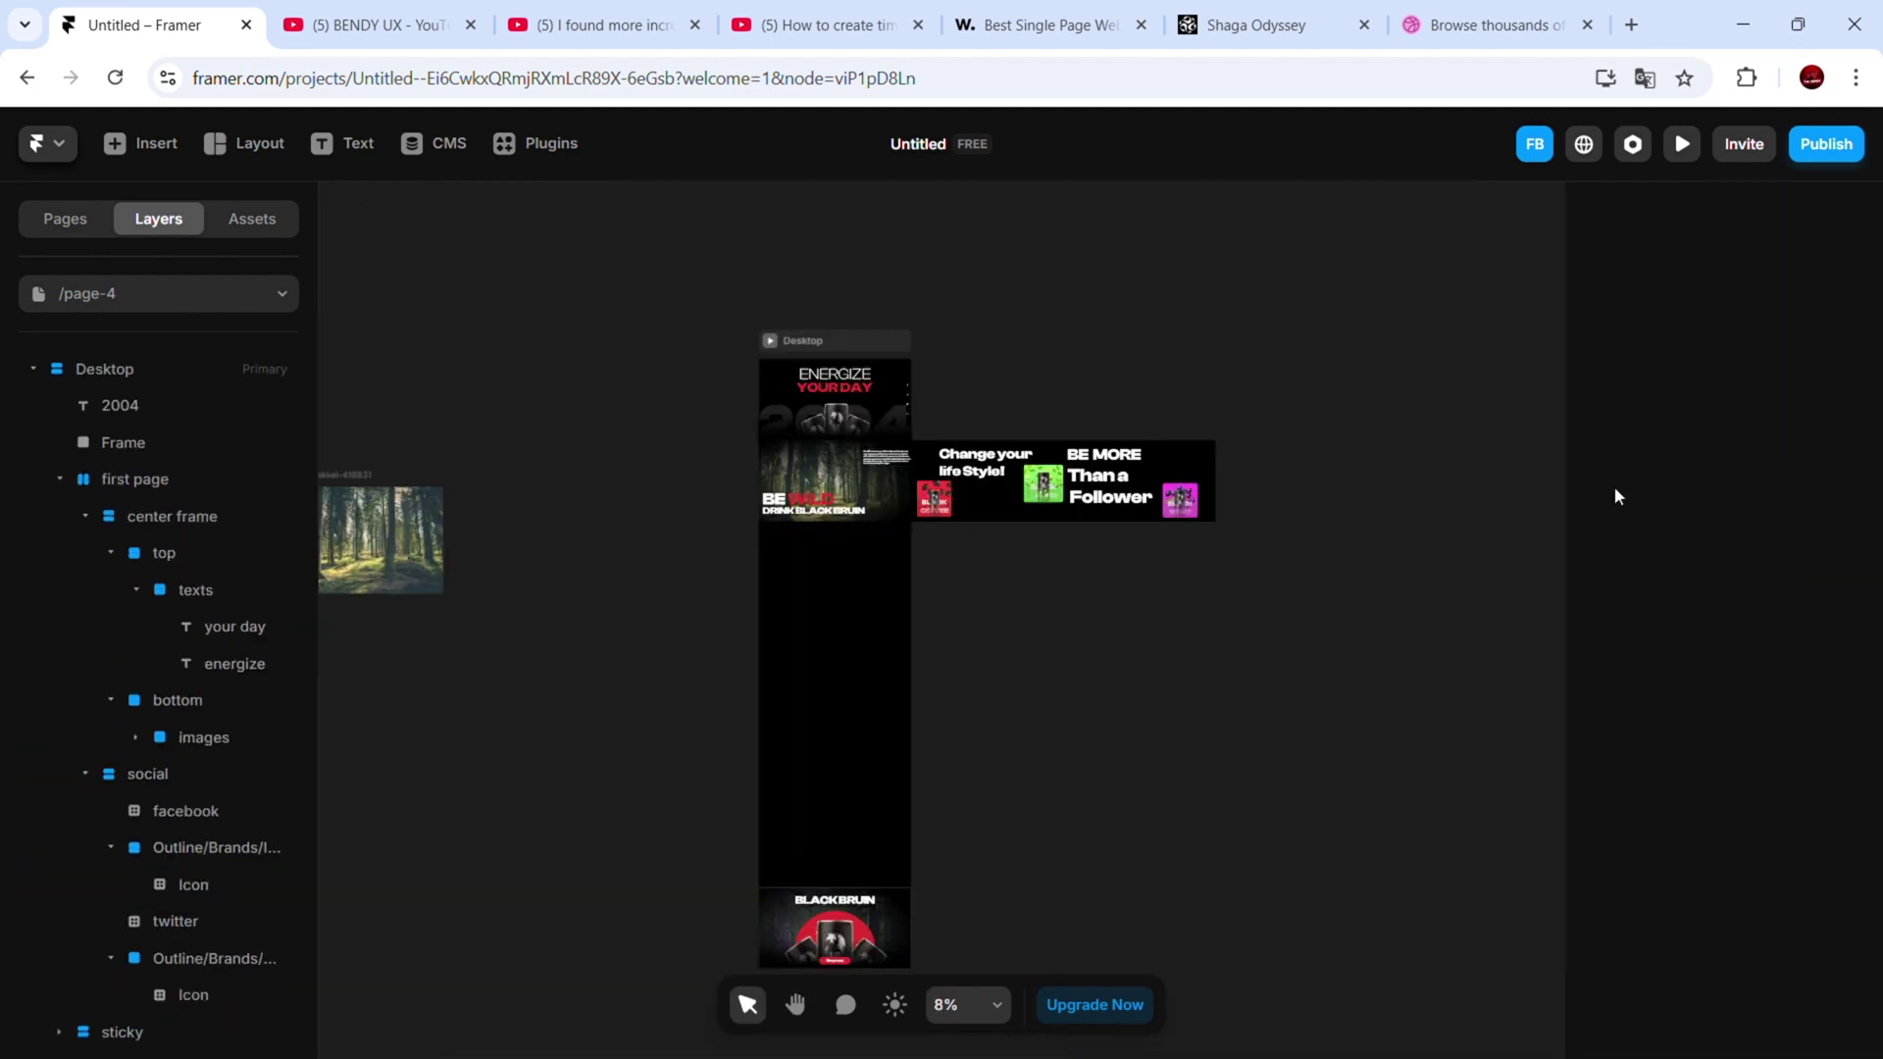
Draw a tall frame about 1075 by 3214 beside the Desktop page and name it timer
key(f)
drag(582, 568, 692, 895)
double_click(104, 1033)
text(t)
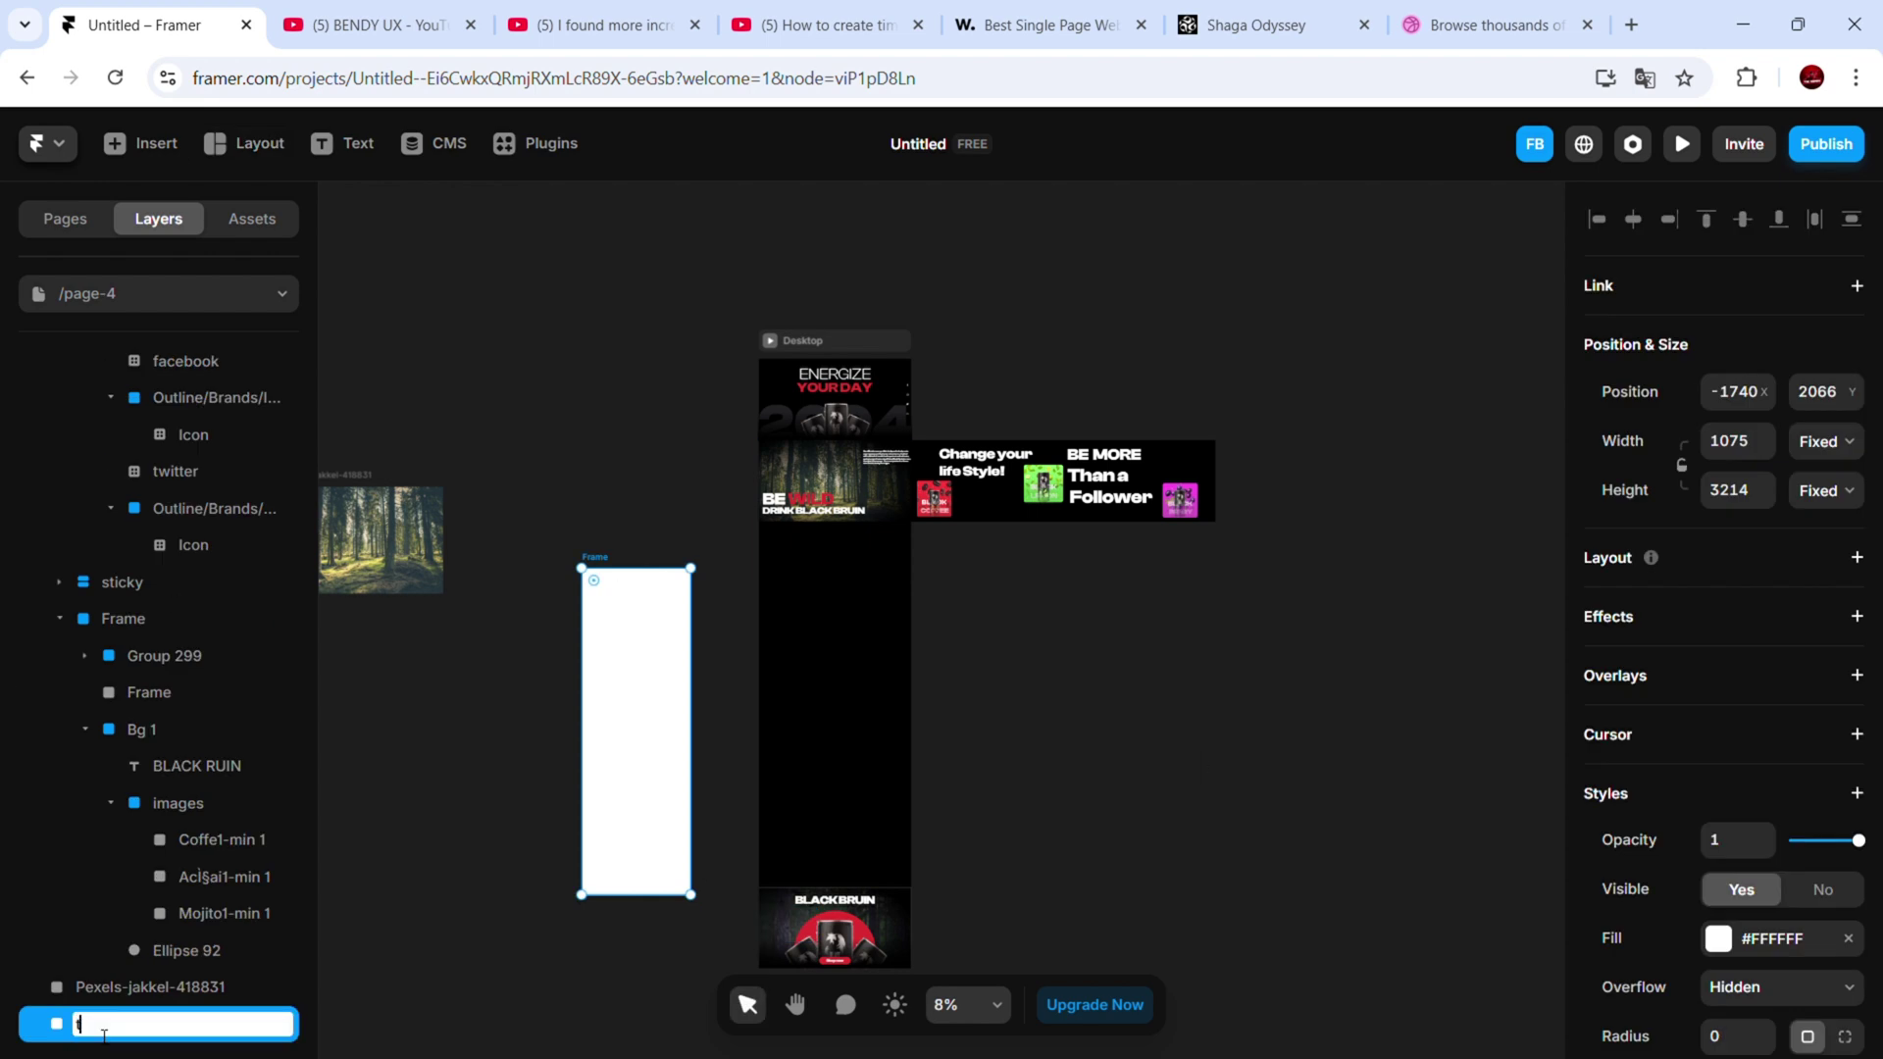
text(imer)
key(Return)
Move the timer frame into the sticky section below the horizontal scroll and set its width to Fill
drag(640, 684, 835, 687)
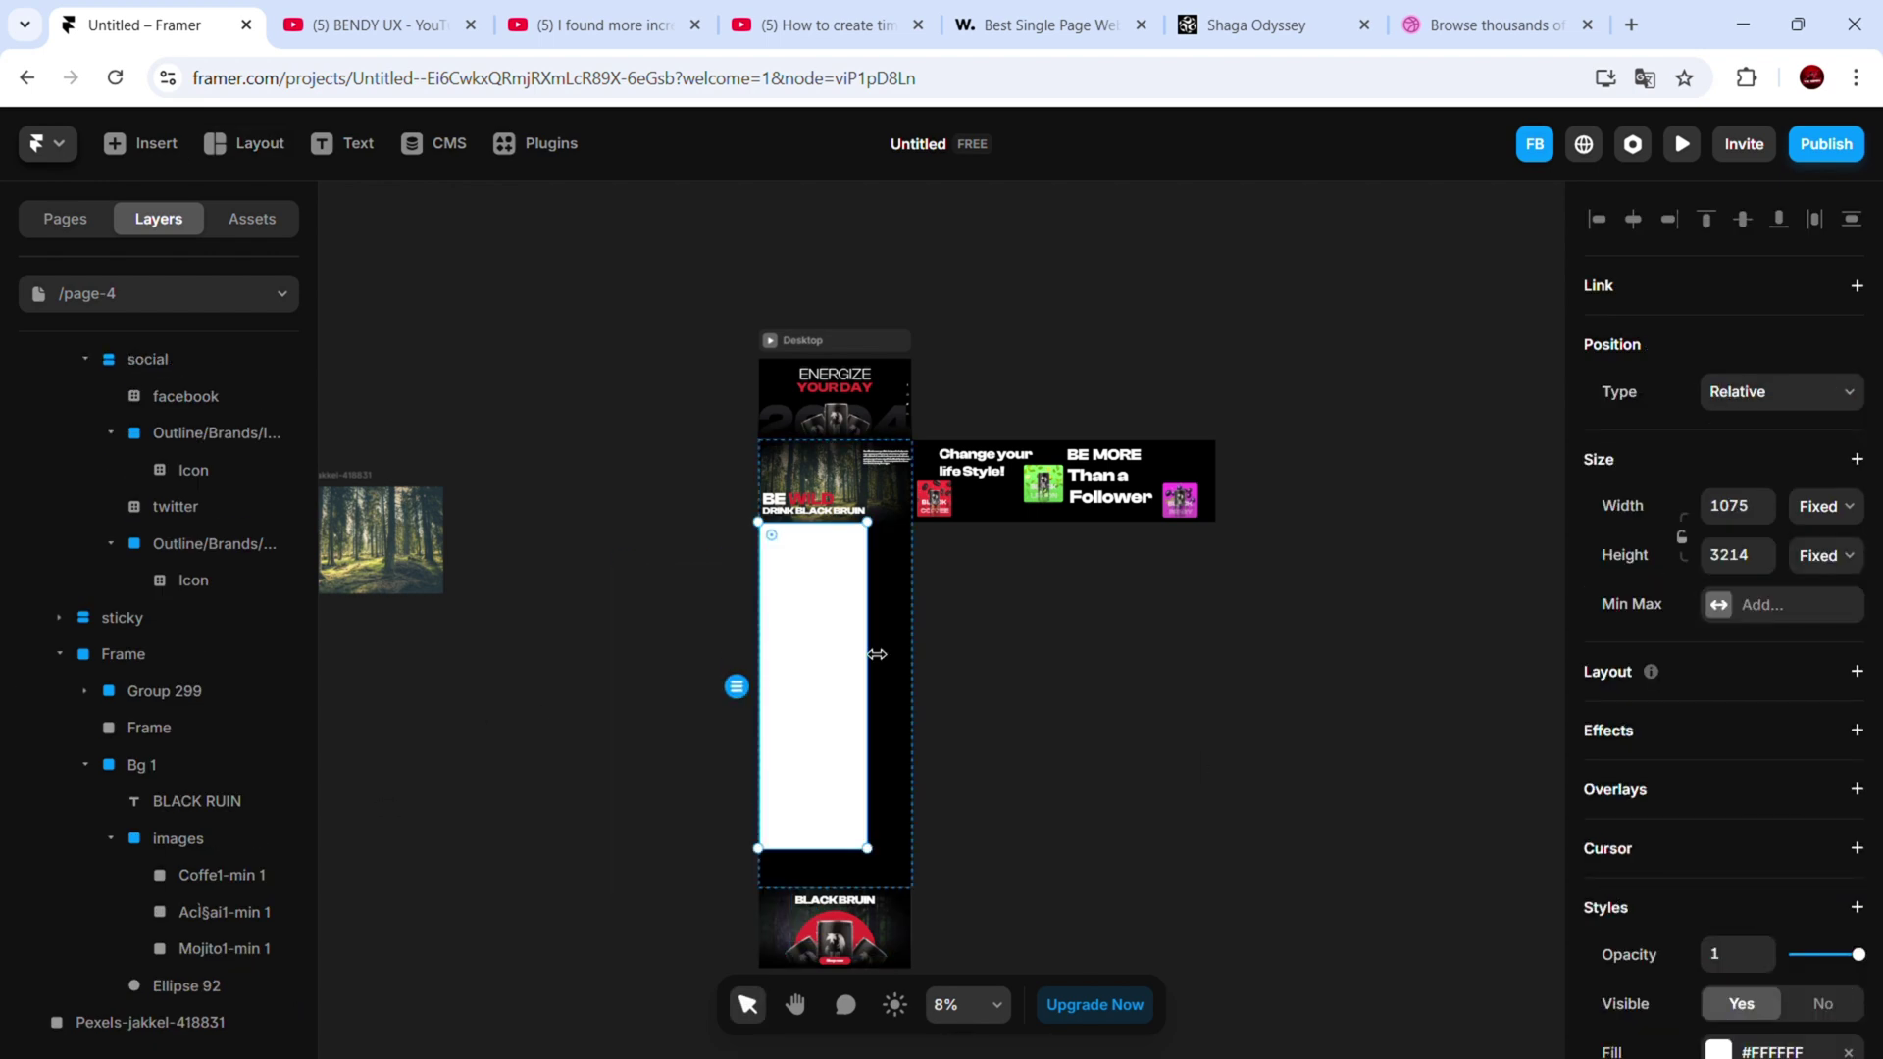
click(1826, 506)
click(1837, 614)
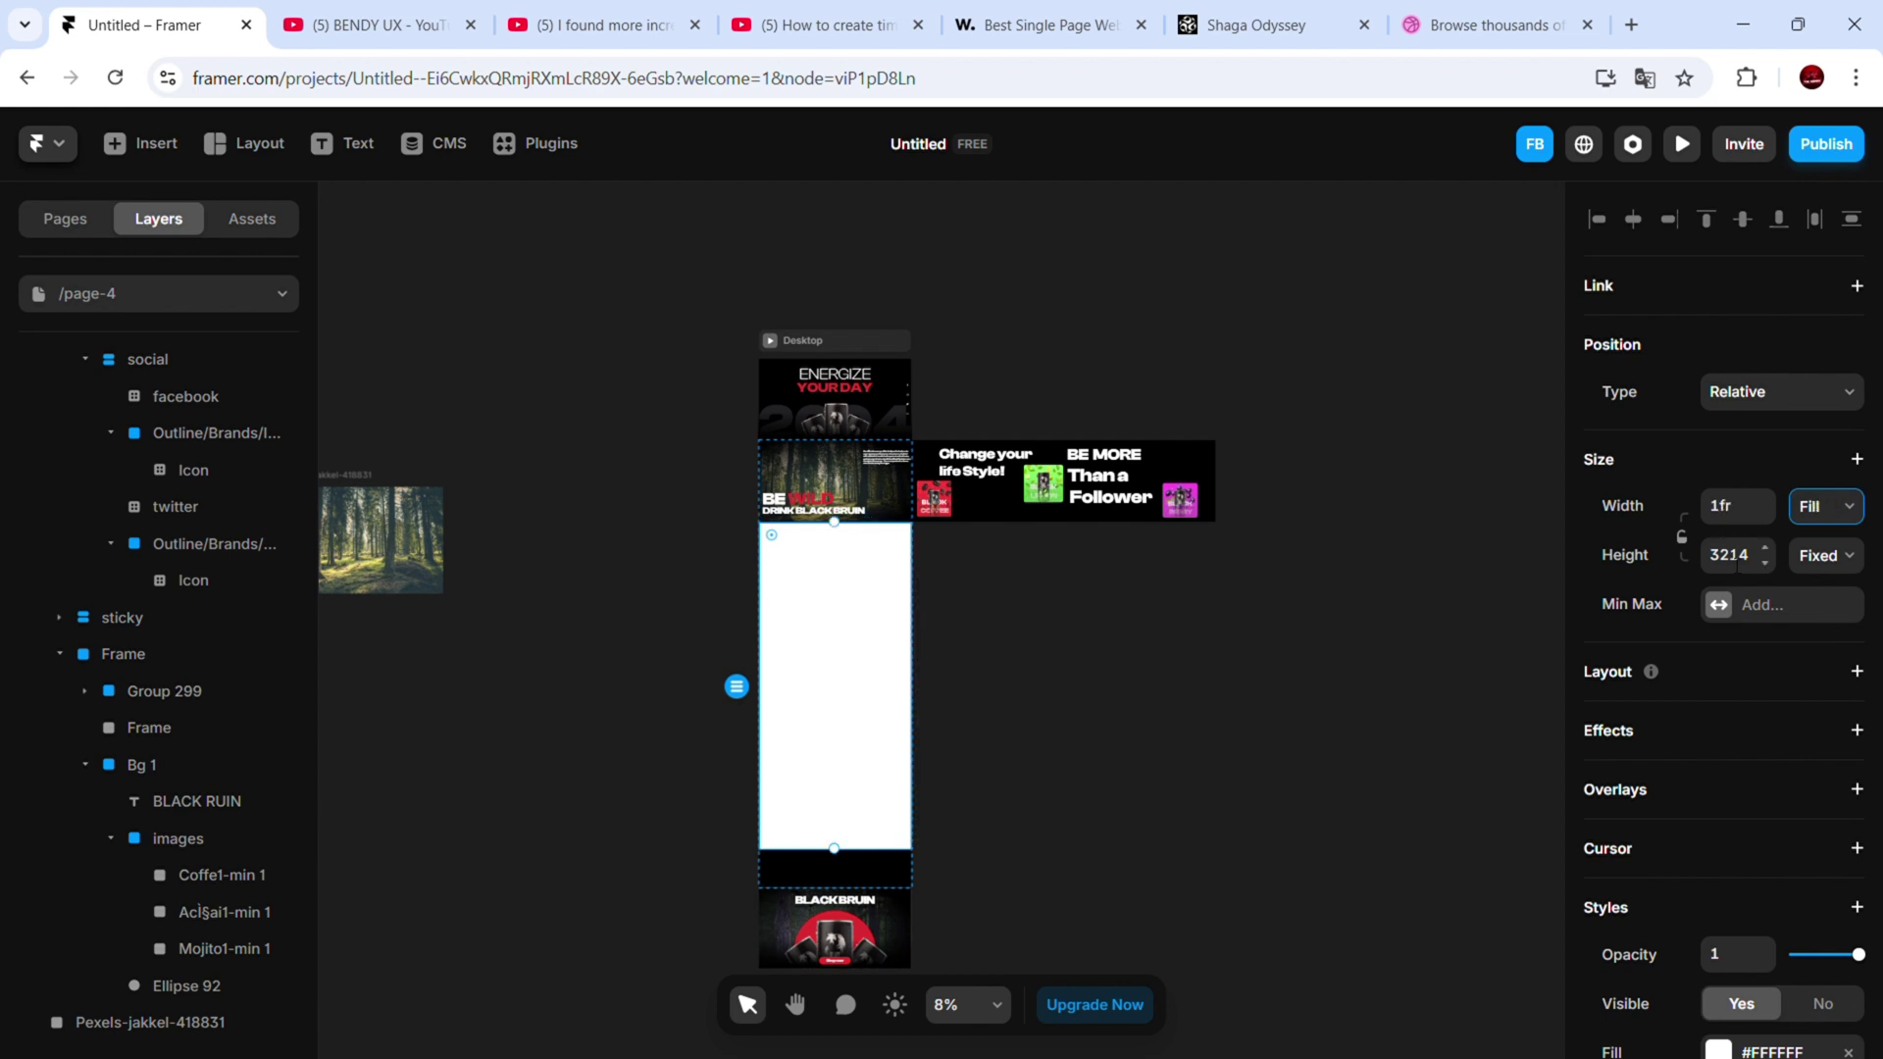
Set the timer frame's height to 300vh using the Viewport unit
click(1827, 555)
click(1799, 618)
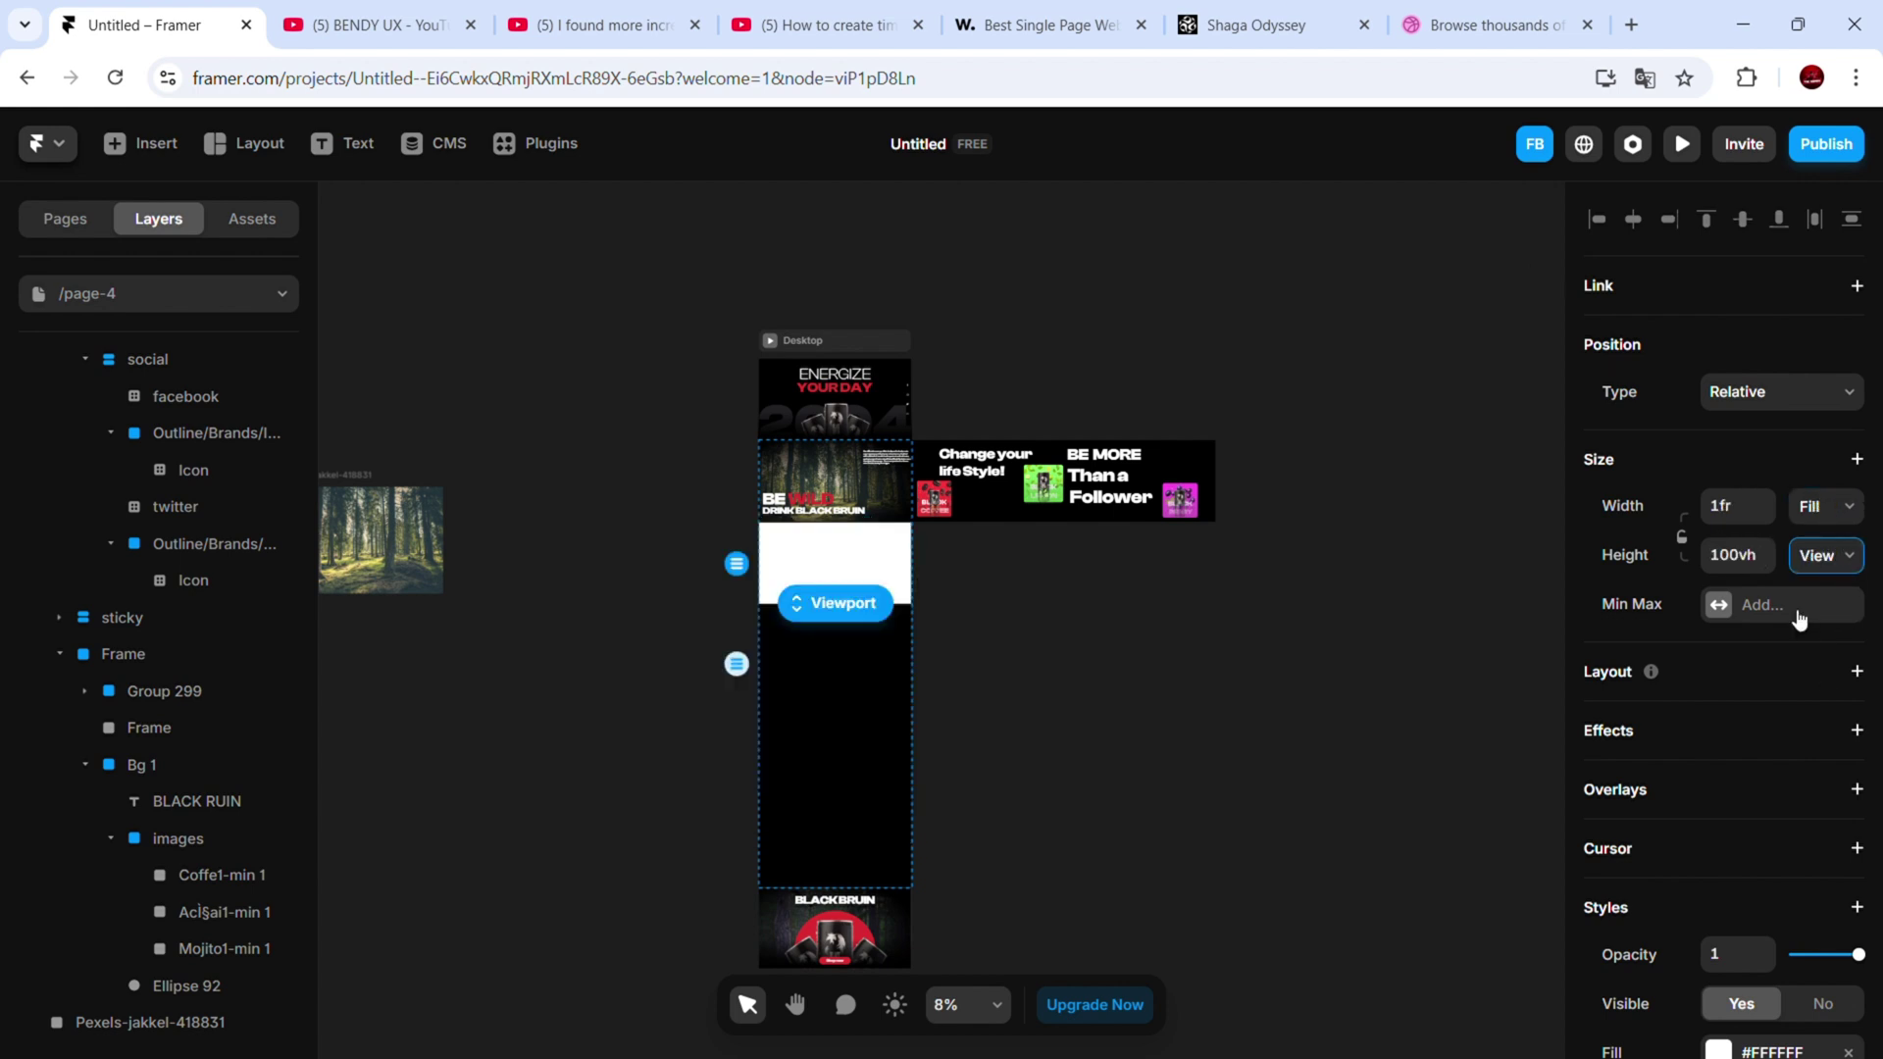
click(1748, 566)
text(300)
key(Return)
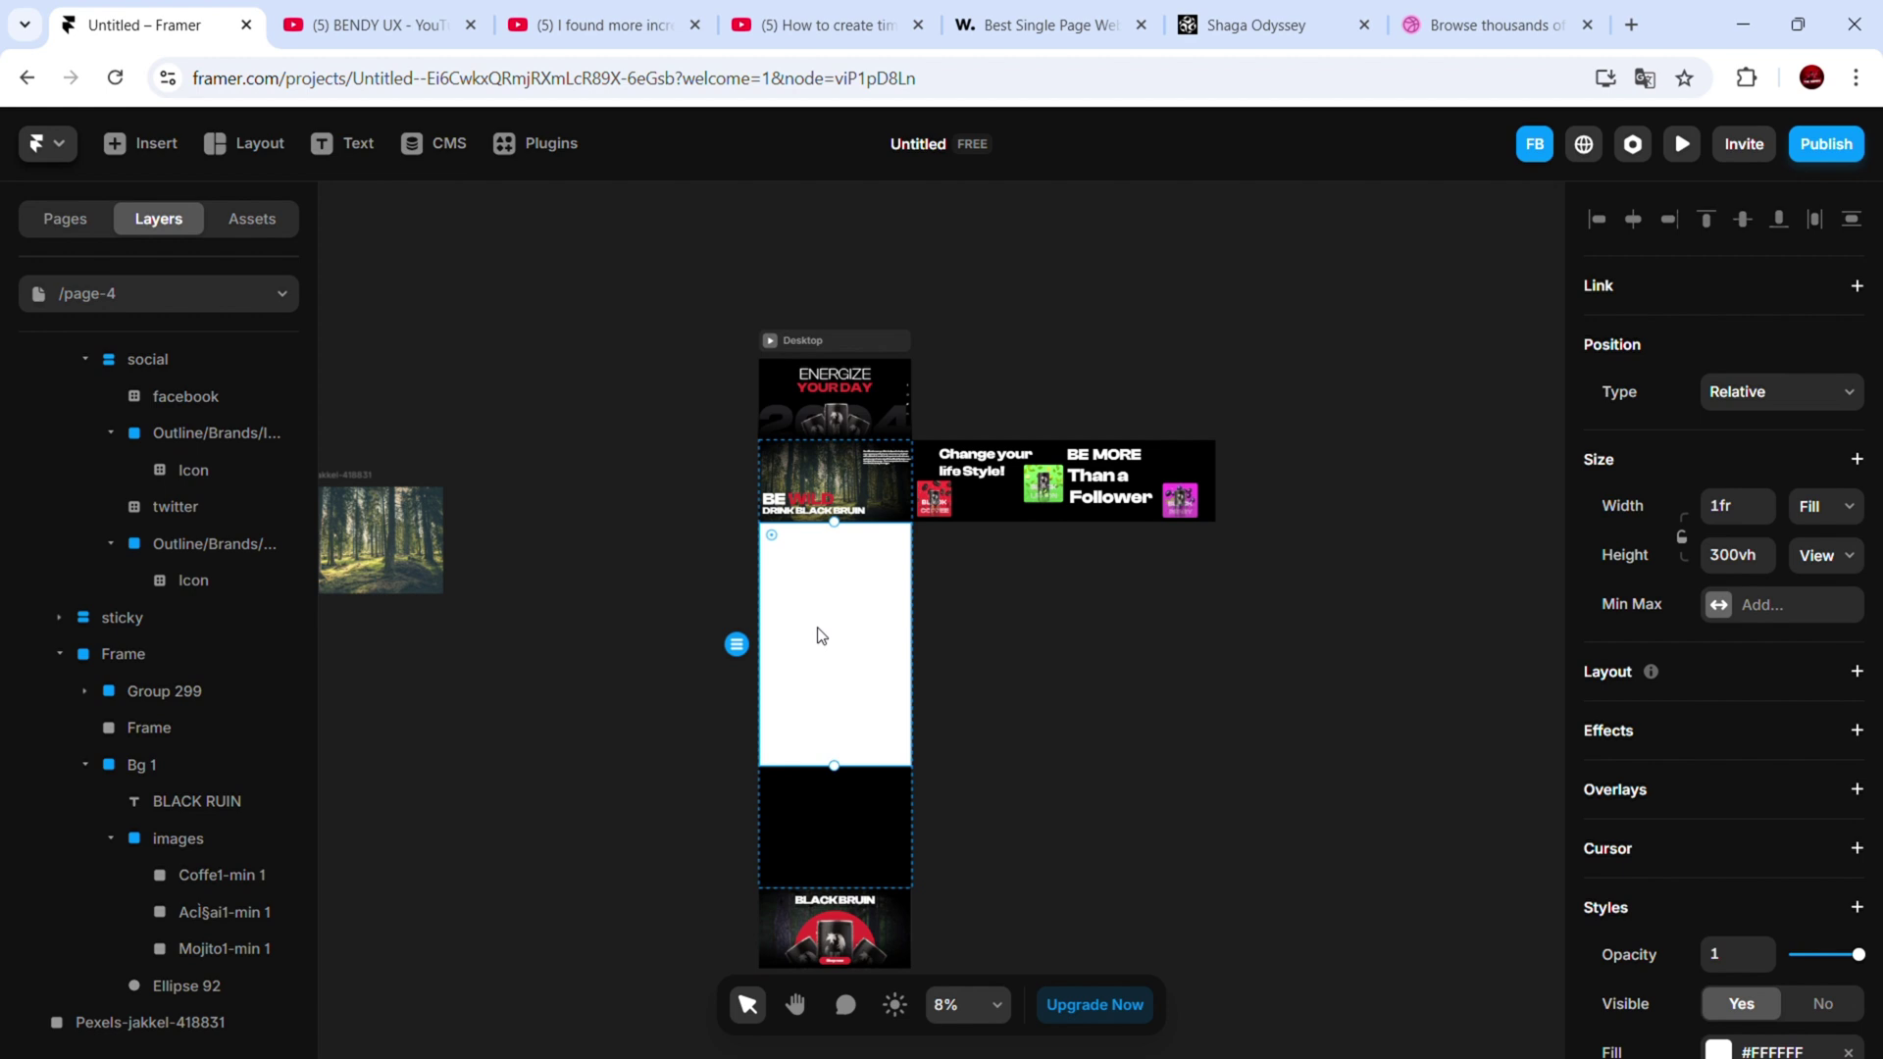
scroll(858, 723, up, 1)
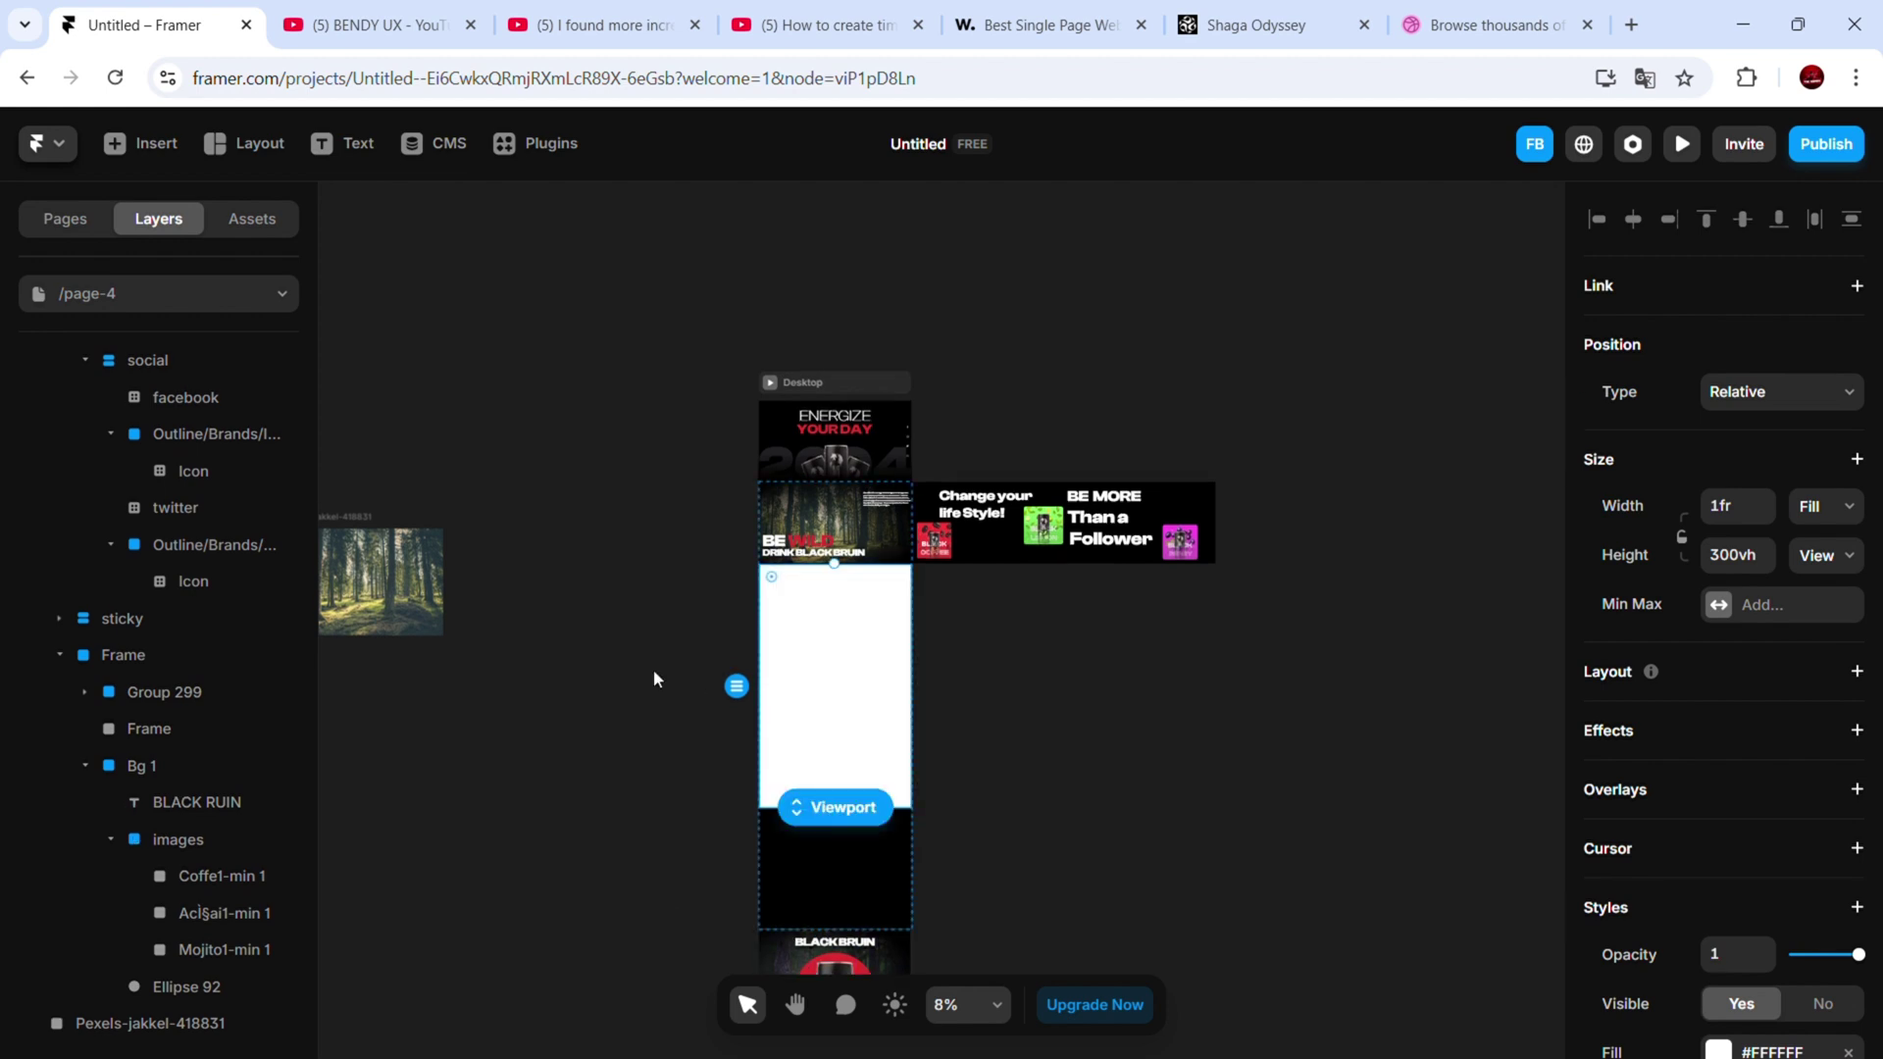
Collapse the Frame and first page layer groups, and make the timer frame a scroll section
click(59, 657)
click(84, 434)
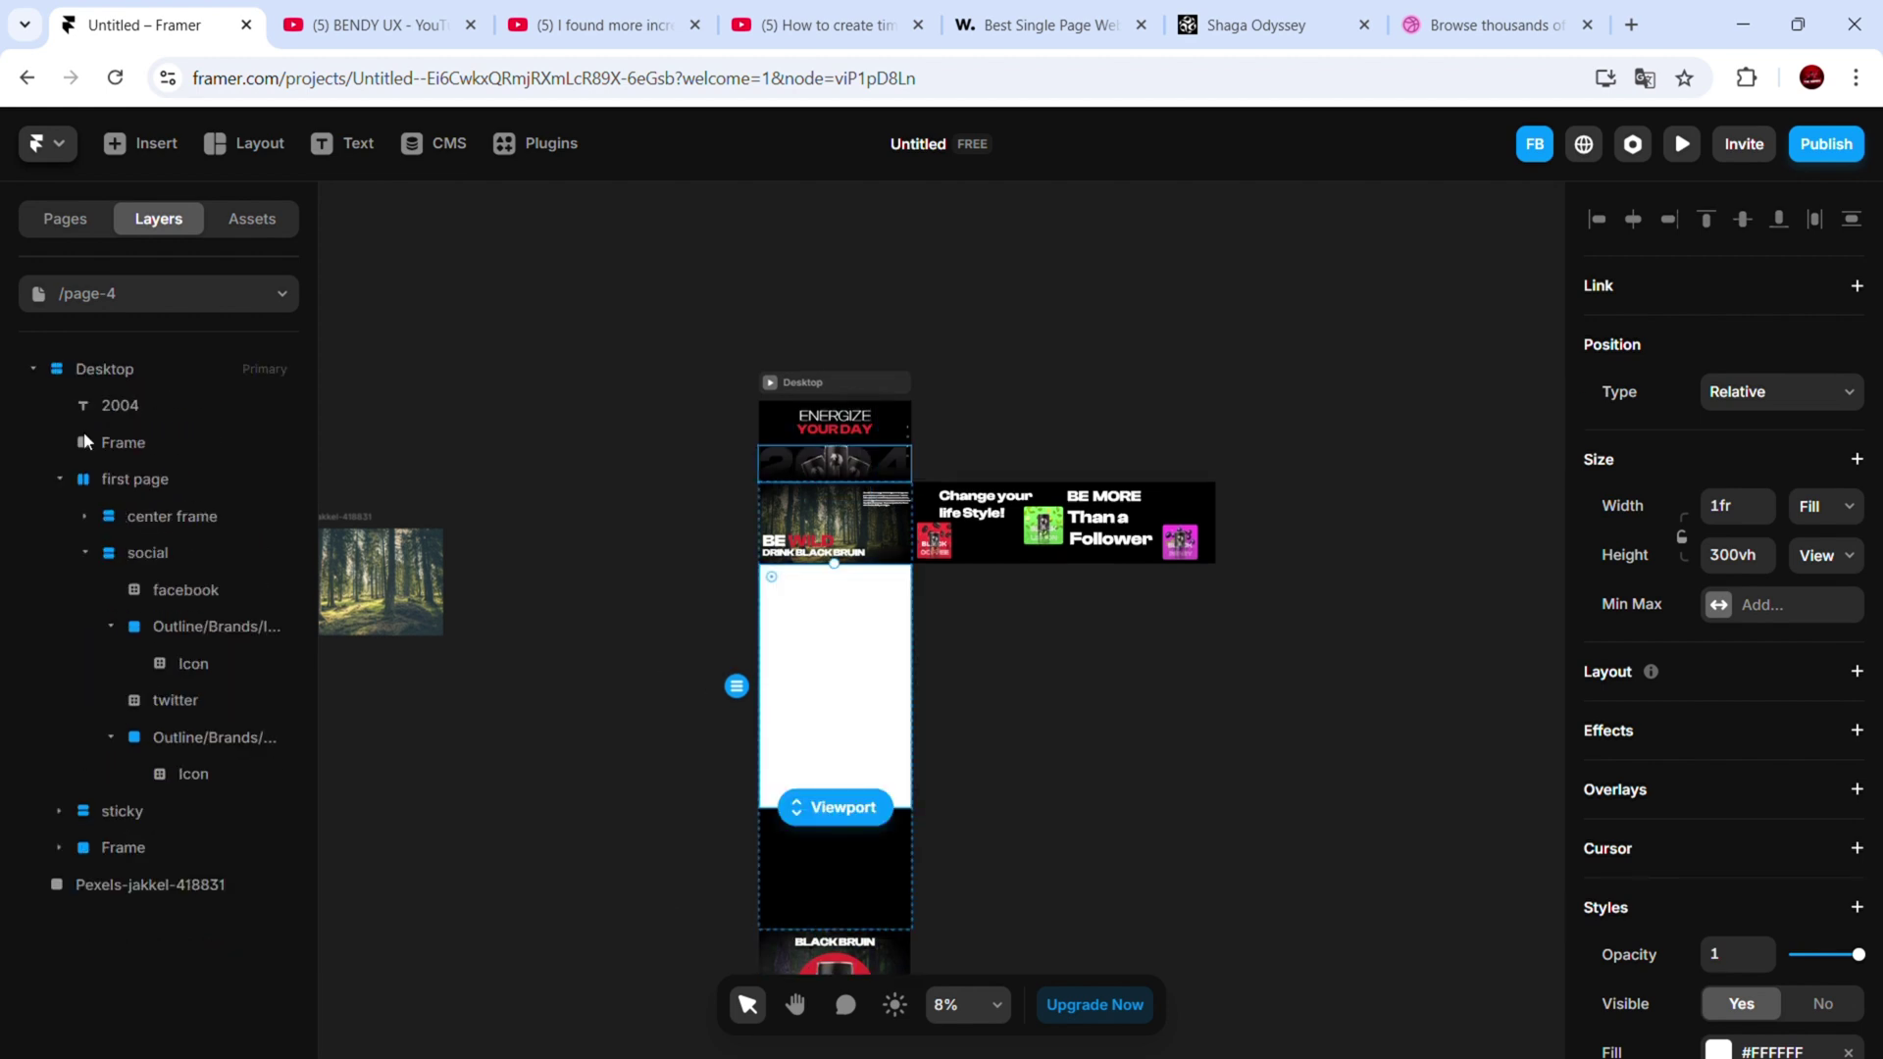
click(59, 479)
click(59, 515)
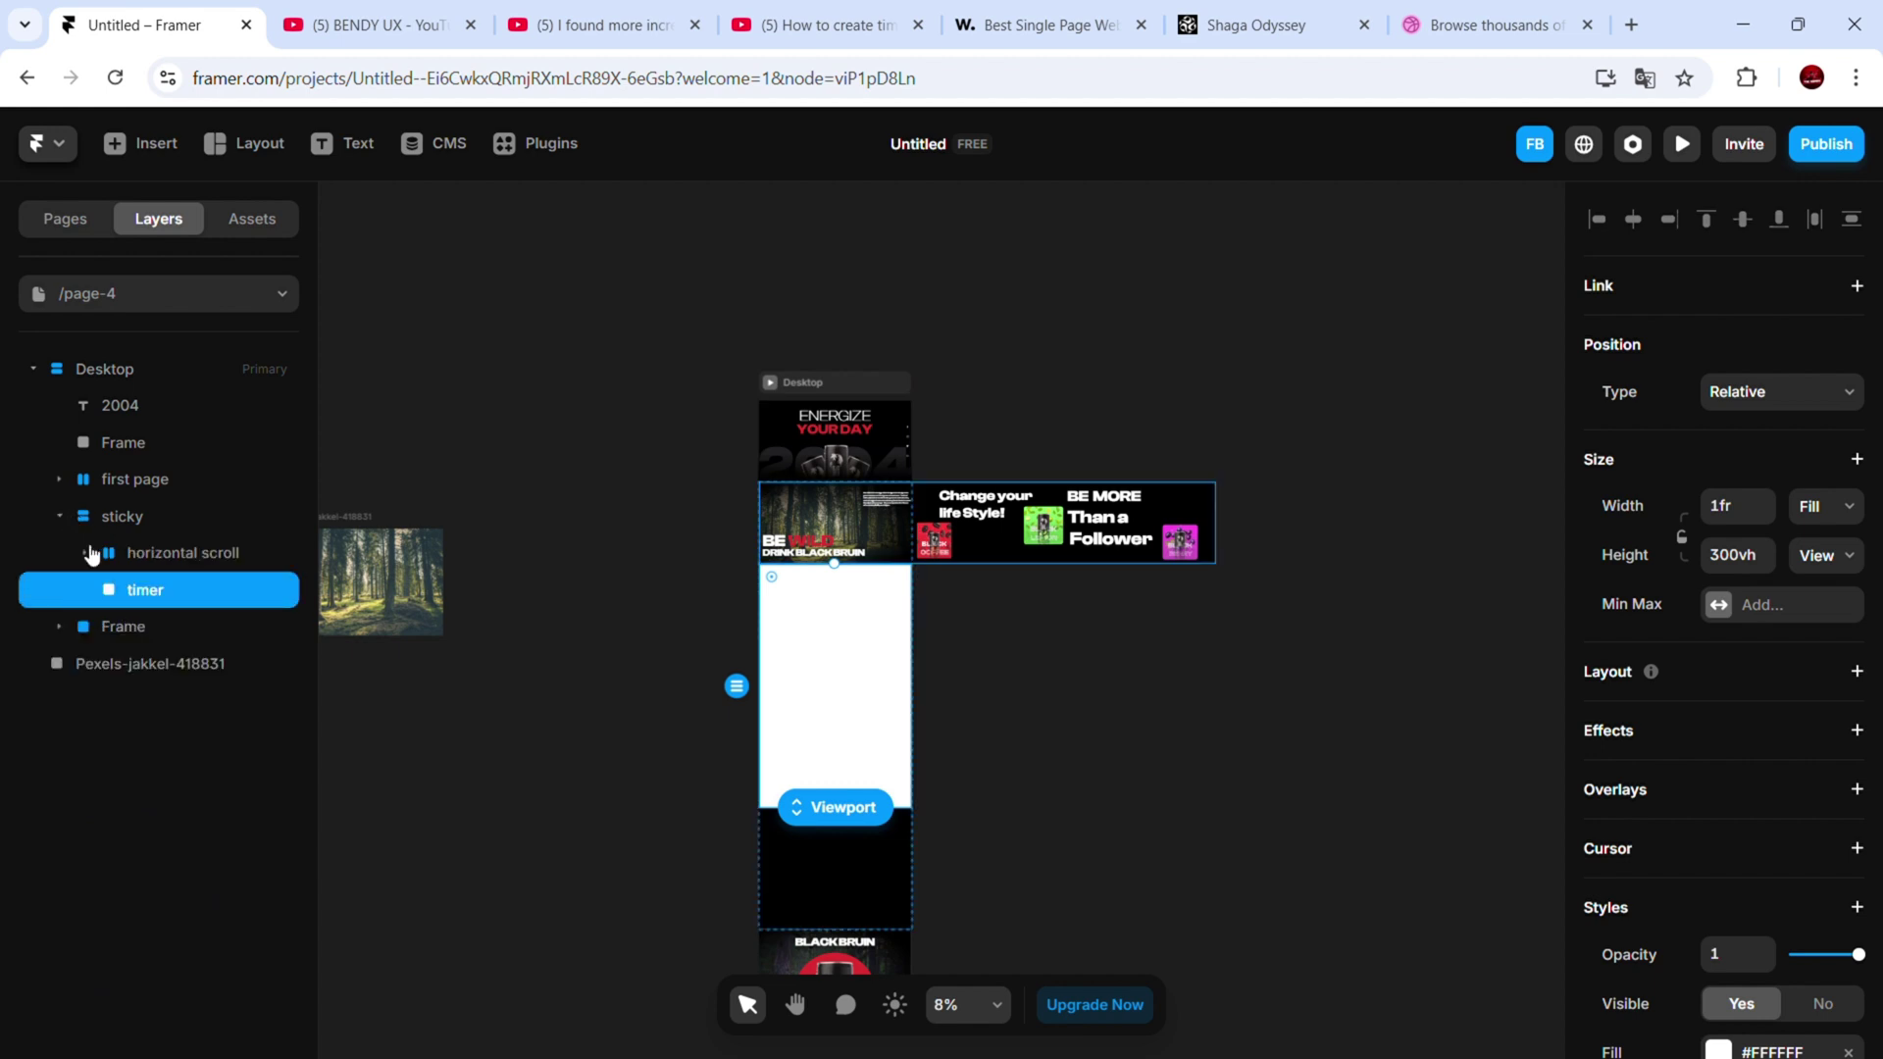
scroll(1819, 824, down, 5)
click(1857, 895)
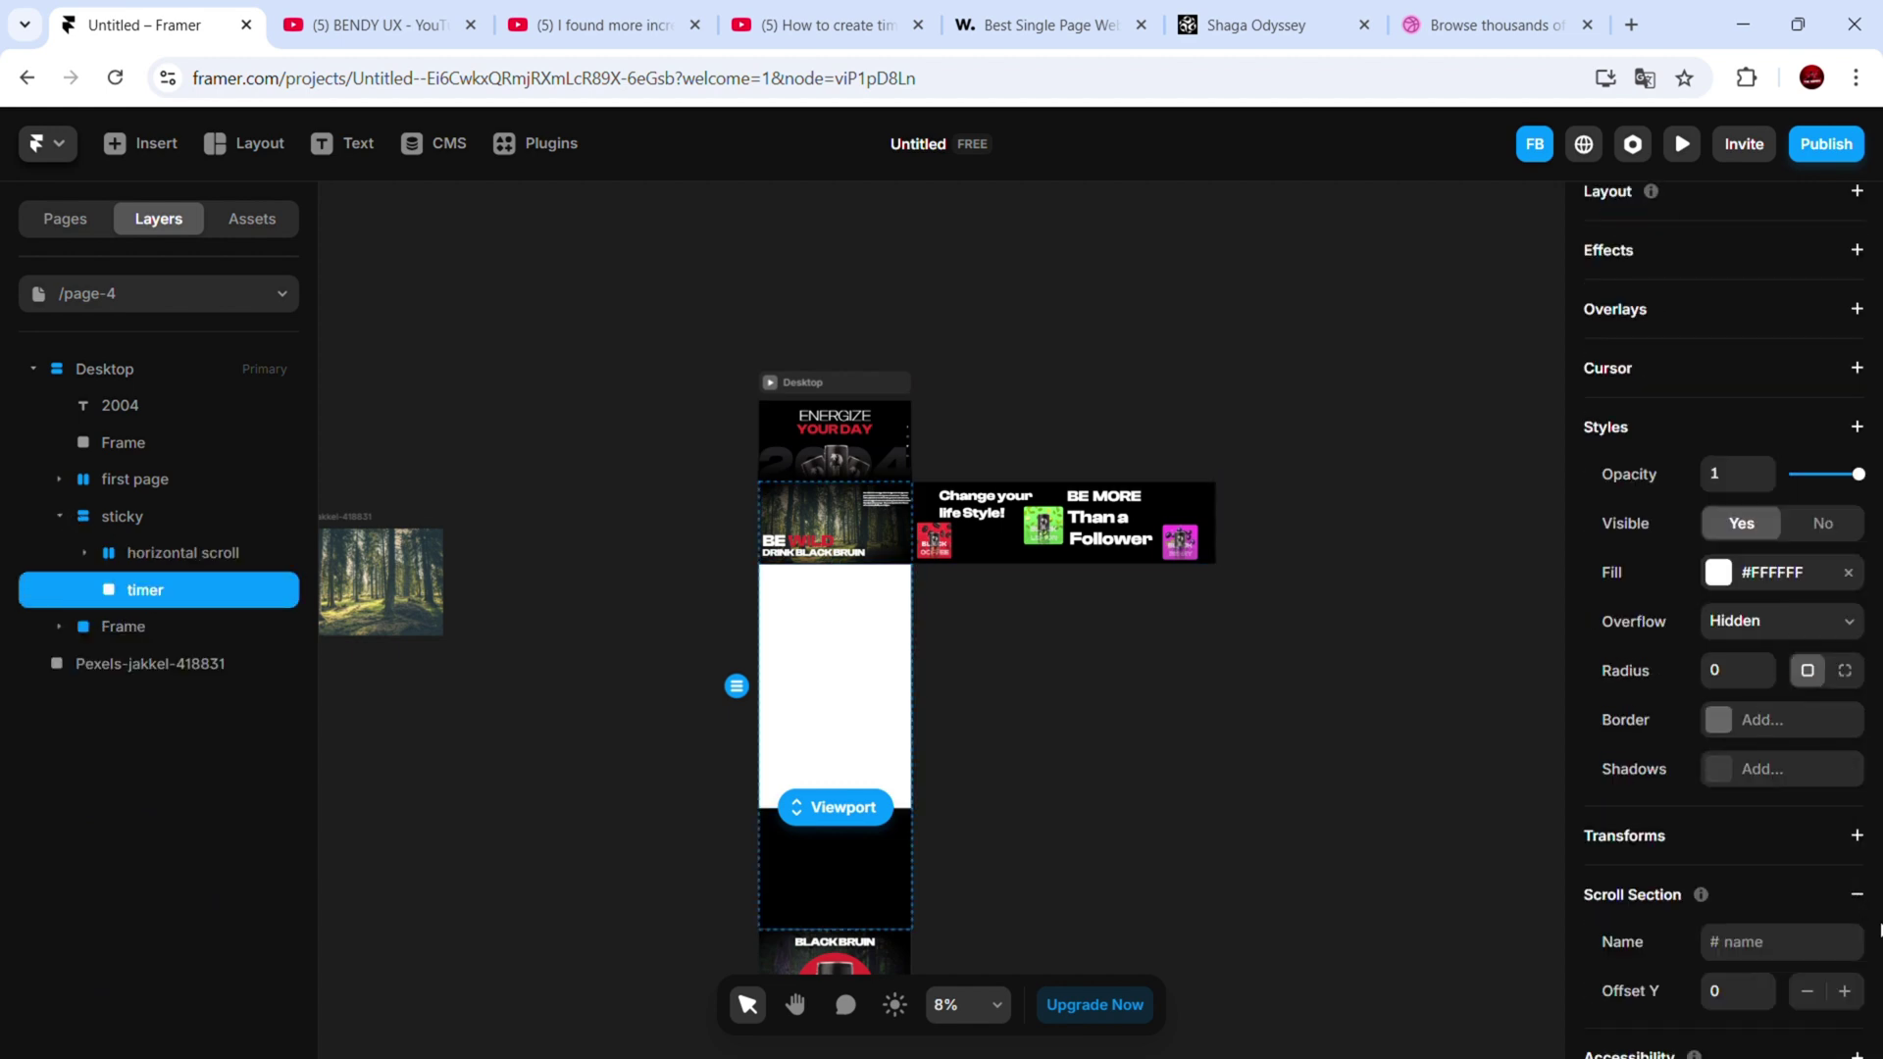
click(1344, 961)
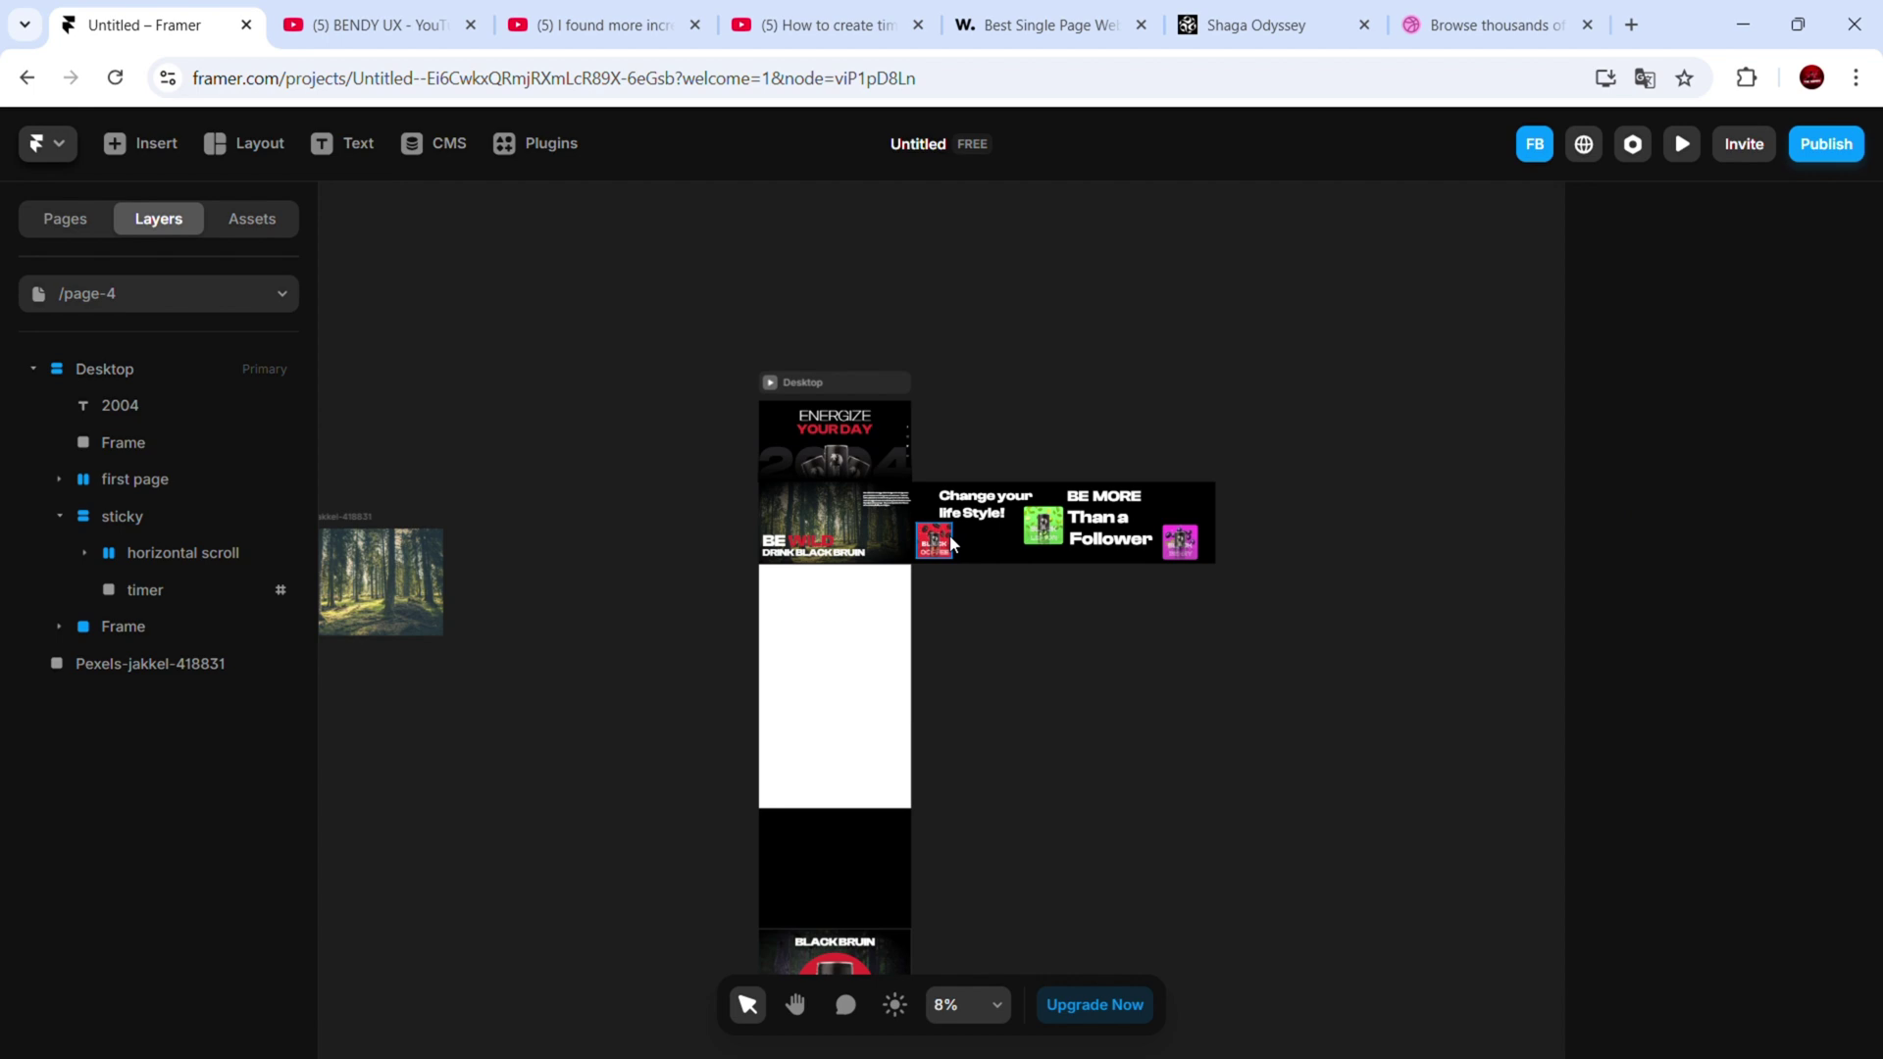
Add a Scroll Transform effect to the horizontal scroll stack, triggered by Section in View at the viewport top with #timer
click(253, 565)
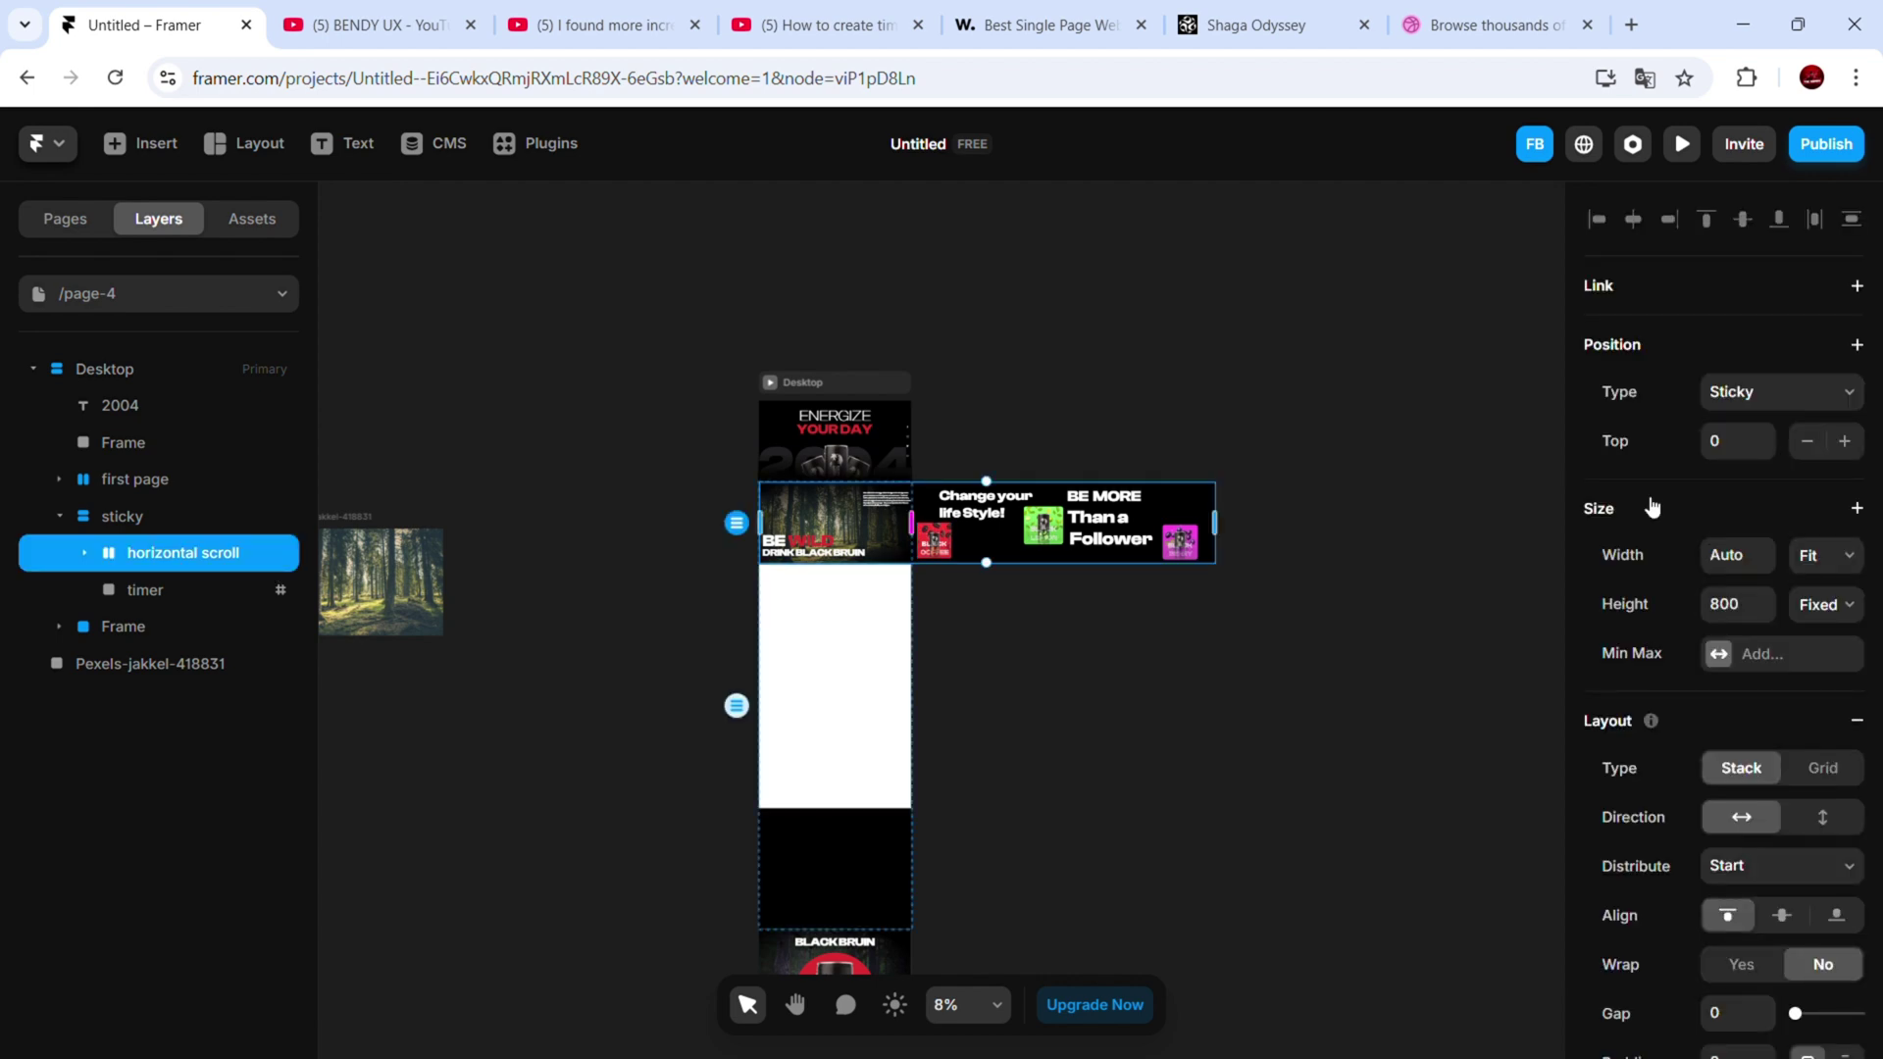
scroll(1765, 588, down, 4)
click(1857, 761)
click(1770, 684)
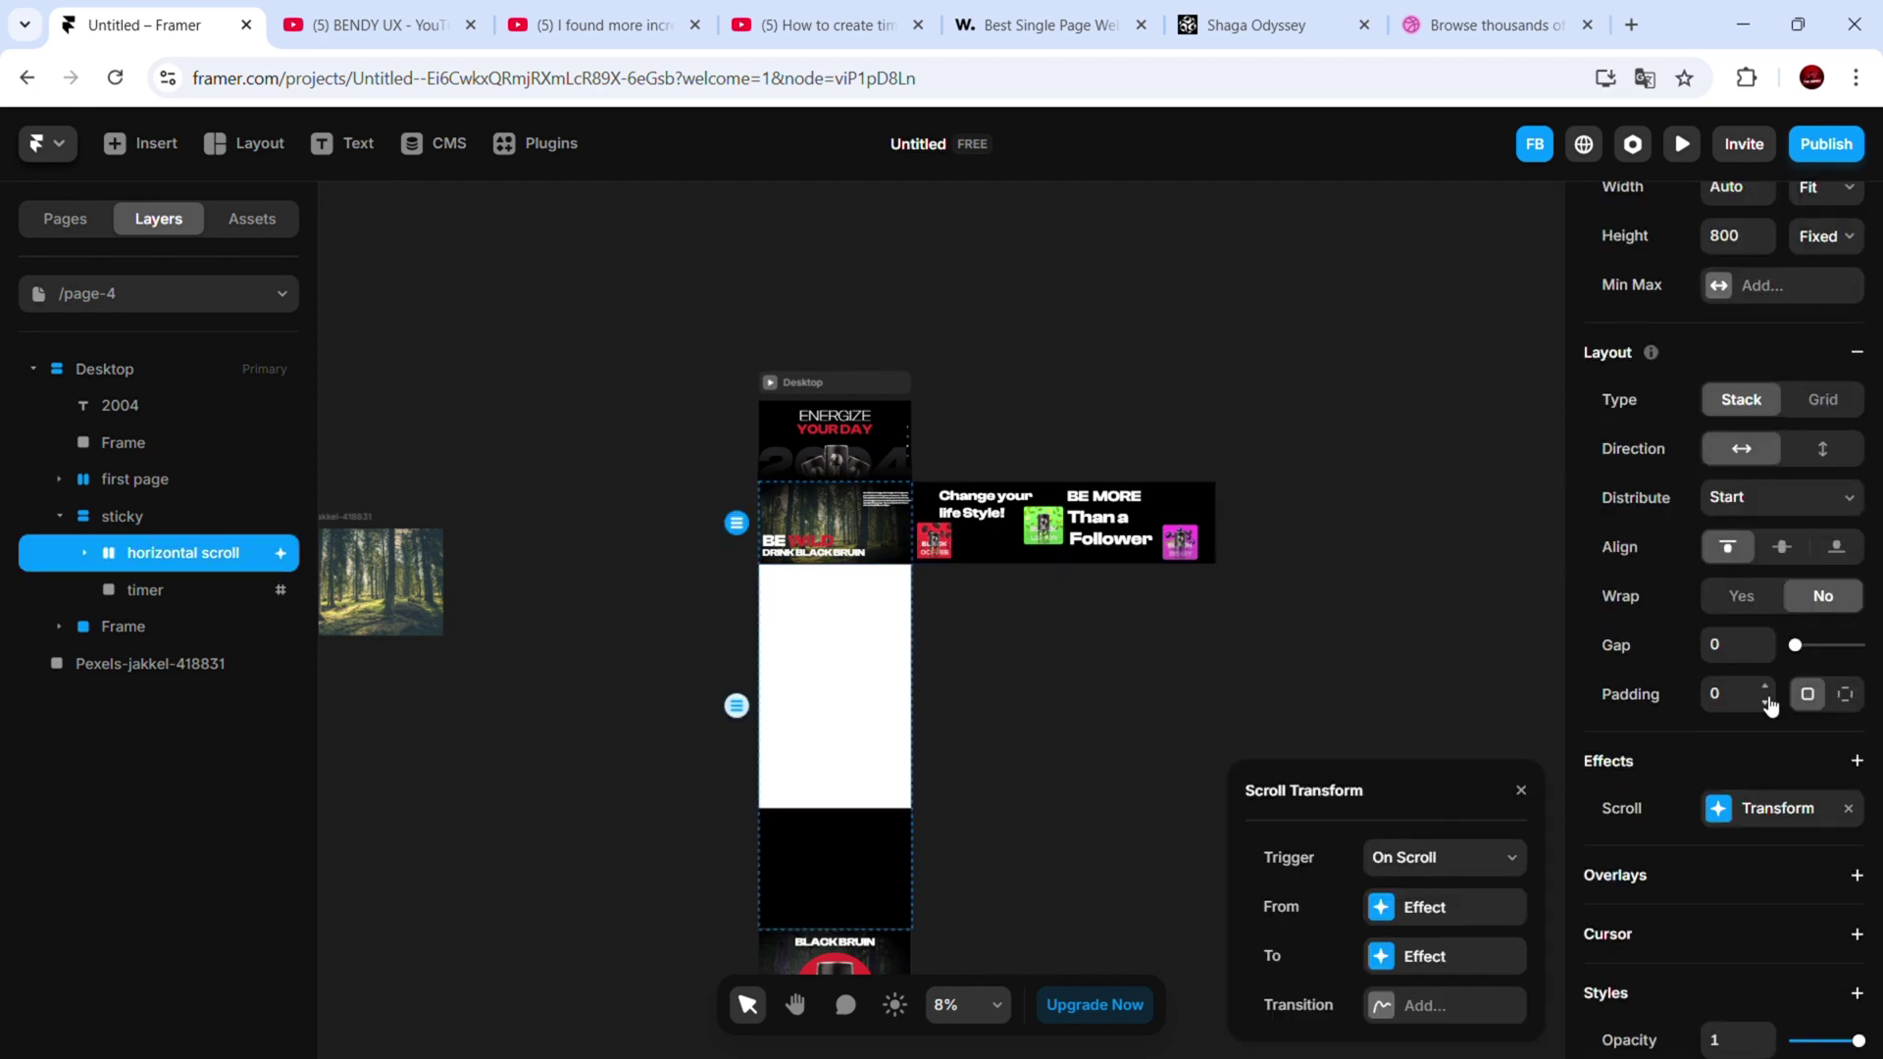
click(1475, 967)
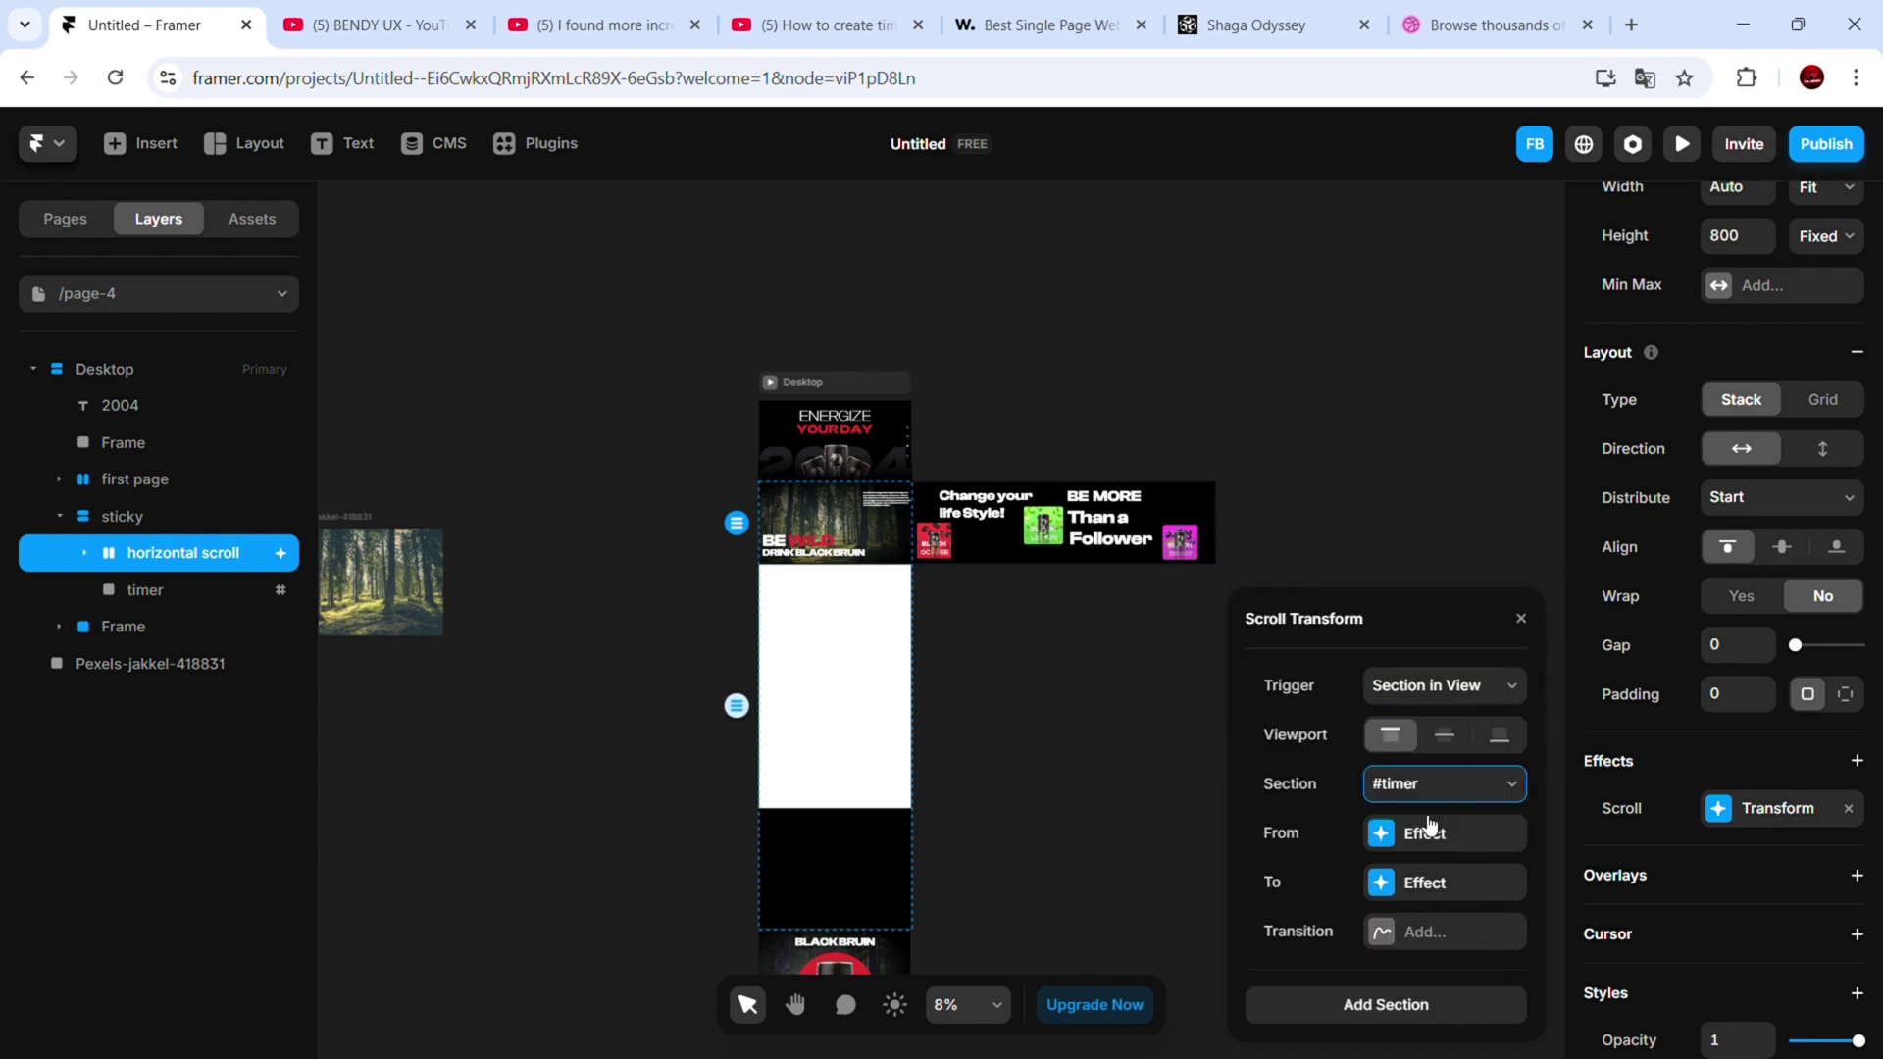
Set the scroll transform's From state to opacity 1 and scale 1
click(1429, 829)
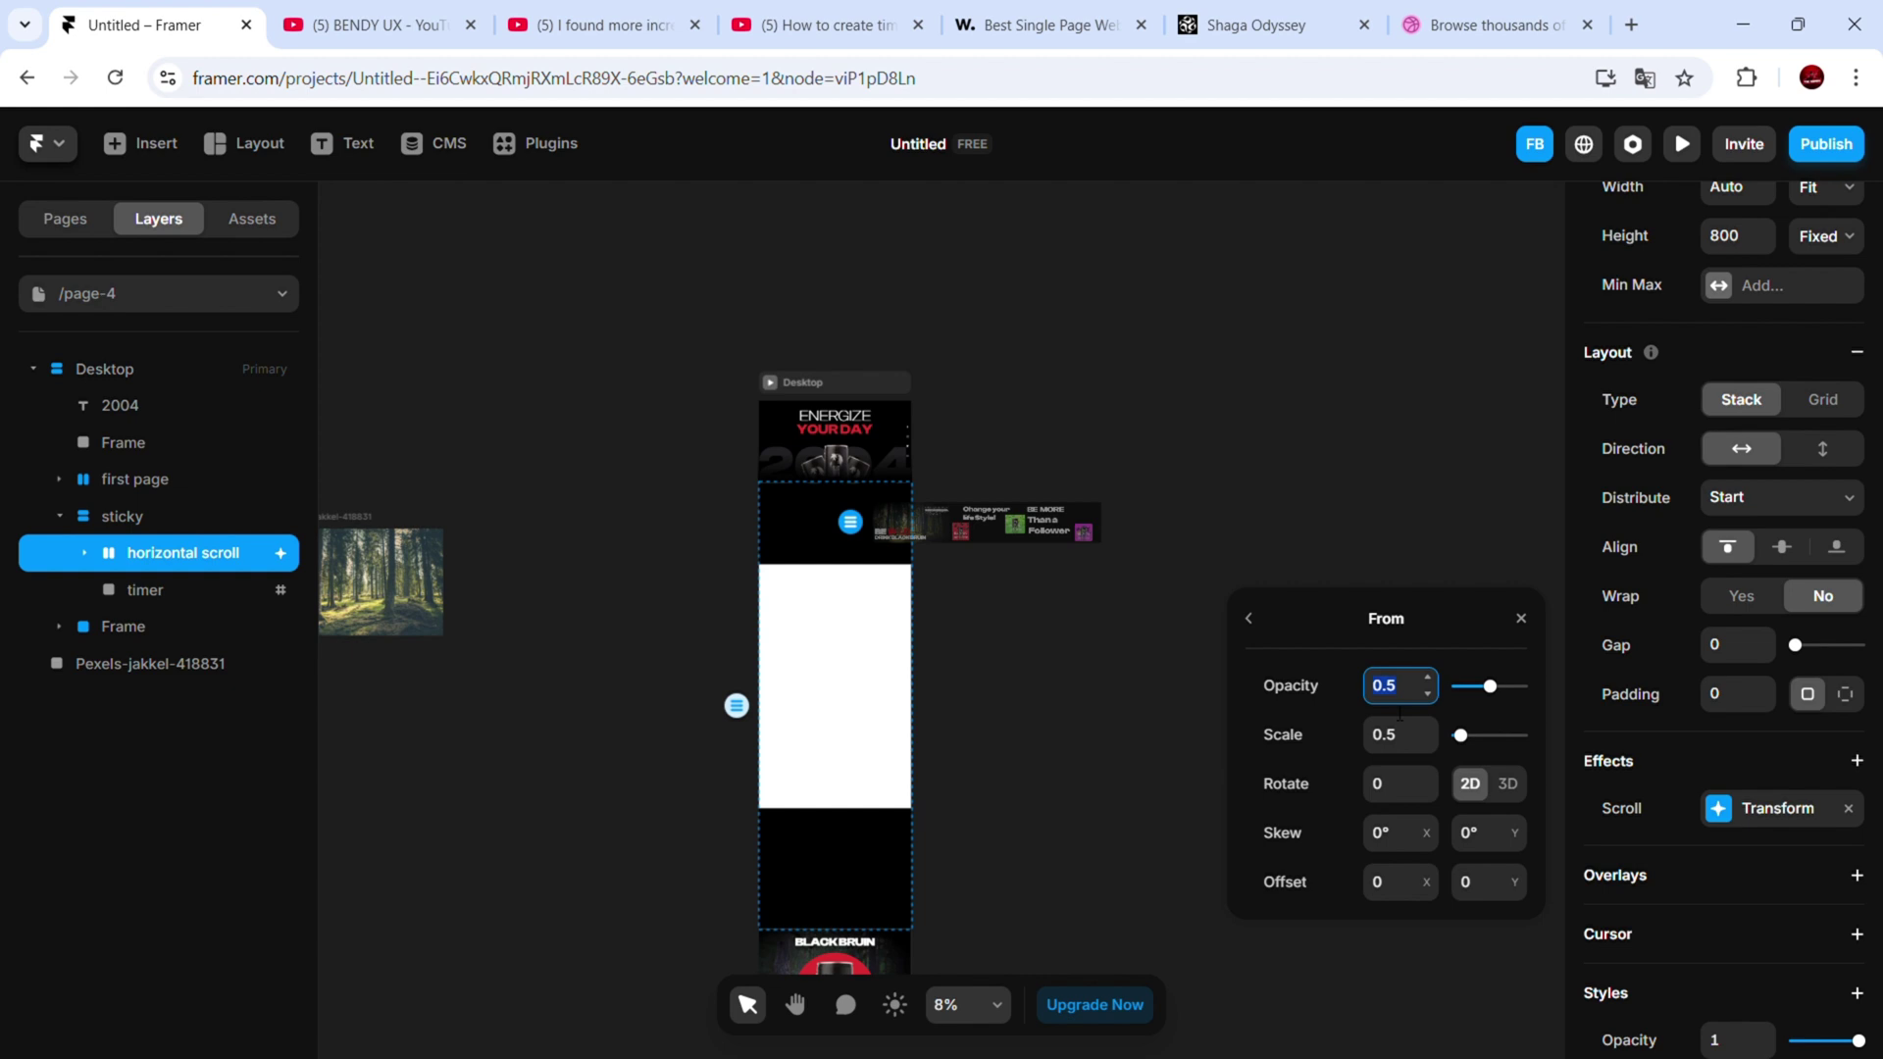
key(Tab)
text(1)
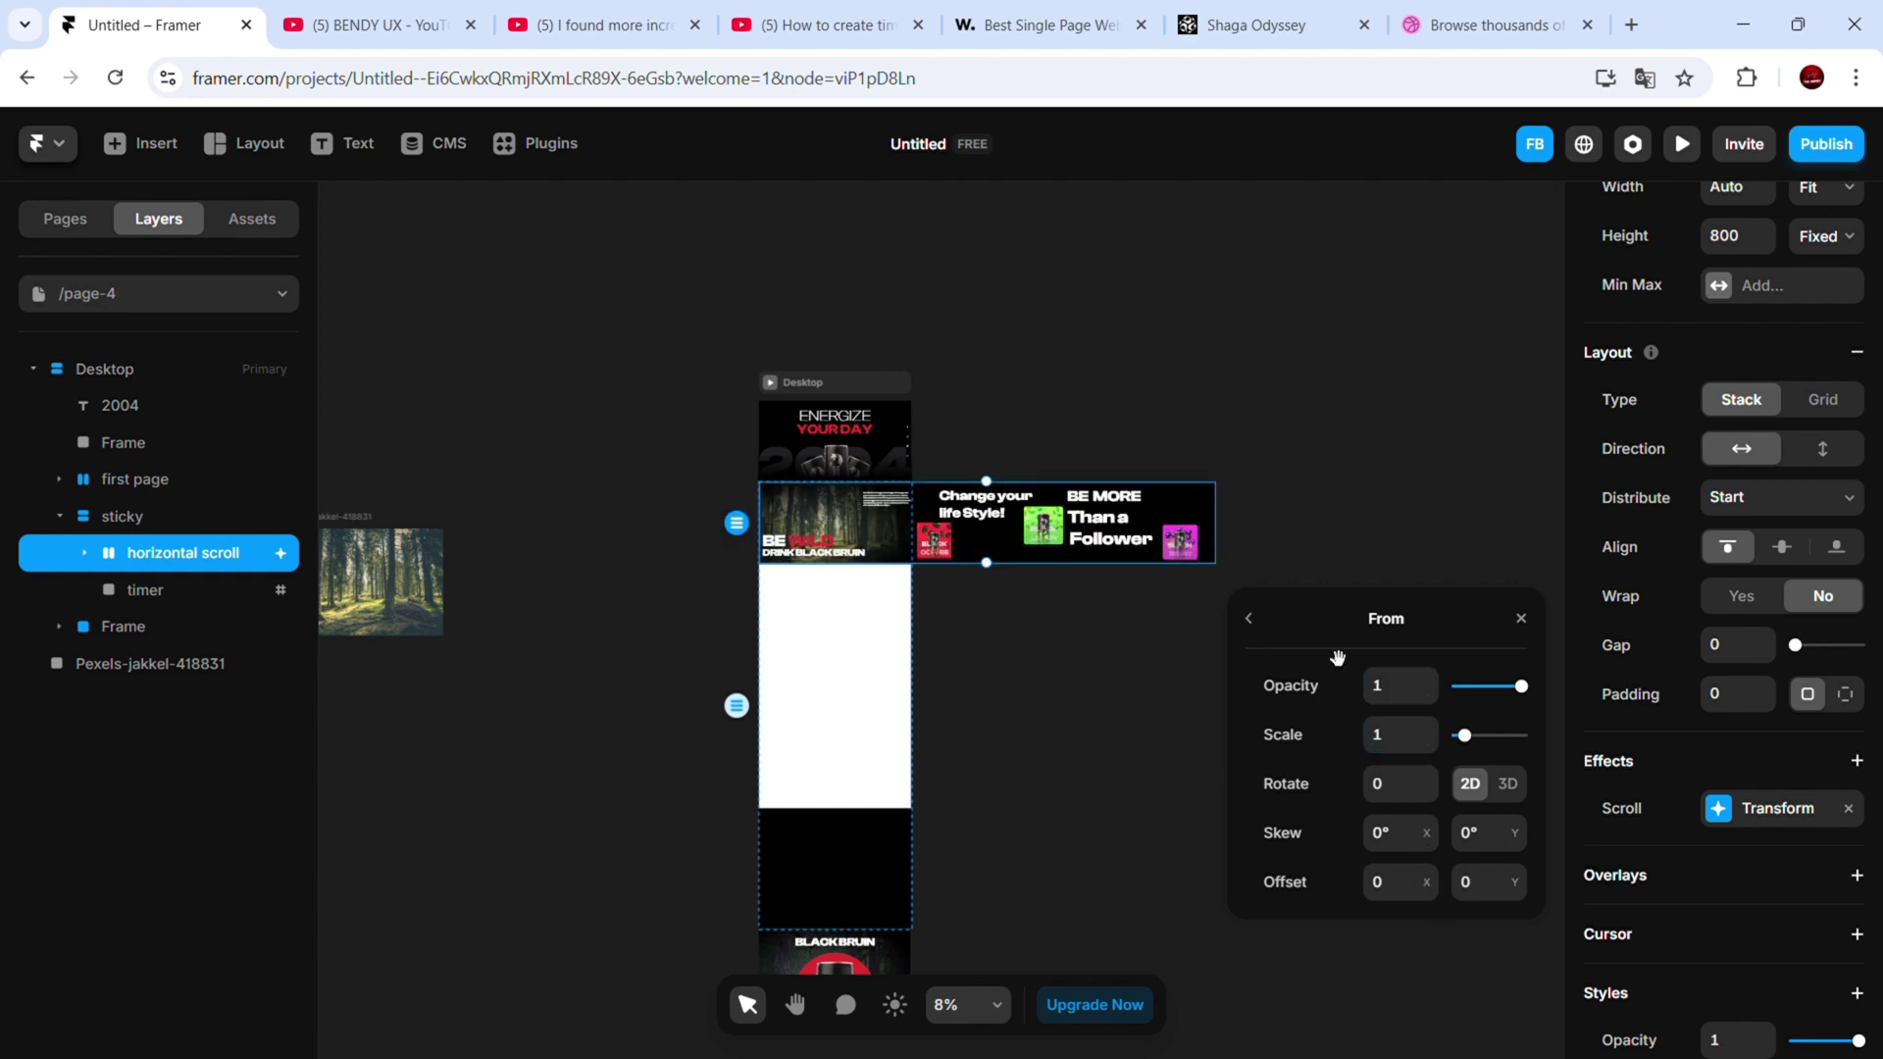
click(1249, 618)
Set the scroll transform's To state to a horizontal offset of -3000
click(1392, 883)
drag(1432, 891, 1422, 1057)
drag(1440, 869, 1292, 869)
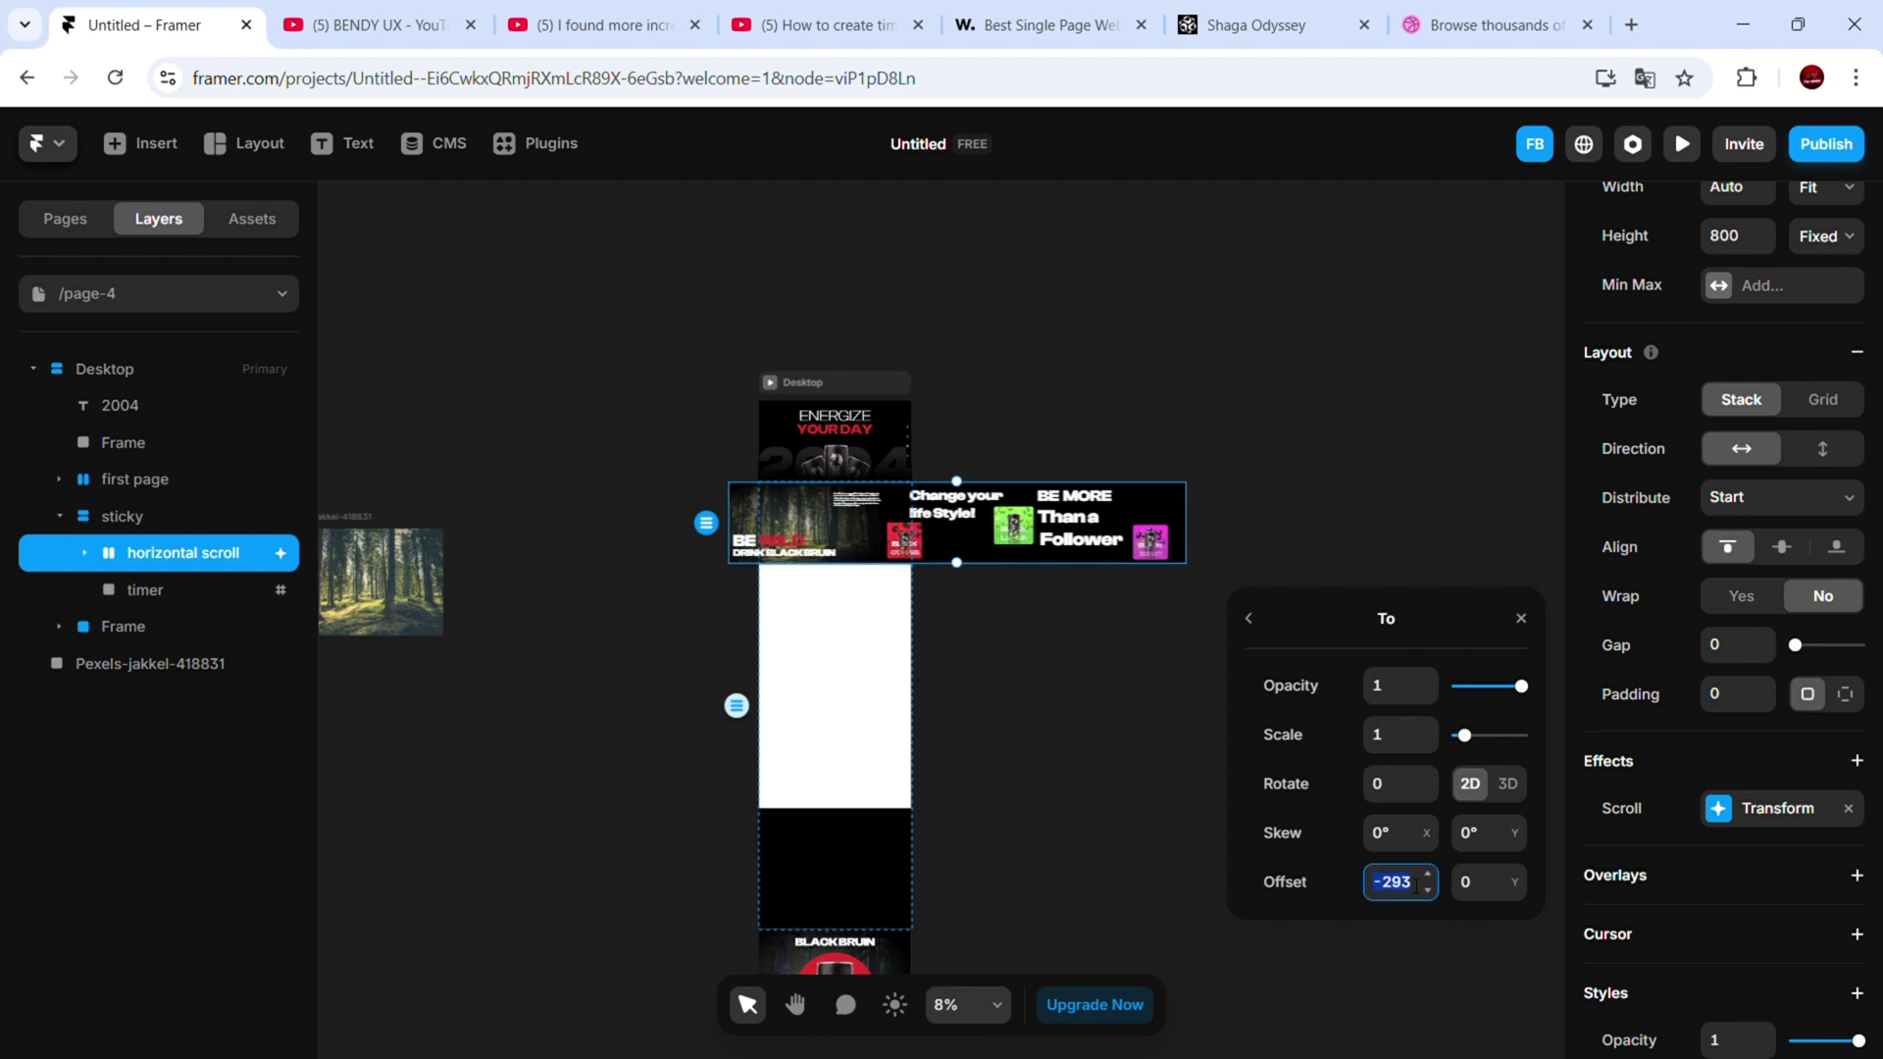
text(000)
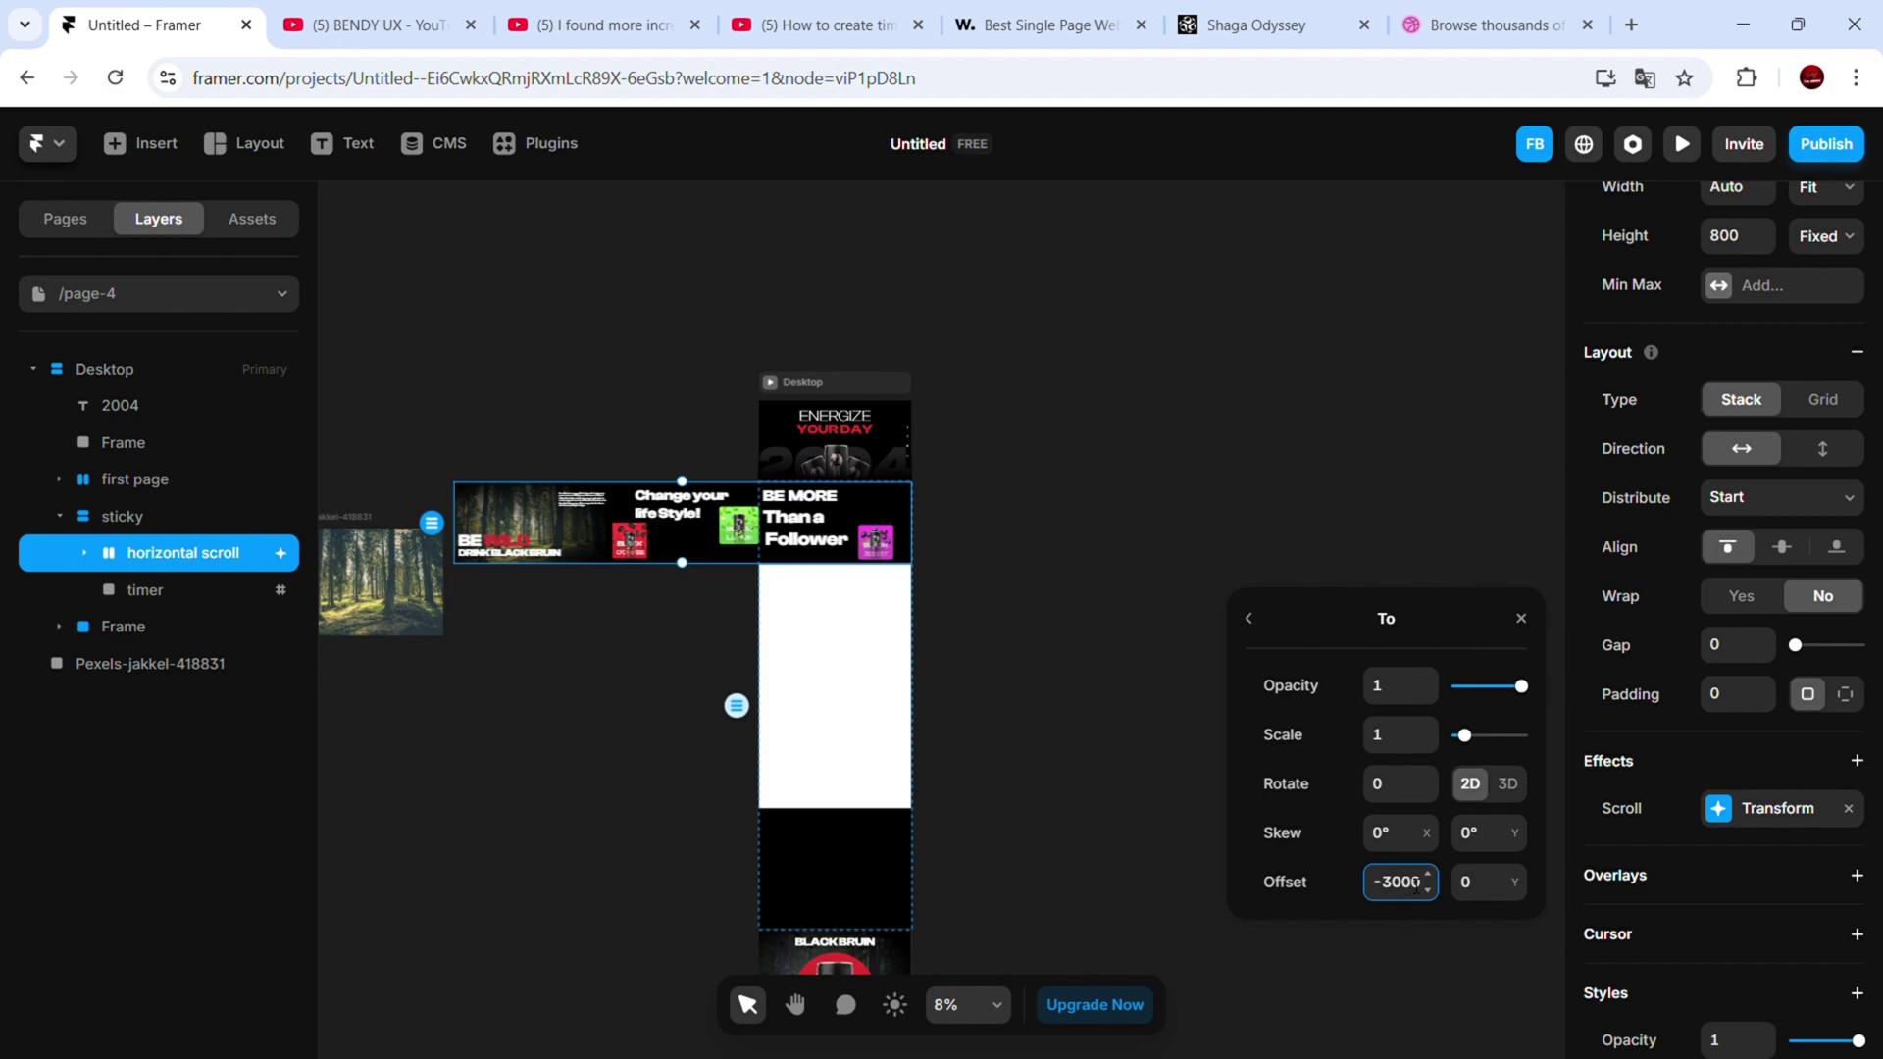
click(1252, 620)
Preview the page and scroll back and forth through the sticky horizontal section down to the closing section
click(771, 382)
scroll(773, 588, down, 20)
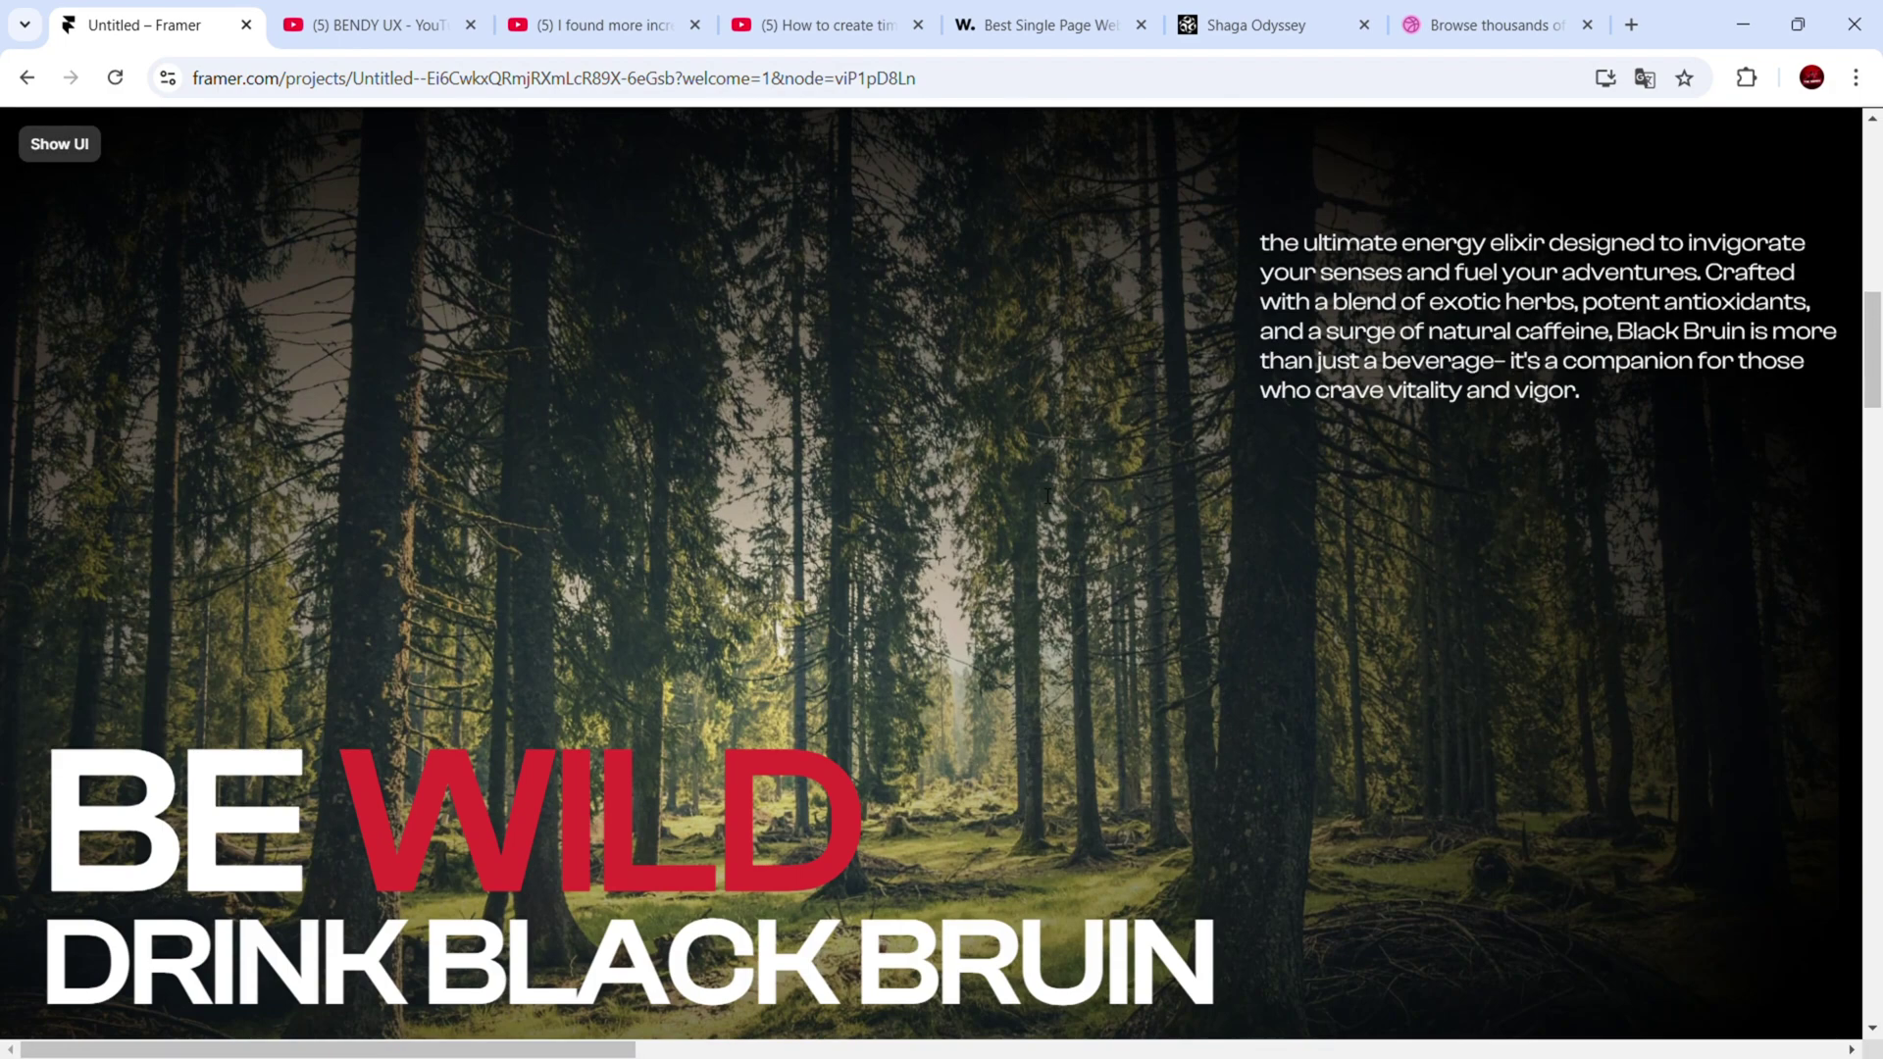
scroll(1822, 768, down, 5)
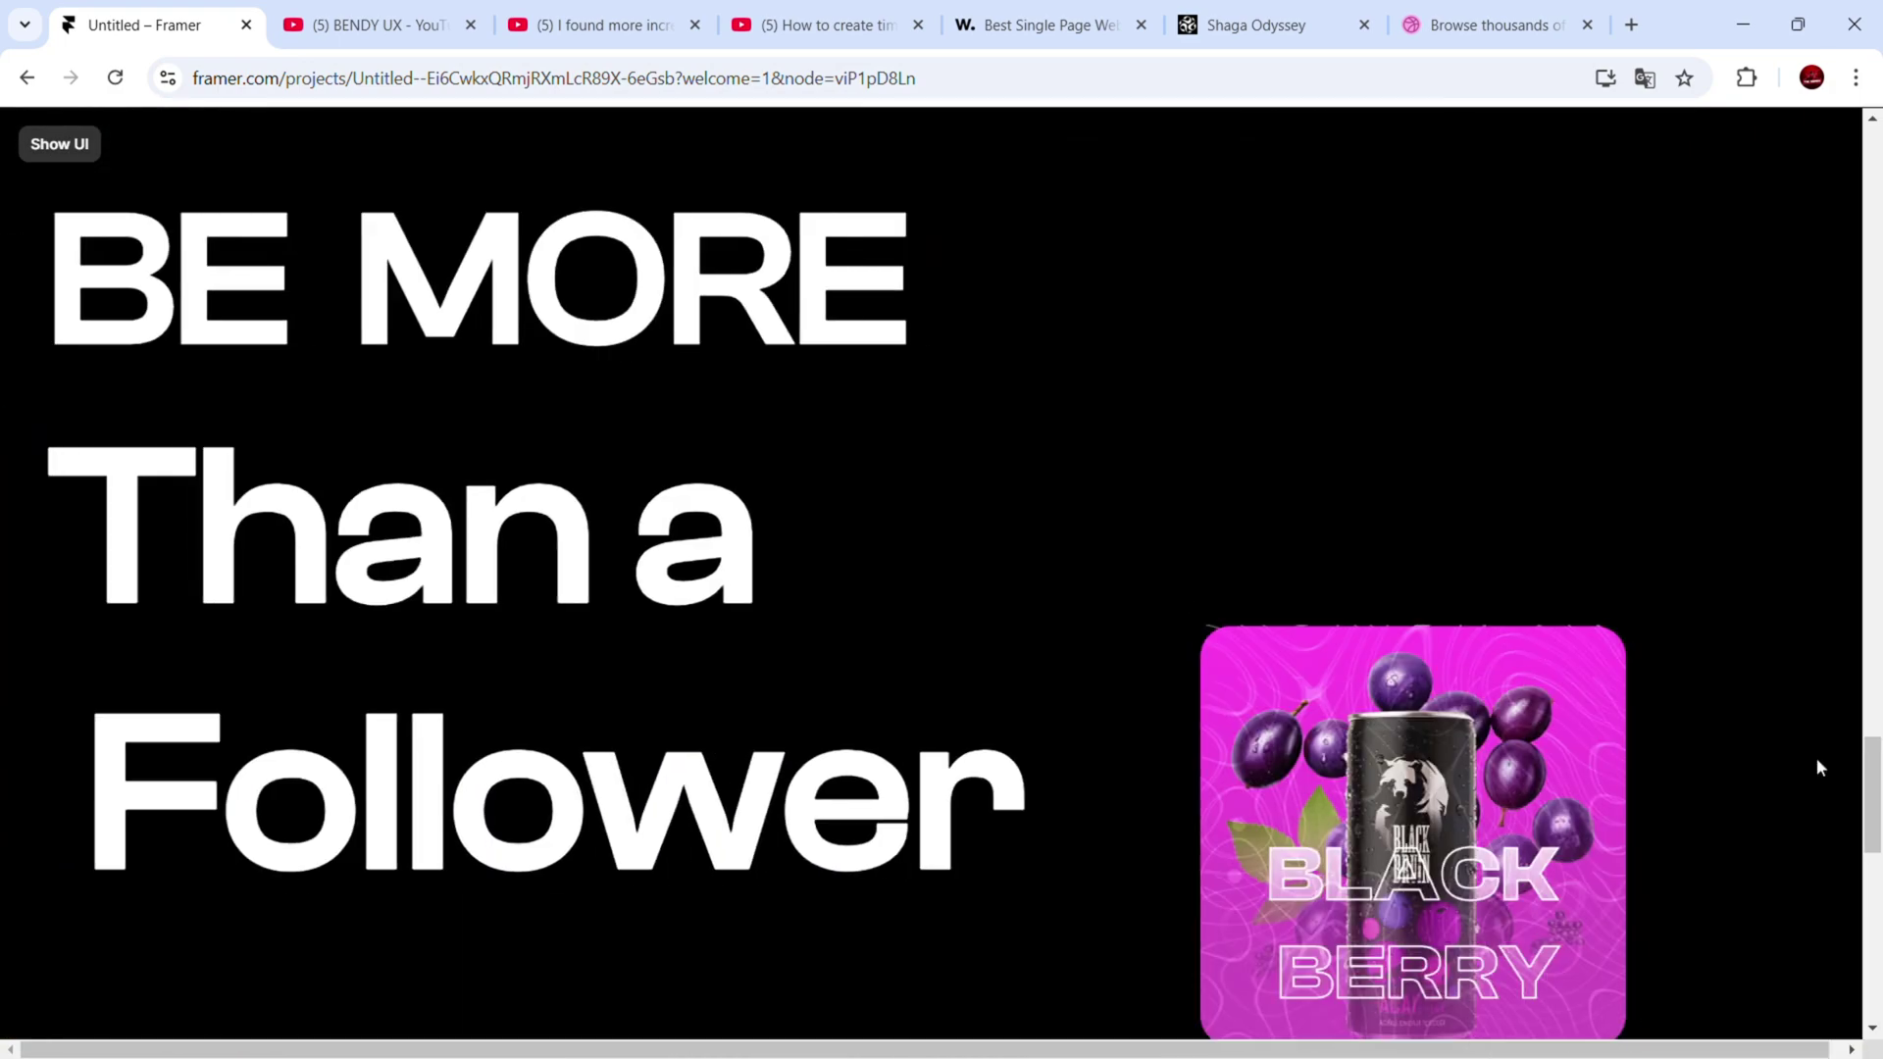
scroll(1424, 734, up, 2)
scroll(1424, 724, up, 10)
scroll(1442, 637, down, 8)
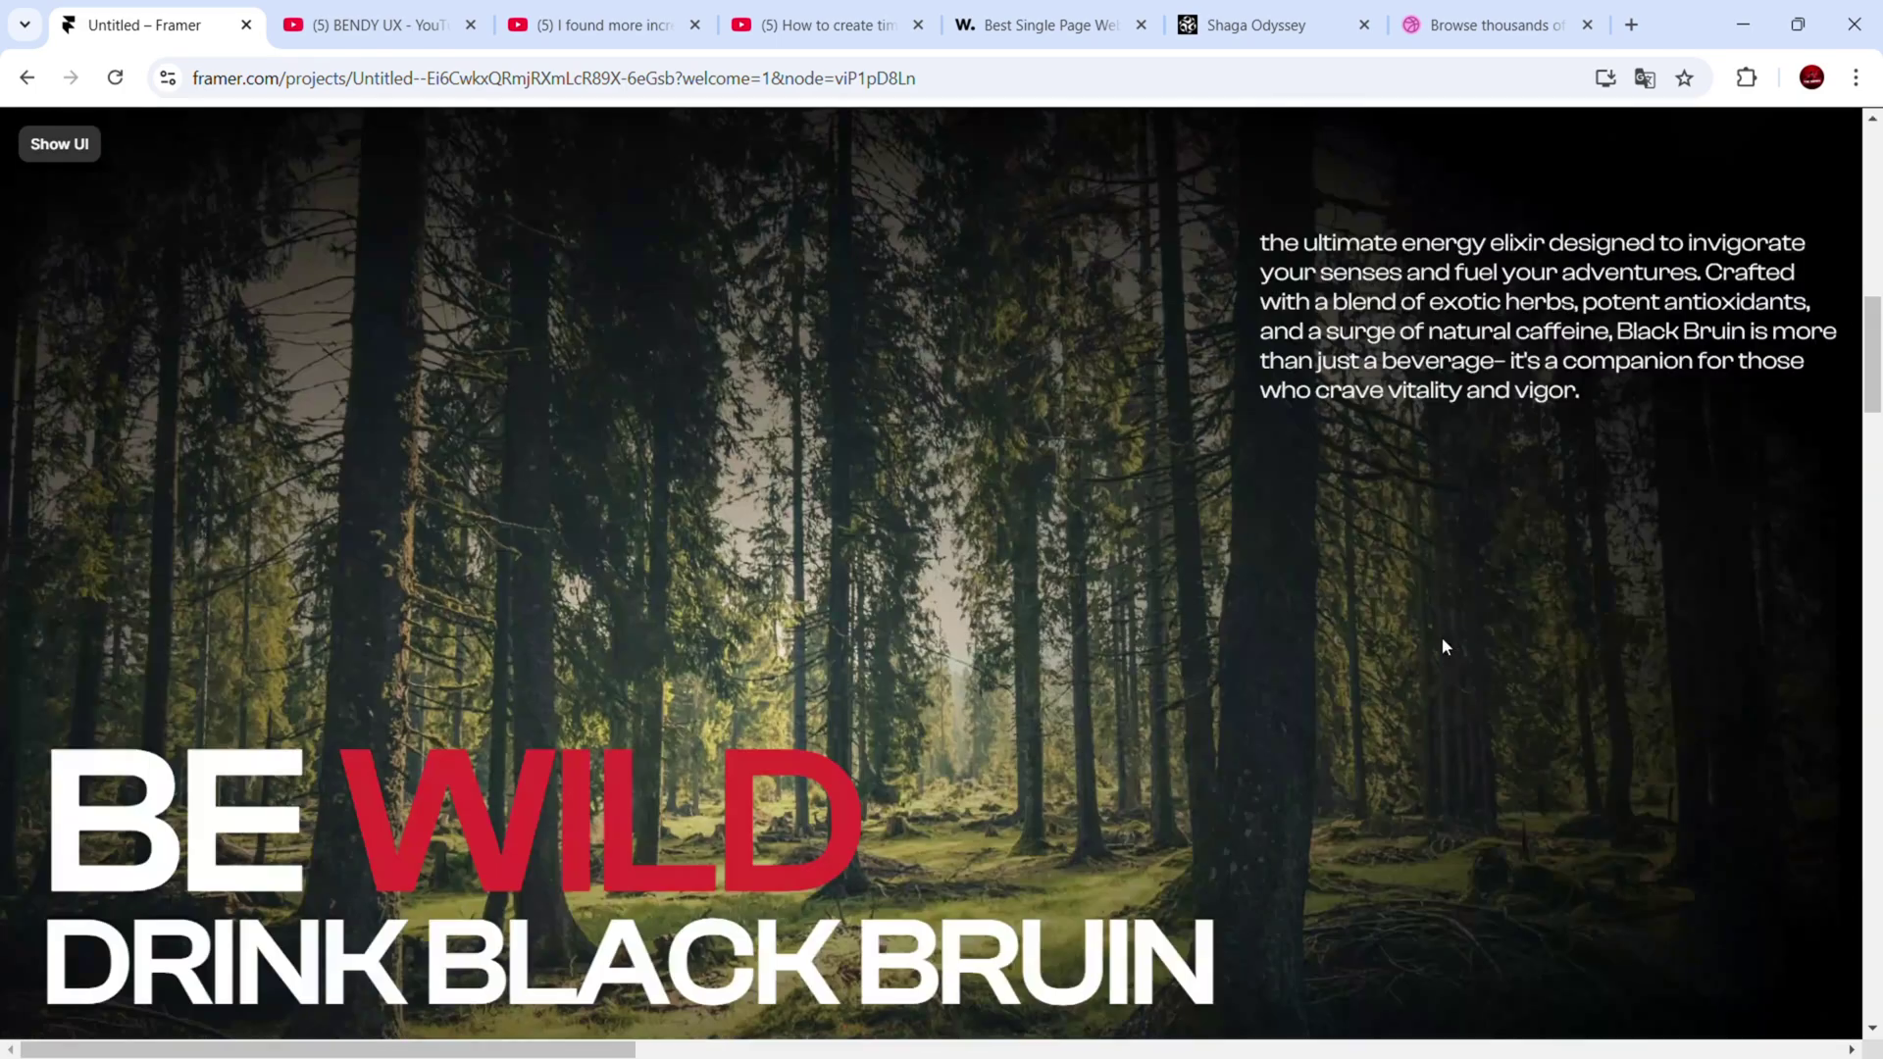
scroll(1442, 637, down, 5)
scroll(1441, 638, up, 6)
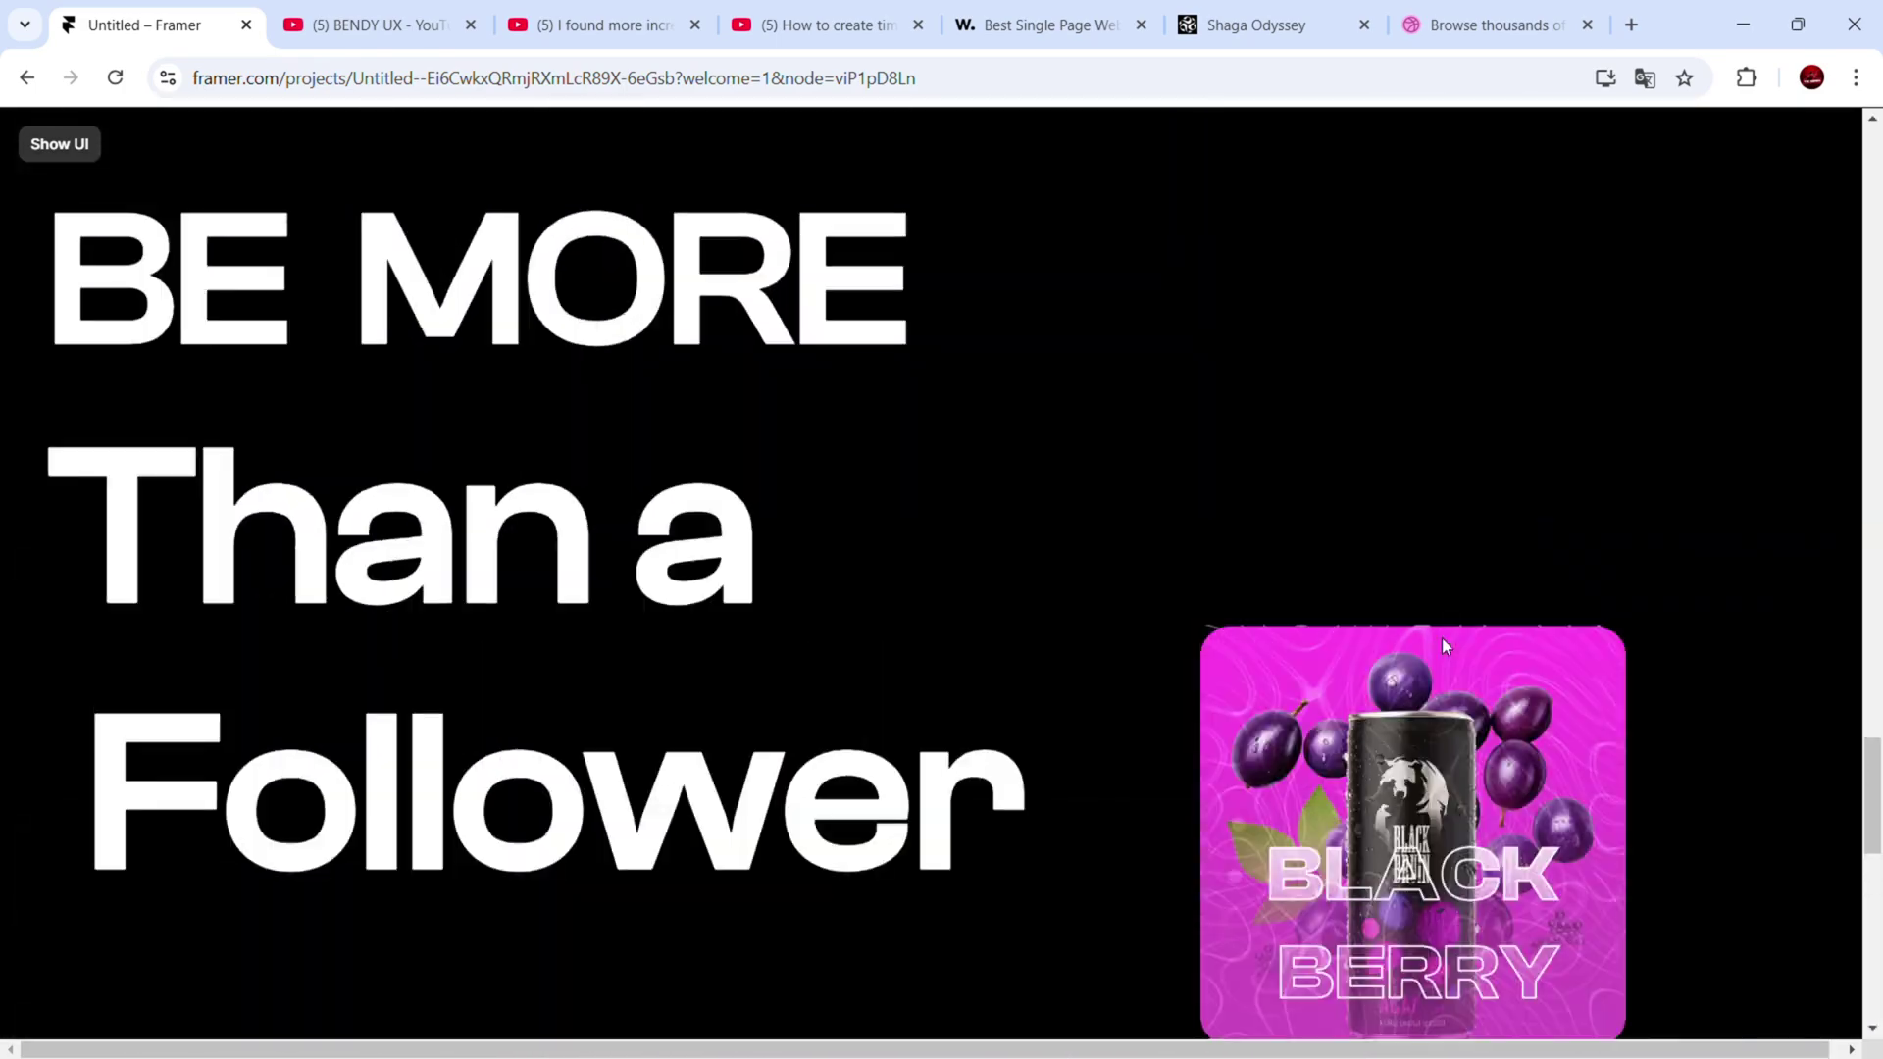
scroll(1442, 638, up, 6)
scroll(1442, 638, down, 4)
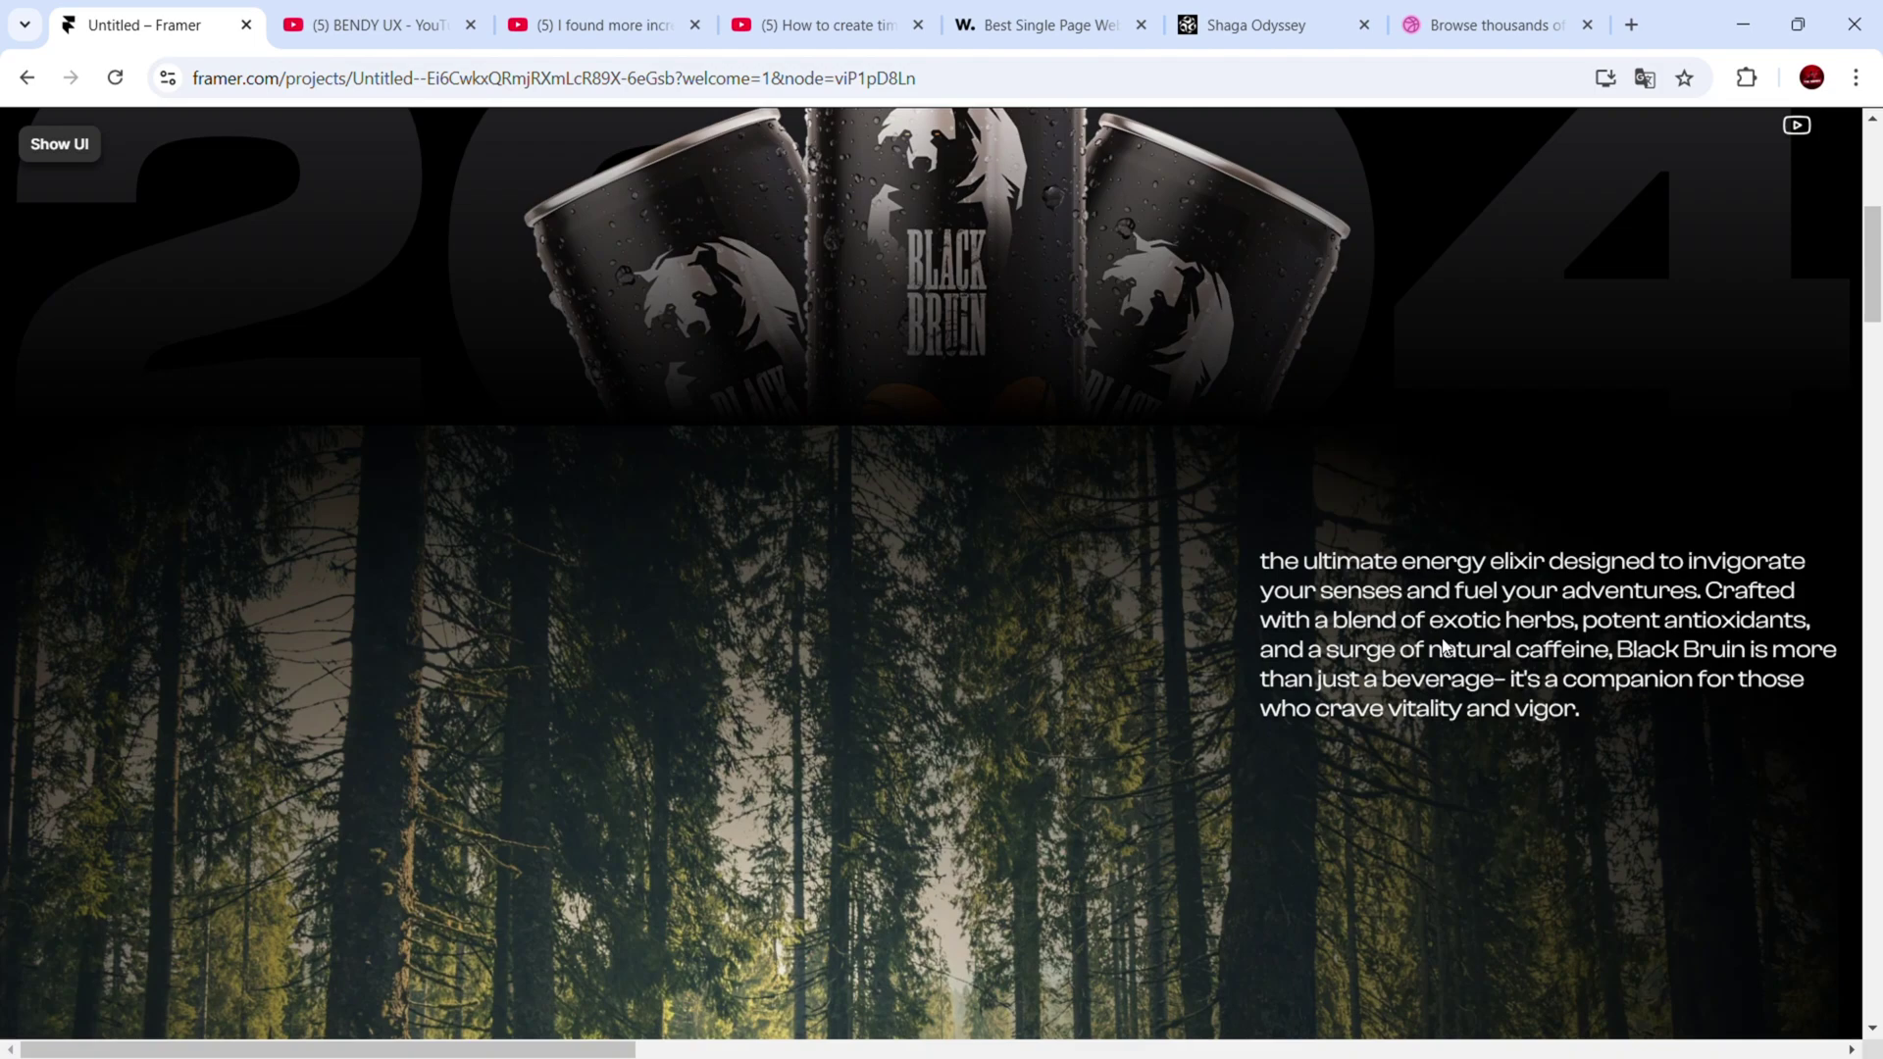
scroll(1441, 637, down, 15)
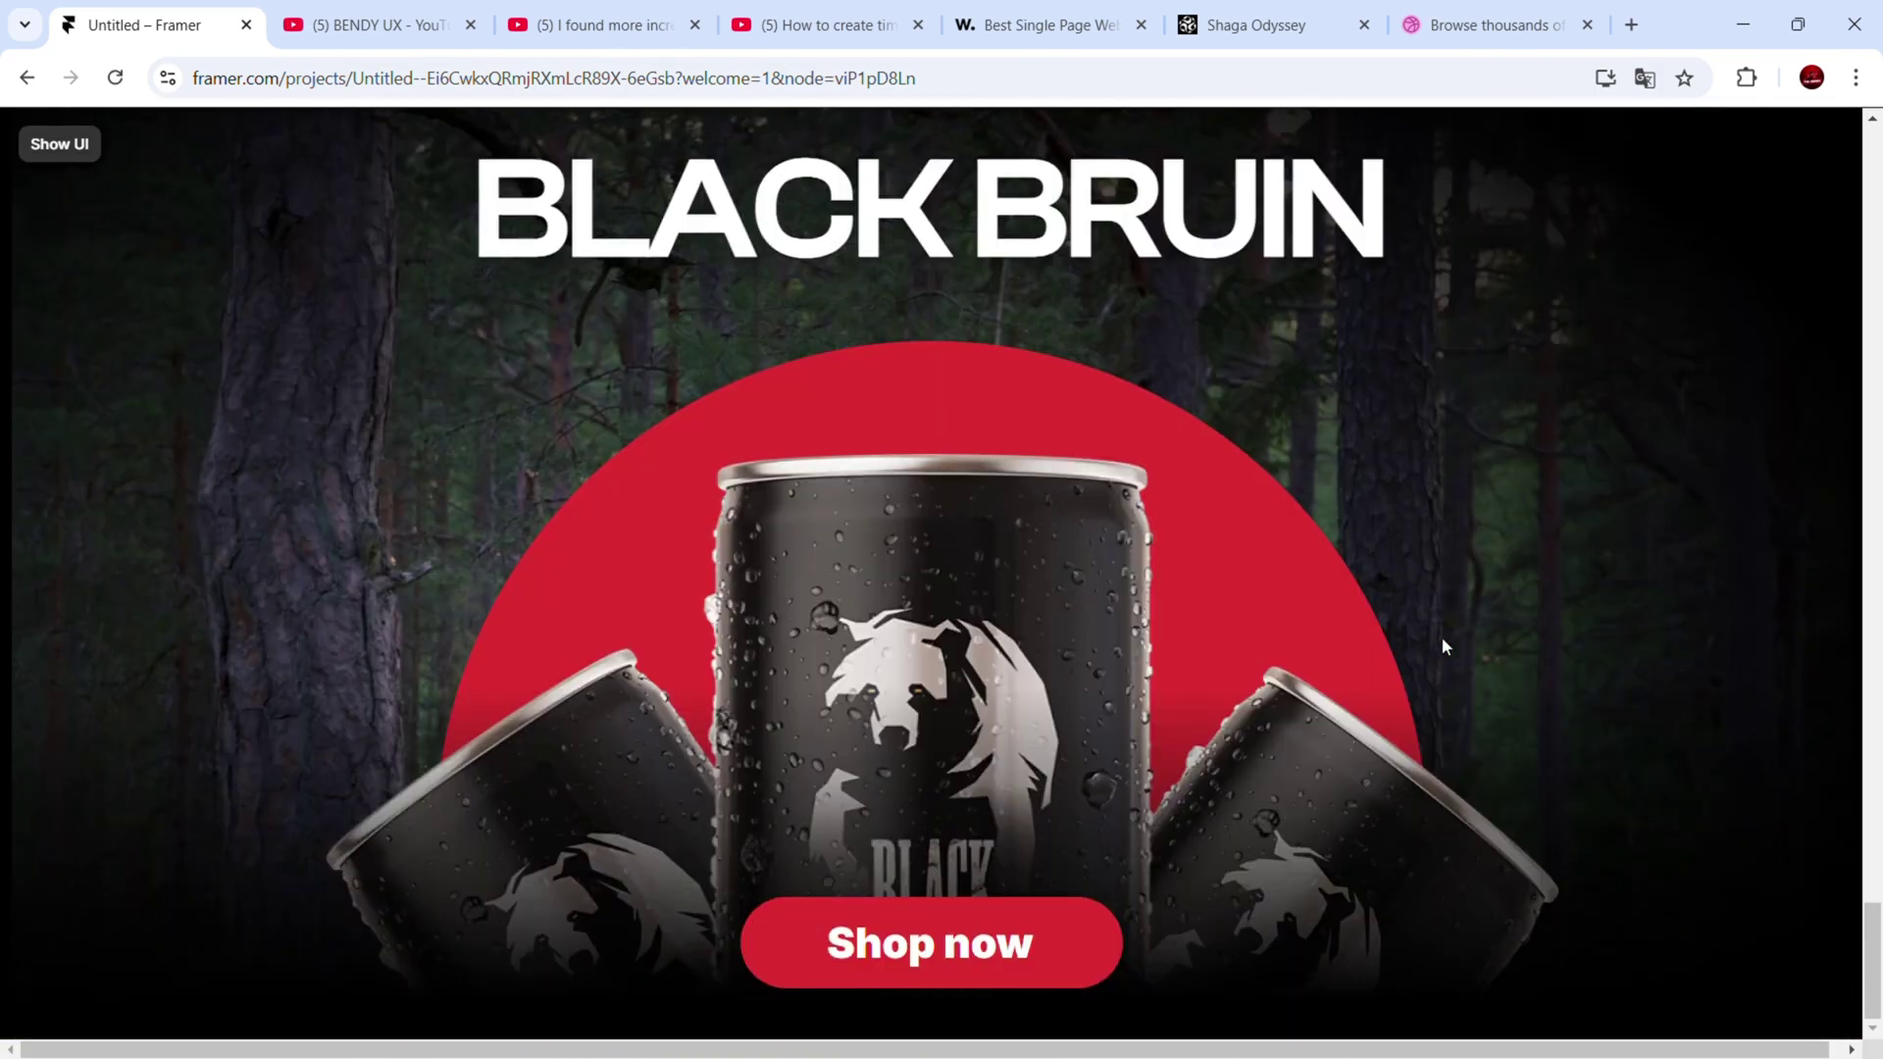
key(Escape)
click(1110, 698)
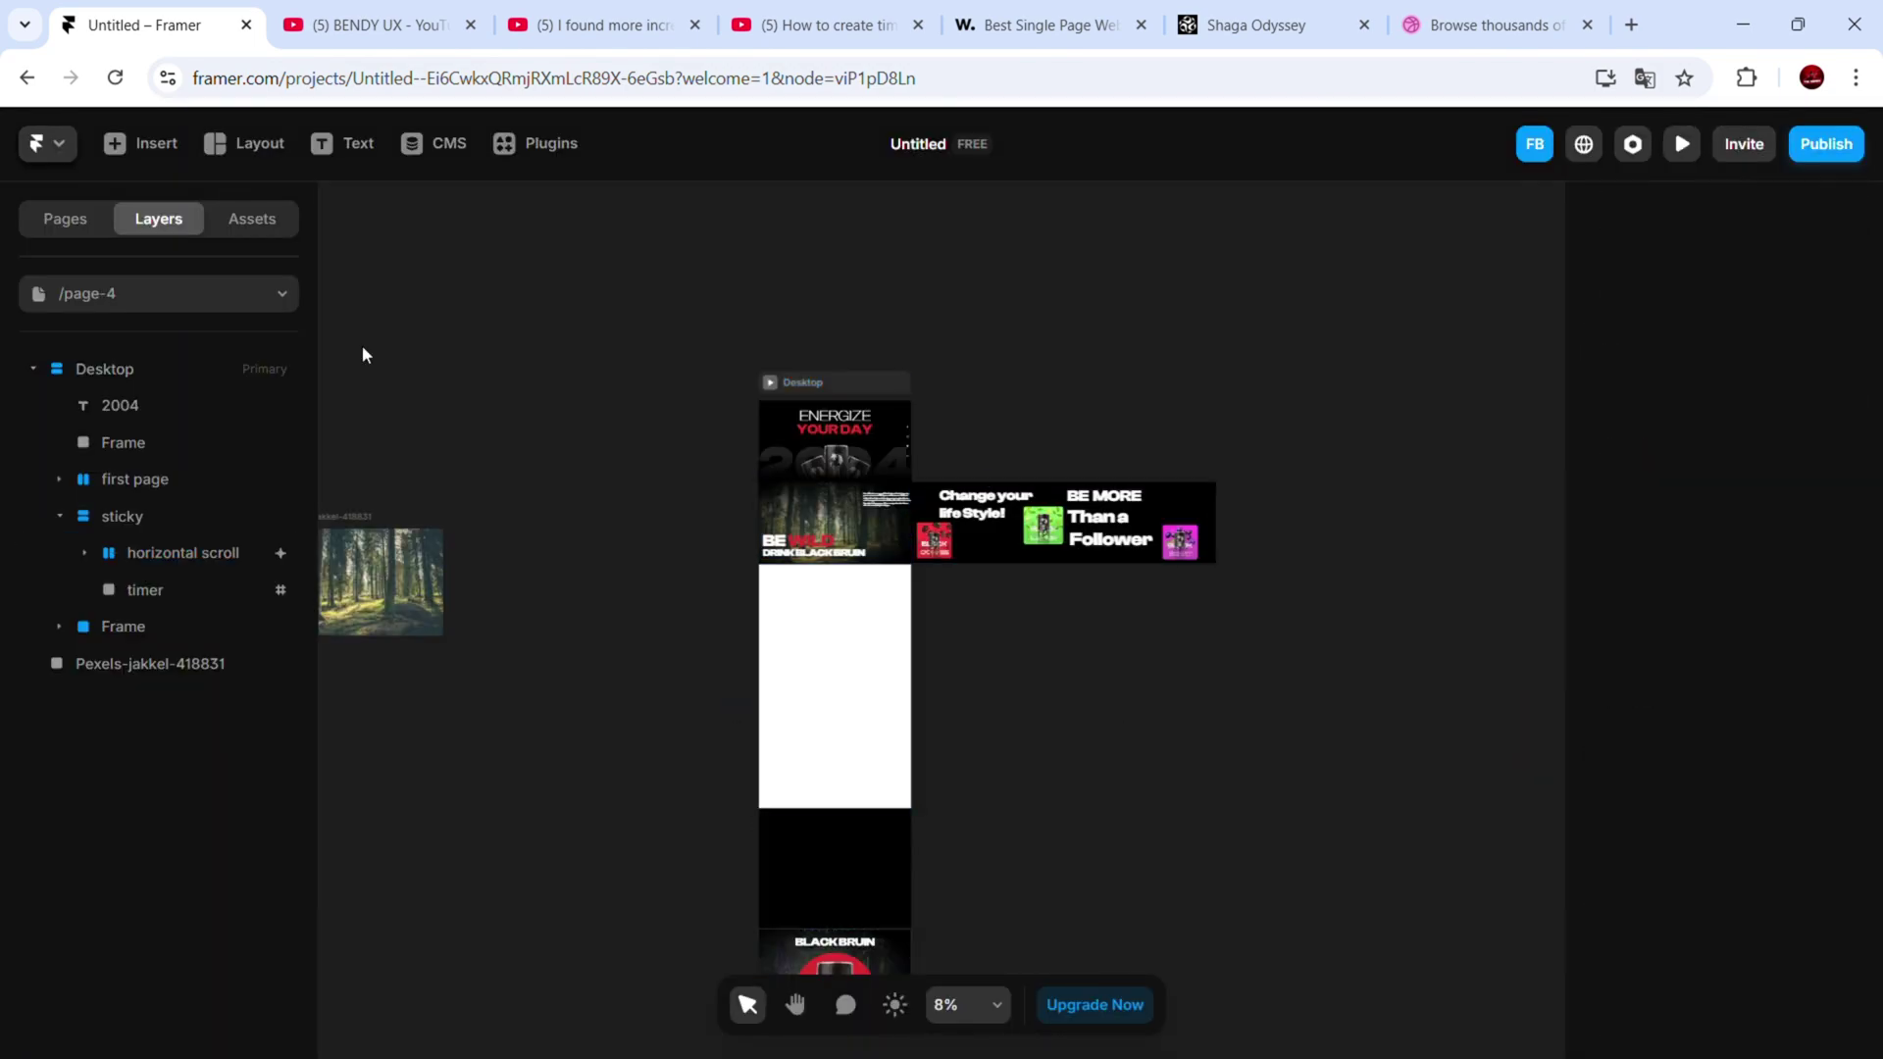
Paste the copied time laspe stack onto the canvas and expand its three containers in the layers
key(ctrl+v)
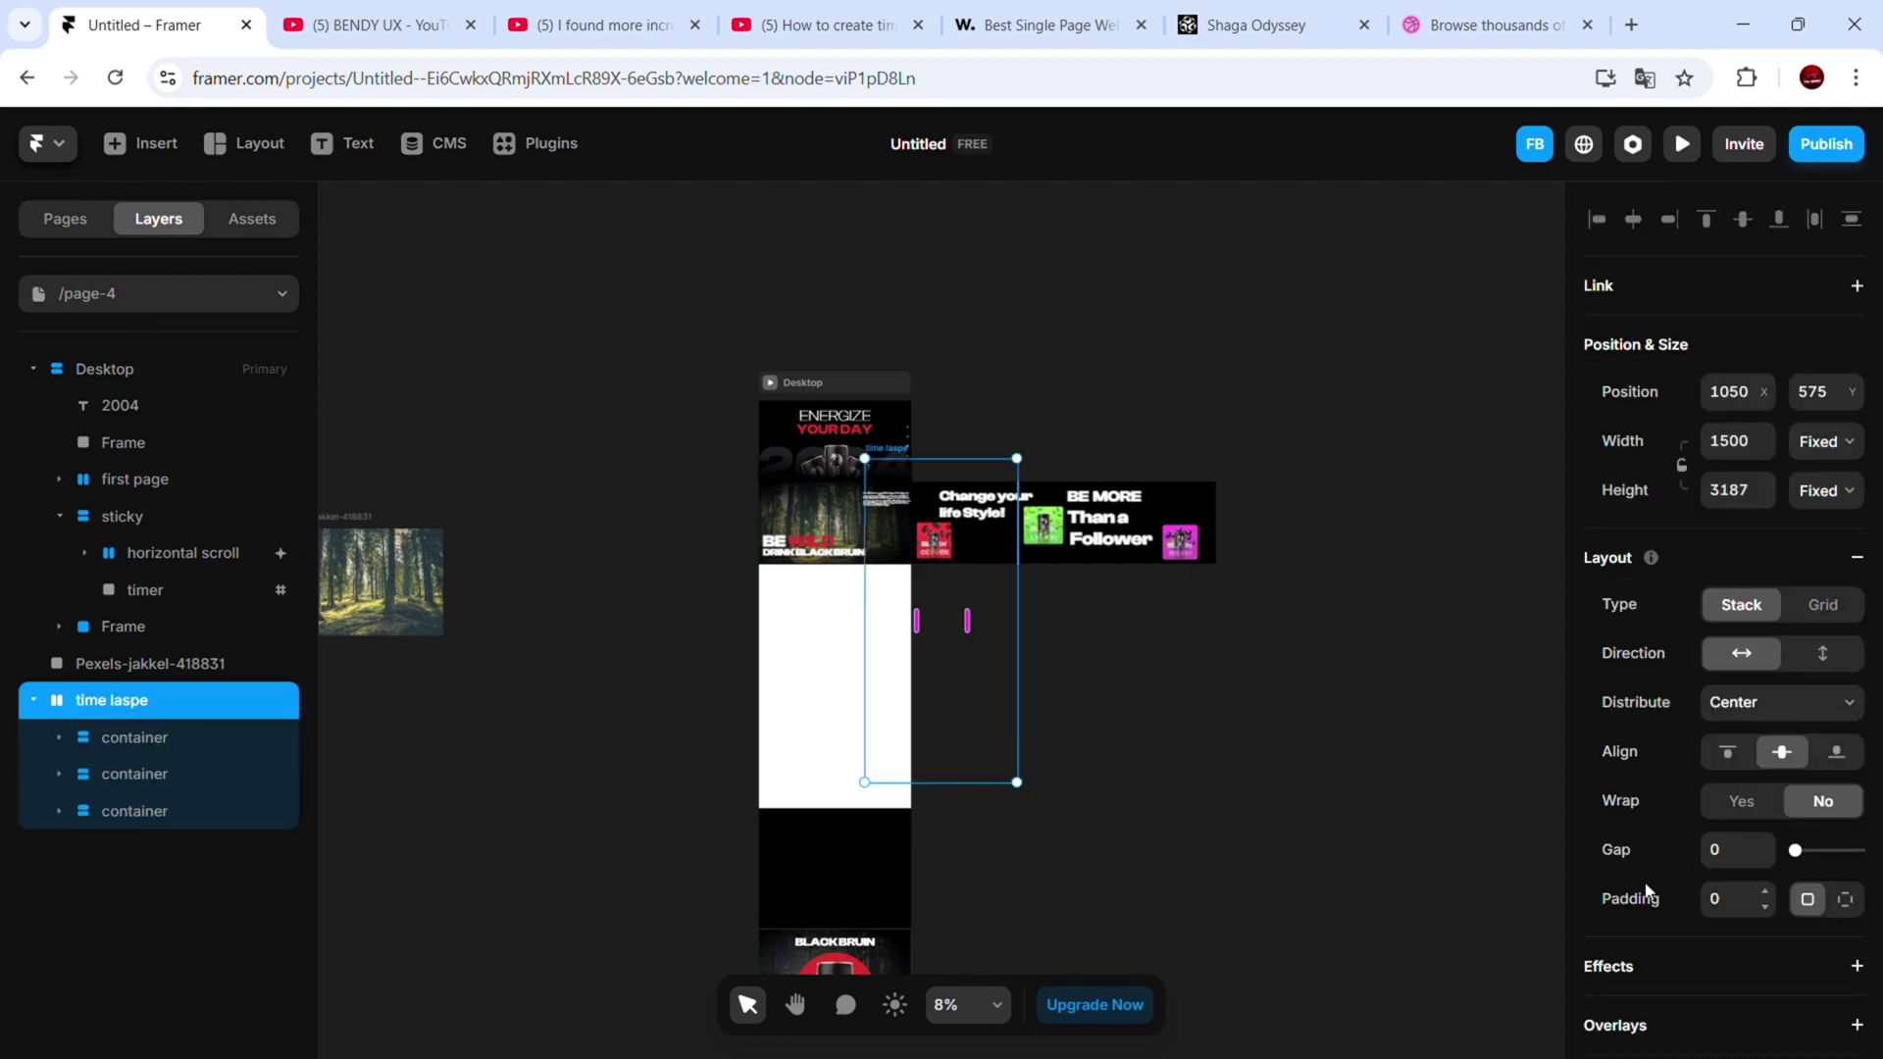
click(59, 738)
click(60, 849)
click(58, 996)
scroll(88, 989, down, 2)
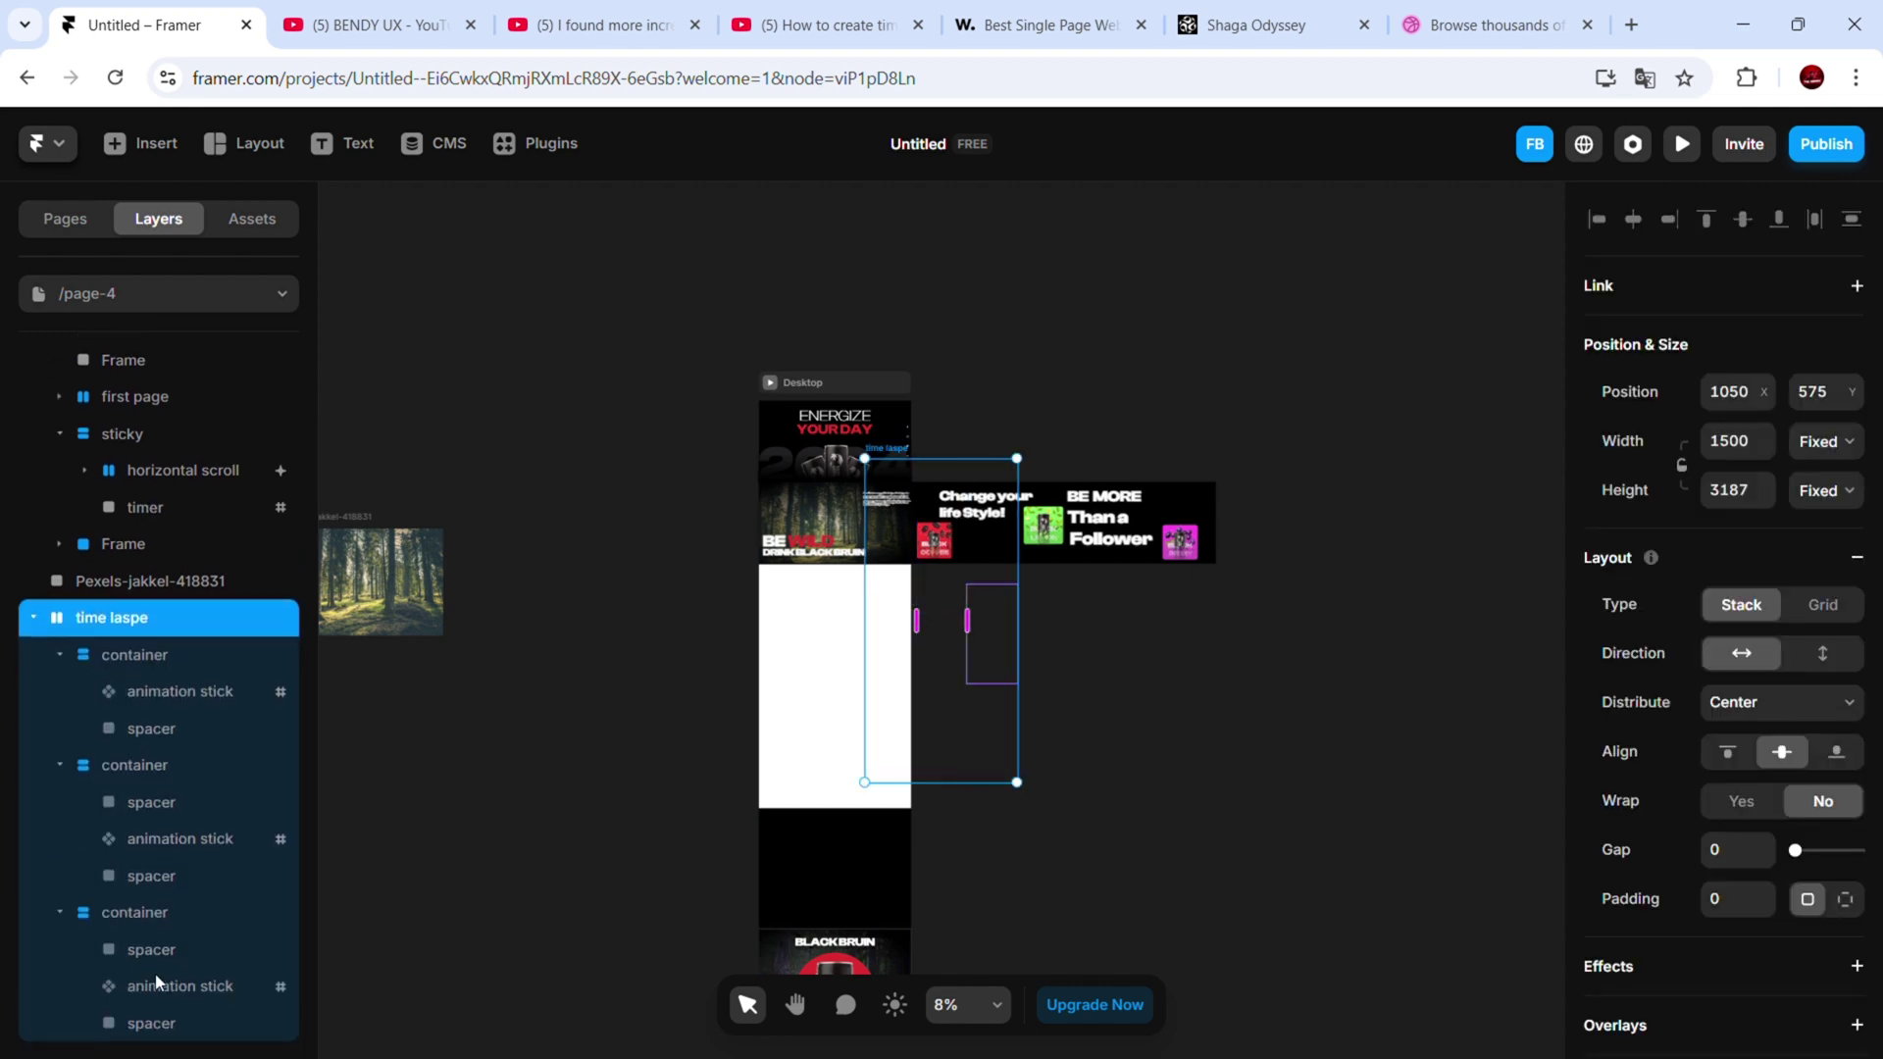
Switch all three animation stick components in the time laspe stack to the variant that shows their coloured cards
click(165, 985)
ctrl+click(182, 845)
shift+click(200, 698)
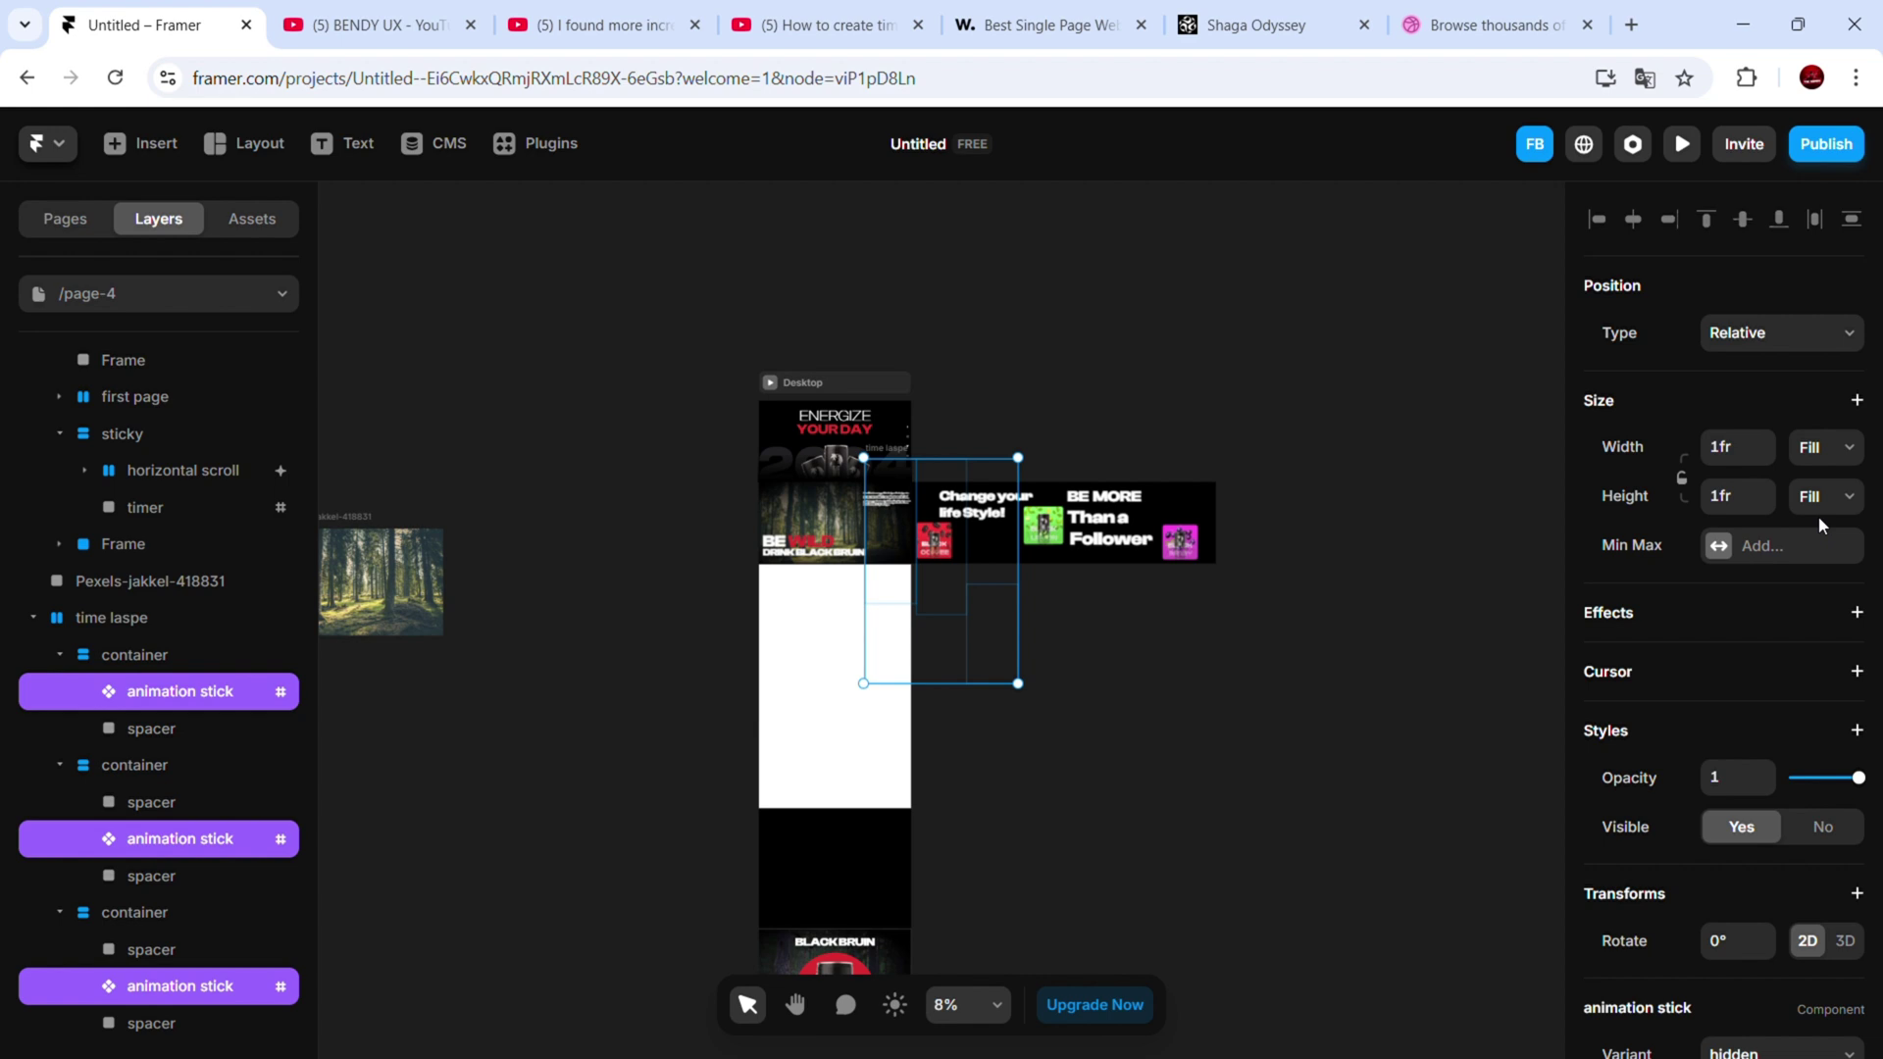
scroll(1806, 873, down, 4)
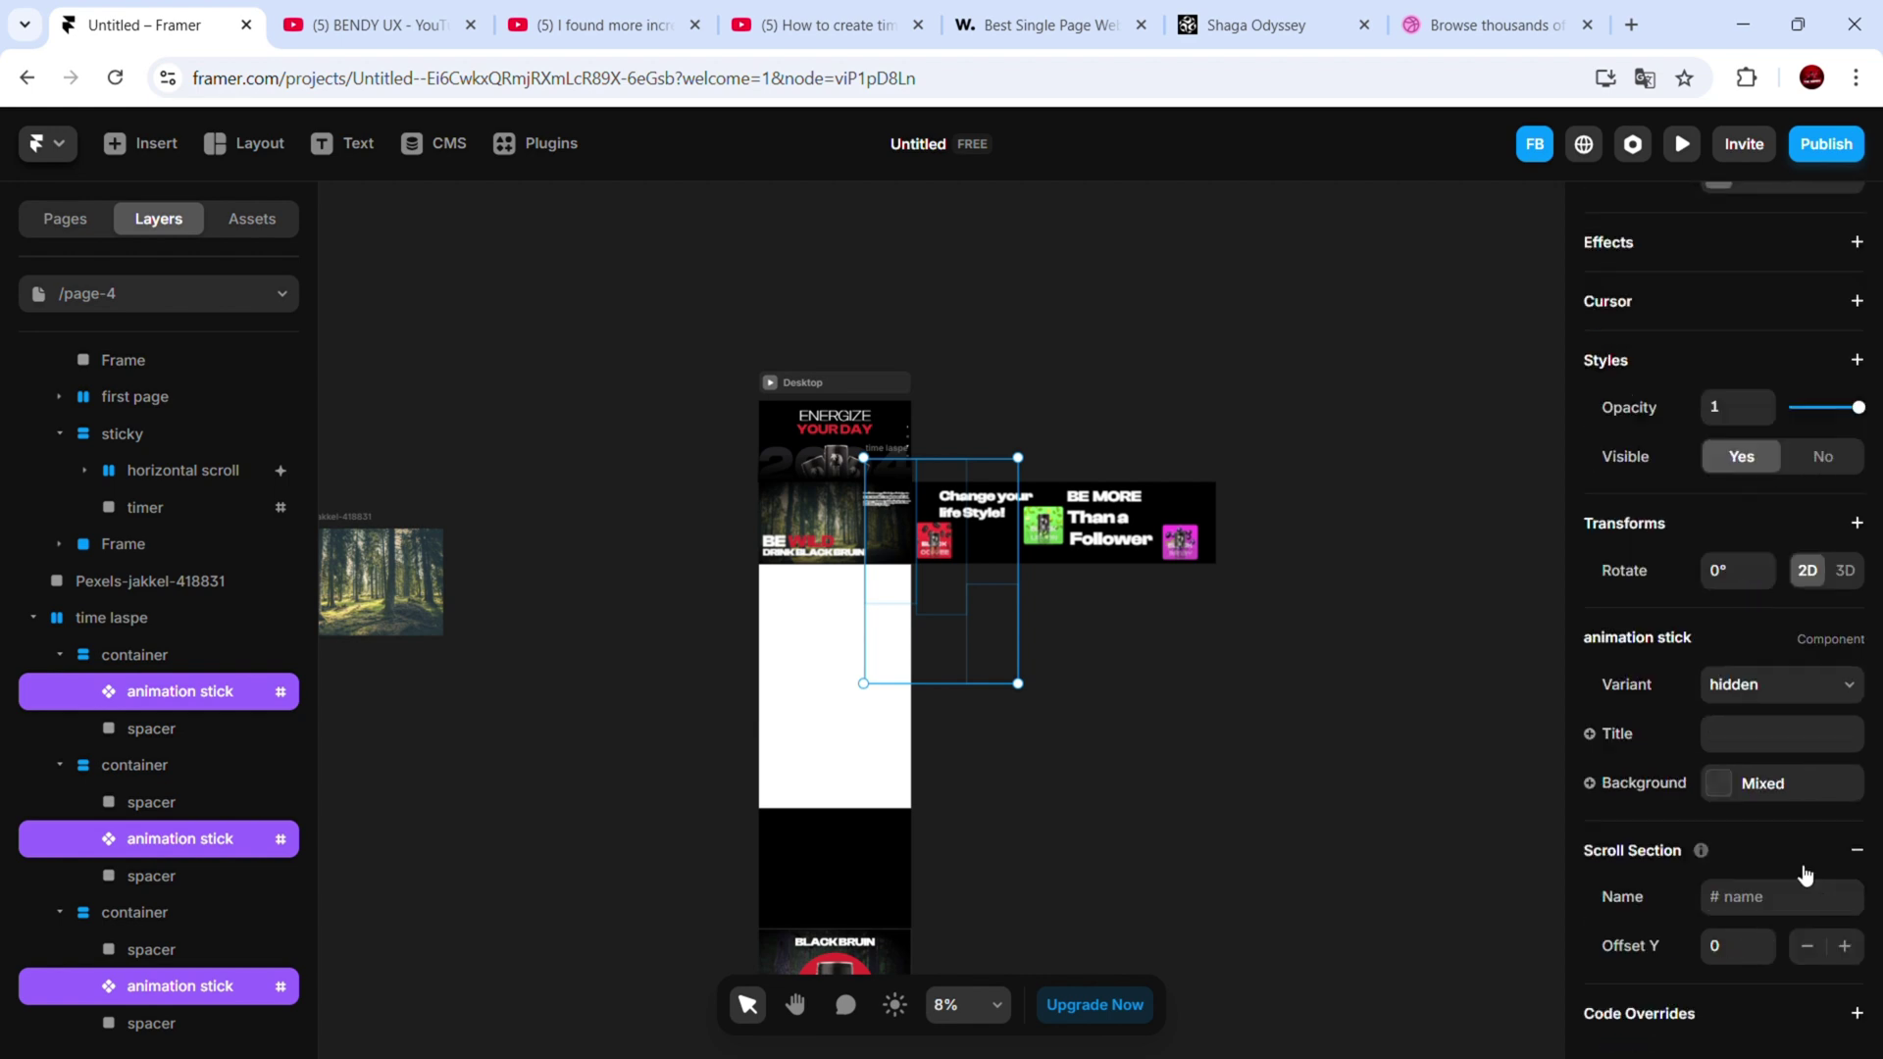
click(1756, 714)
click(1192, 687)
Move the time laspe stack into the sticky section above the timer frame and set its position type to Absolute
drag(895, 448, 777, 571)
click(588, 344)
scroll(975, 617, down, 2)
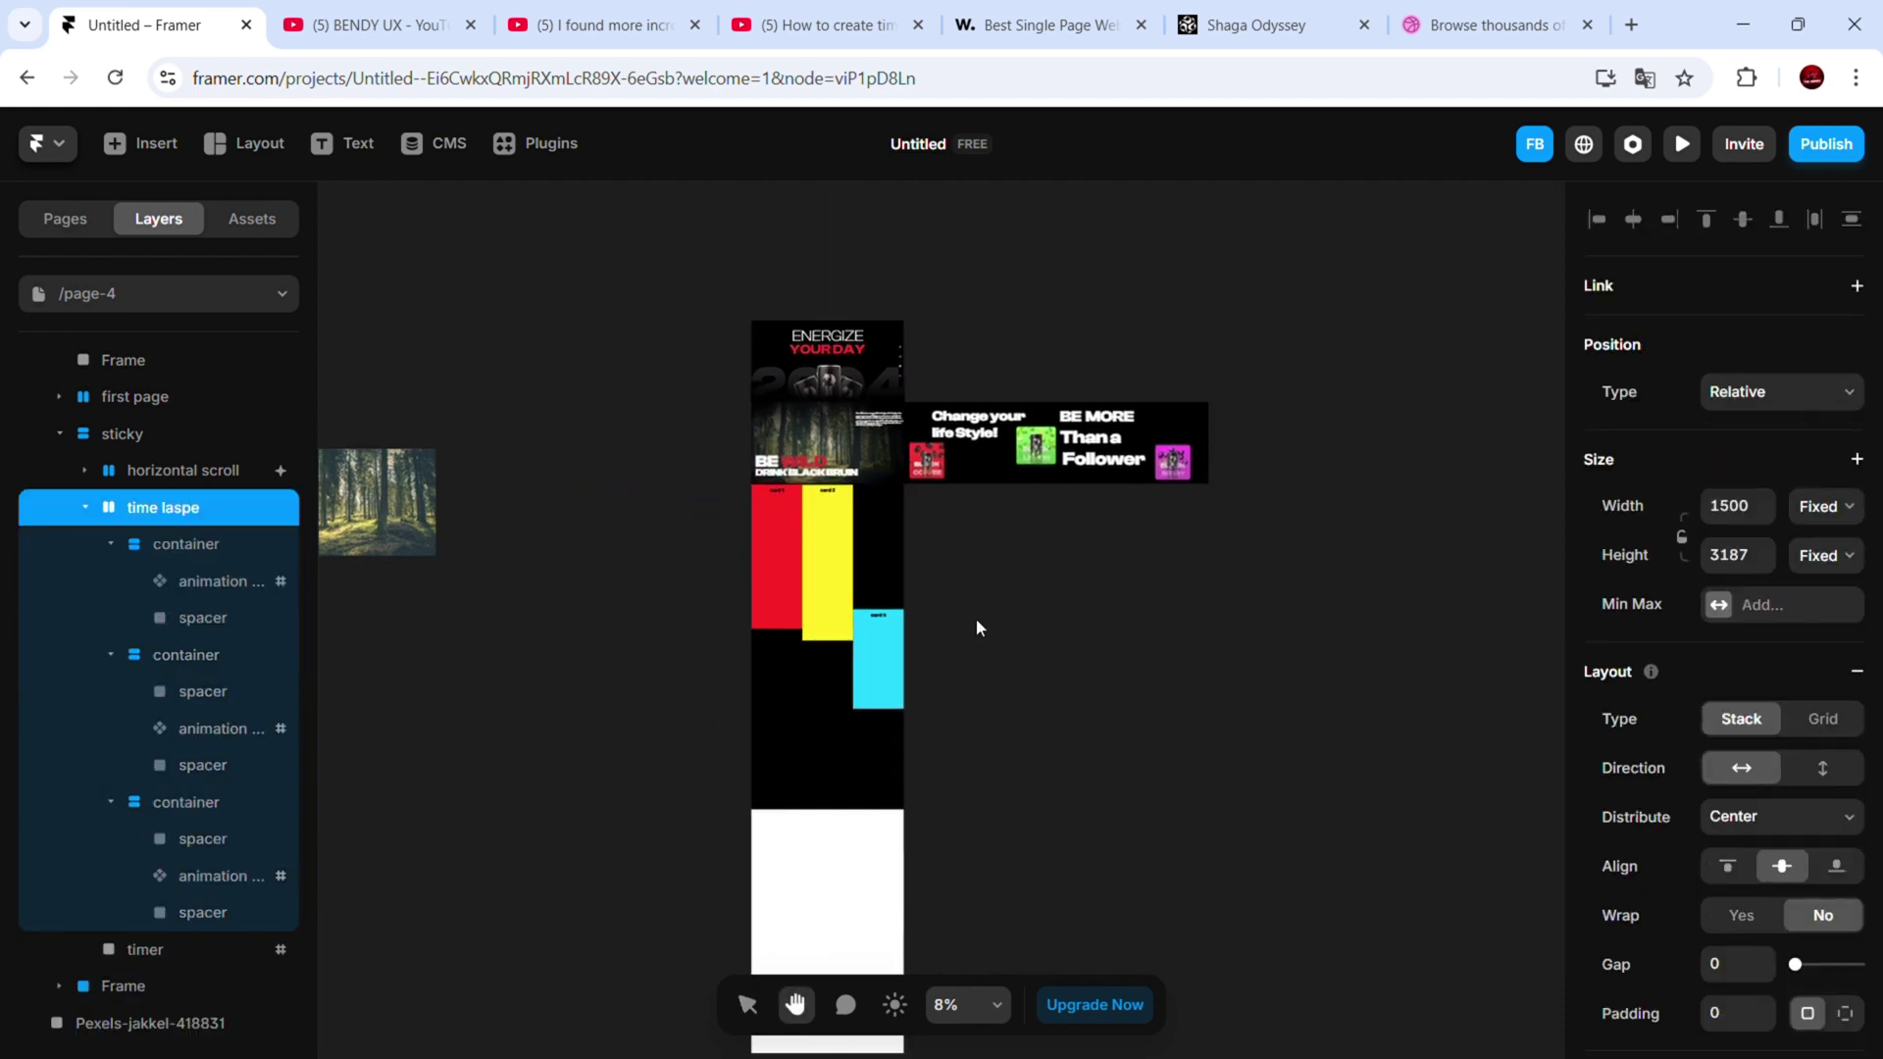
click(1768, 432)
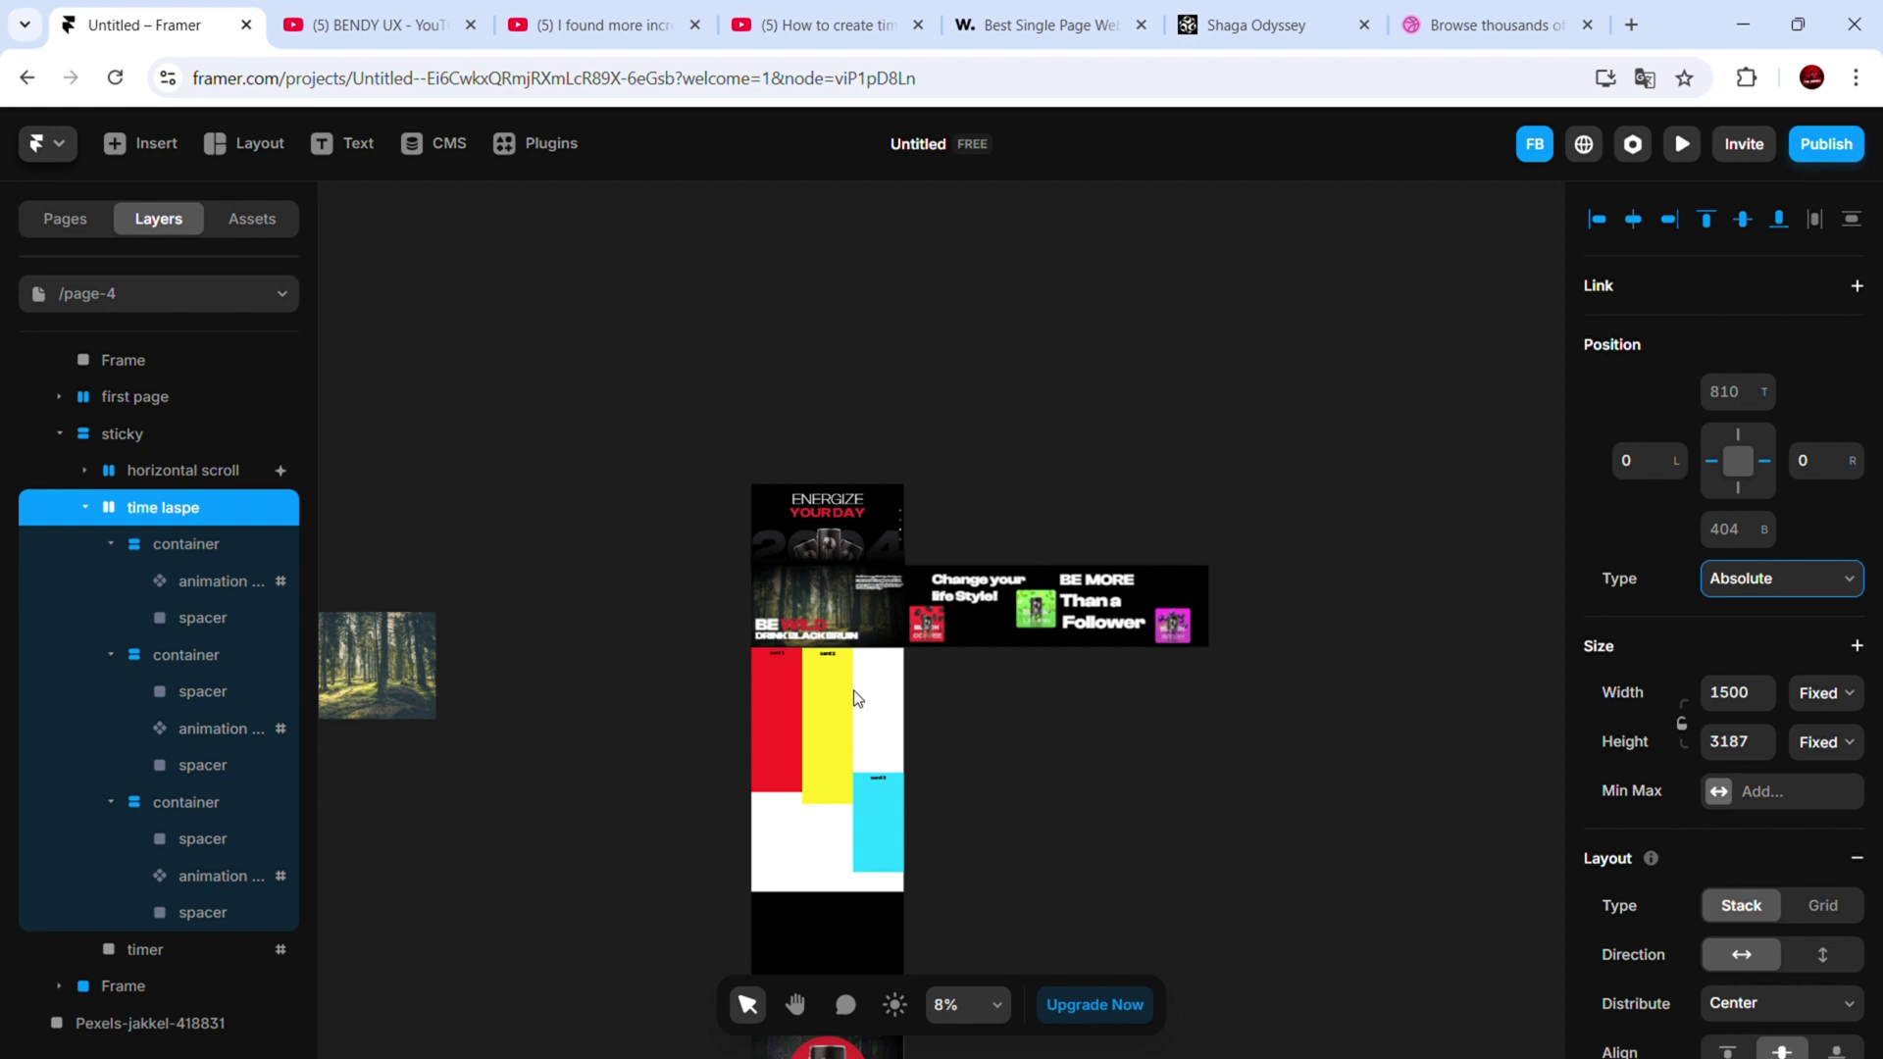
Lower the top edge of yellow card 2 and extend blue card 3 down to the end of the timer frame
scroll(810, 598, up, 3)
double_click(860, 430)
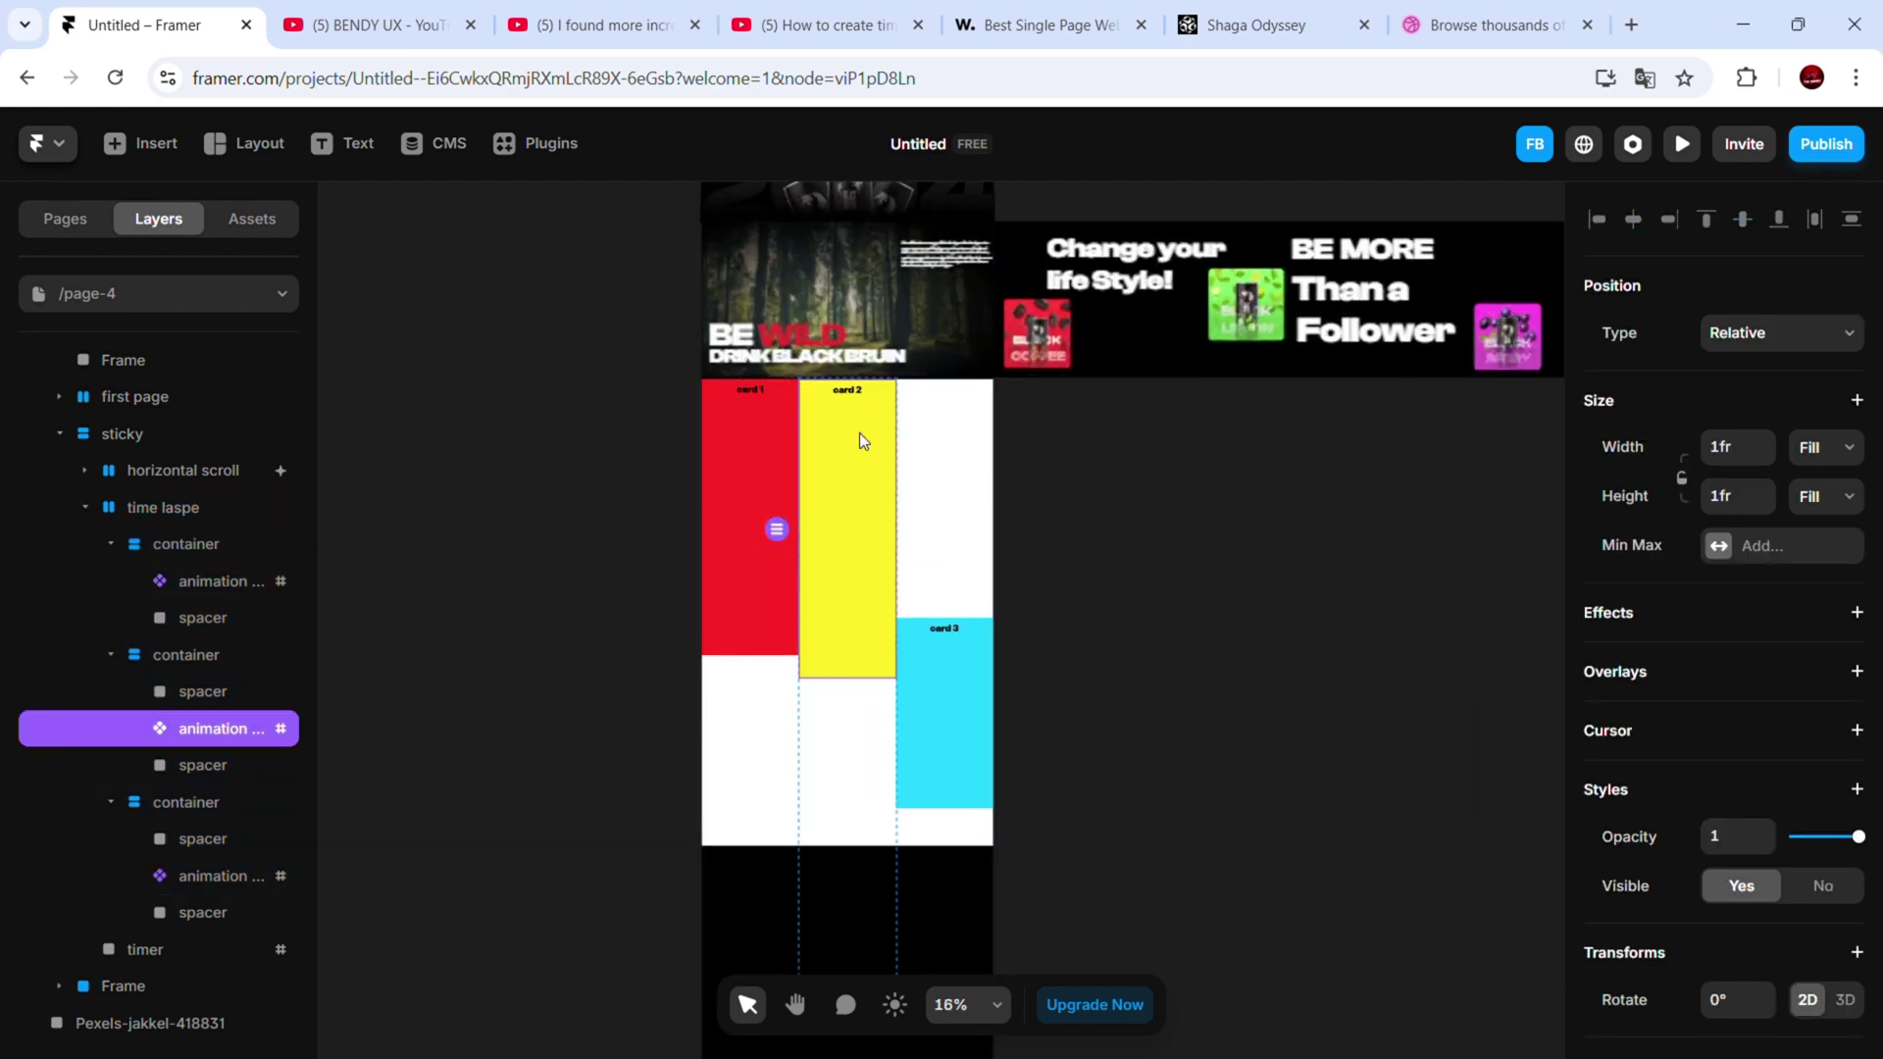
drag(871, 382, 884, 469)
double_click(941, 755)
click(946, 833)
drag(956, 809, 967, 849)
scroll(1658, 834, down, 5)
Hide the three coloured cards of the time laspe stack
click(186, 507)
scroll(1804, 853, down, 10)
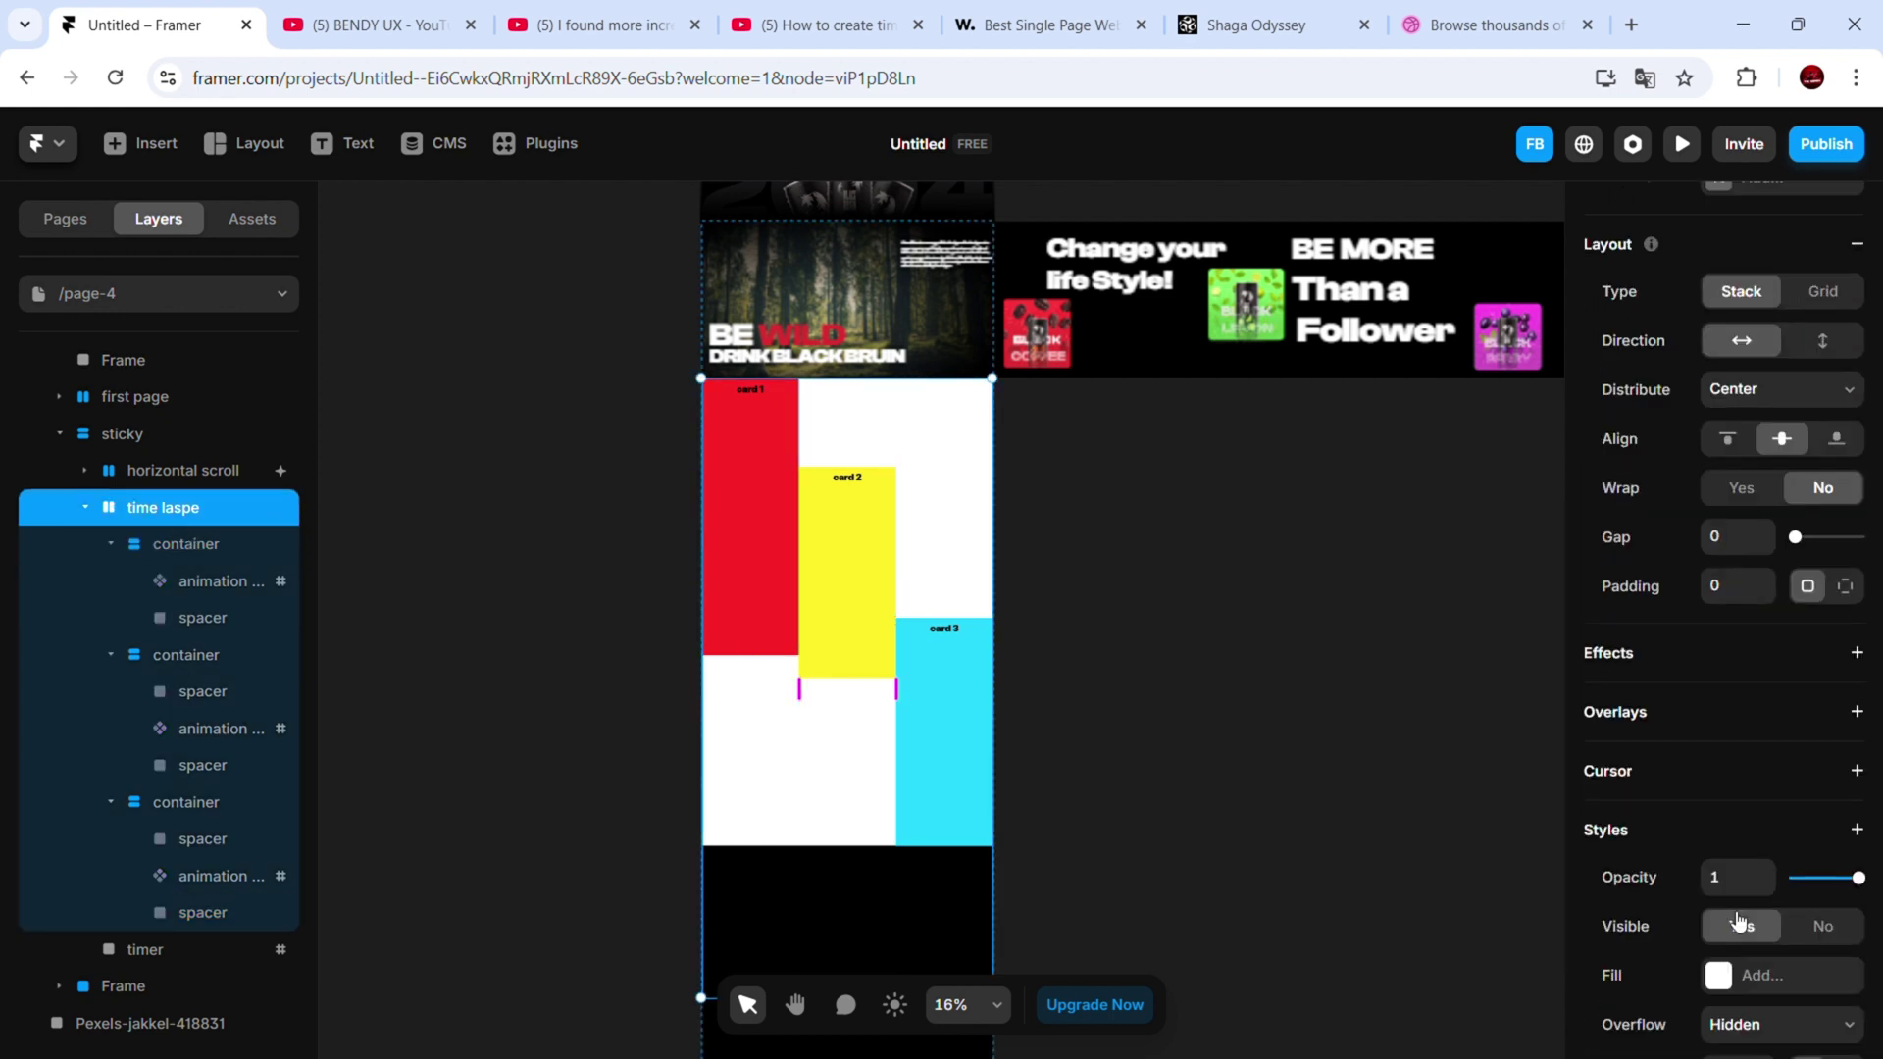
click(1808, 852)
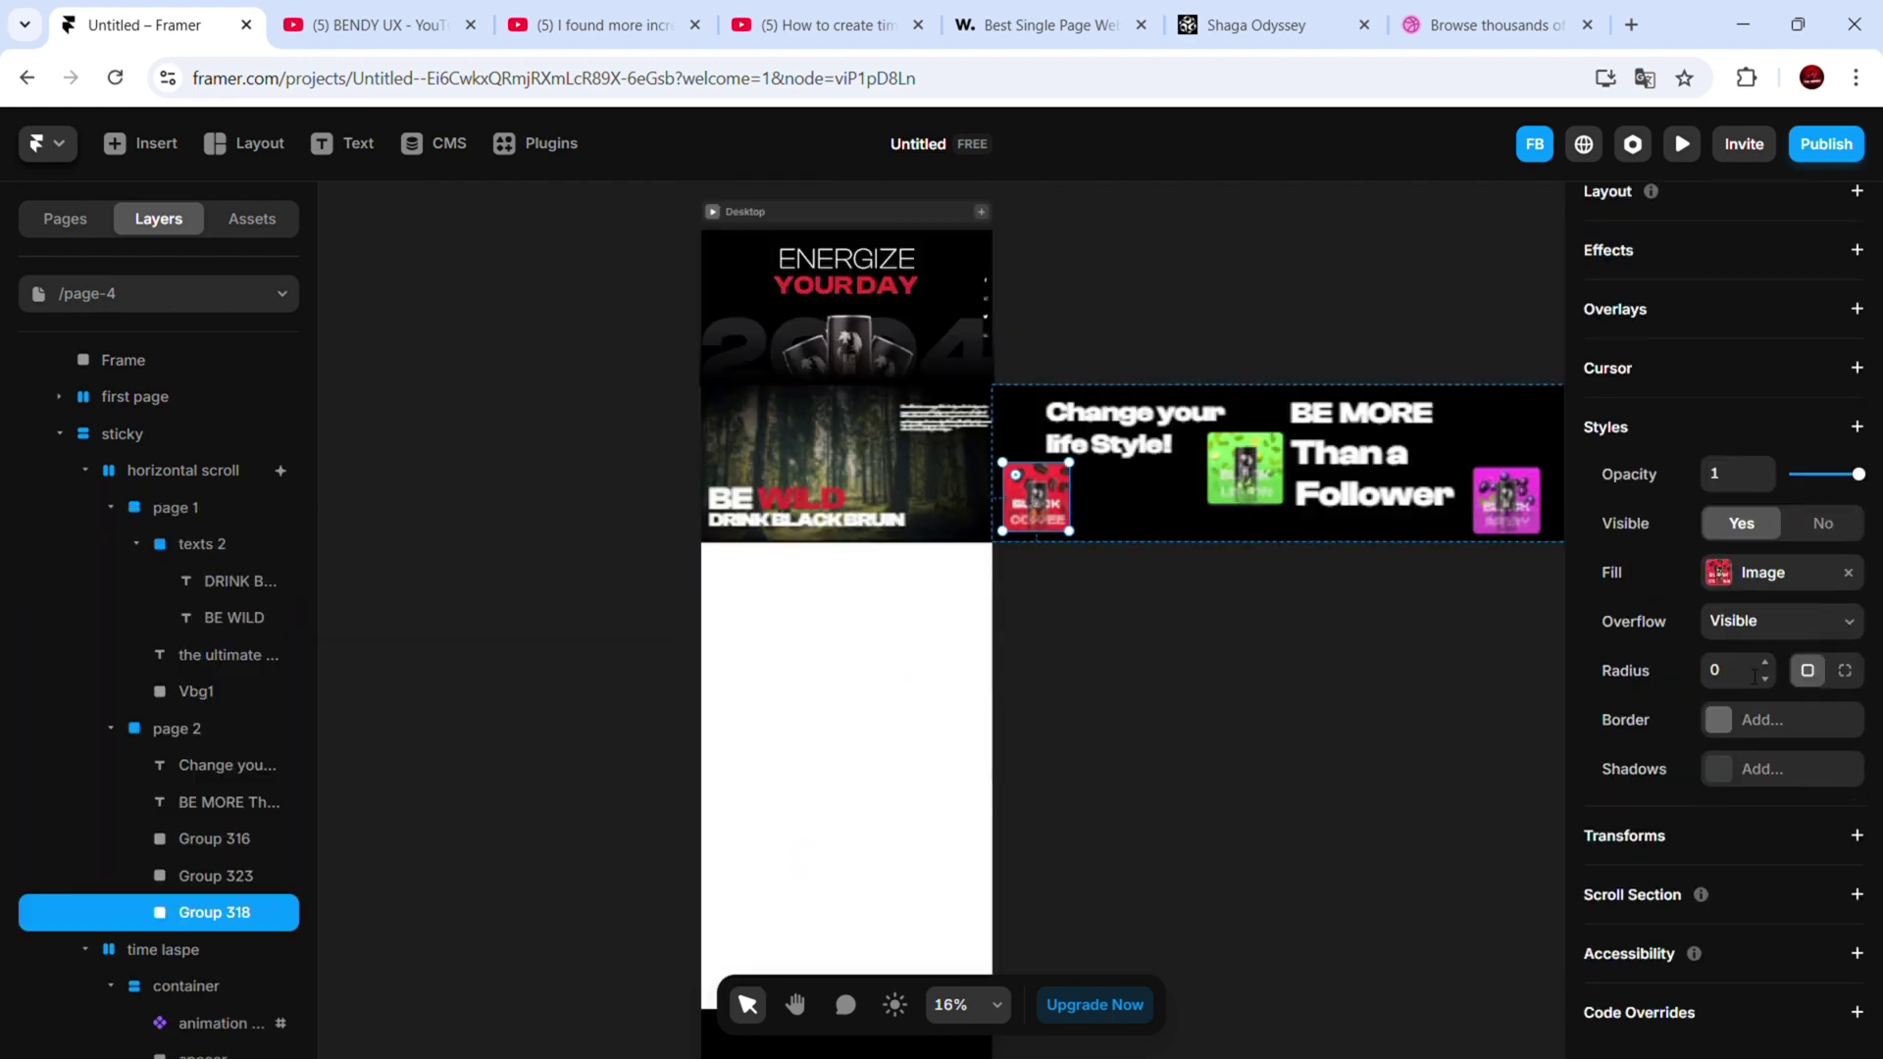
Add a Scroll Transform effect to the red Black Coffee image, Group 318, triggered by Section in View with #card-1
scroll(1790, 974, up, 7)
scroll(1848, 853, down, 1)
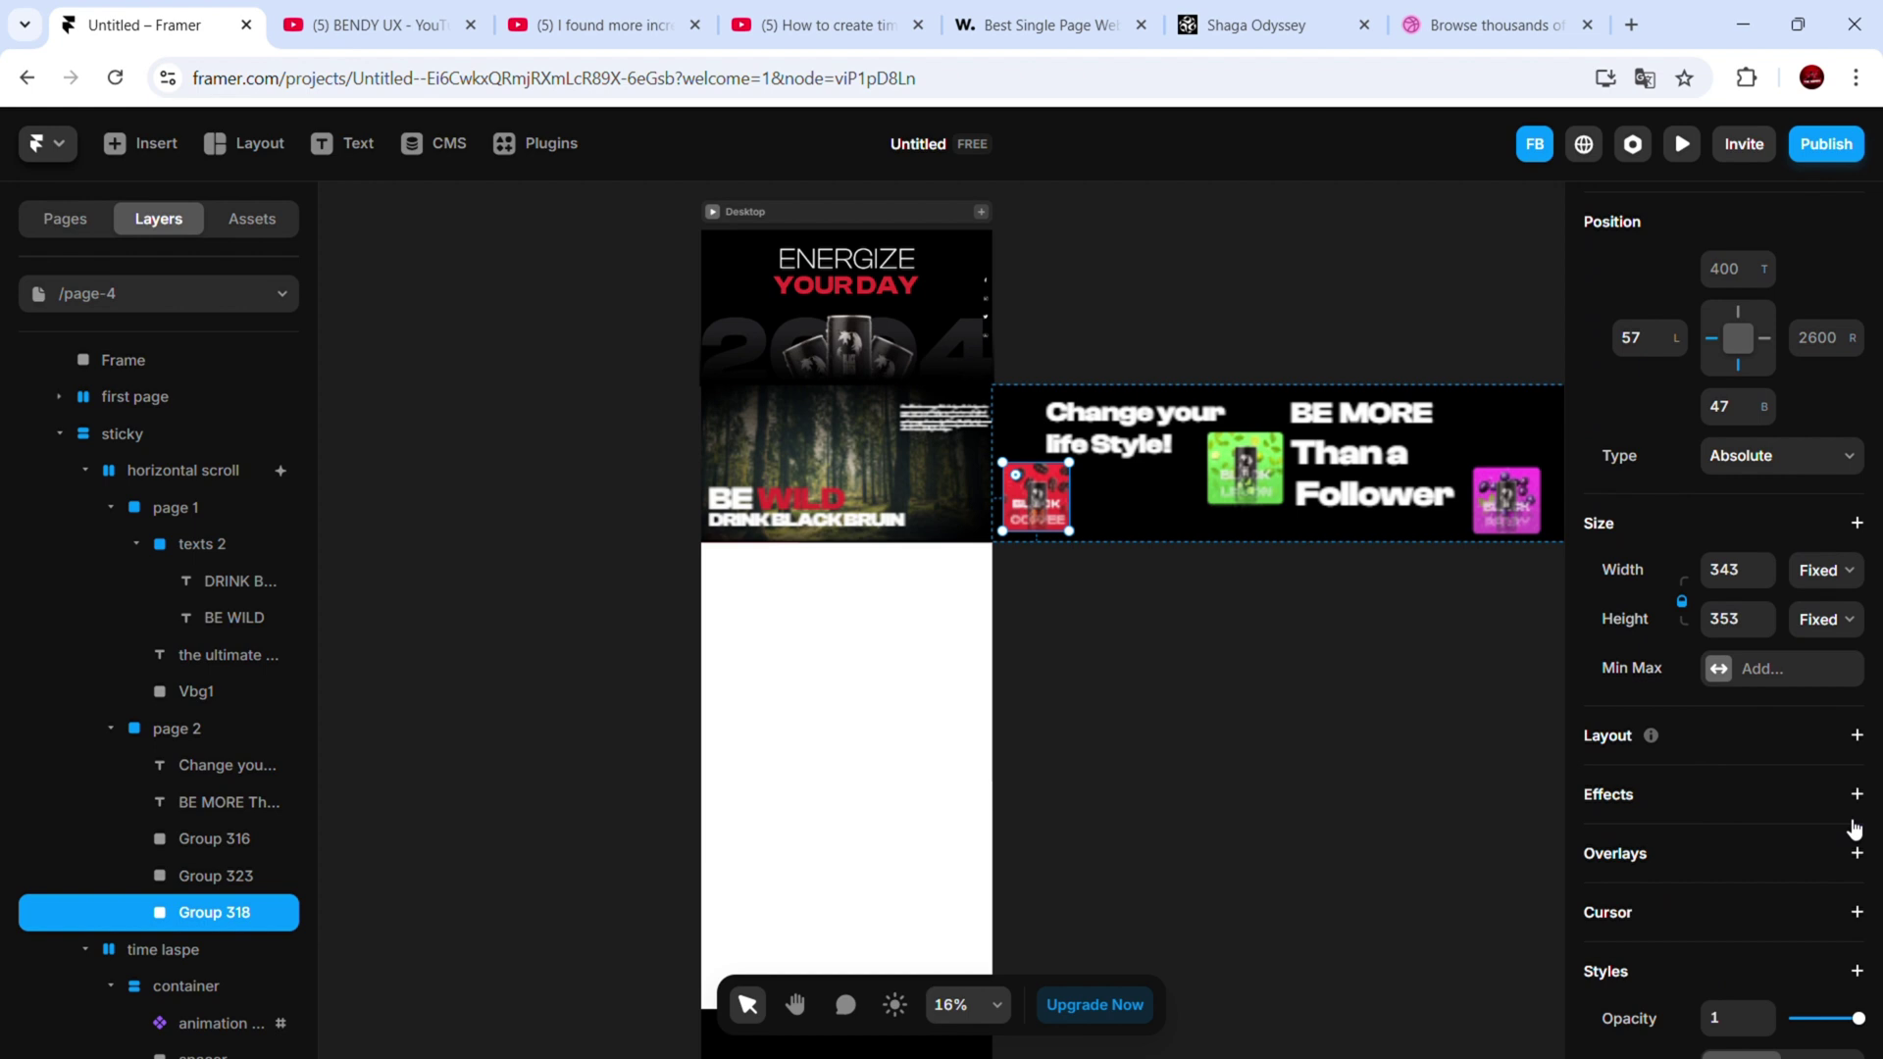
click(1857, 793)
click(1755, 728)
click(1468, 963)
click(1431, 790)
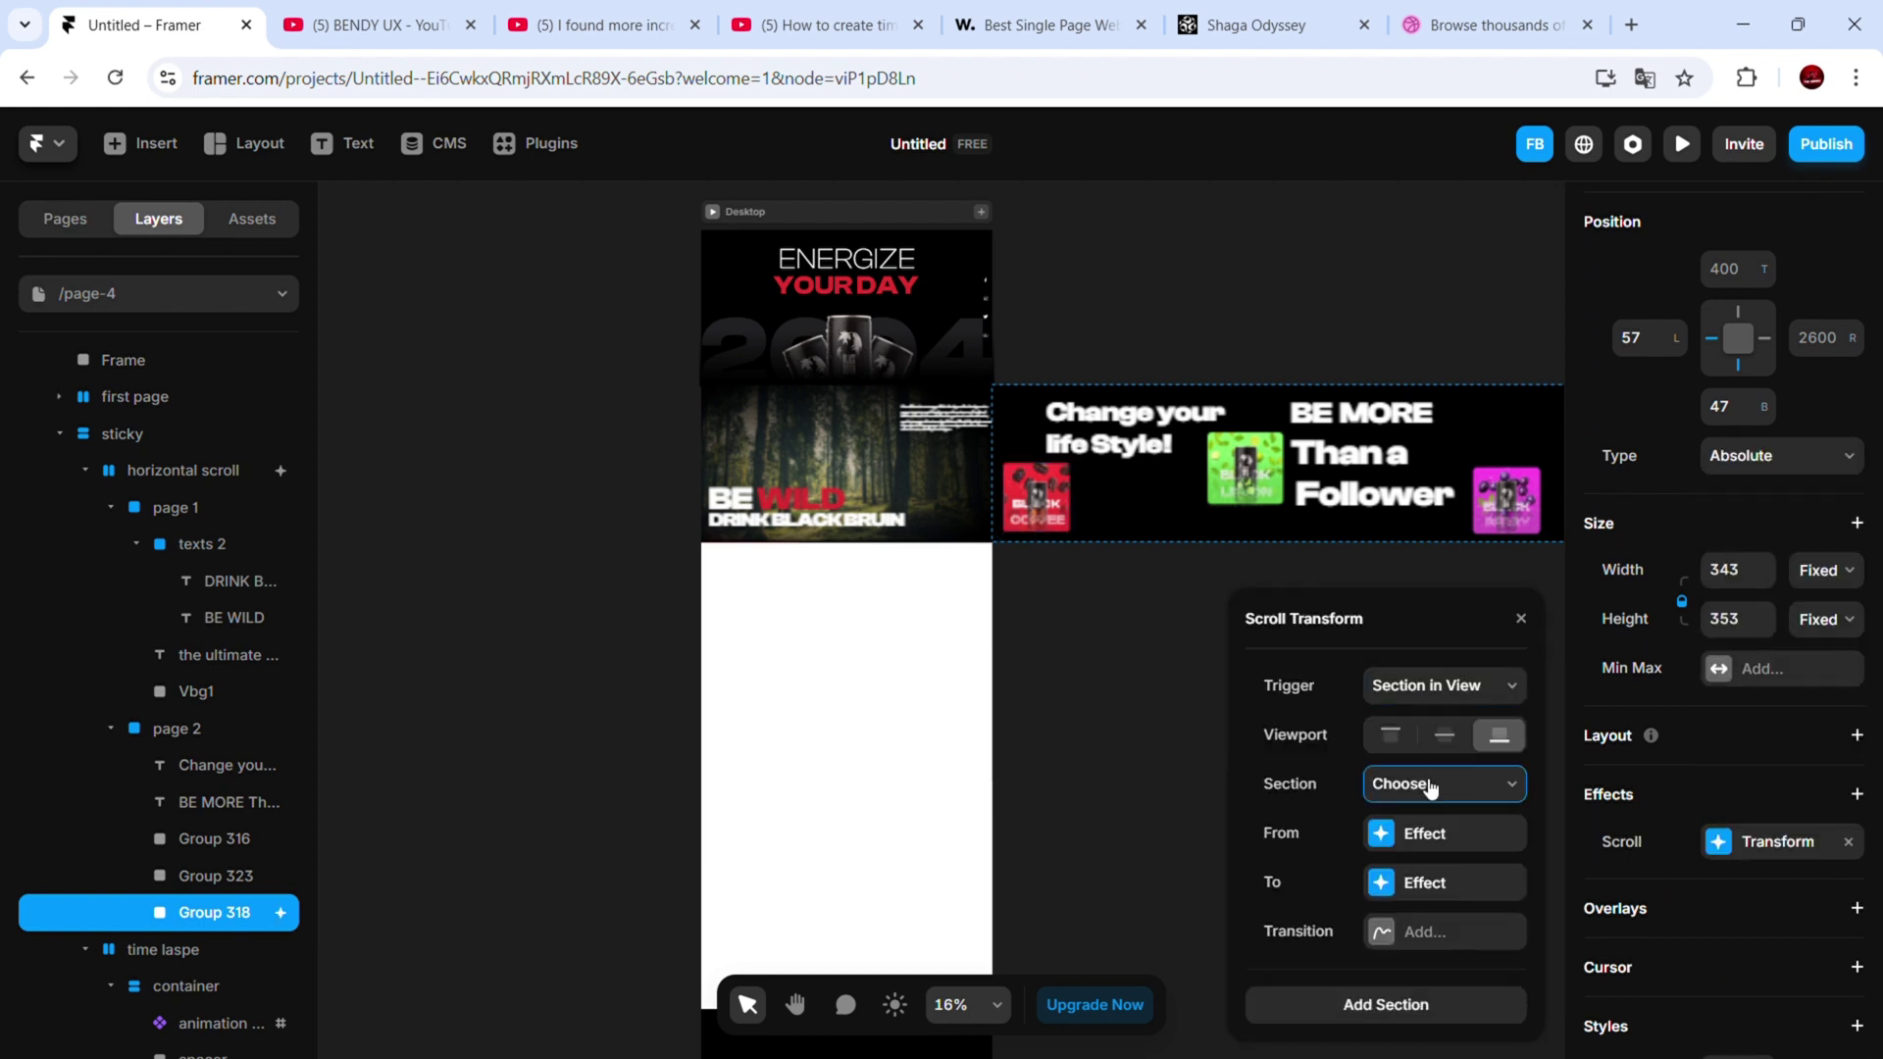
Set the Black Coffee effect's viewport trigger to the top and its From state to opacity 0 with a vertical offset
click(1422, 833)
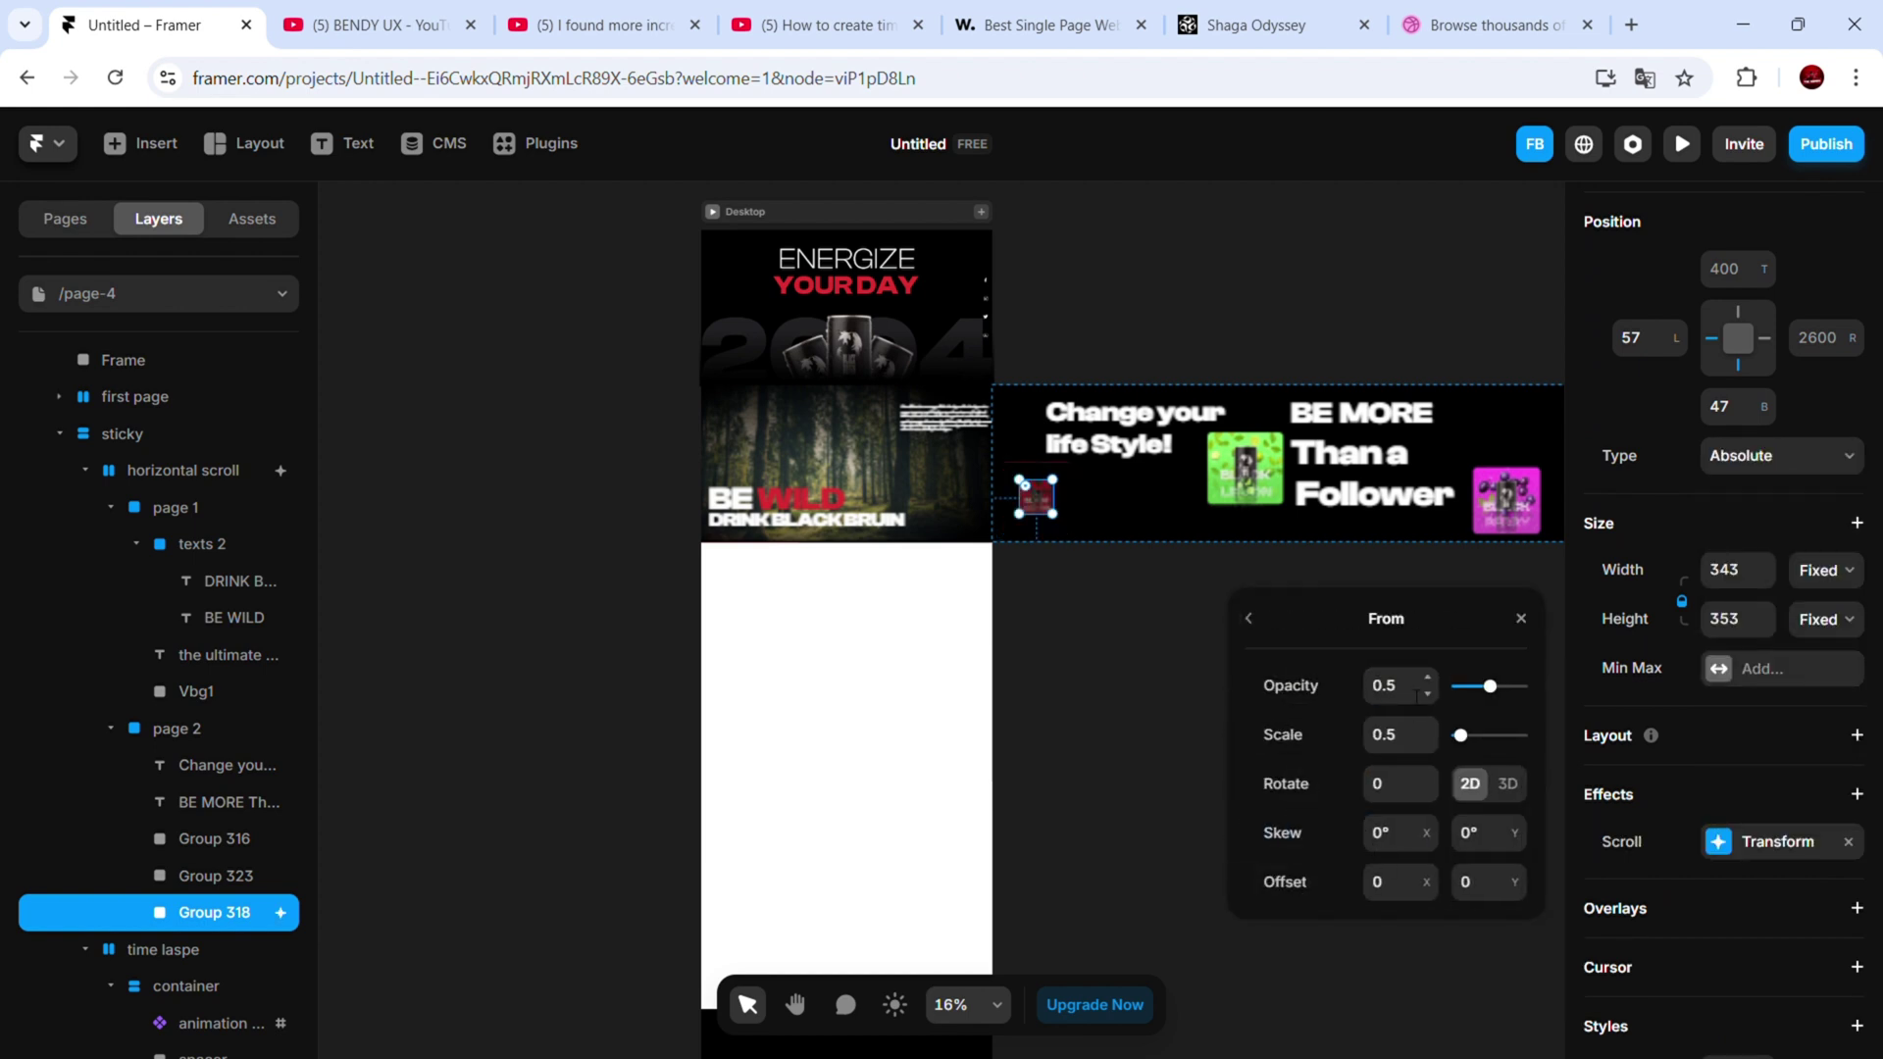
click(1250, 618)
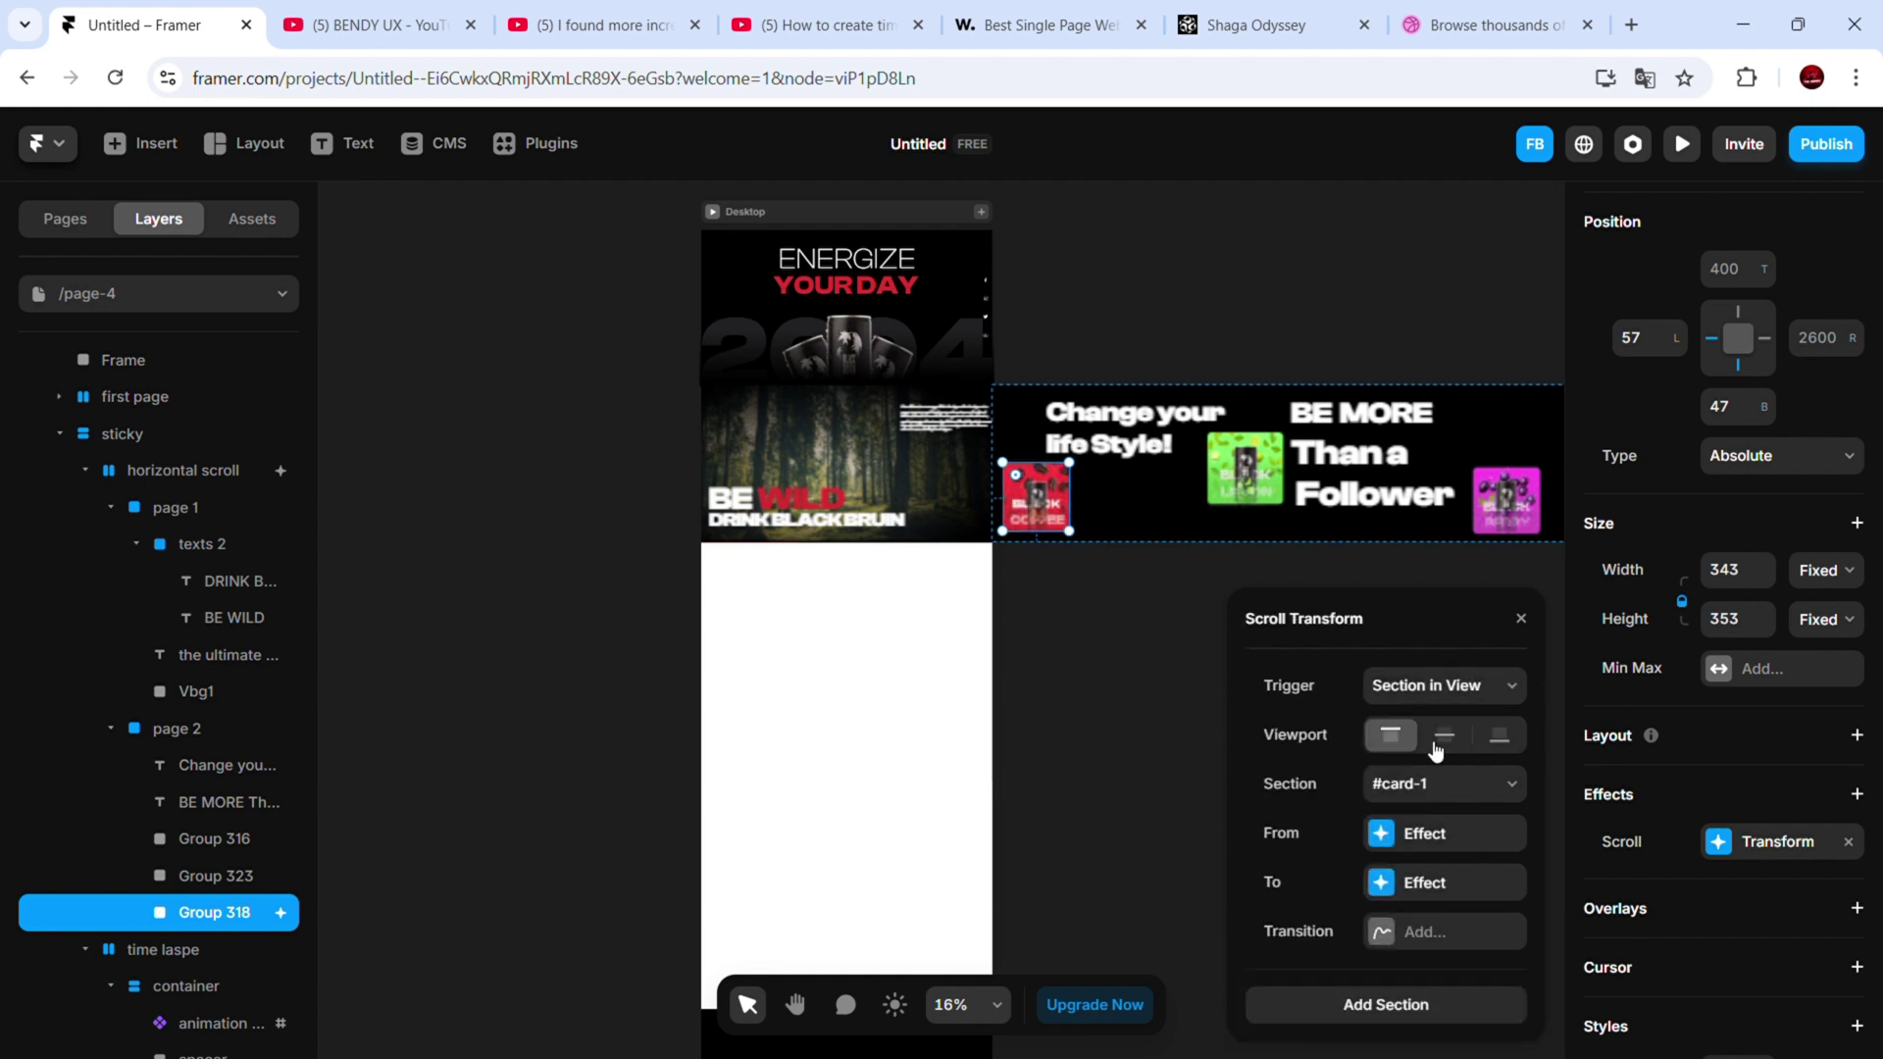
click(1385, 837)
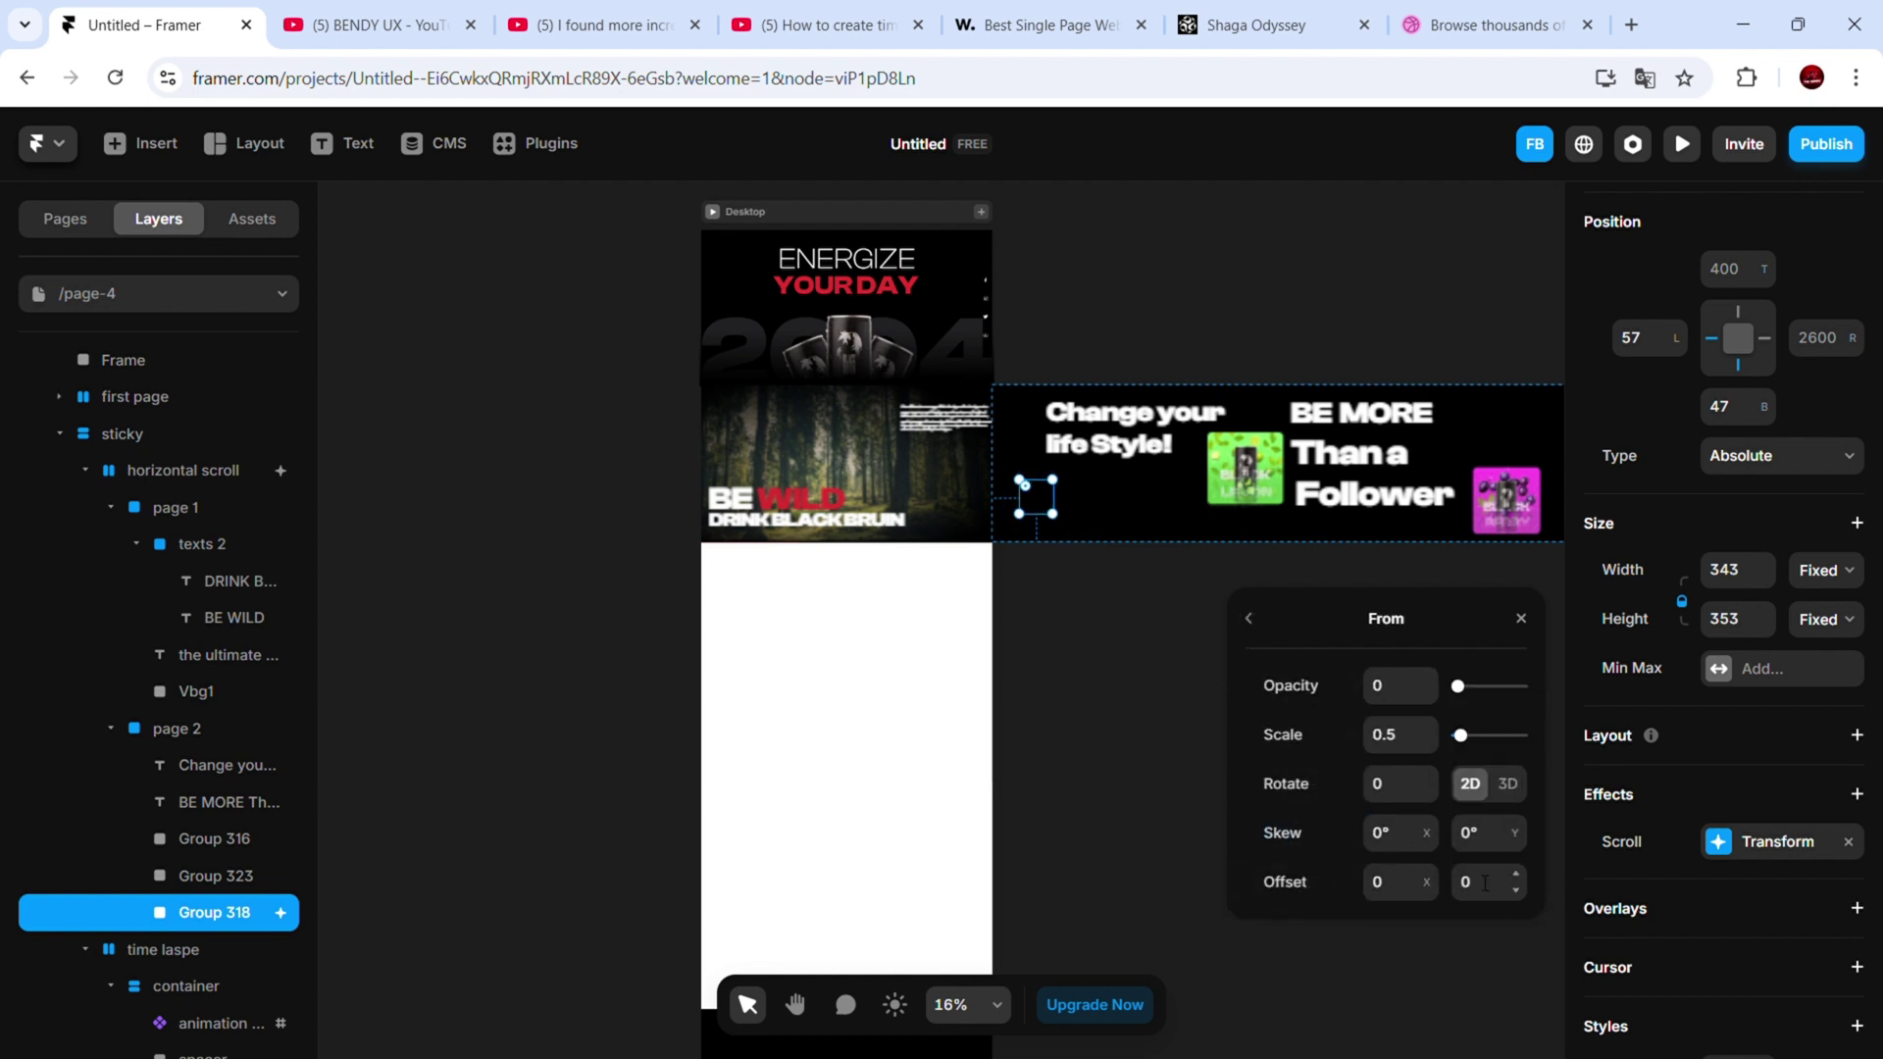
drag(1523, 841, 1513, 546)
click(1249, 619)
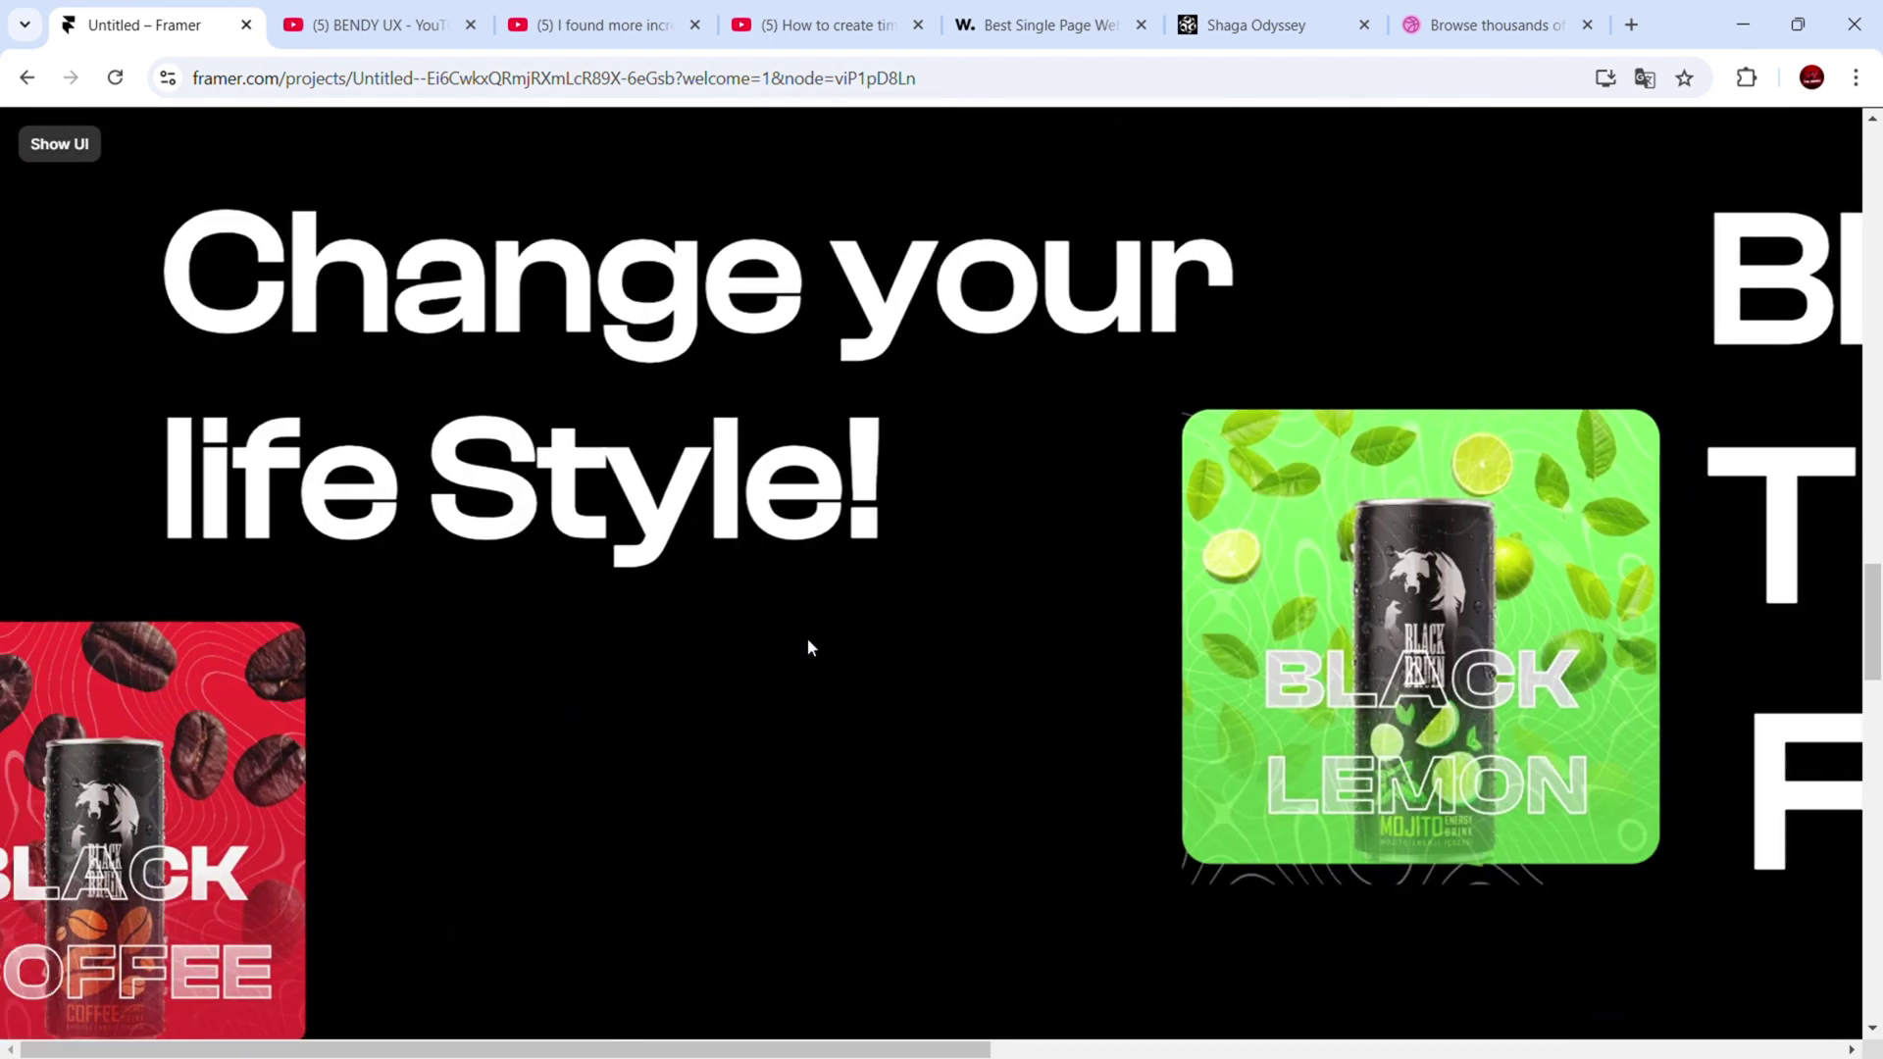
Preview the page and scroll through the horizontal section to check the Black Coffee image's animation
scroll(815, 638, up, 3)
scroll(818, 639, up, 16)
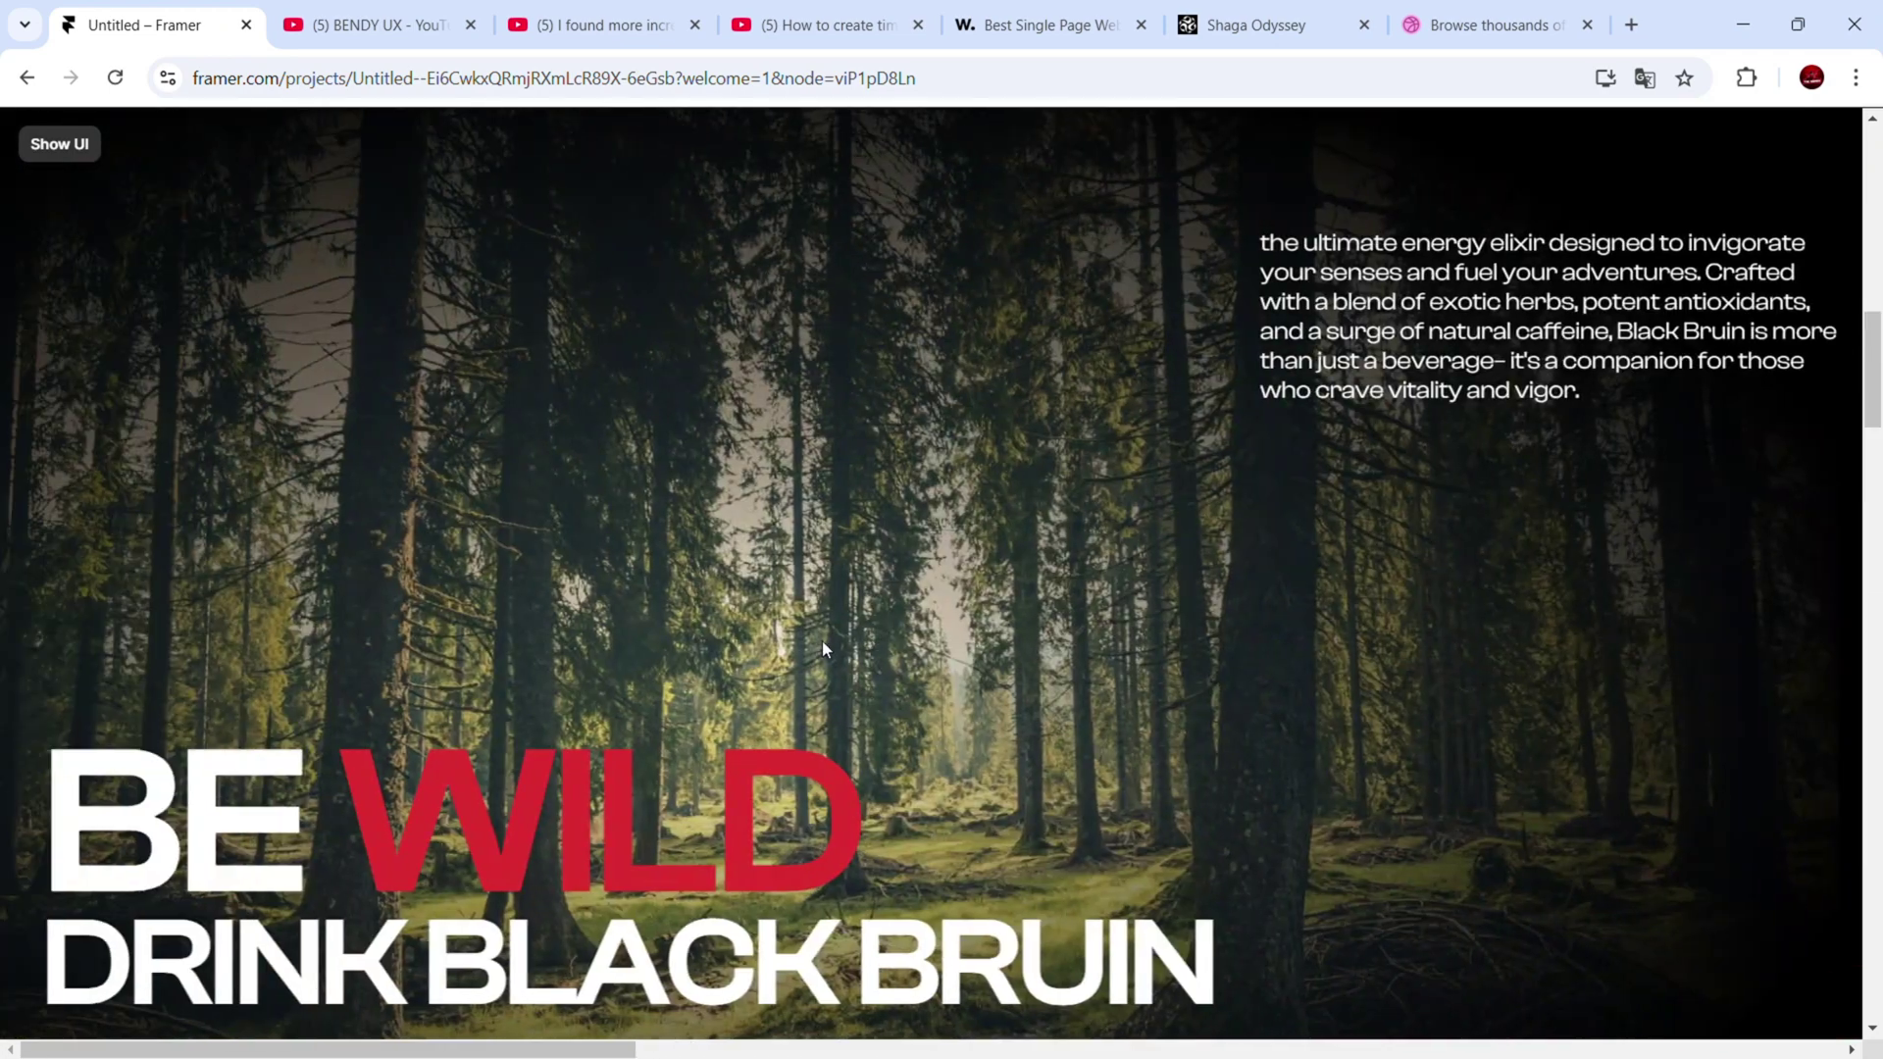
scroll(822, 639, down, 14)
key(Escape)
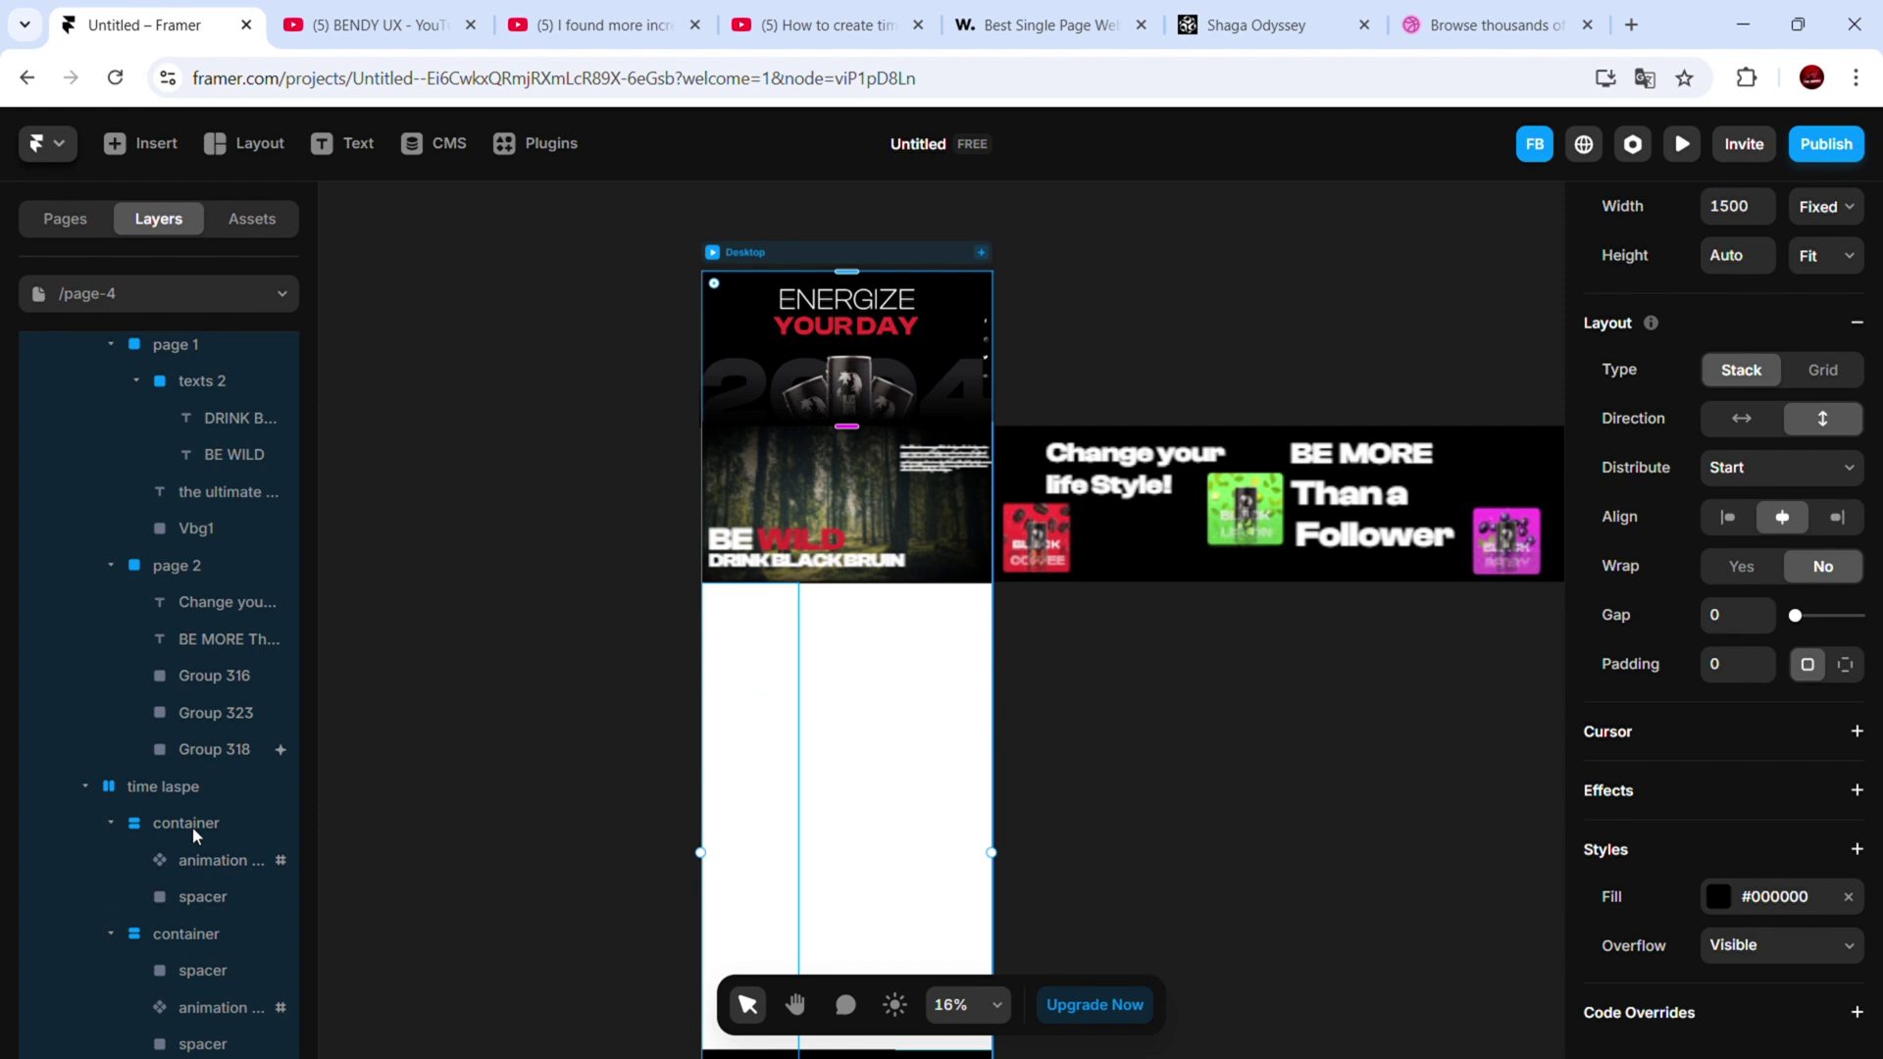
Make the time laspe stack visible and enlarge the spacer below card 1 to shorten that red card
click(163, 787)
click(1843, 853)
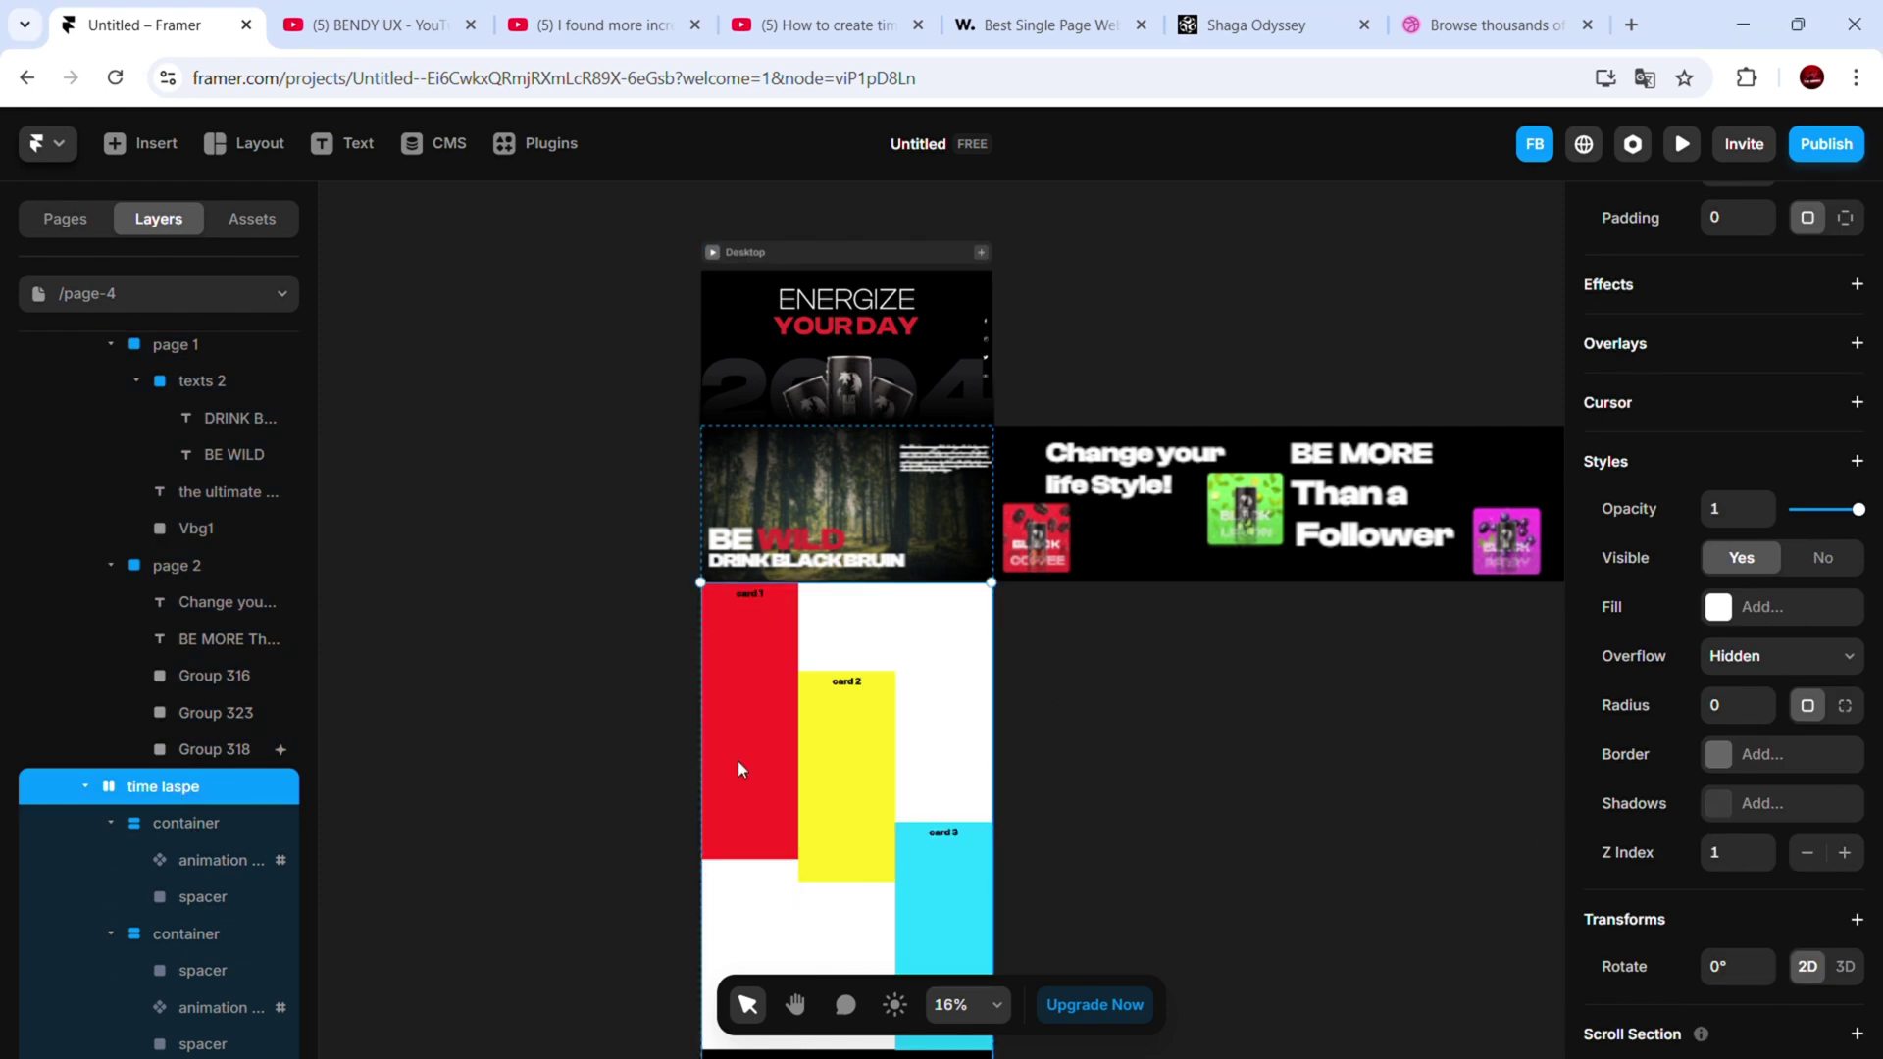
click(206, 897)
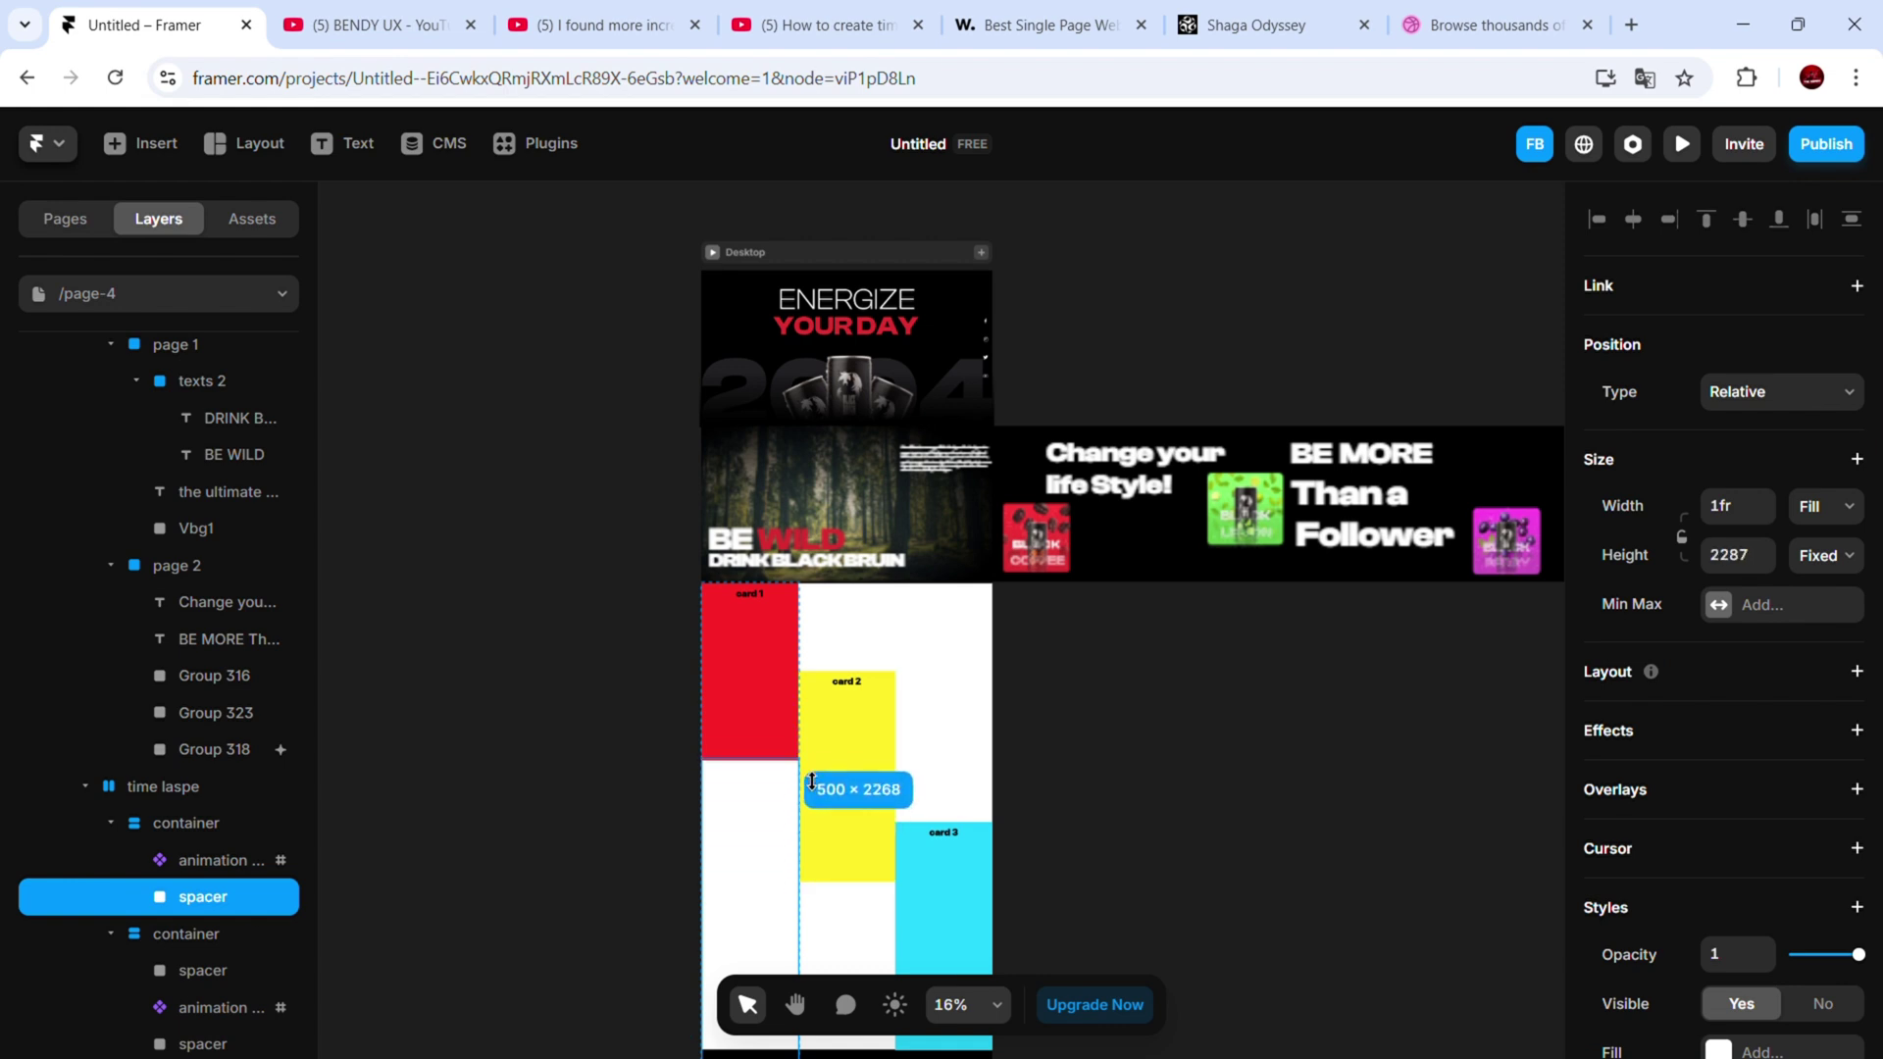
click(845, 760)
Add a Scroll Transform effect to the green image, Group 323, triggered by Section in View with #card-2 at the viewport top
click(1244, 512)
scroll(1843, 644, down, 3)
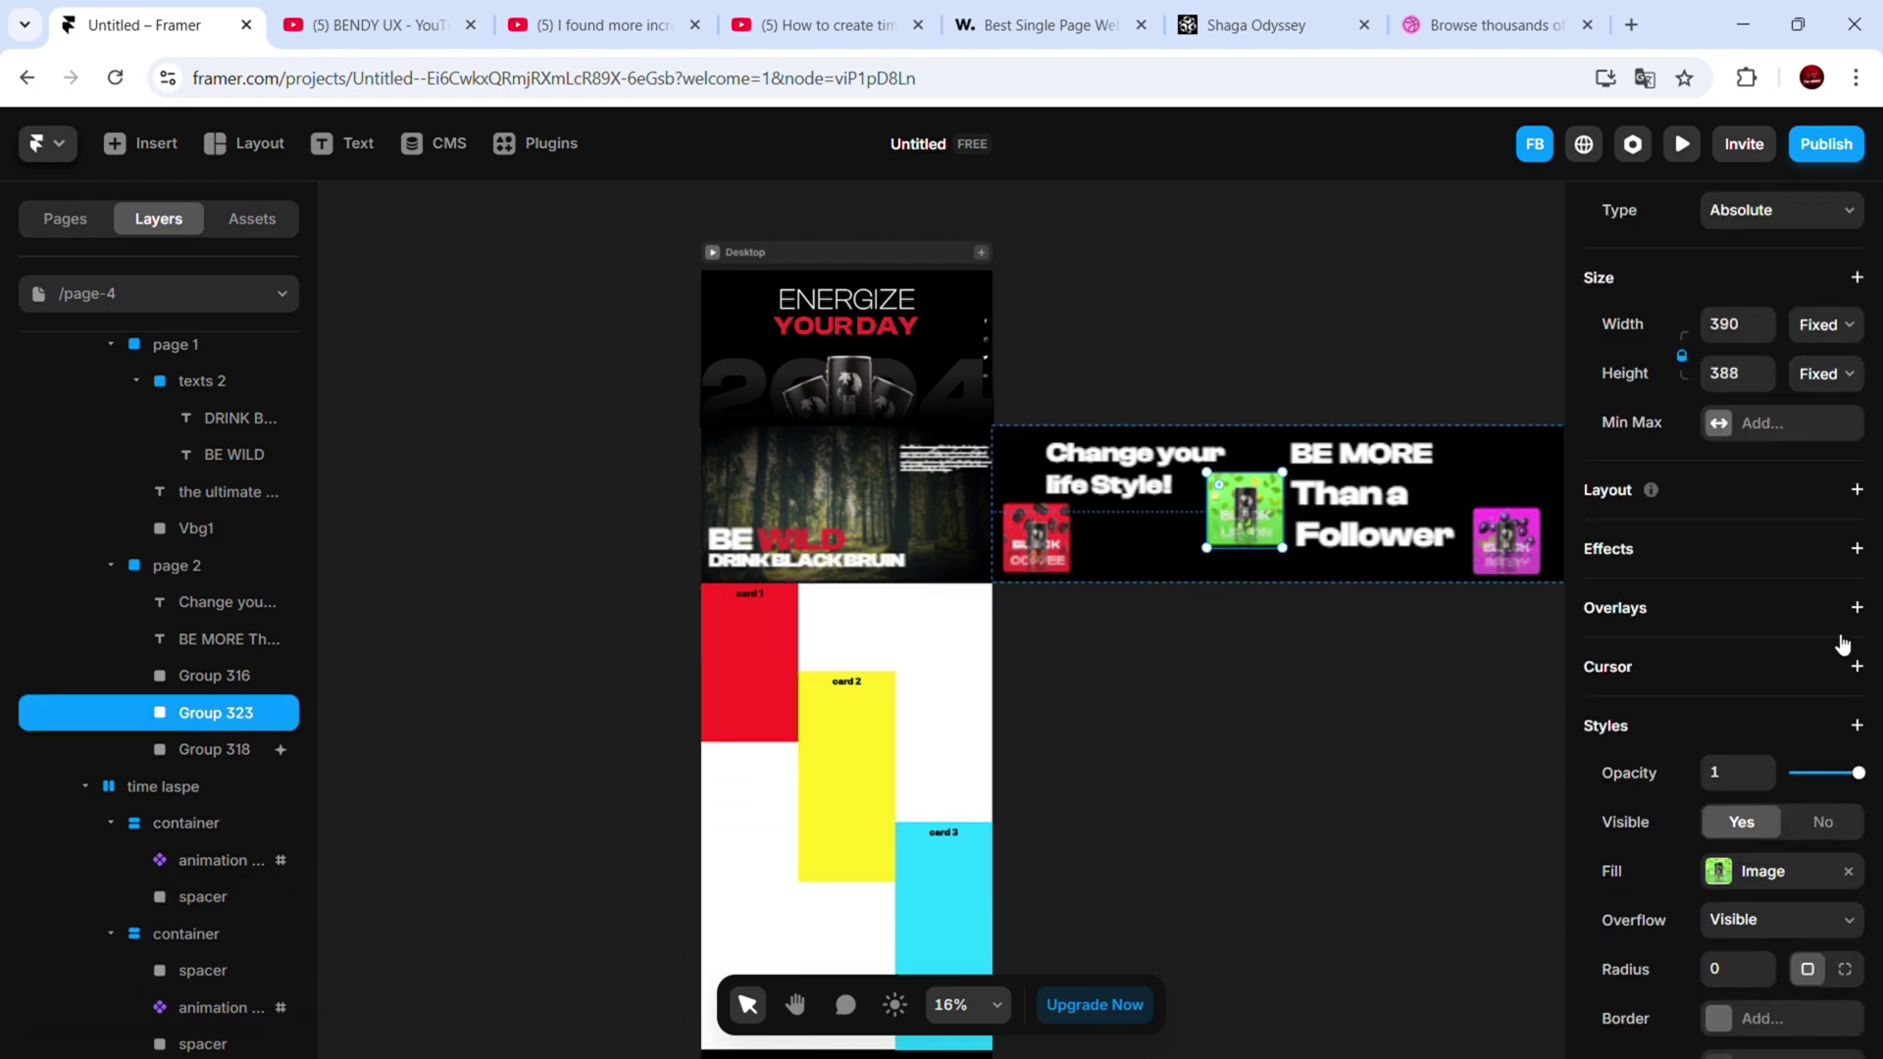
click(1778, 857)
click(1441, 665)
click(1419, 736)
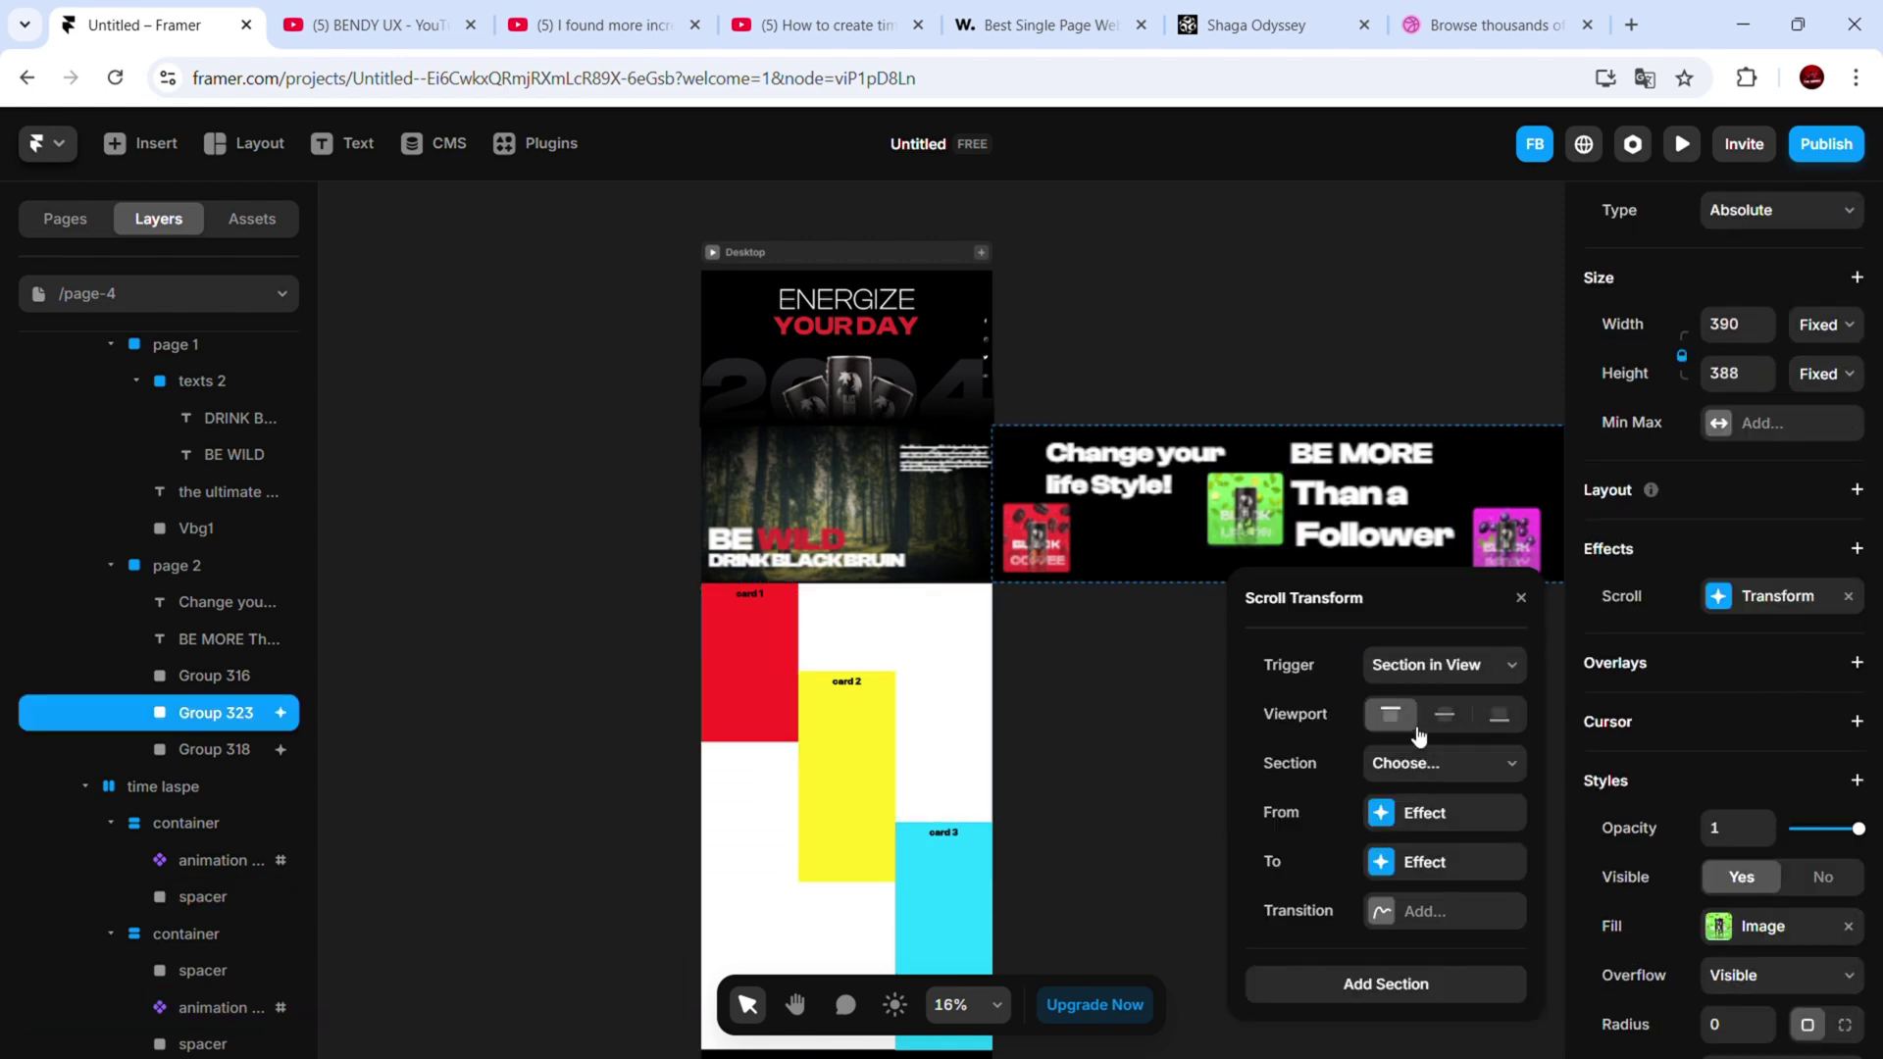
click(1398, 816)
click(1248, 598)
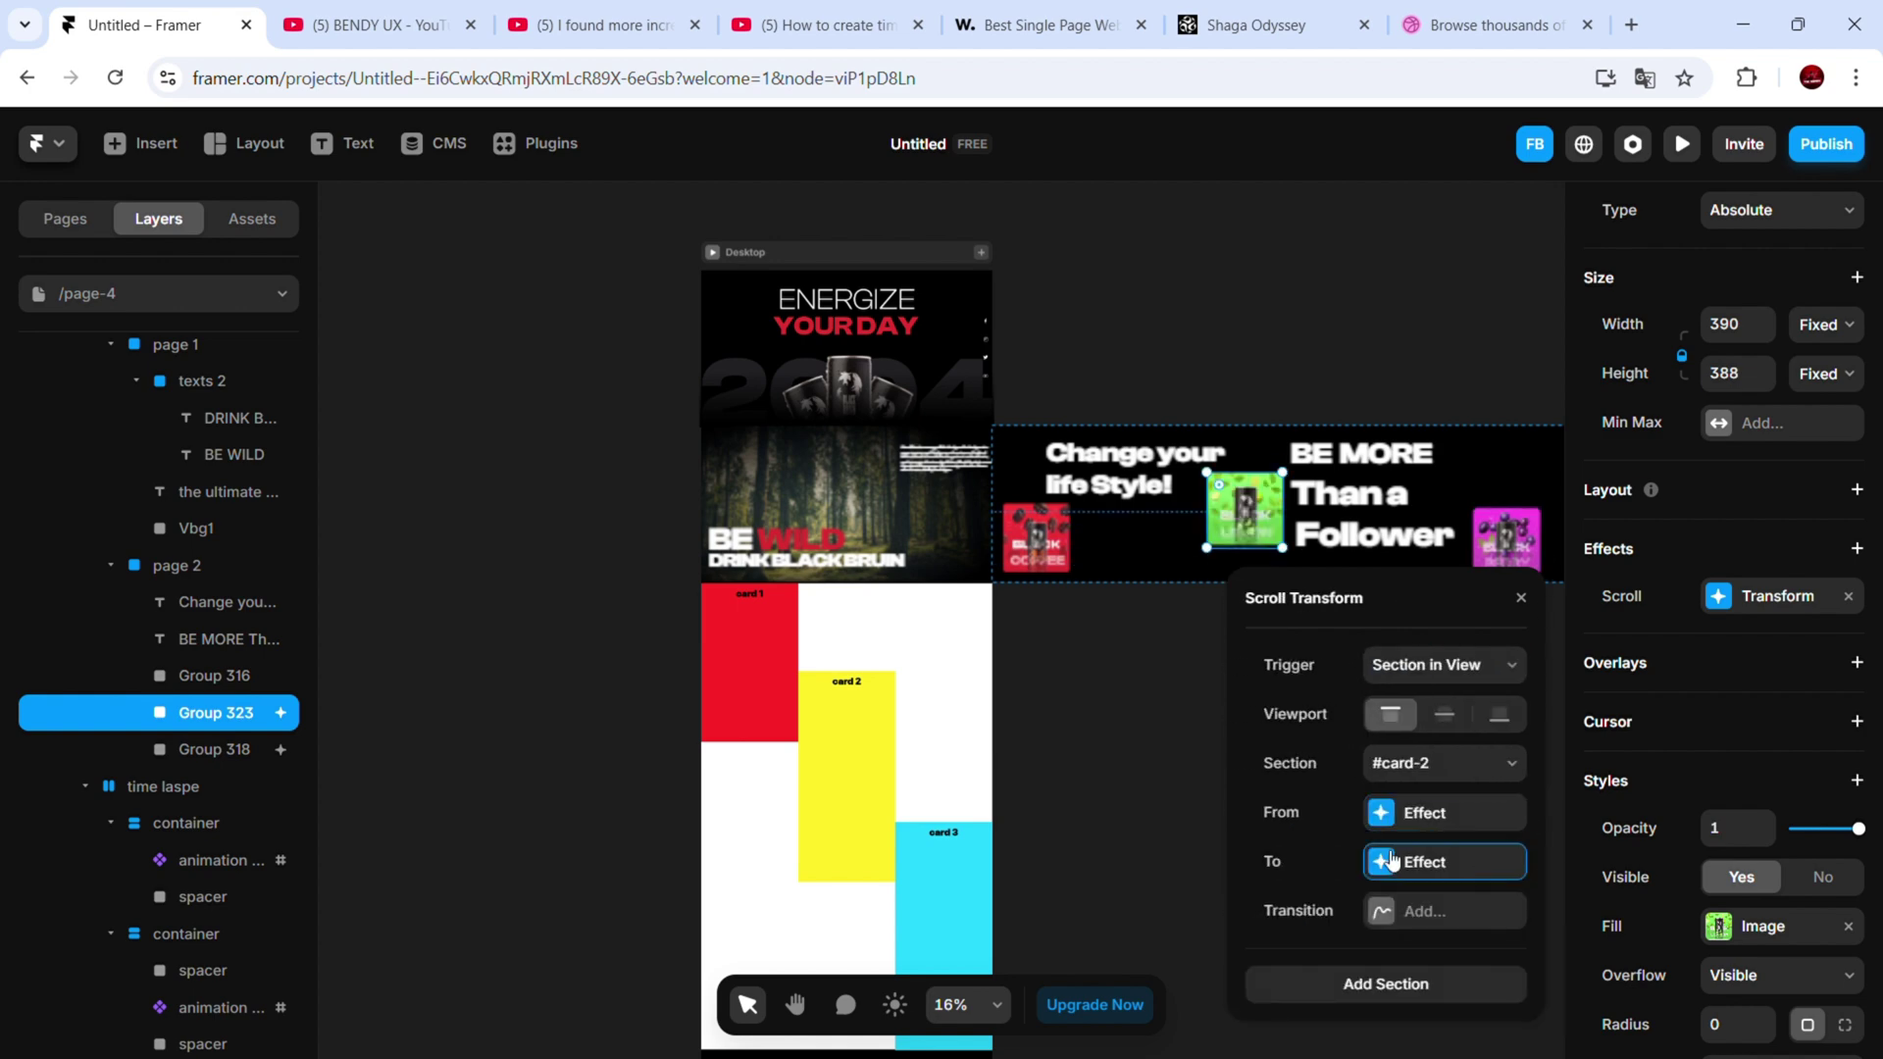
click(1391, 863)
Preview the page and scroll to the forest section to check how the coloured cards move over it
click(713, 254)
scroll(1156, 852, down, 13)
scroll(1155, 852, down, 4)
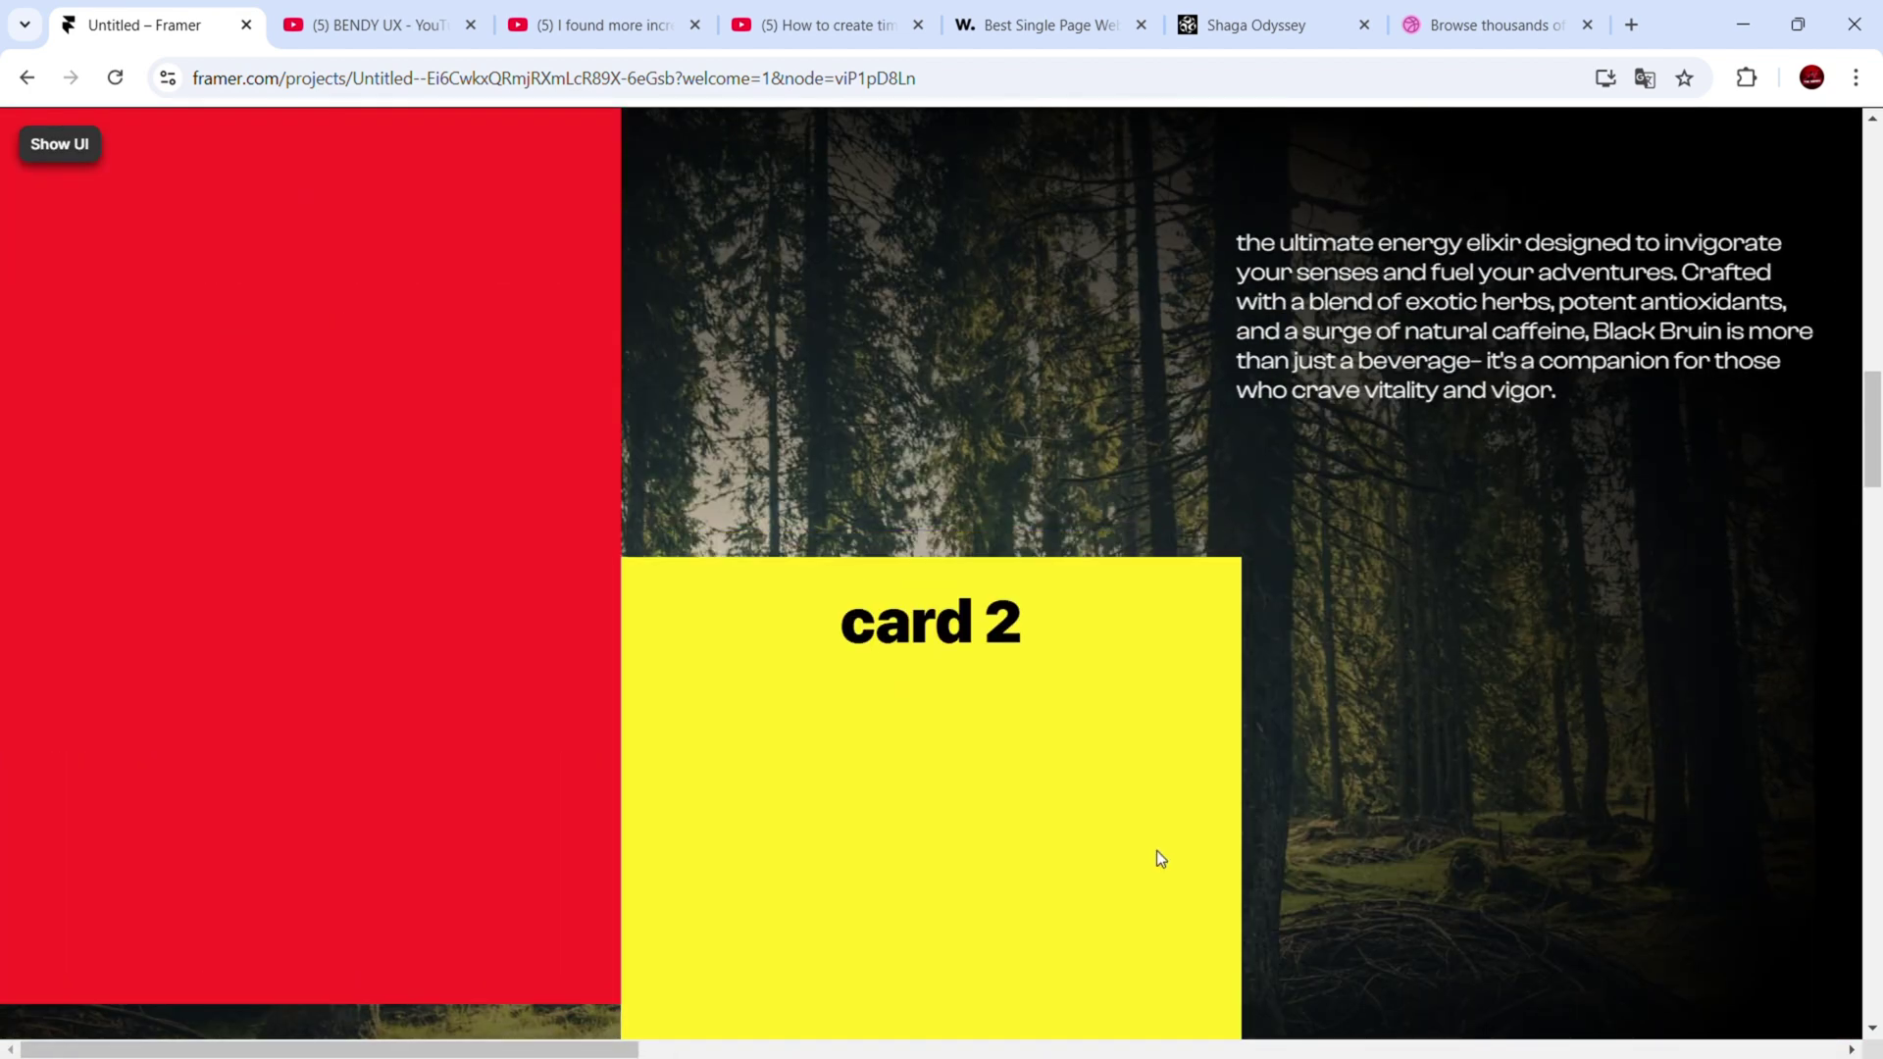
key(Escape)
Hide the coloured cards of the time laspe stack and preview the horizontal section through to the Black Berry image
click(784, 615)
click(163, 624)
scroll(1809, 738, down, 5)
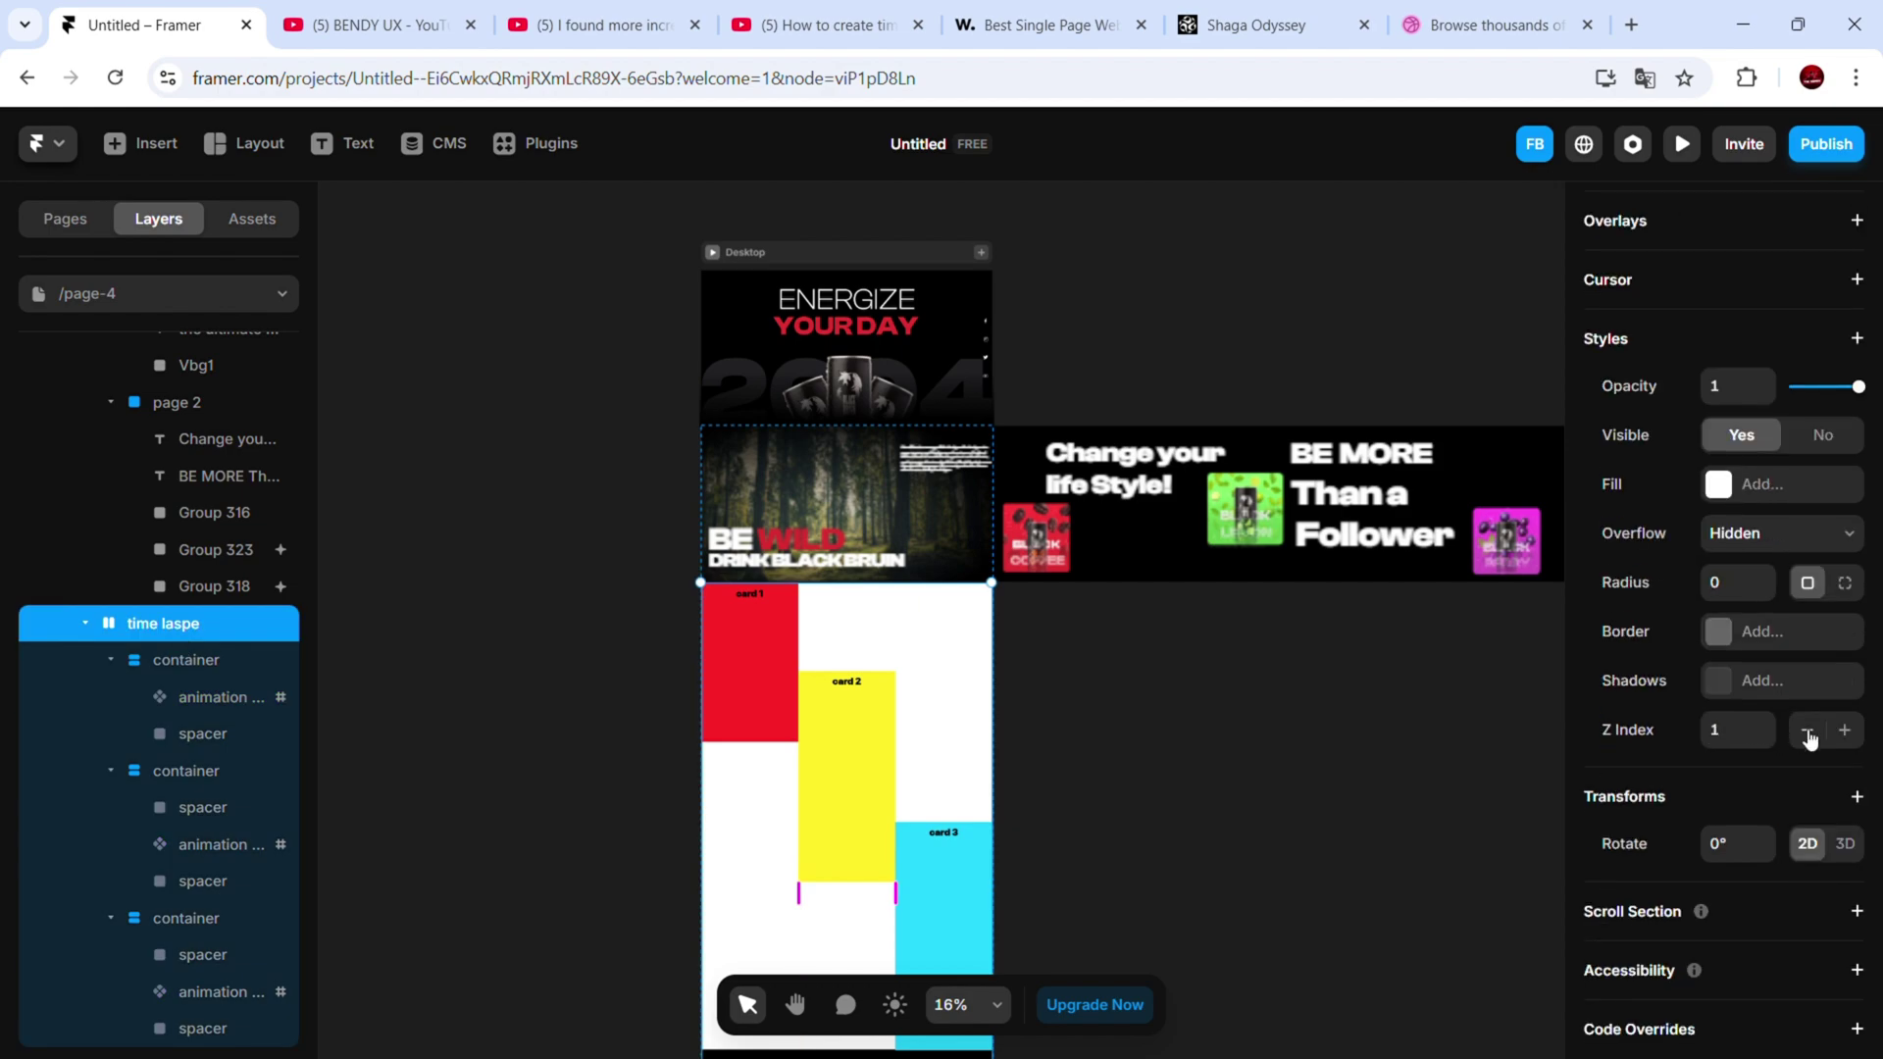
click(715, 254)
scroll(991, 751, down, 20)
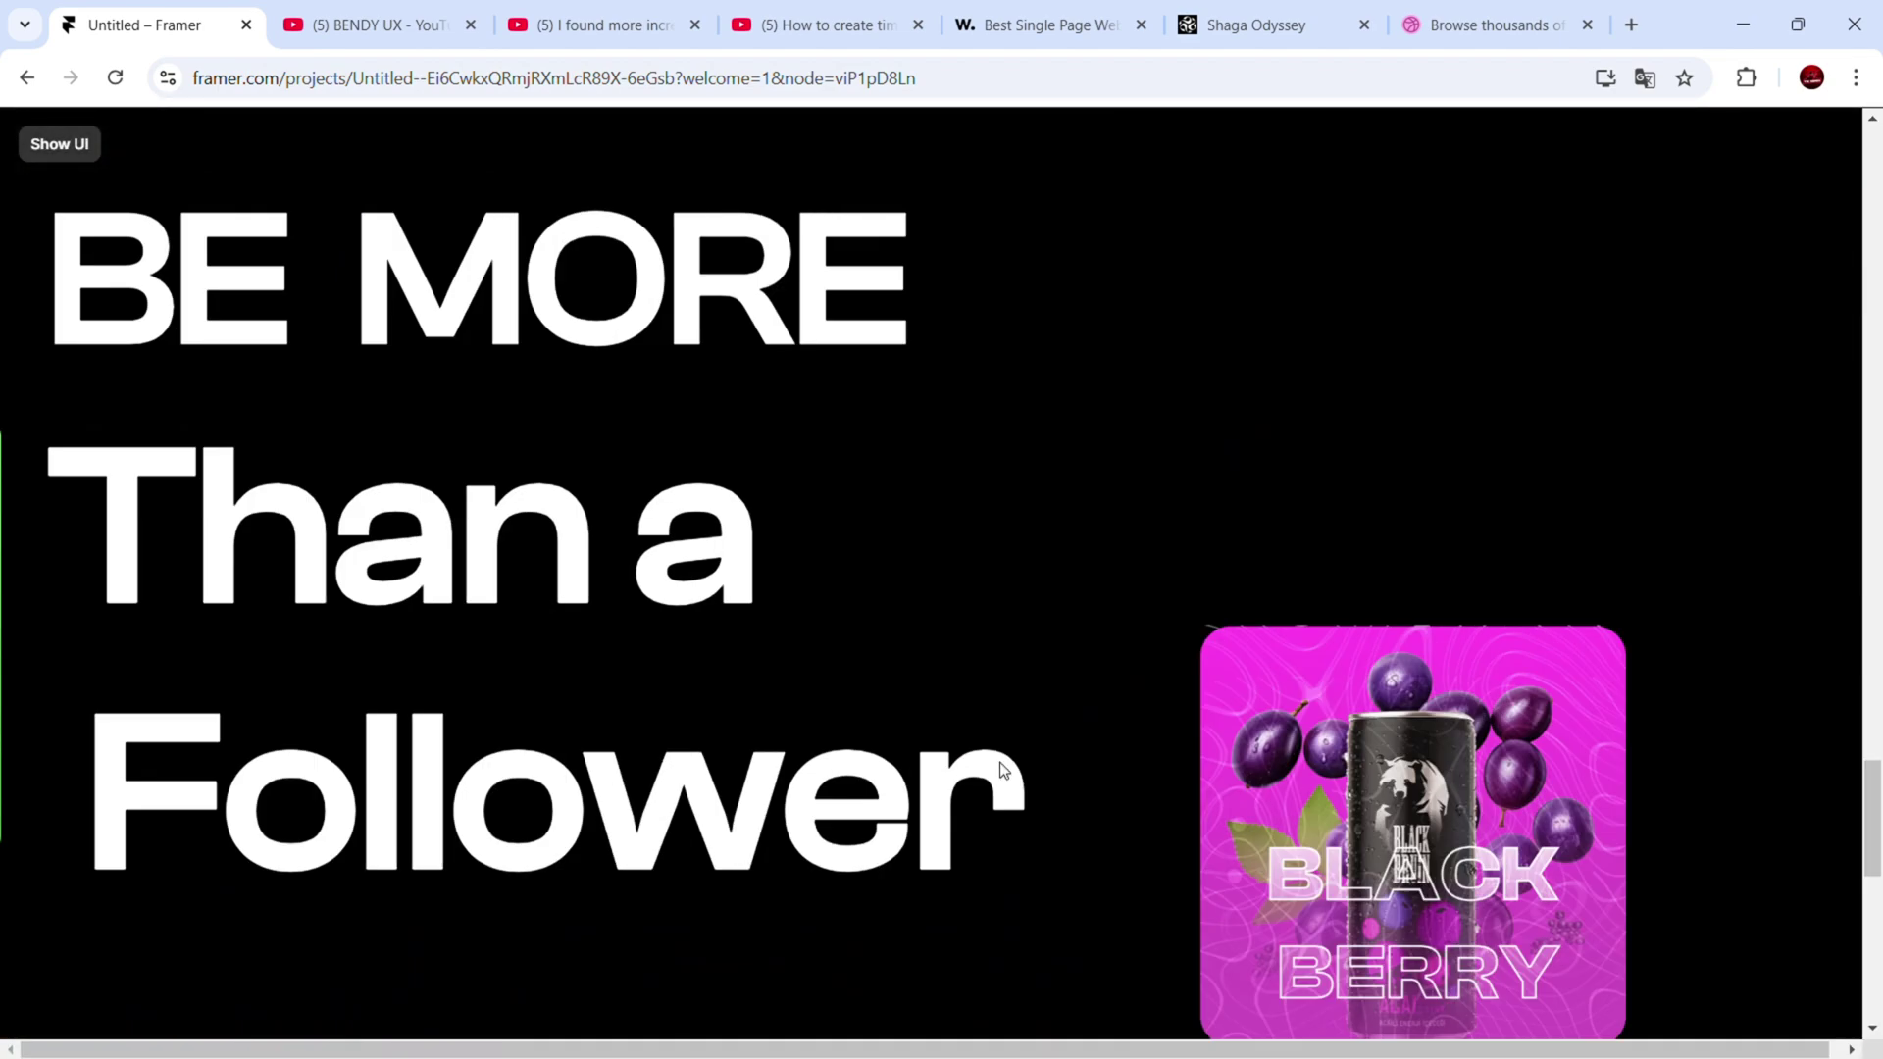
key(Escape)
Add a Scroll Transform effect to the purple Black Berry image, Group 316, triggered by Section in View with #card-3
scroll(1503, 520, down, 1)
click(1503, 512)
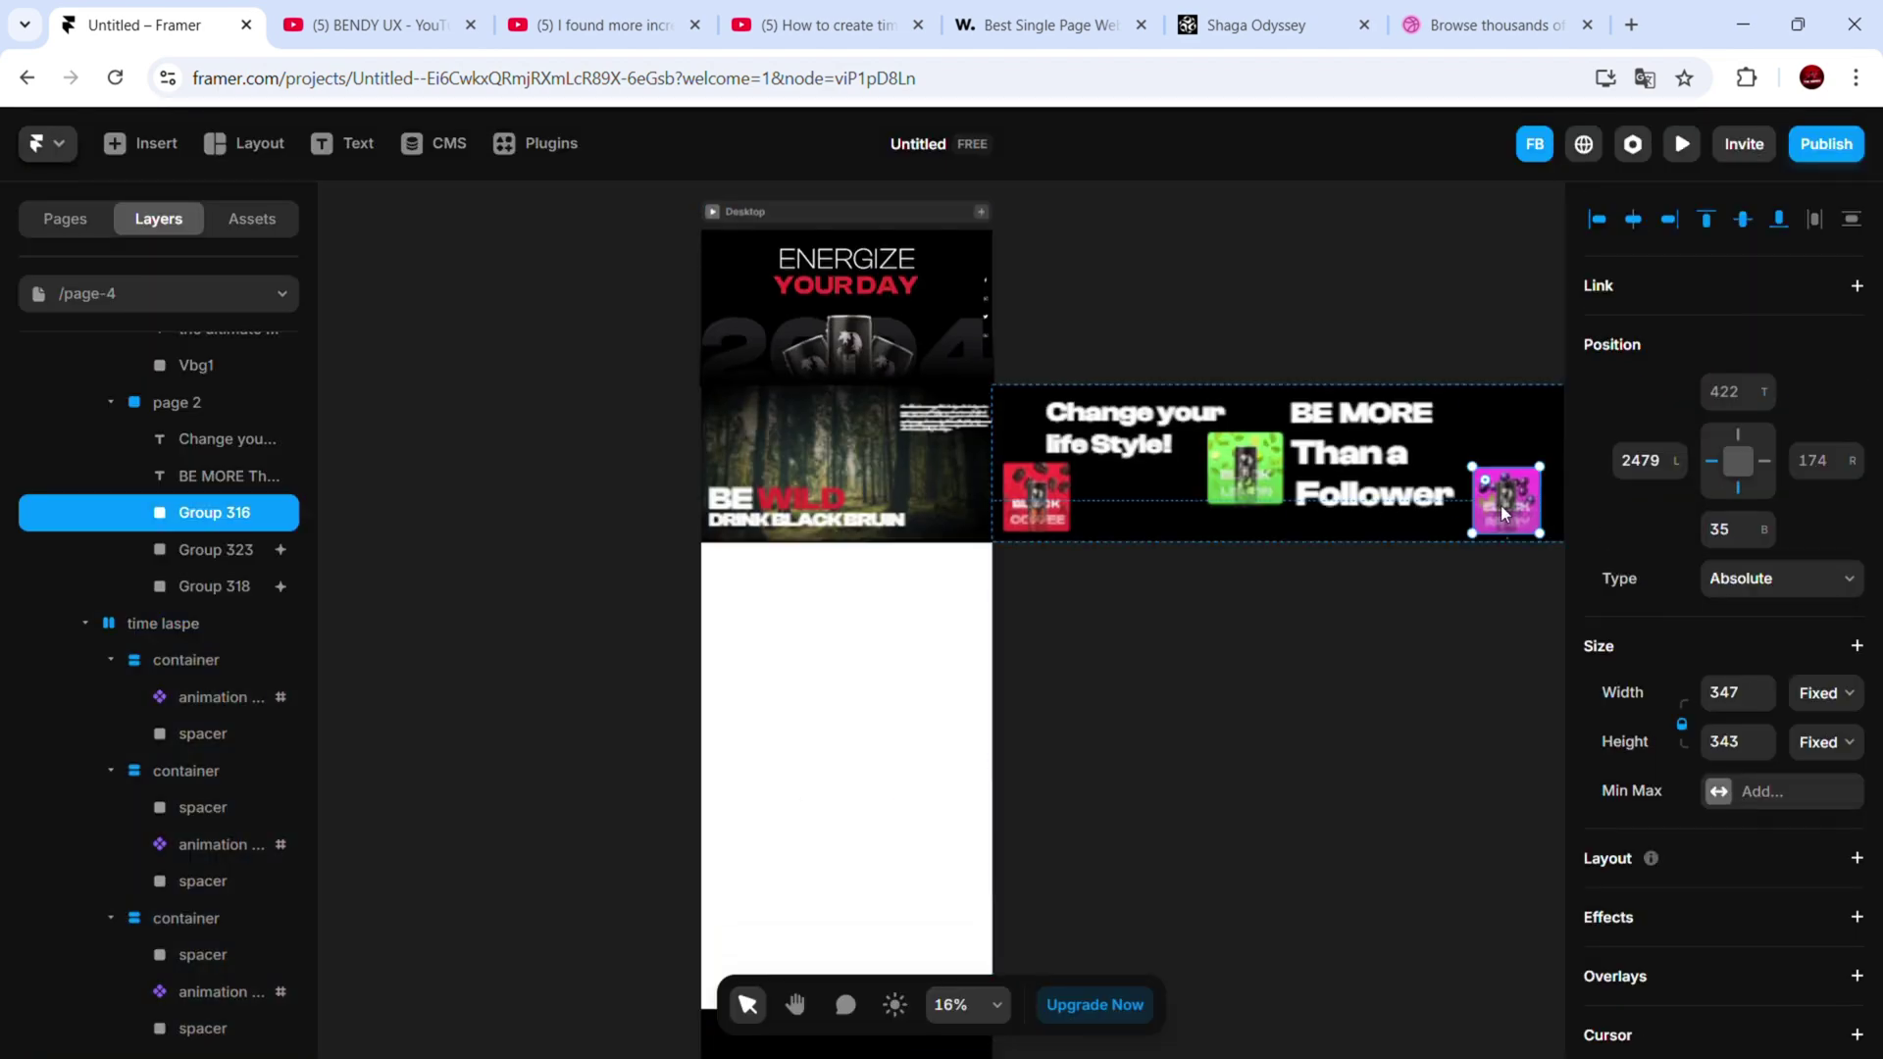
scroll(1749, 633, down, 6)
scroll(1832, 863, up, 5)
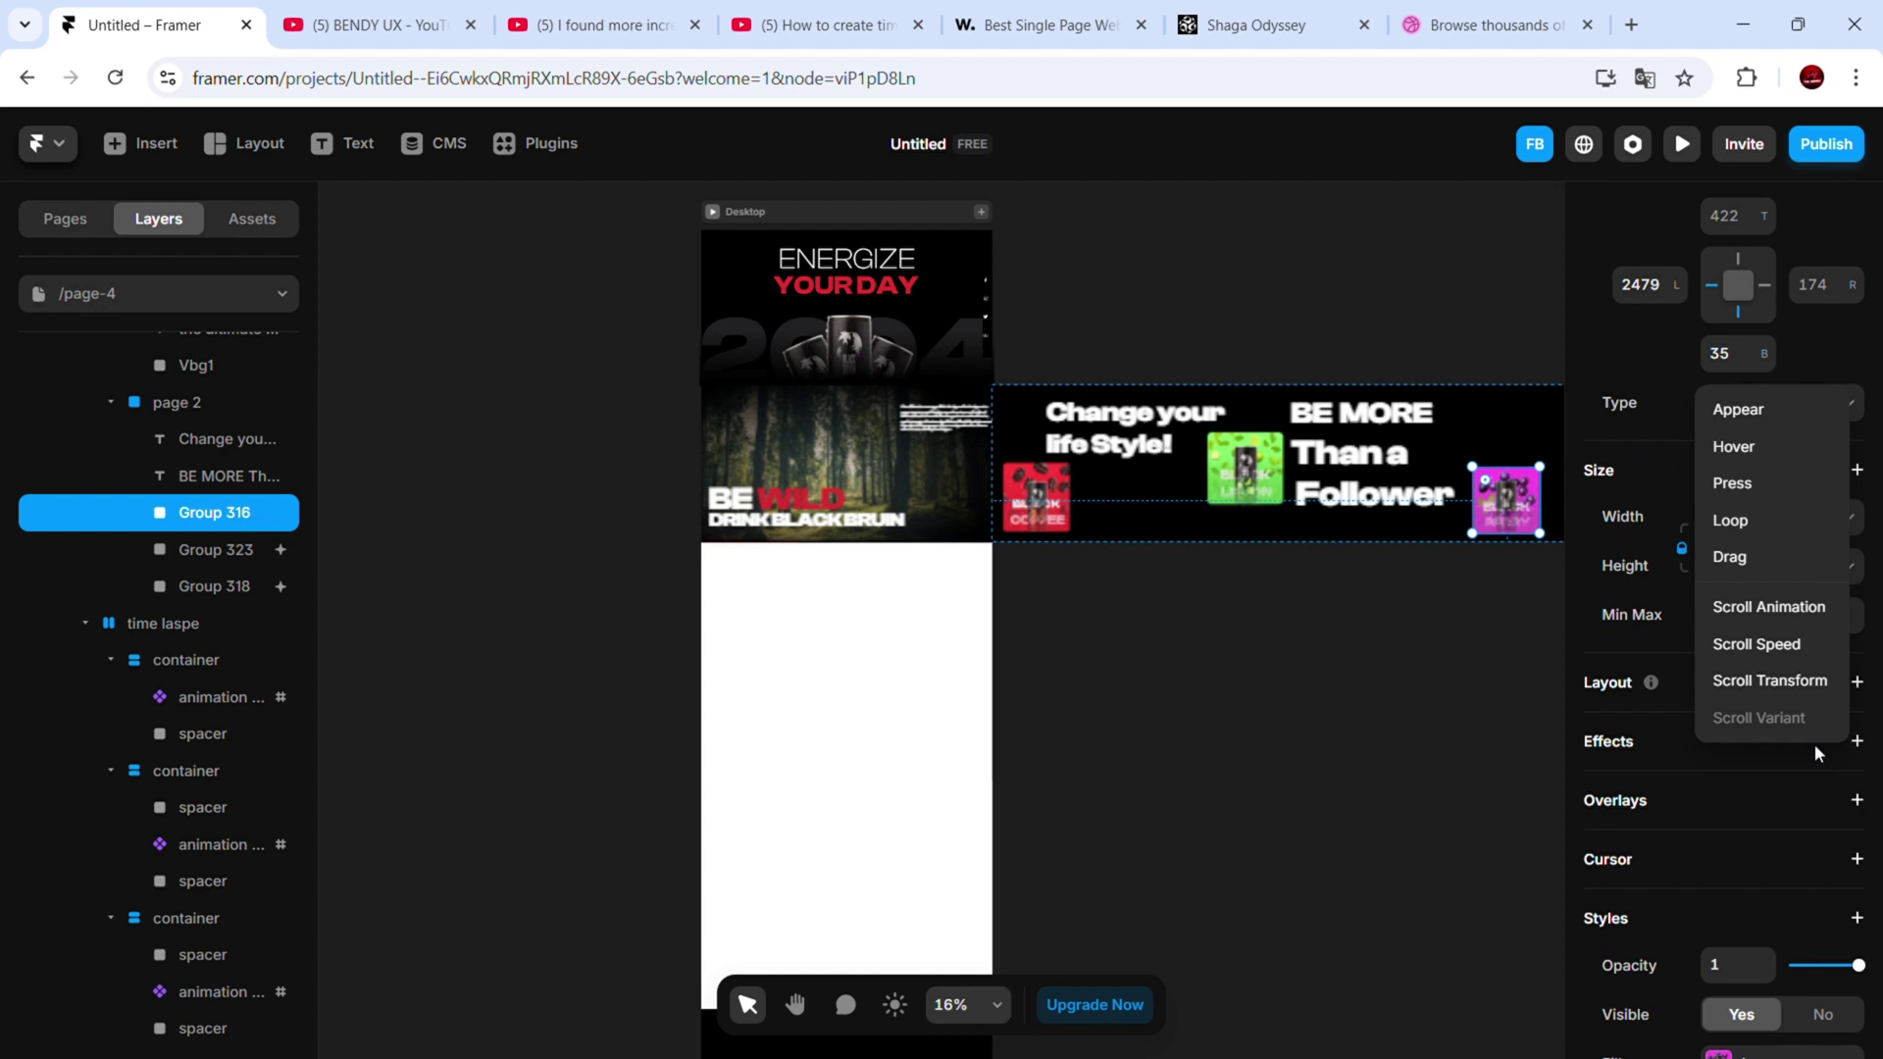
click(1771, 681)
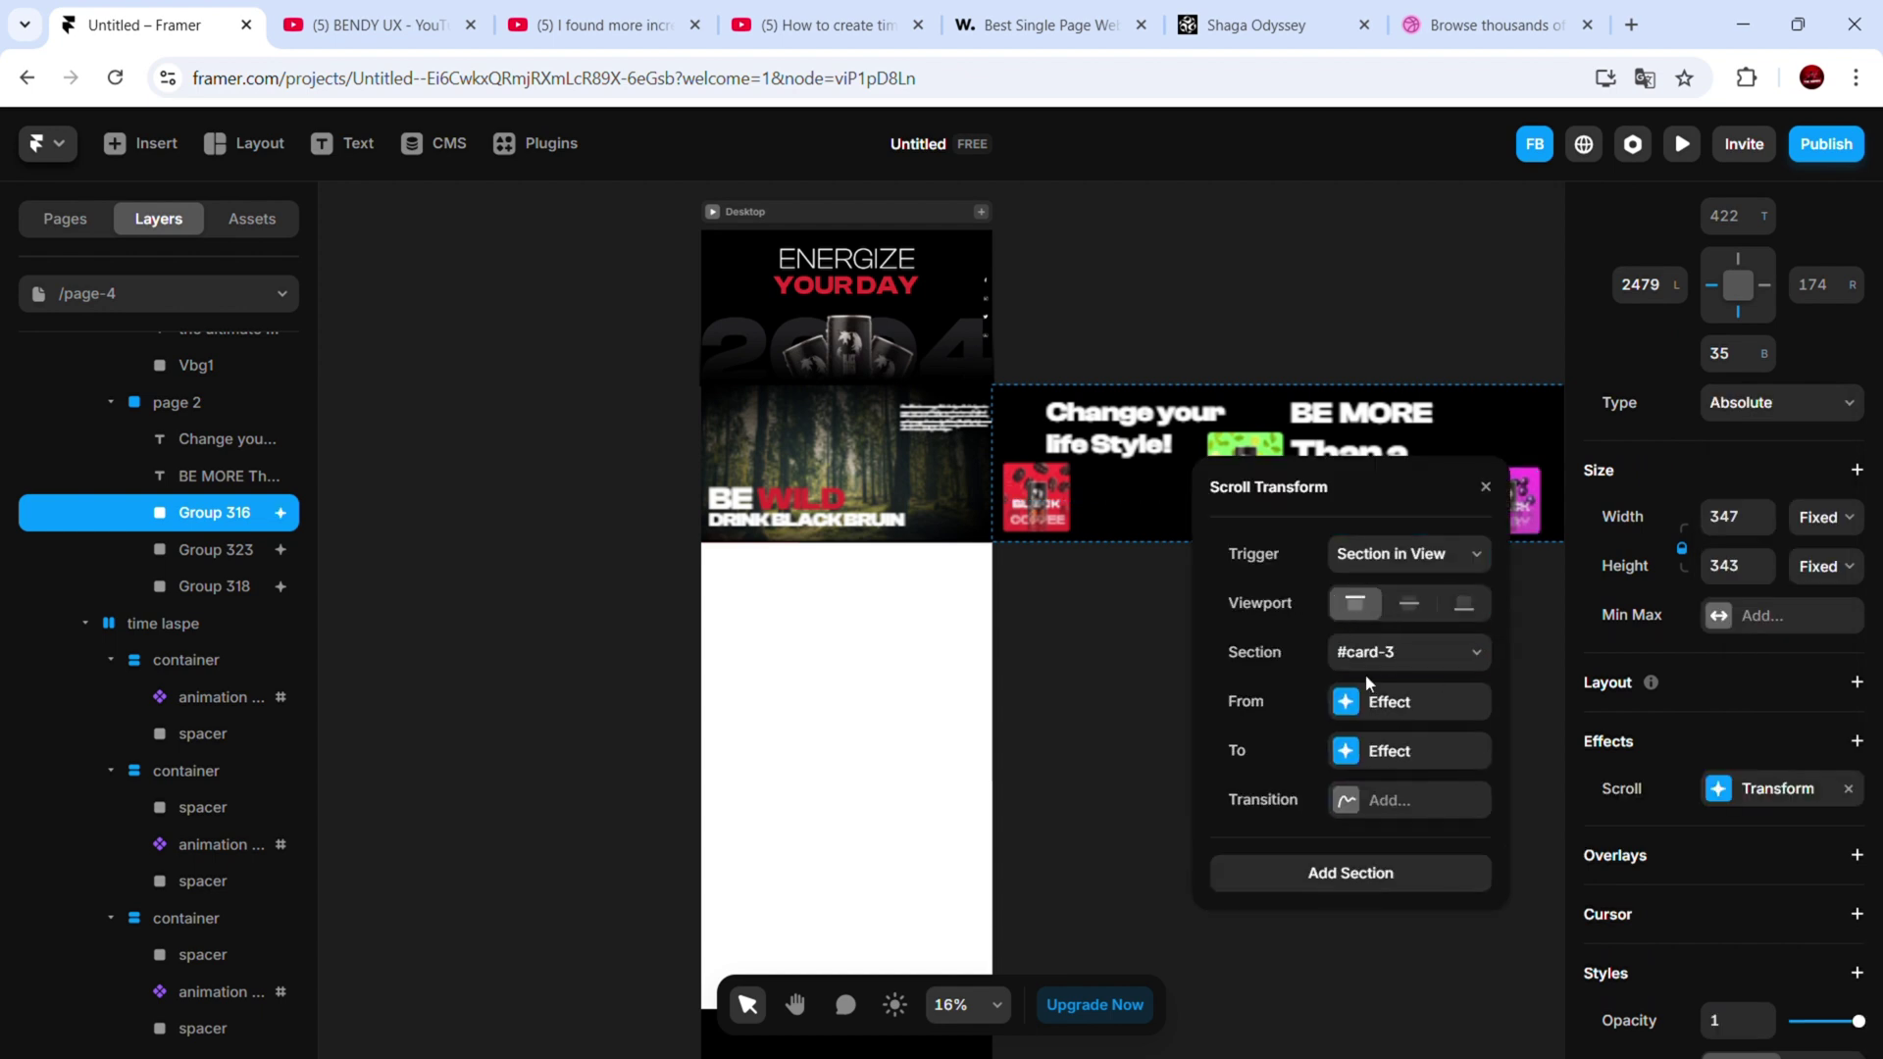
click(1215, 488)
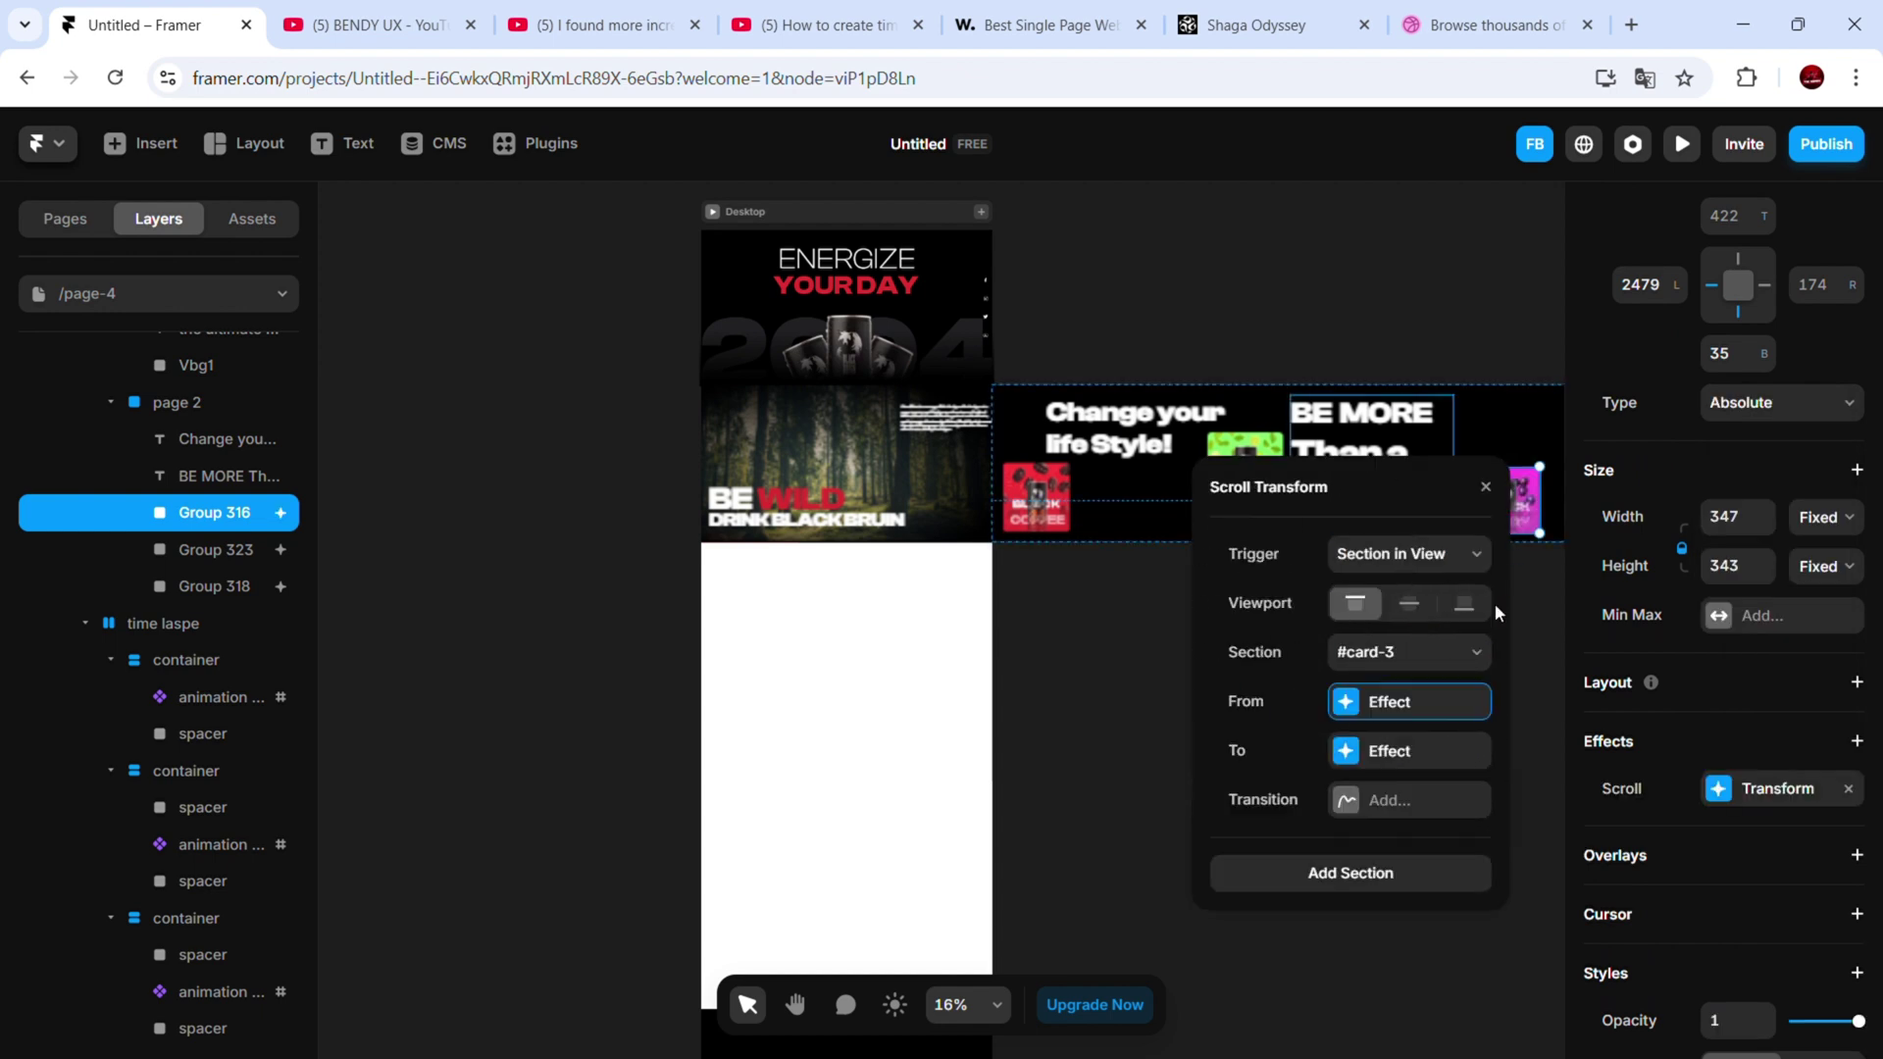
Preview the page and scroll back and forth through the horizontal section to check all three product image animations
click(725, 246)
key(ctrl+p)
scroll(987, 561, down, 10)
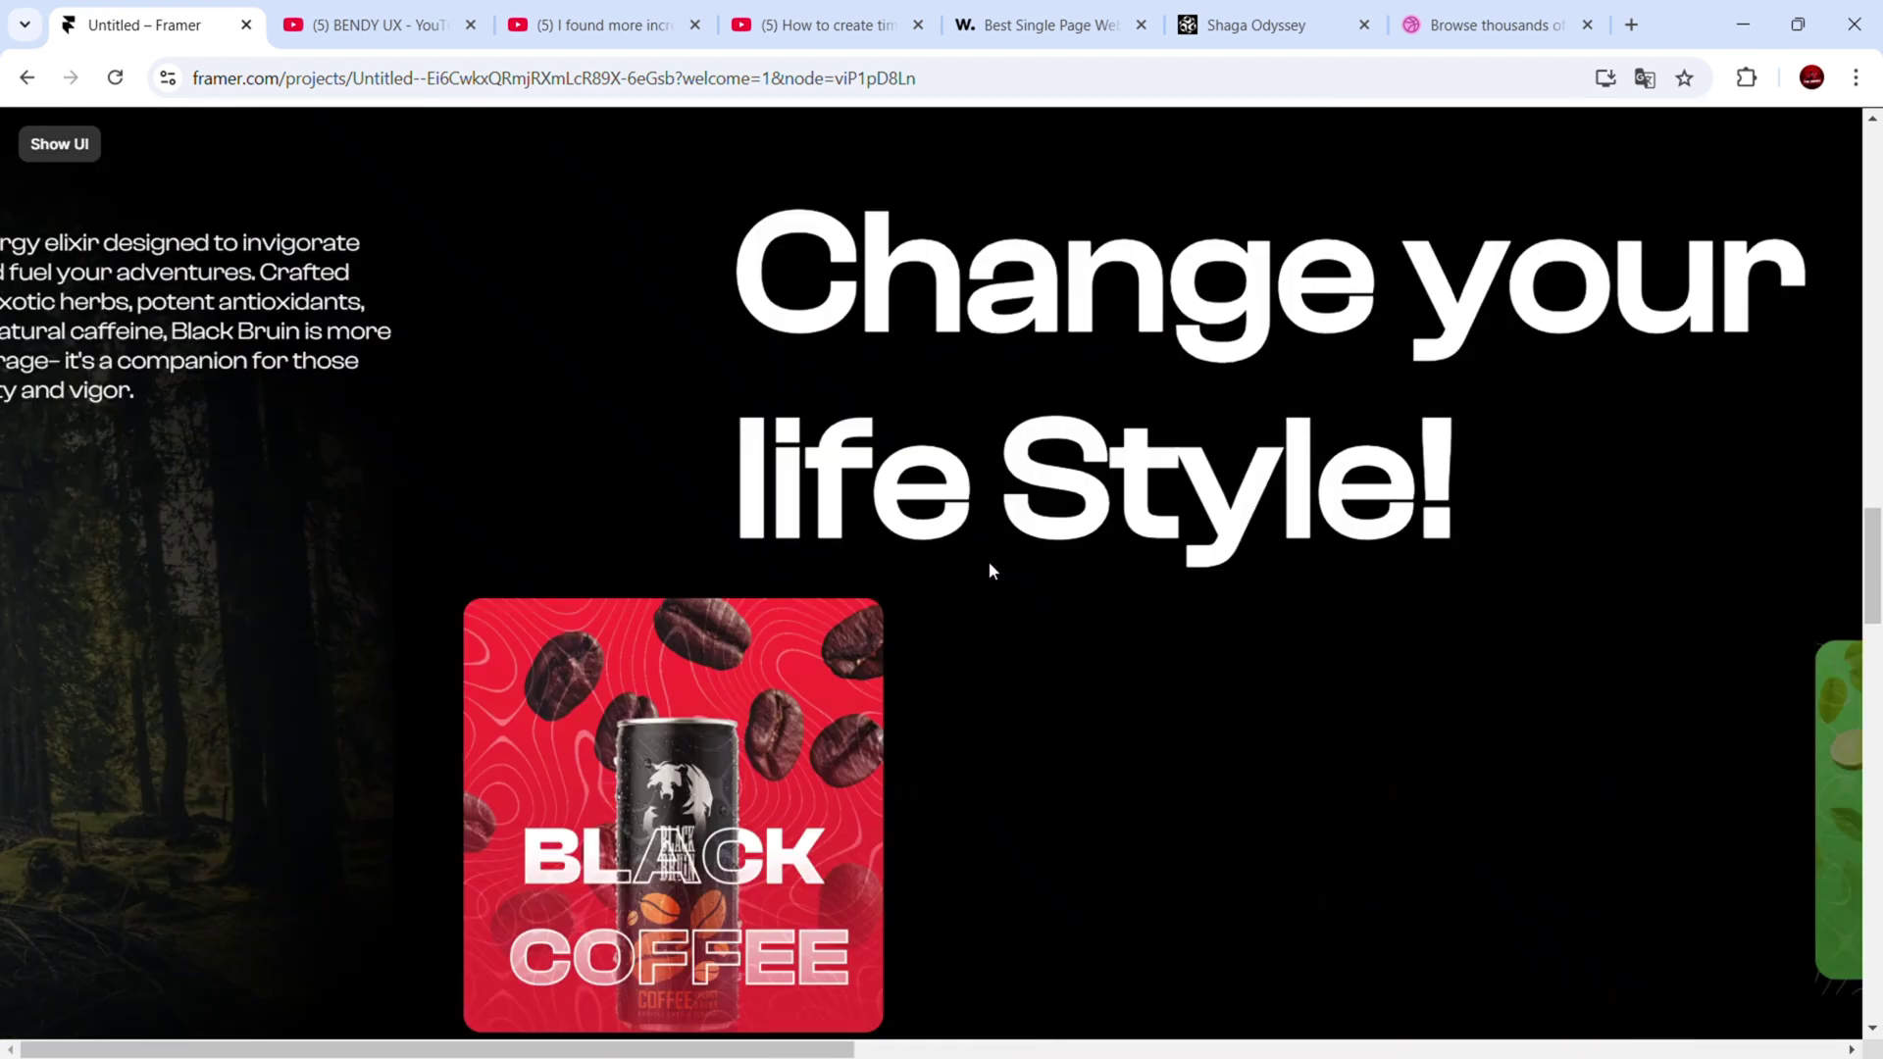
scroll(988, 561, down, 5)
scroll(991, 561, up, 6)
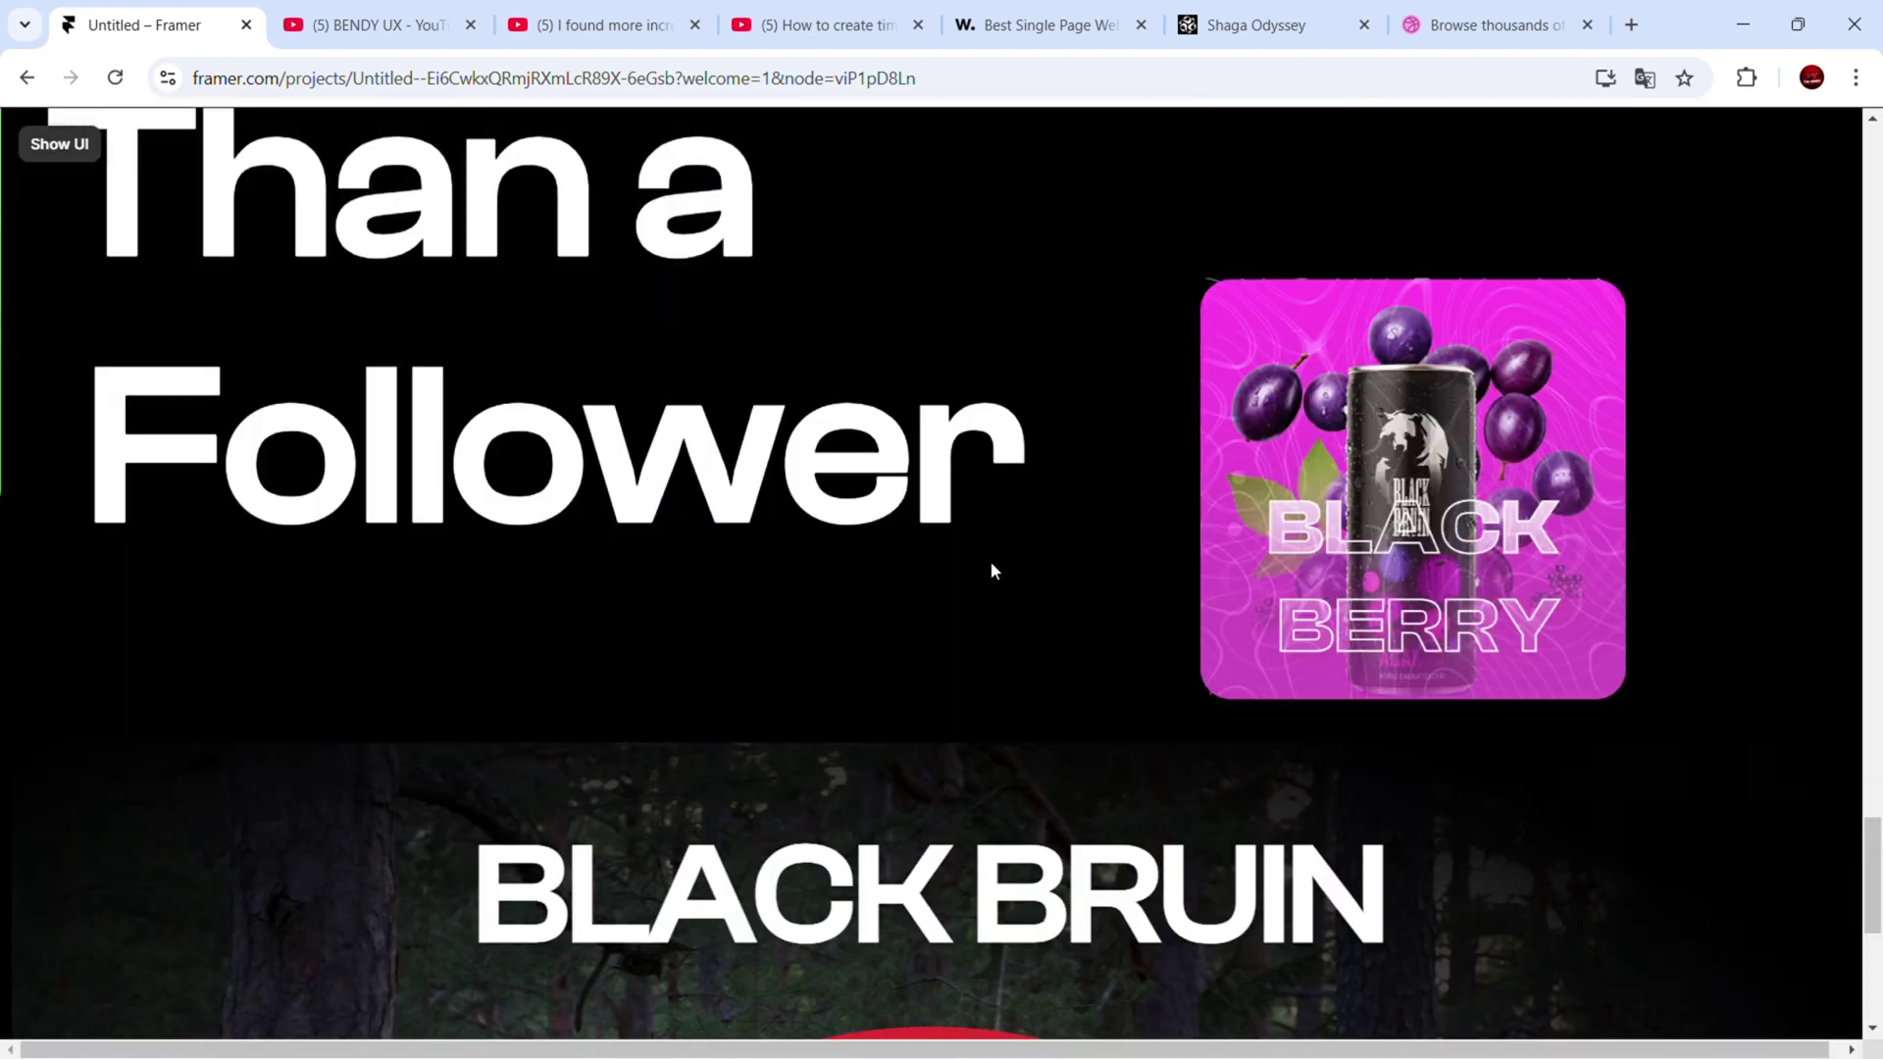
scroll(991, 561, up, 10)
key(Escape)
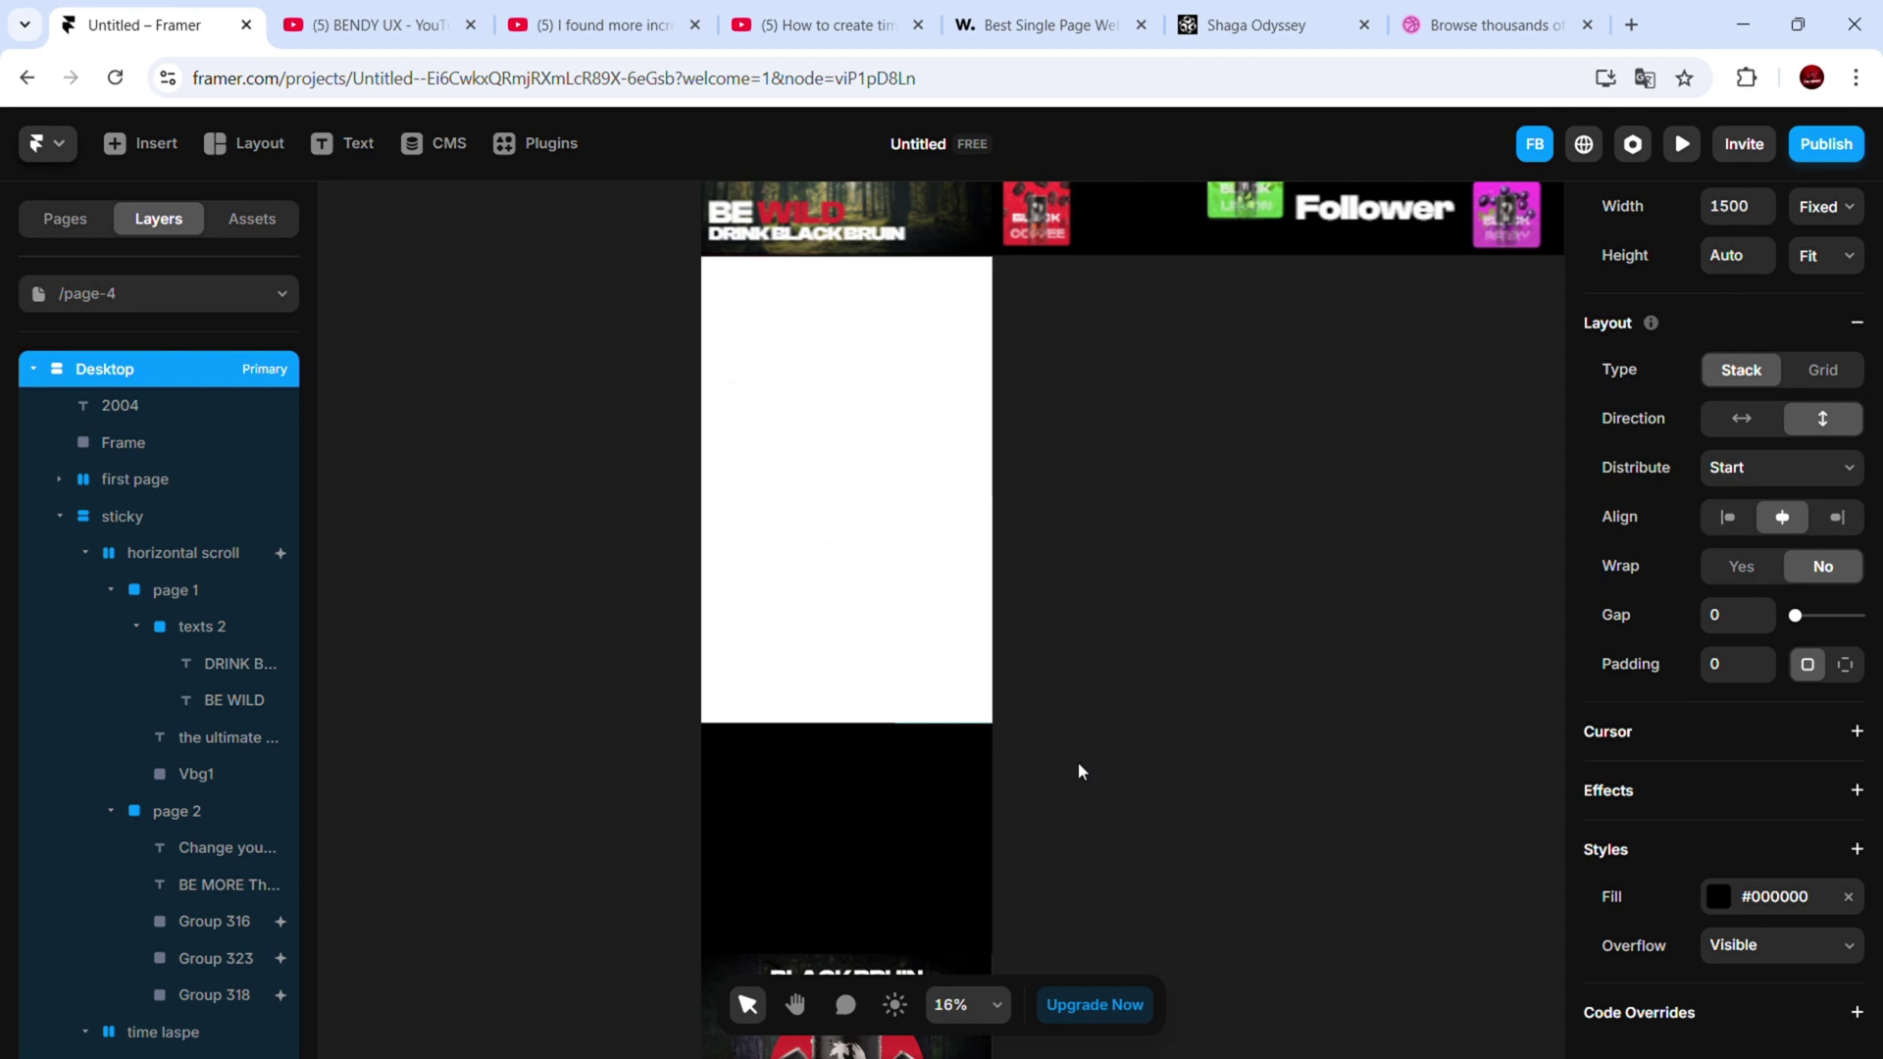
ctrl+click(770, 466)
click(130, 629)
click(200, 665)
ctrl+click(203, 811)
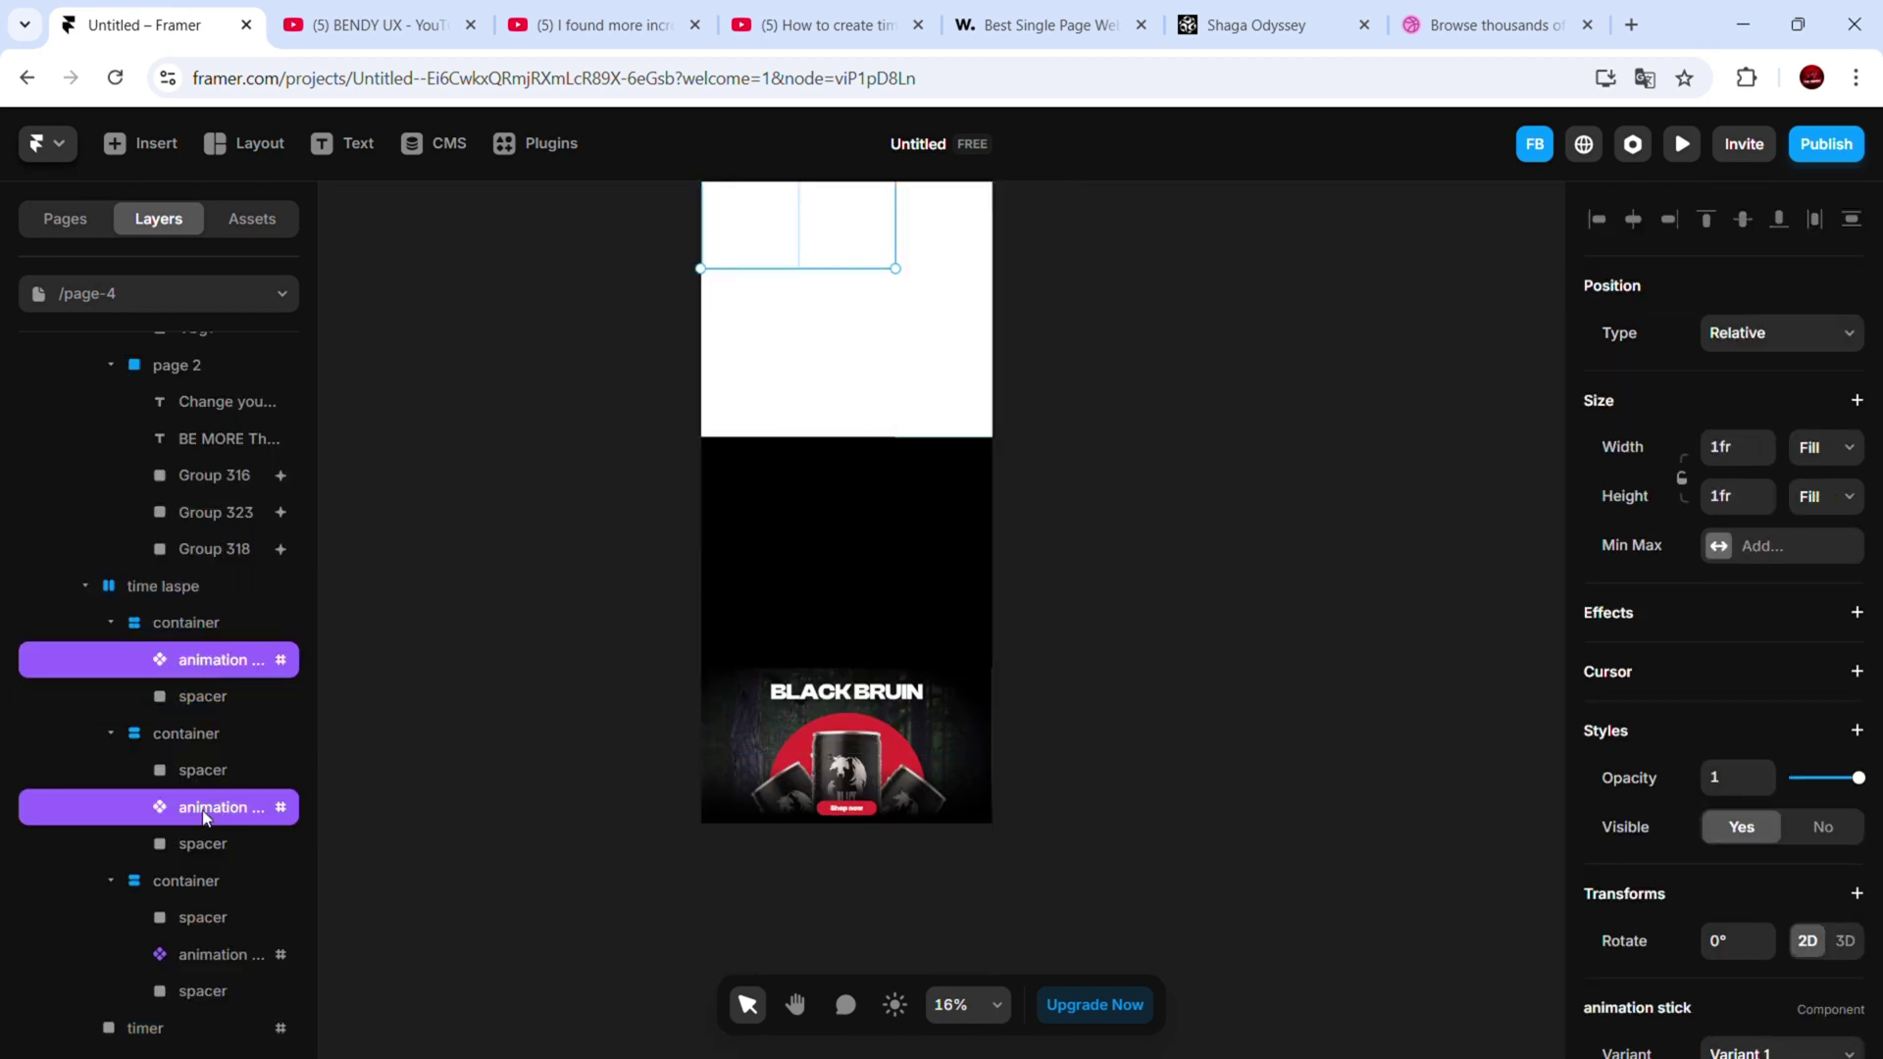
scroll(1824, 775, down, 3)
click(944, 387)
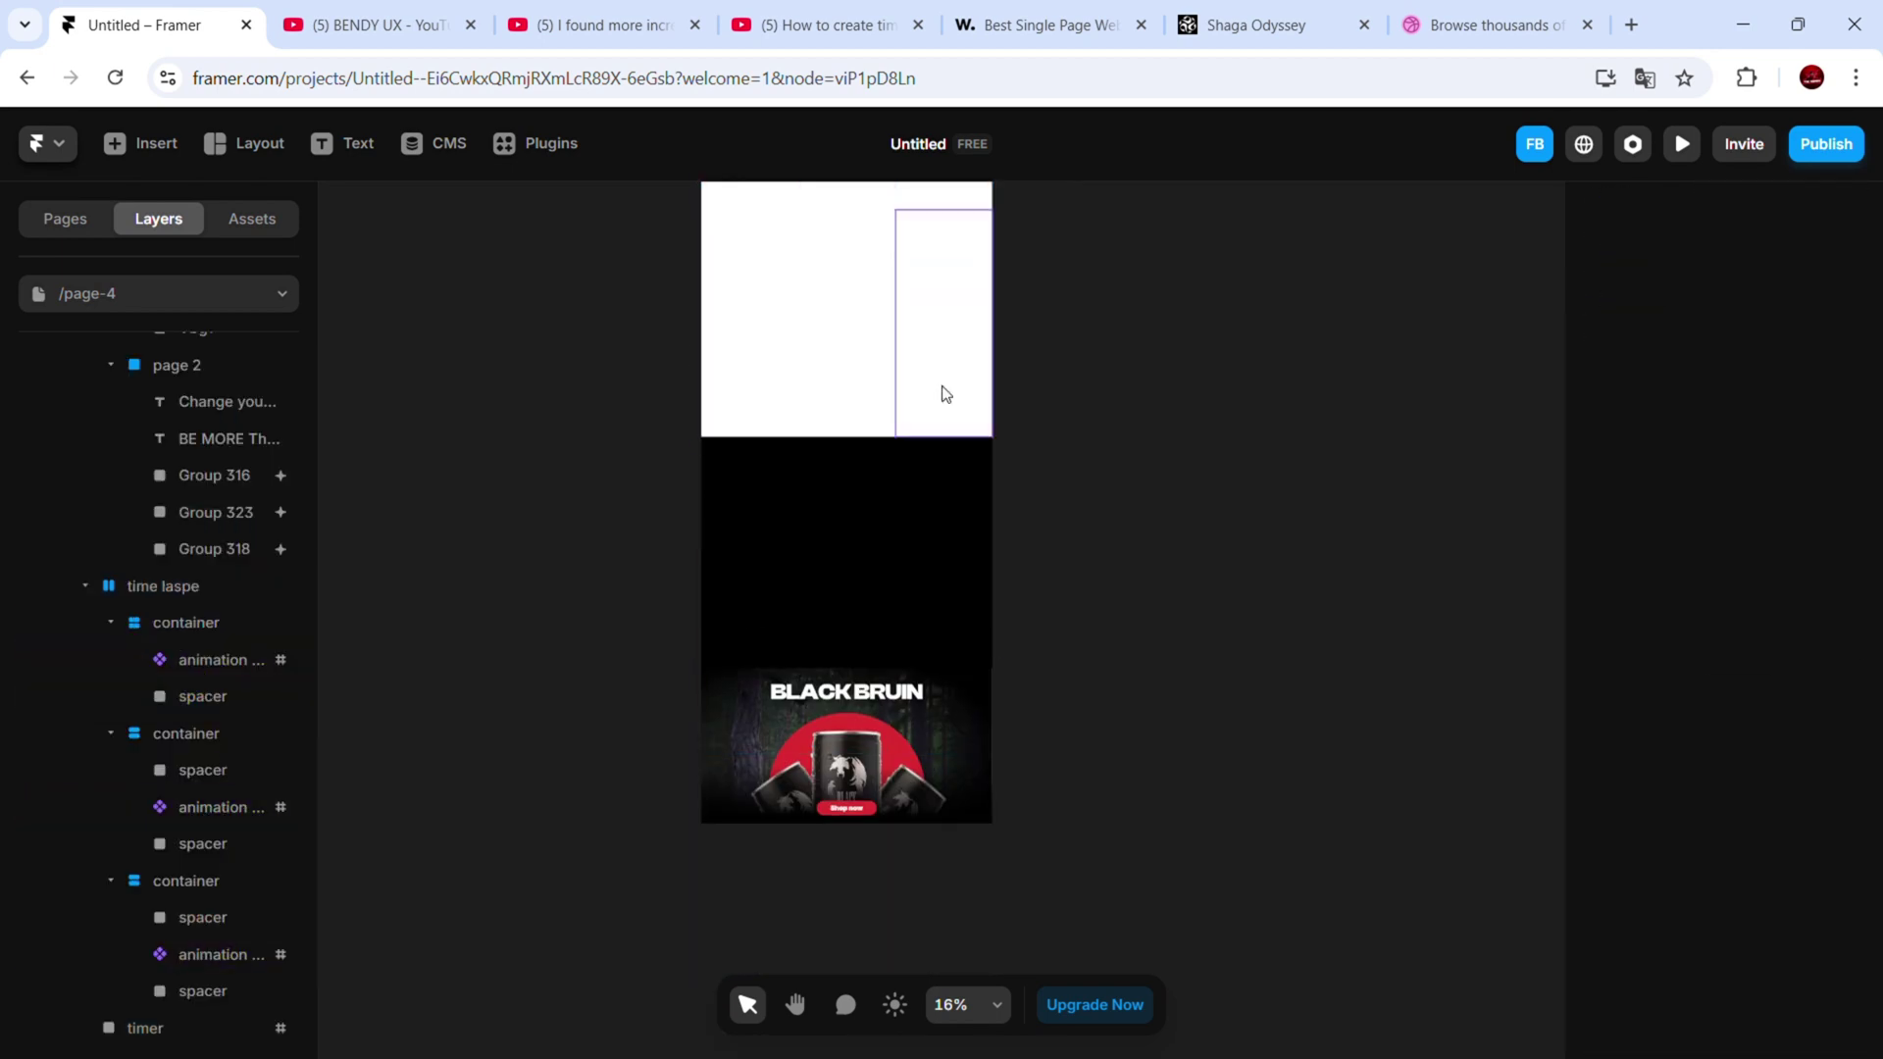
Remove the white fill from the timer layer inside the sticky stack
click(136, 507)
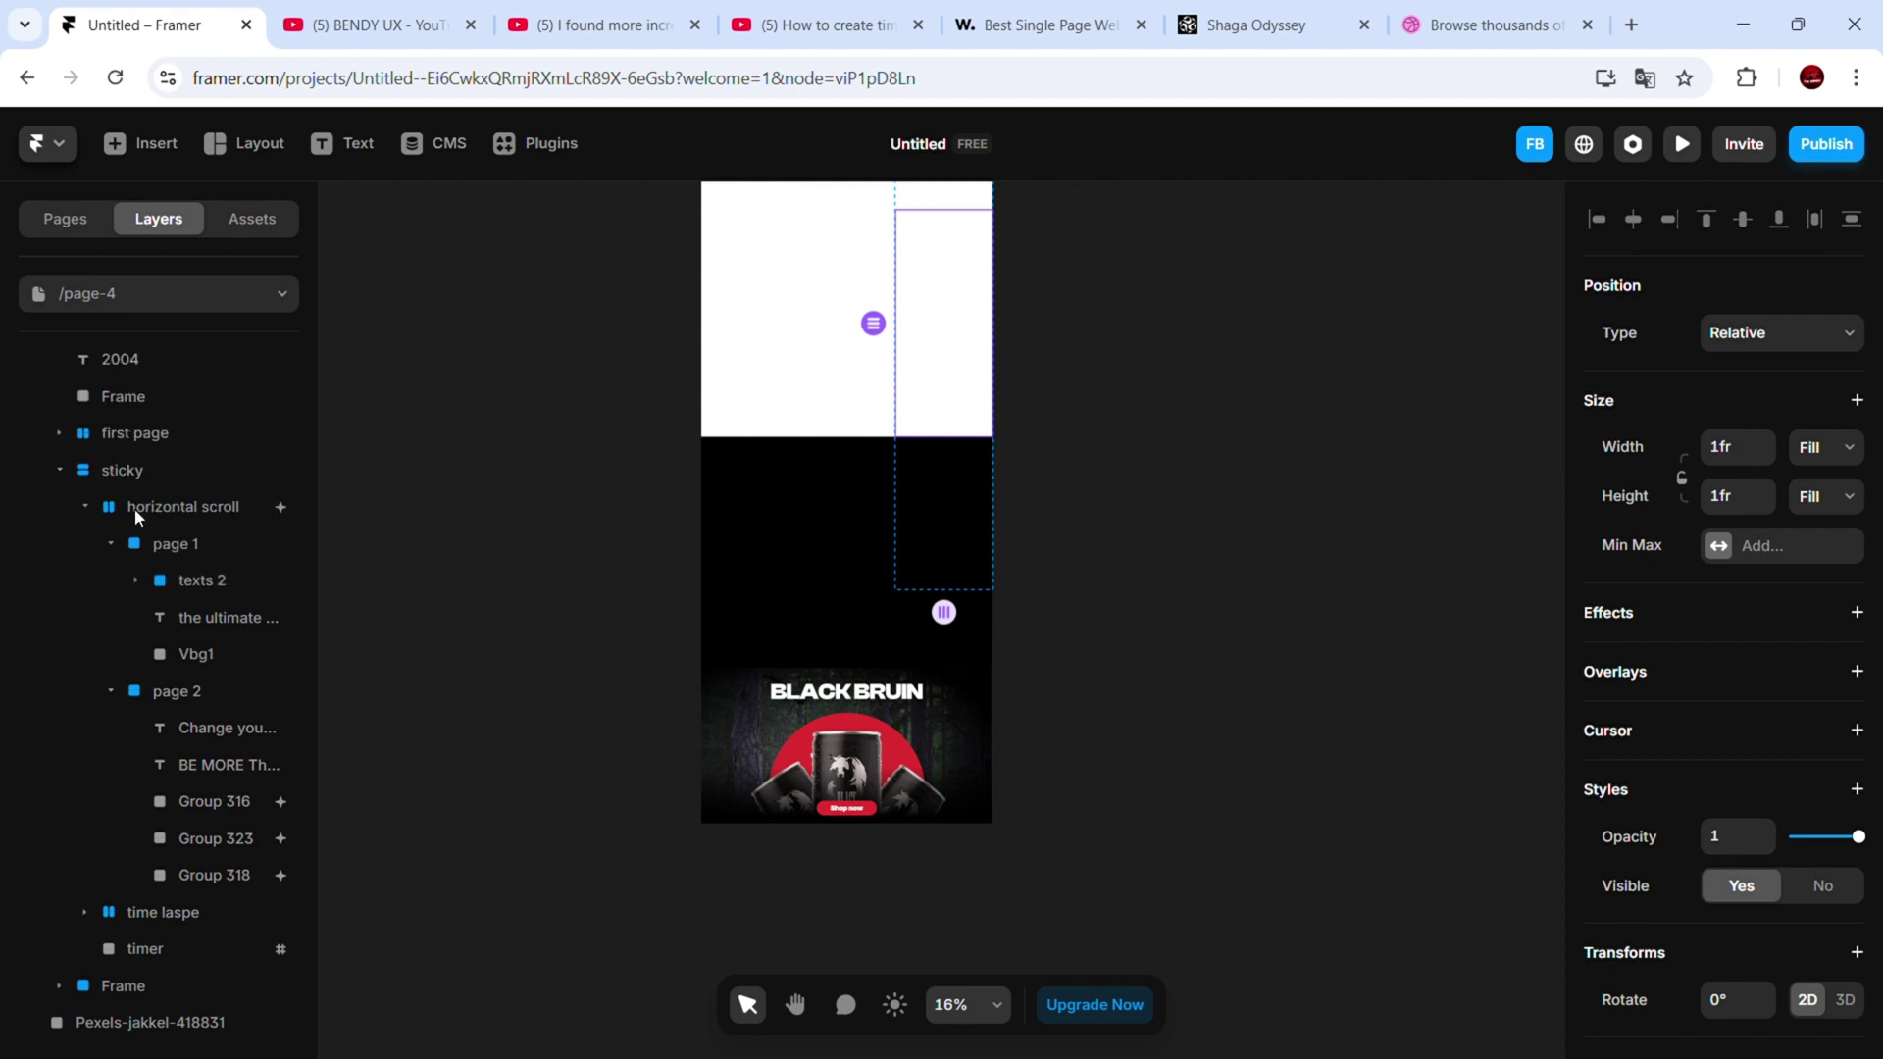
click(111, 544)
click(111, 626)
click(144, 700)
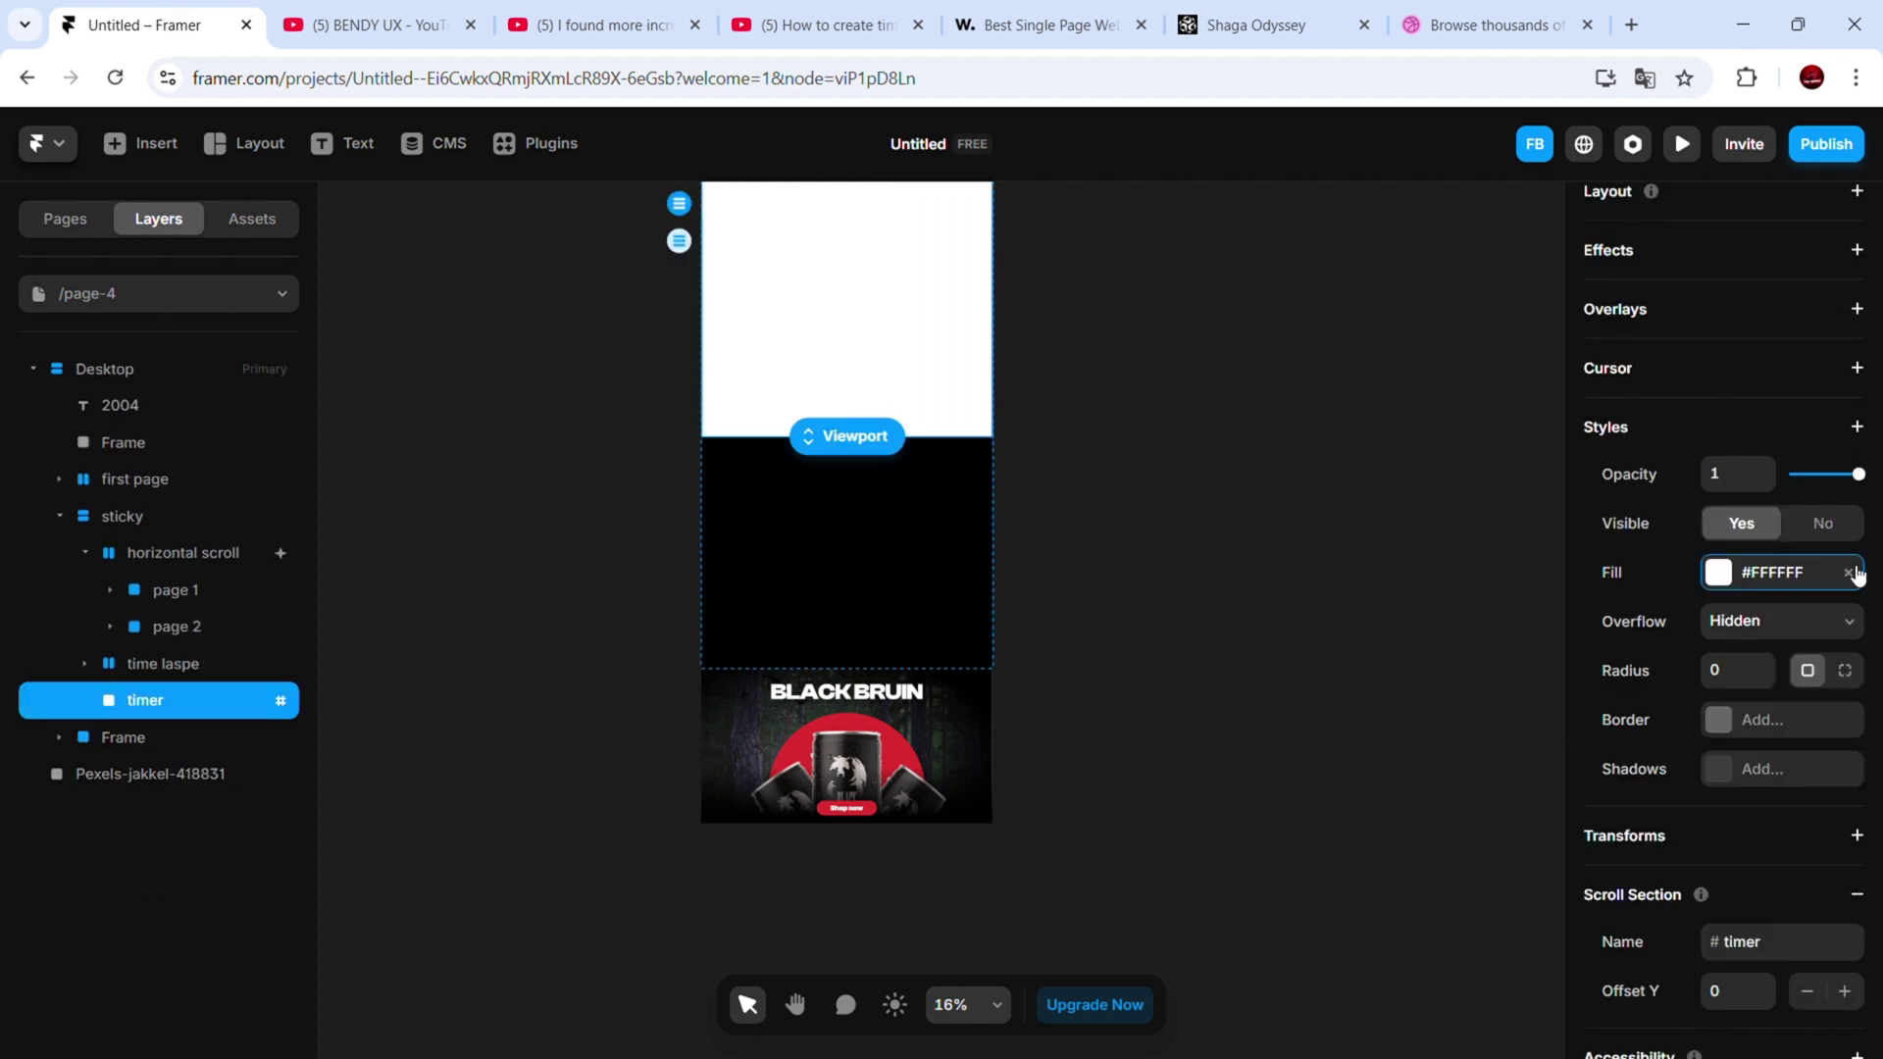
click(1851, 574)
click(1108, 498)
Name the frame holding the BLACK BRUIN banner third page, make it a scroll section, and add a Scroll Transform effect to its heading
scroll(1049, 490, down, 1)
scroll(873, 677, up, 5)
ctrl+click(925, 661)
scroll(1739, 775, down, 1)
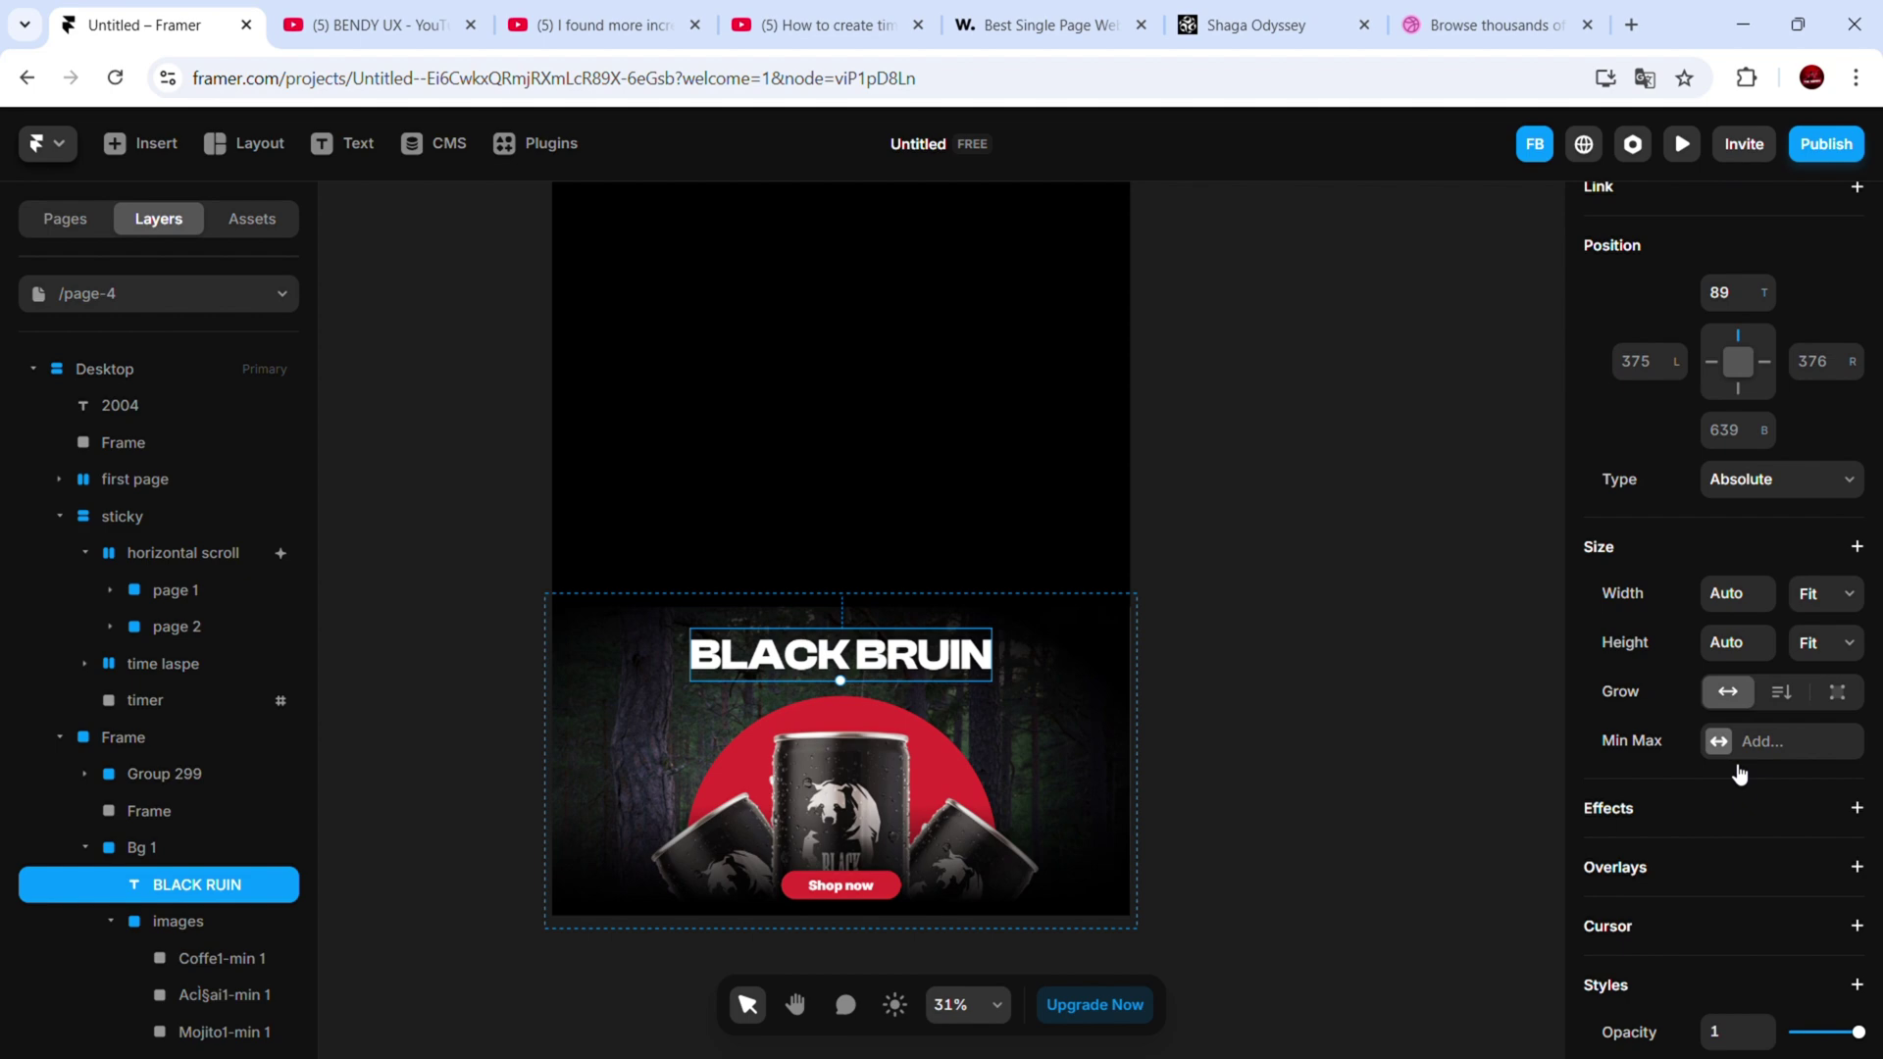
scroll(1739, 775, down, 7)
scroll(1849, 642, up, 10)
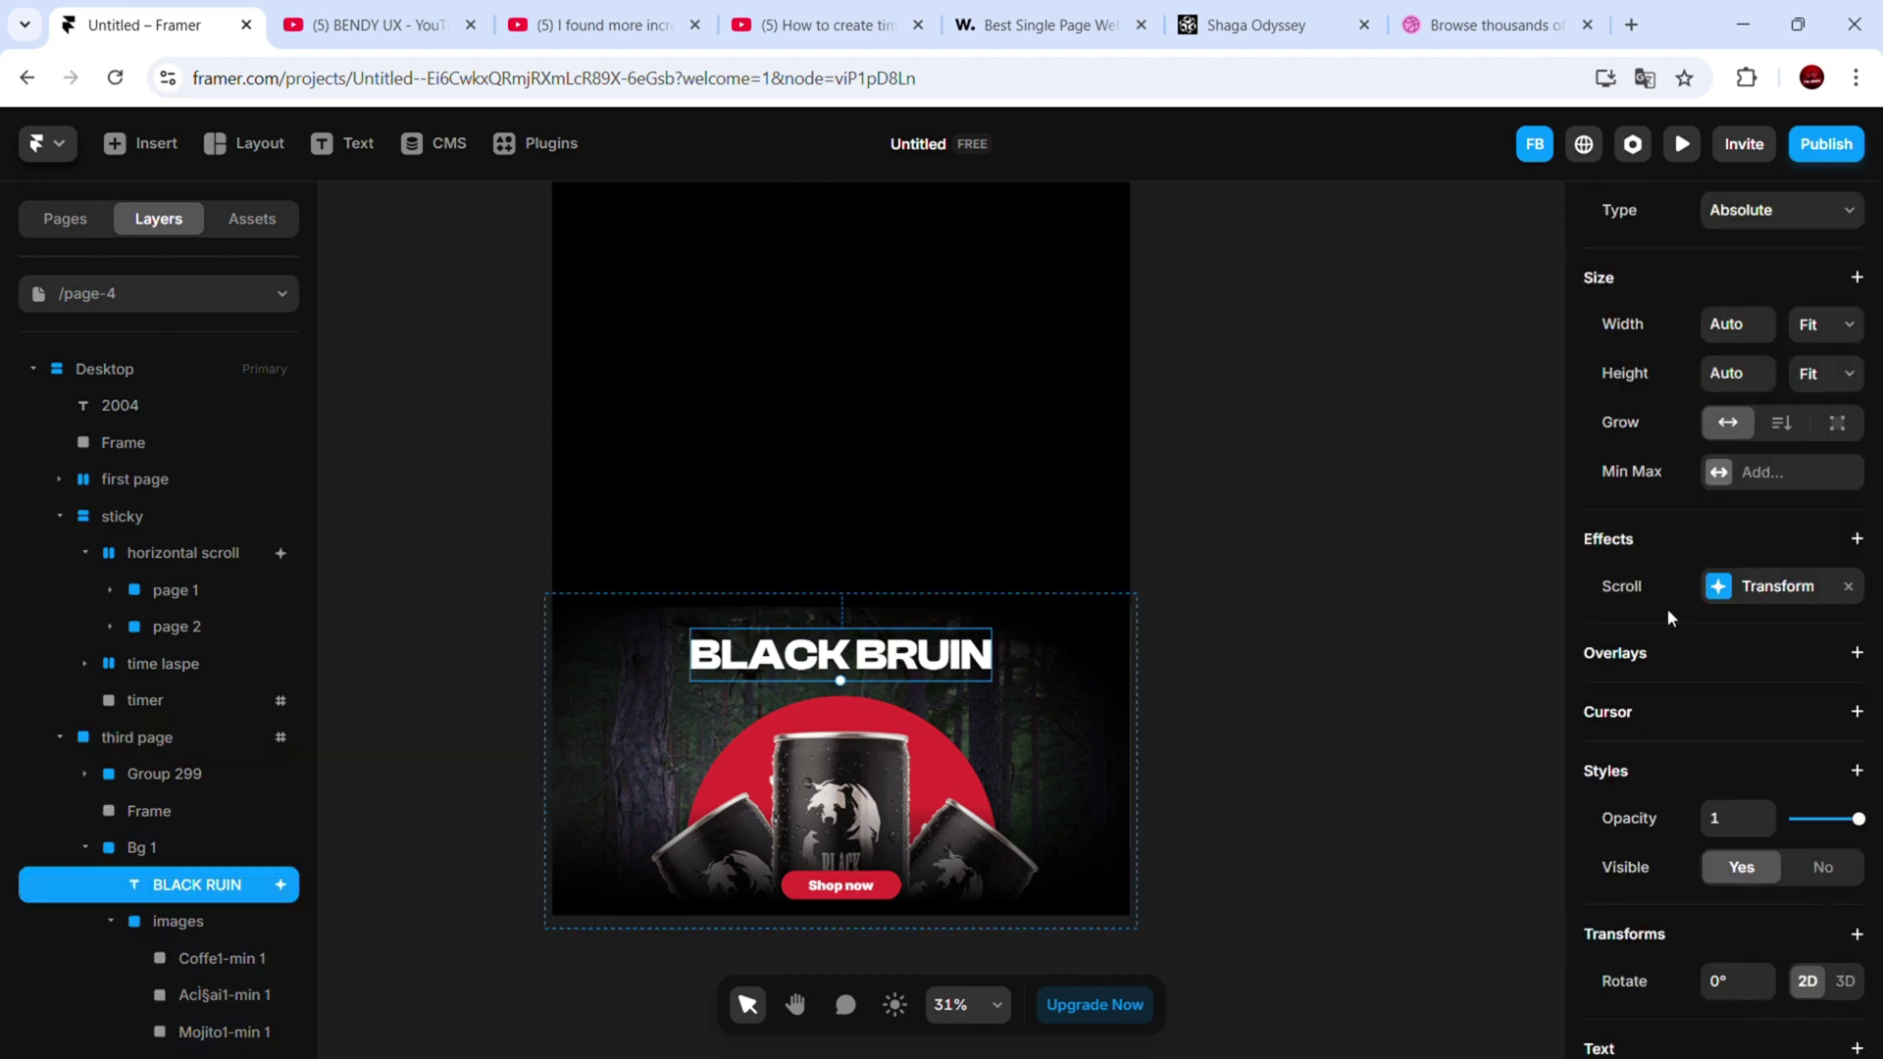
click(1756, 587)
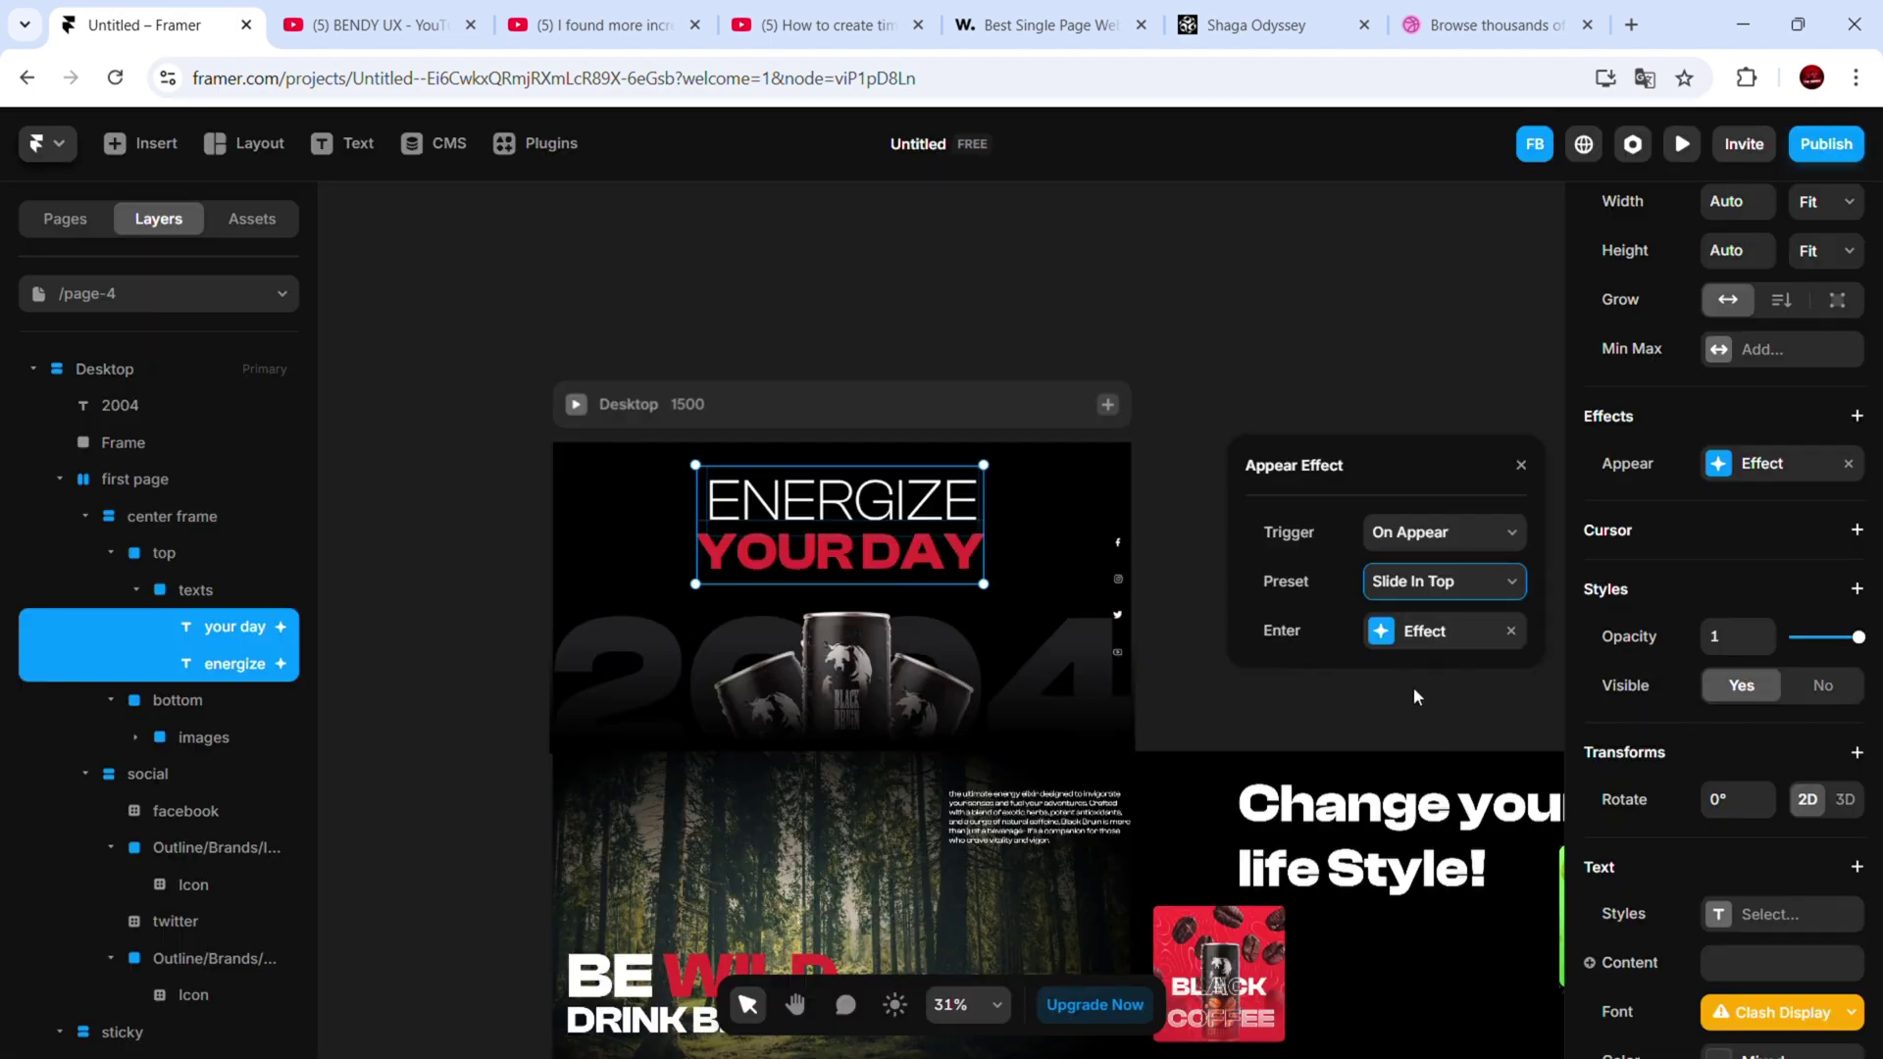
Give the hero texts ENERGIZE and YOUR DAY a Slide In Top appear effect with a 1.4 s spring transition
click(1416, 693)
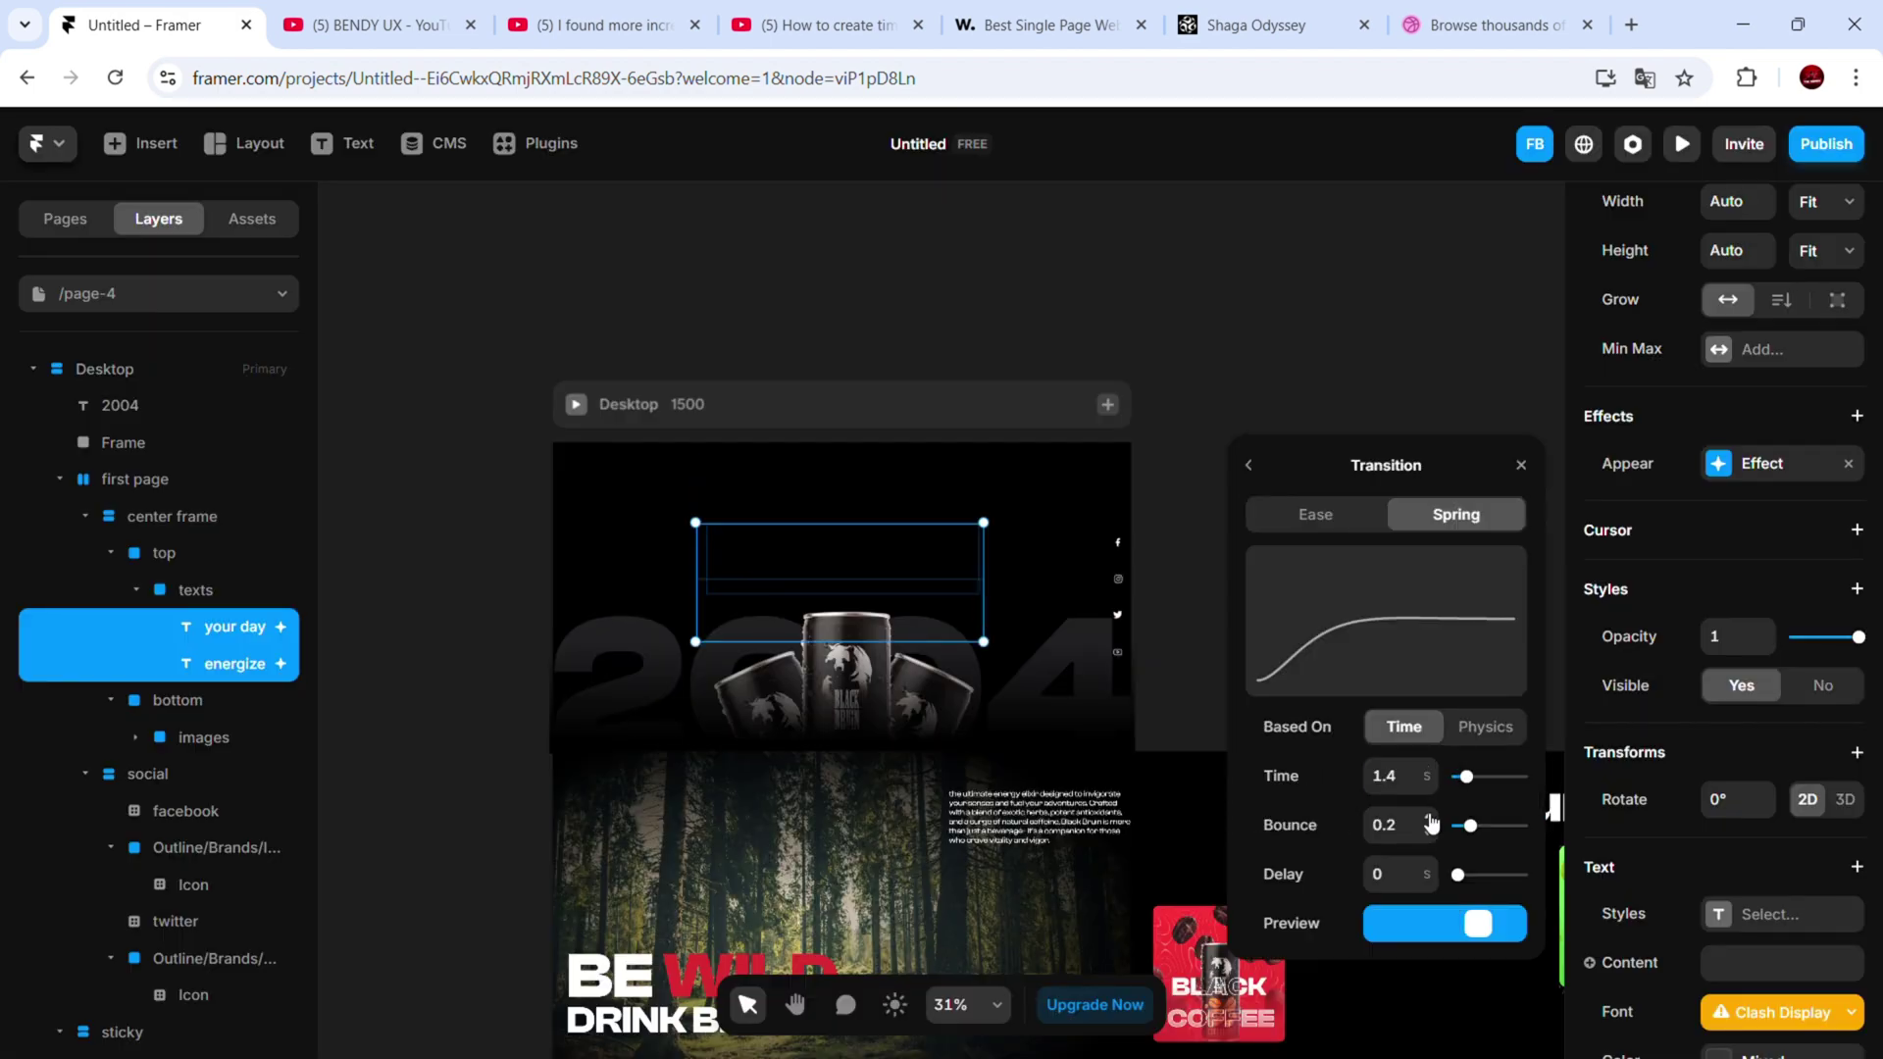